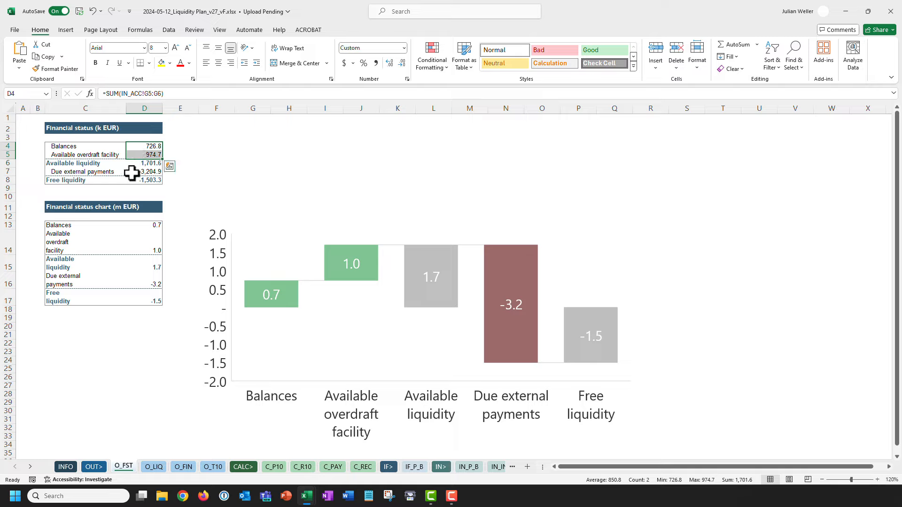
Highlight the due external payments, Available liquidity and Free liquidity values on O_FST.
left_click(134, 172, "ctrl")
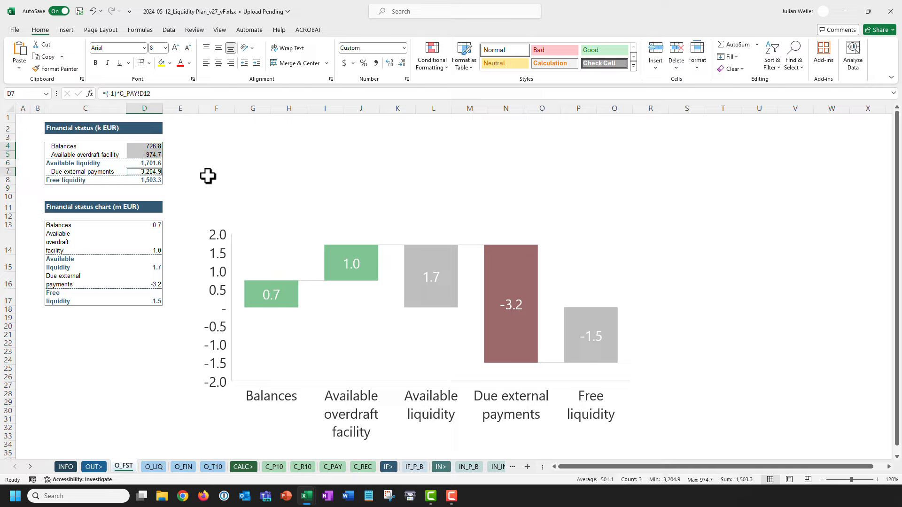
left_click(130, 163)
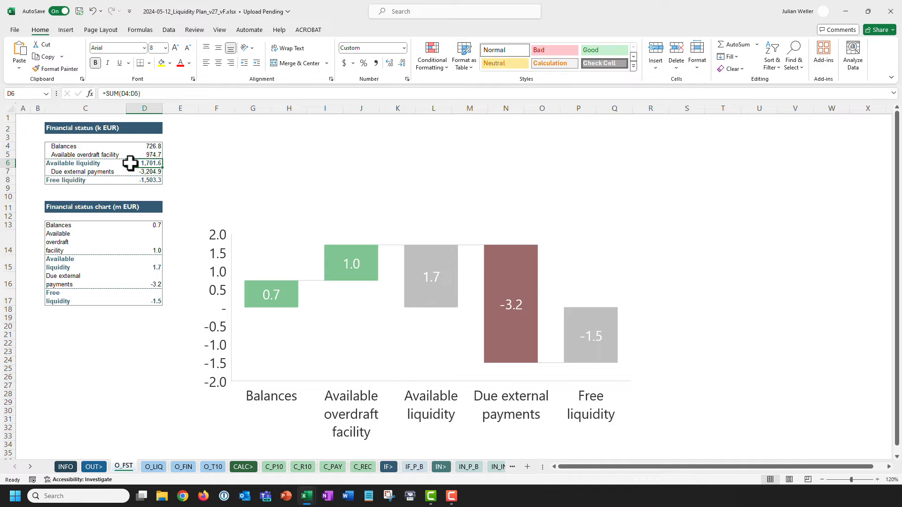
left_click(136, 181, "ctrl")
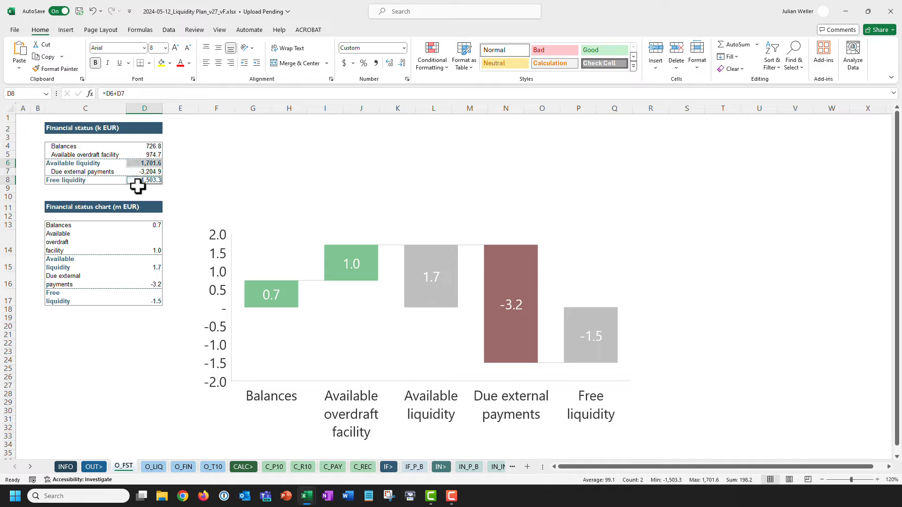
Trace the Balances total in D4 back to its IN_ACC source cells G5:G6.
left_click(23, 147)
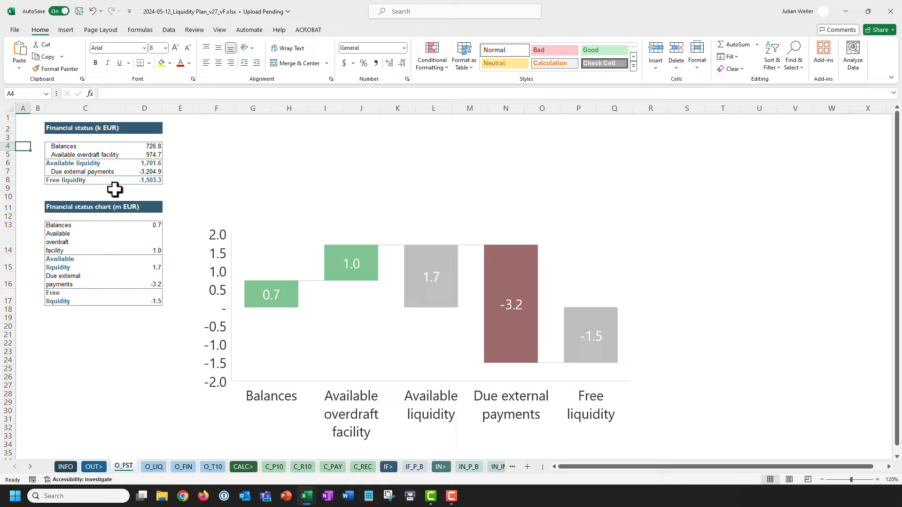
left_click(135, 146)
key("ctrl+bracketleft")
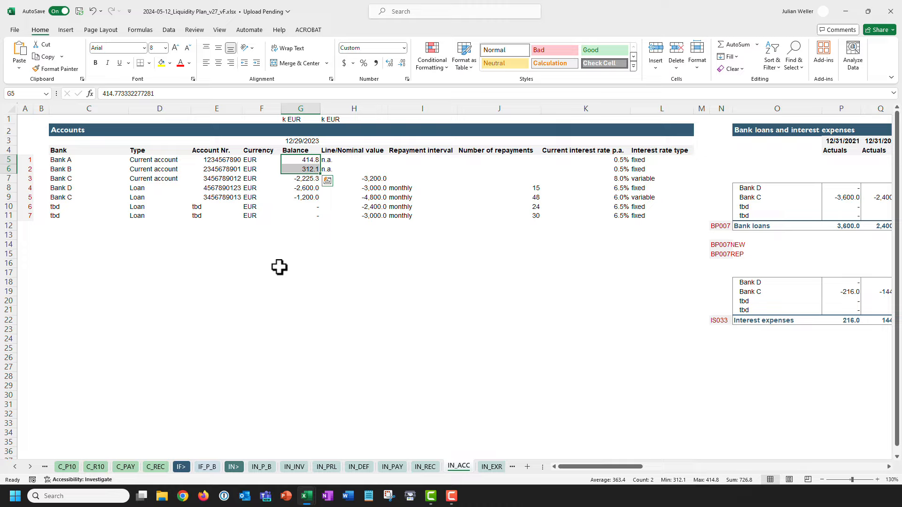
Trace the overdraft facility value D5 to its sources IN_ACC!G7:H7.
left_click(15, 466, "ctrl")
left_click(123, 467)
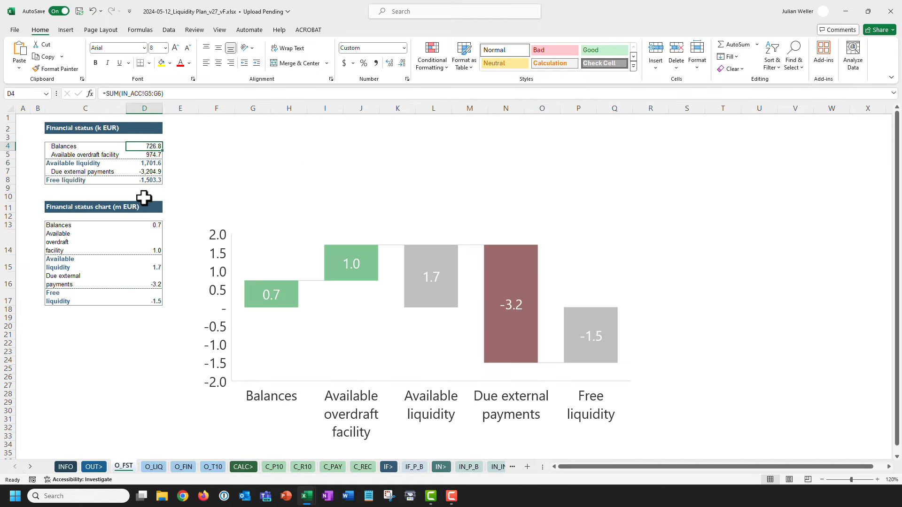
left_click(140, 155)
key("ctrl+bracketleft")
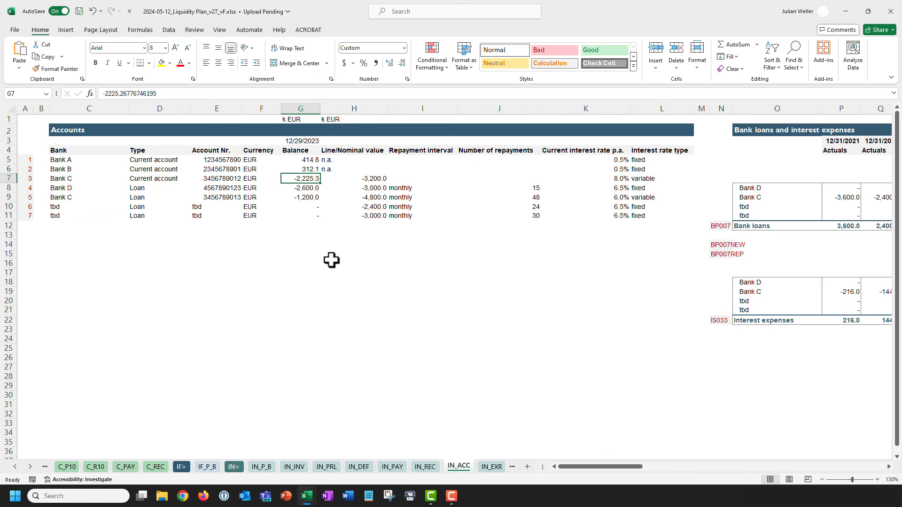
key("shift+Right")
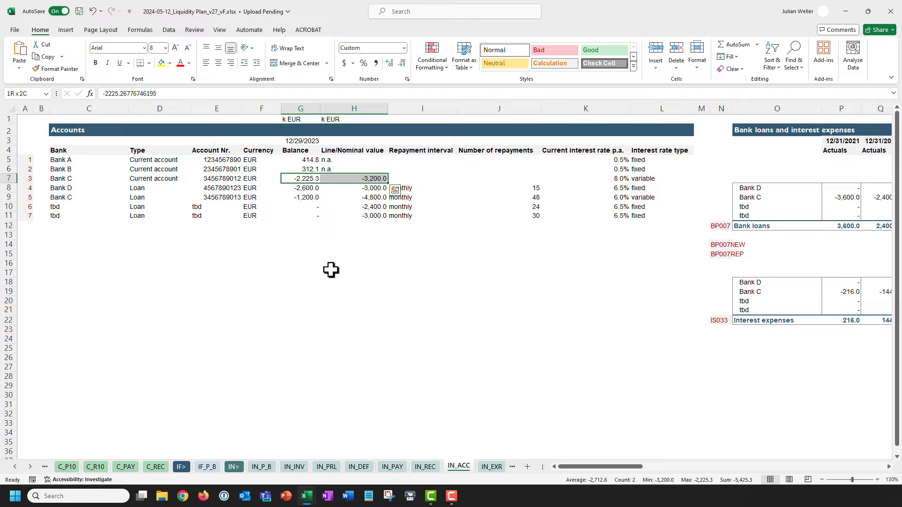
Trace the due external payments value D7 to the C_PAY External total D12.
left_click(15, 467, "ctrl")
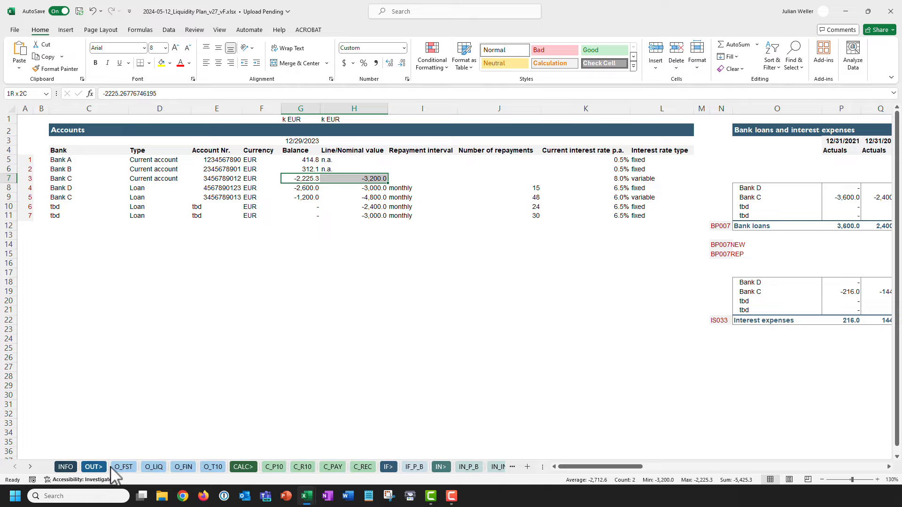
left_click(123, 467)
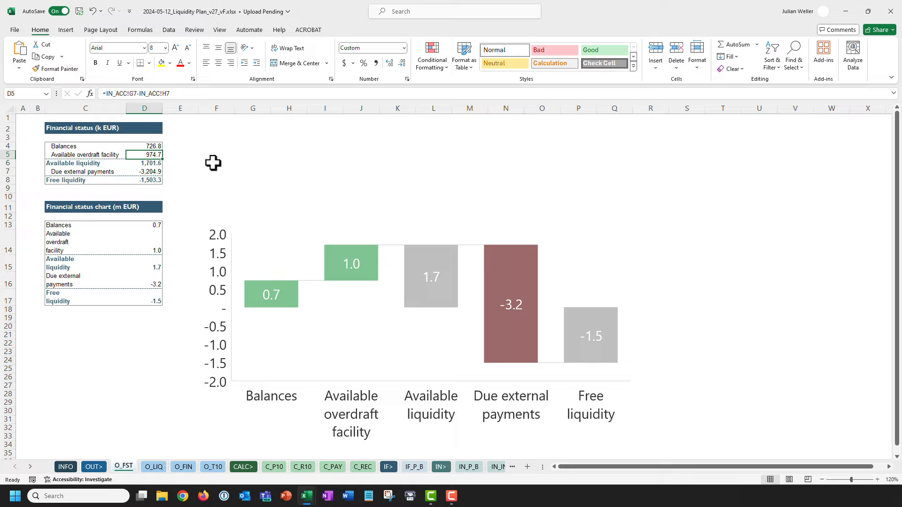
left_click(138, 163)
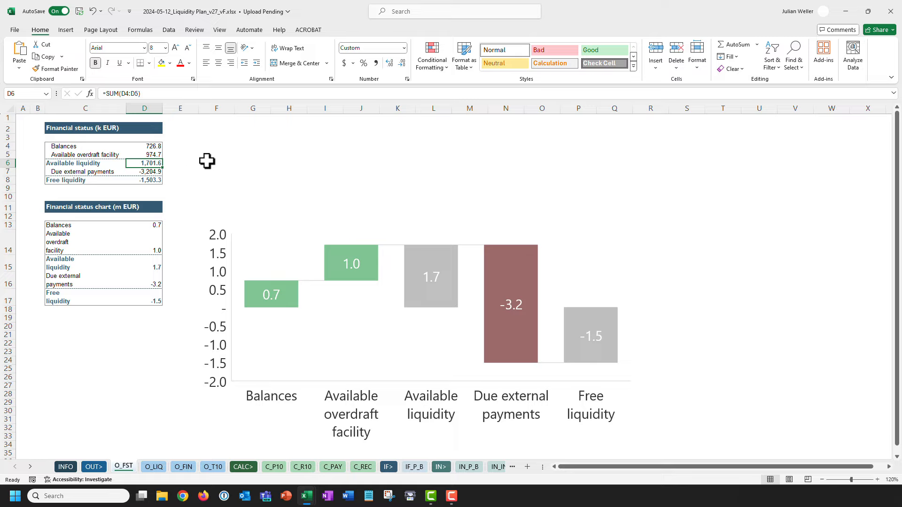
key("Down")
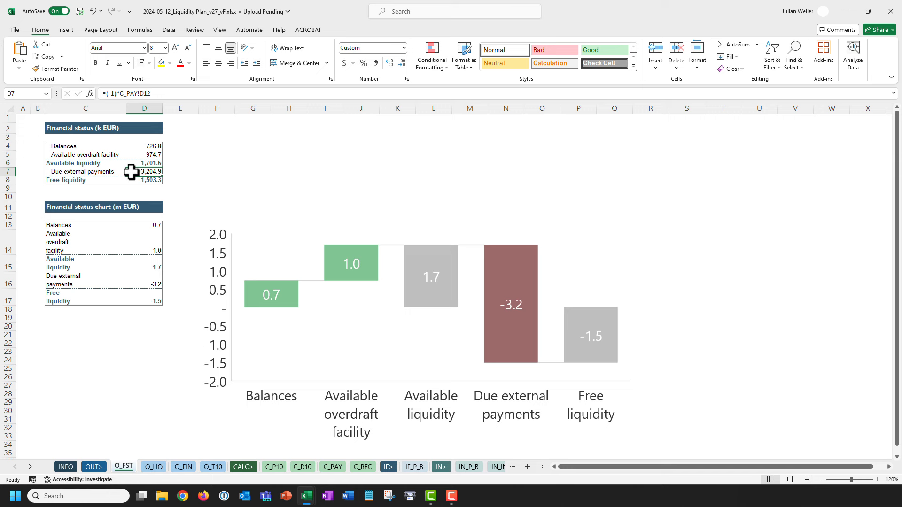
key("ctrl+bracketleft")
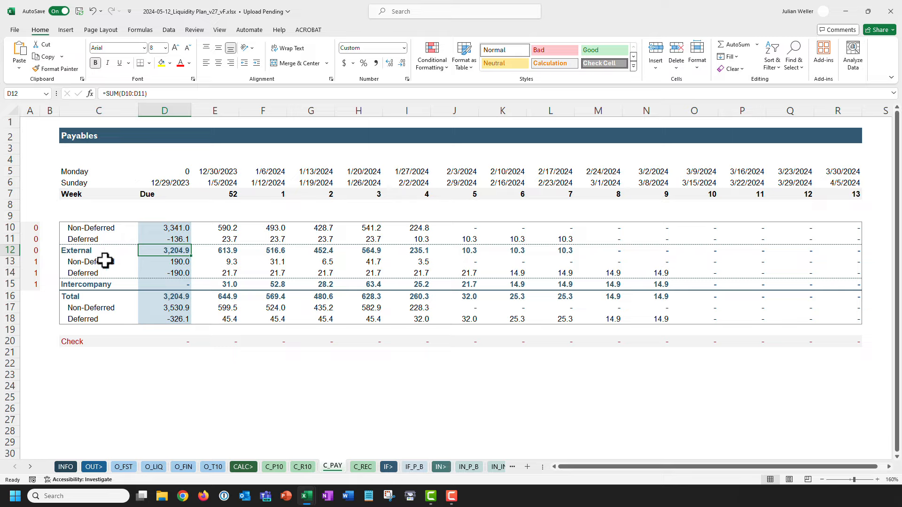
Highlight the External, Intercompany, Non-Deferred and Deferred row labels on C_PAY.
left_click(114, 249)
left_click(126, 286, "ctrl")
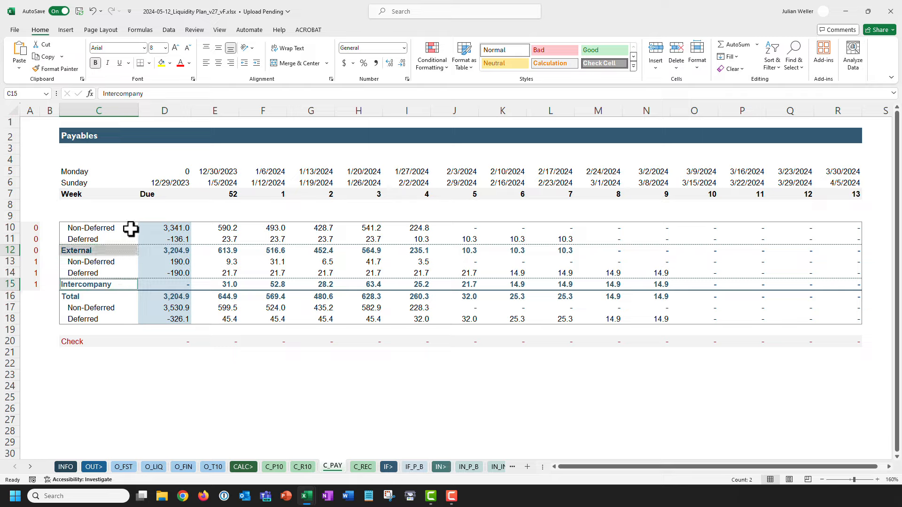
left_click_drag(131, 230, 126, 240)
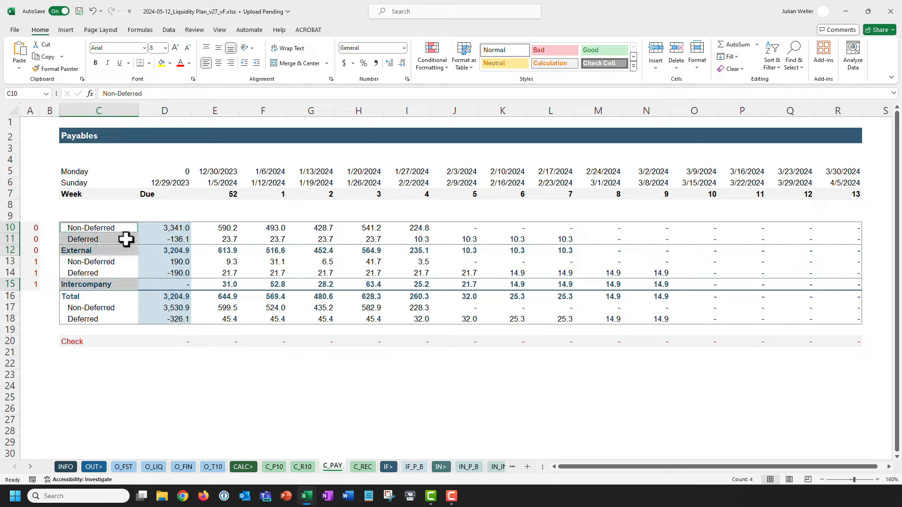
Trace the Non-Deferred due amount D10 to the IN_PAY Amount EUR range J6:J1485.
left_click(133, 215)
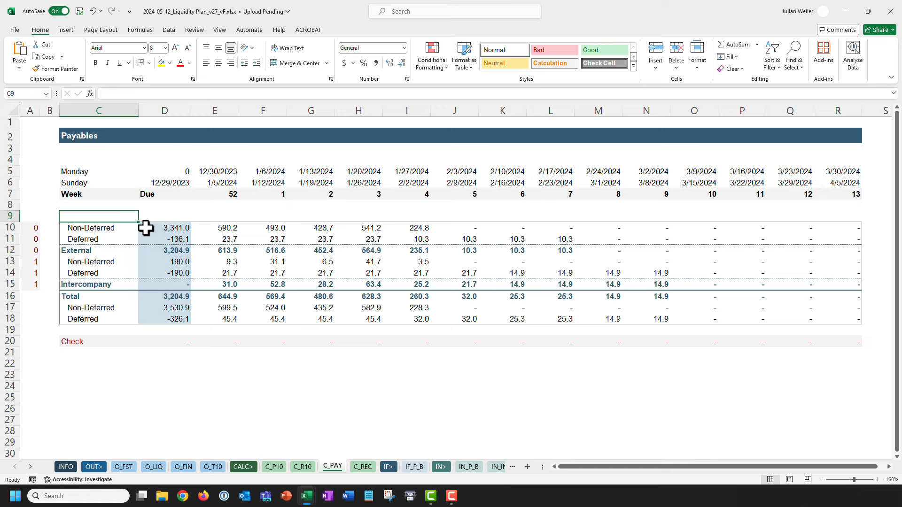
left_click(150, 227)
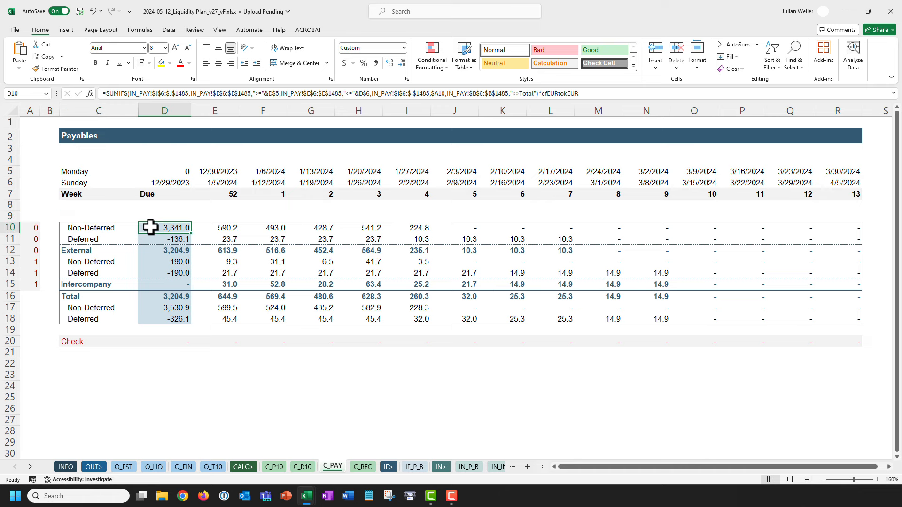
key("ctrl+bracketleft")
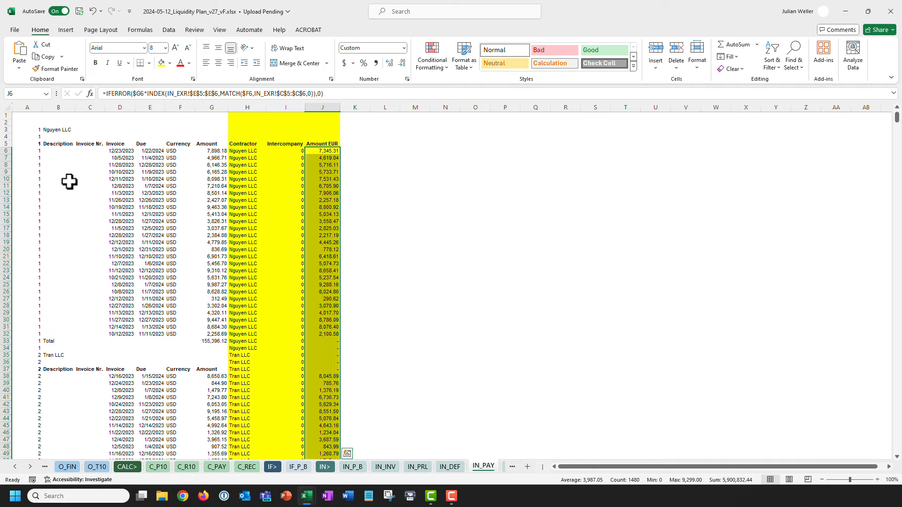
Highlight the IN_PAY Contractor, Intercompany, Amount EUR columns and the raw invoice columns A to G.
key("ctrl+Home")
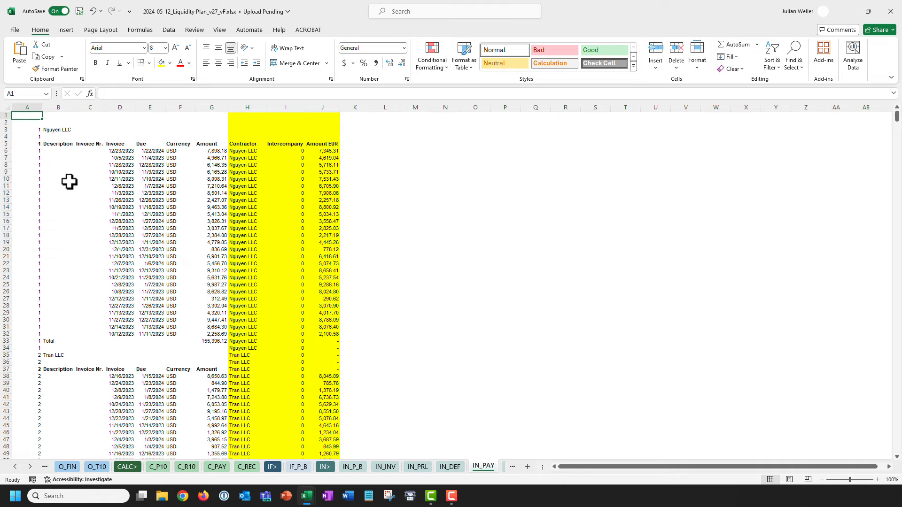
left_click_drag(251, 106, 324, 107)
key("ctrl+Home")
left_click_drag(28, 107, 214, 107)
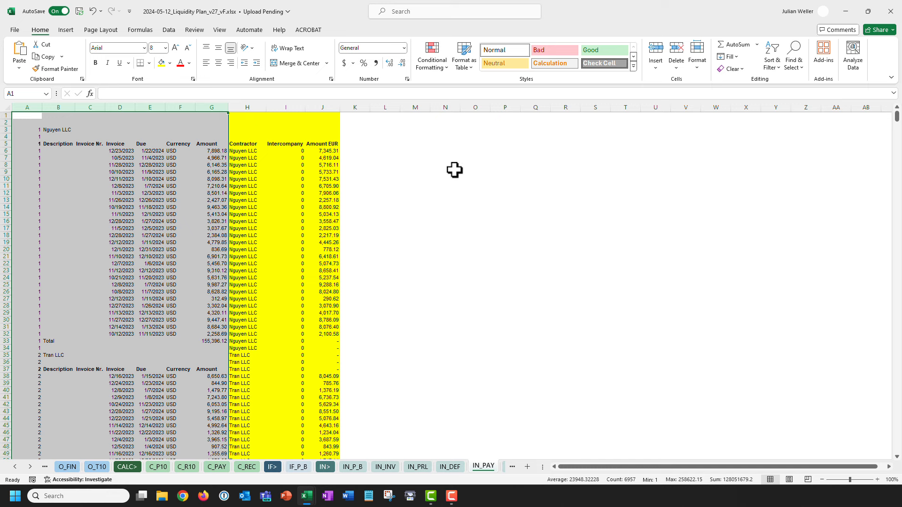
key("ctrl+Home")
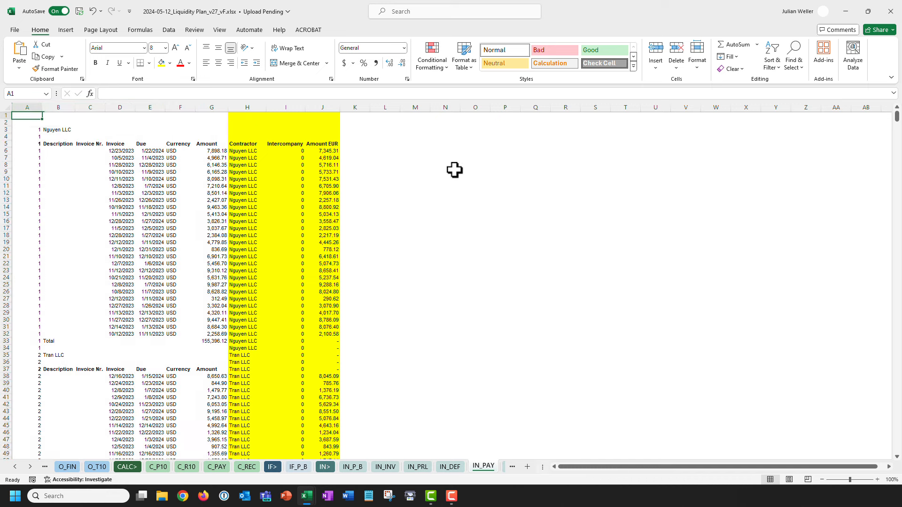
Return to the O_FST financial status sheet in the REC_v2 workbook.
left_click(15, 467)
left_click(15, 466)
left_click(124, 467)
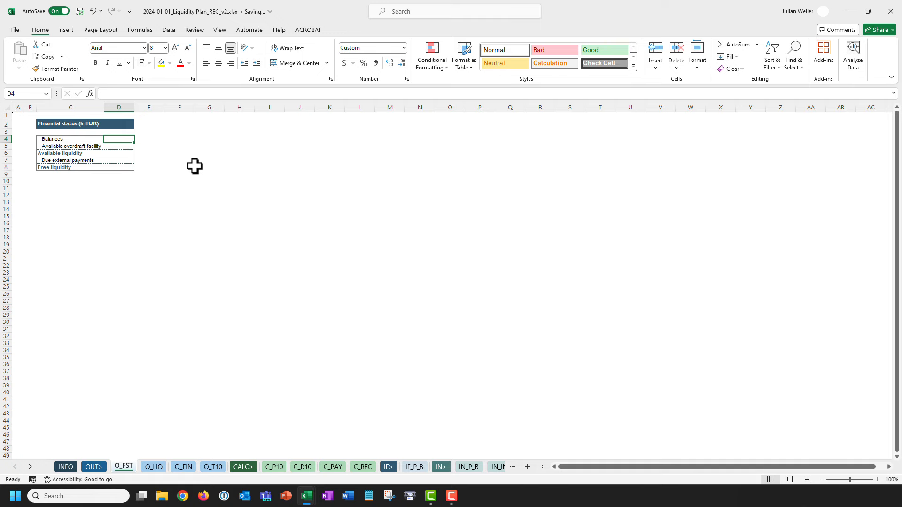
Set Balances to =SUM(IN_ACC!G5:G6), giving 726.6.
type("=SUM(")
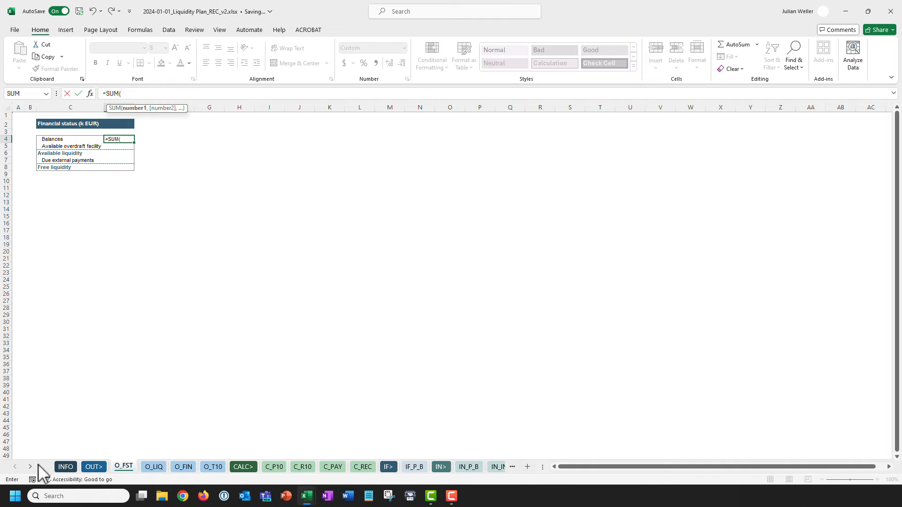
left_click(30, 466)
left_click(400, 466)
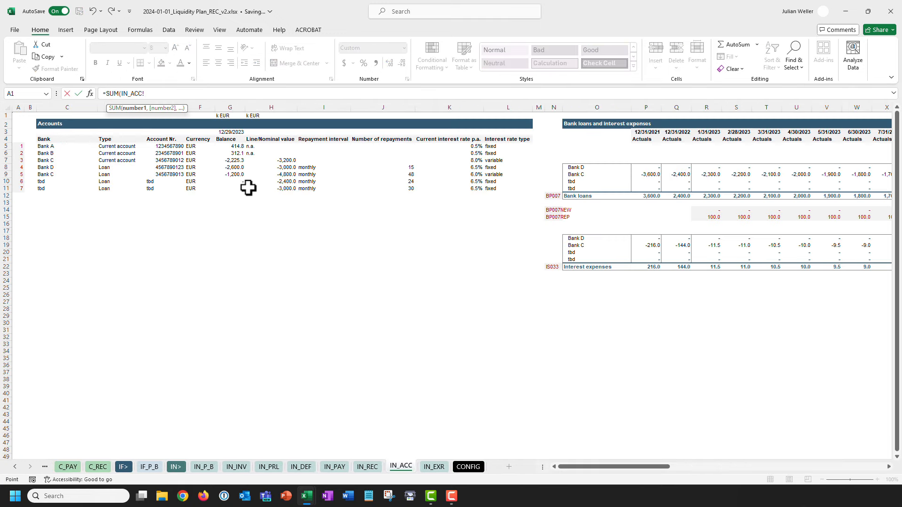
left_click_drag(229, 146, 229, 153)
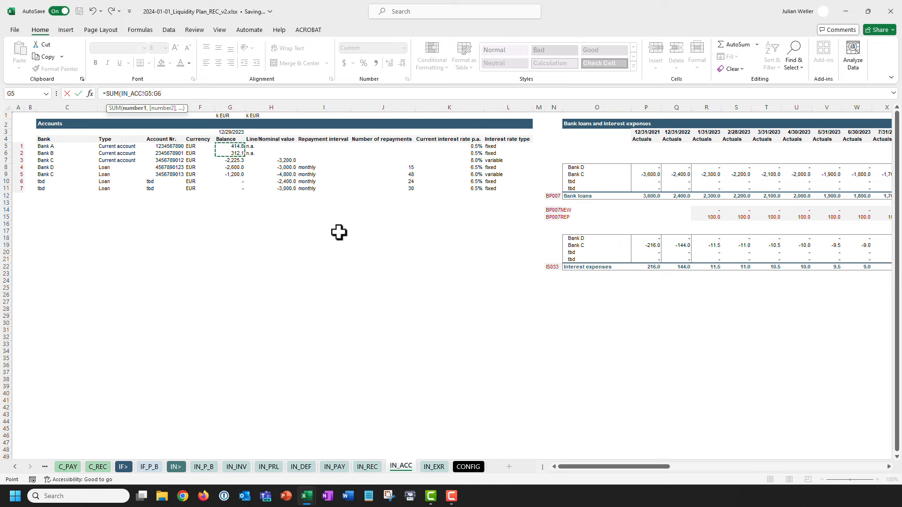
key("Return")
Set the overdraft facility to IN_ACC G7 minus H7, giving 974.7.
type("=")
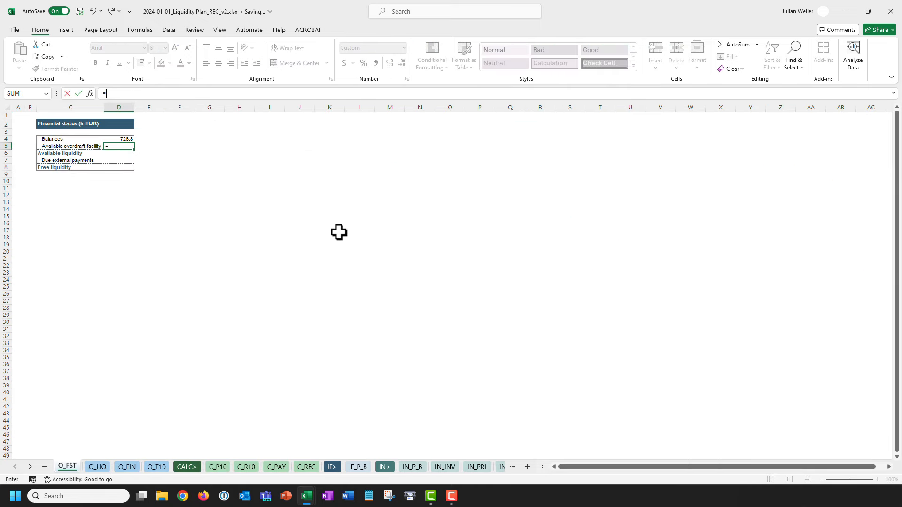
left_click(29, 466)
left_click(400, 466)
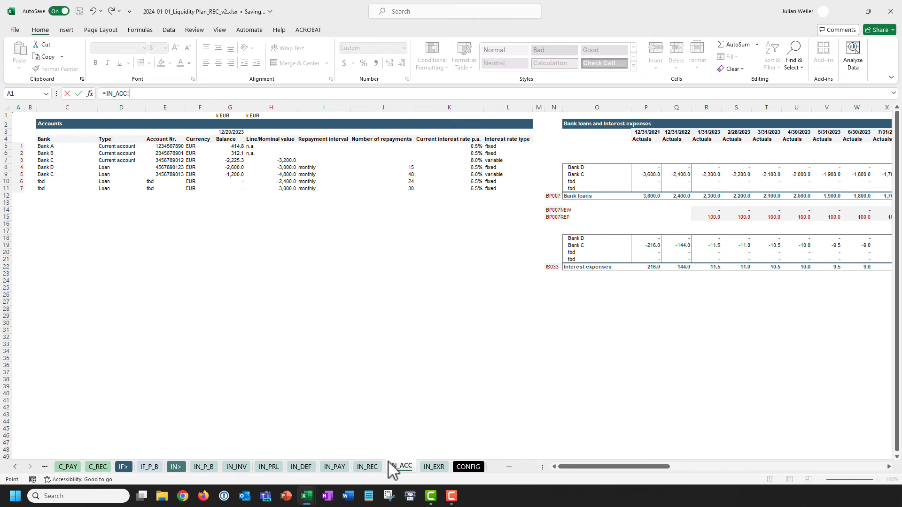
left_click(230, 160)
type("-")
left_click(261, 160)
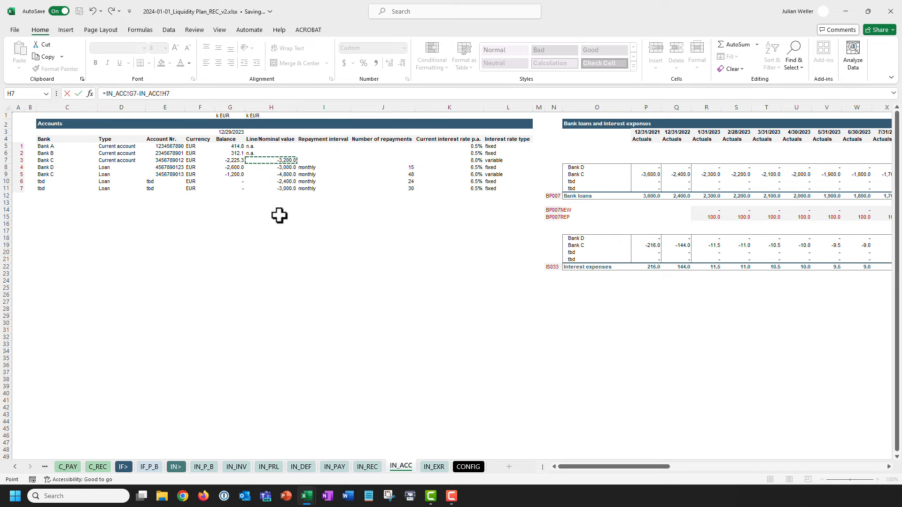
key("Return")
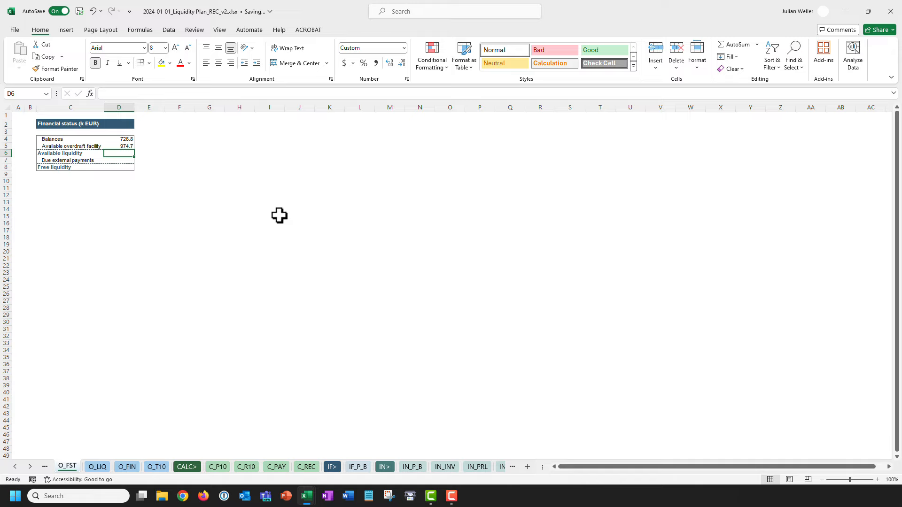
Sum Balances and overdraft into Available liquidity 1,701.6, then trace Balances to IN_ACC.
type("=SUM(")
key("Up")
key("shift+Up")
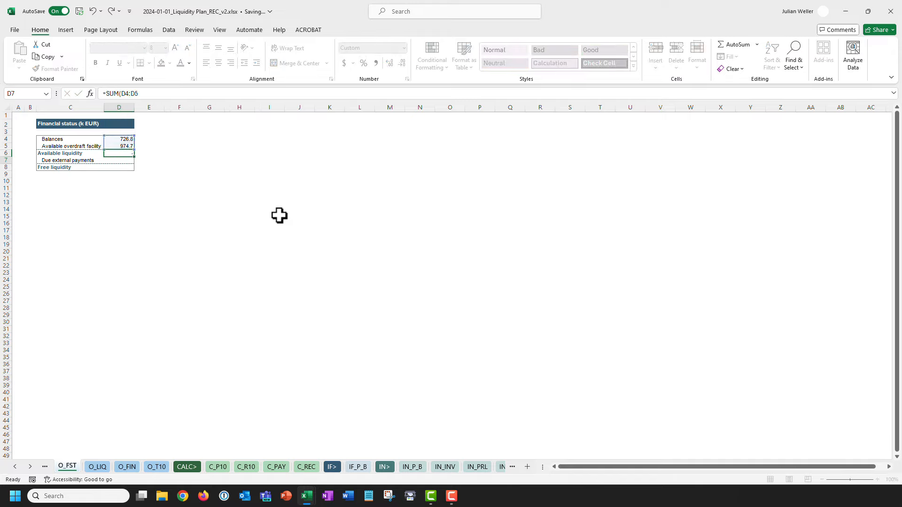
key("Return")
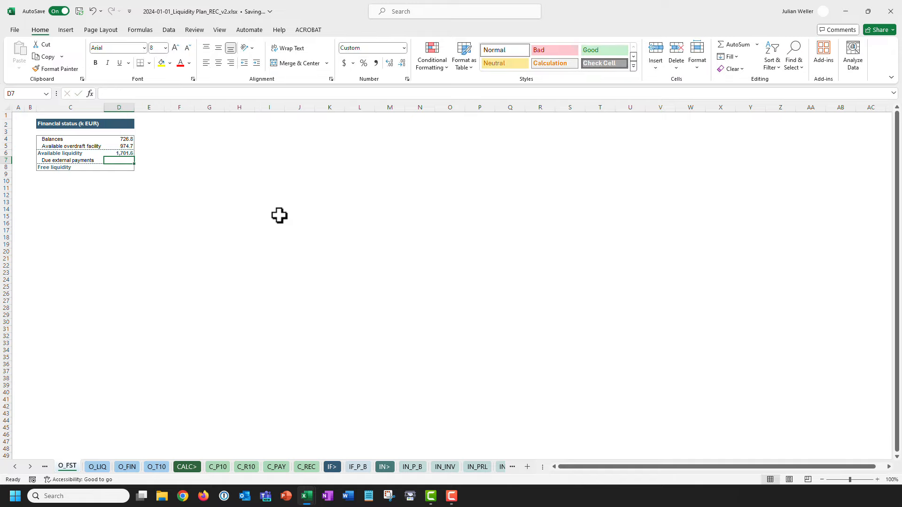
key("Up")
key("Up")
key("Up")
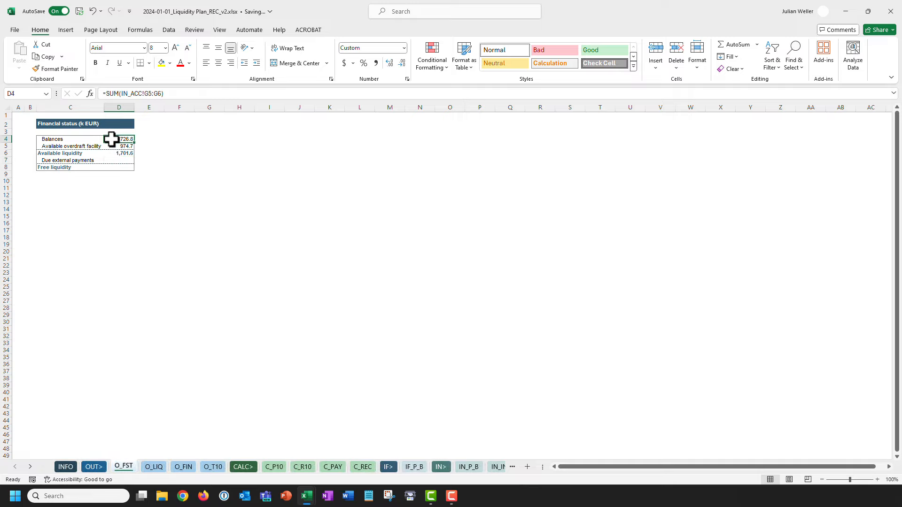
key("ctrl+bracketleft")
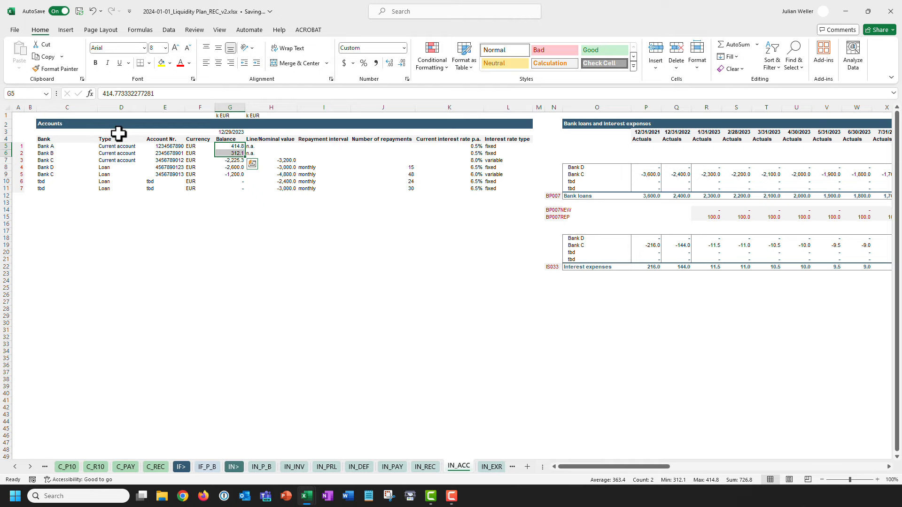
left_click(15, 30)
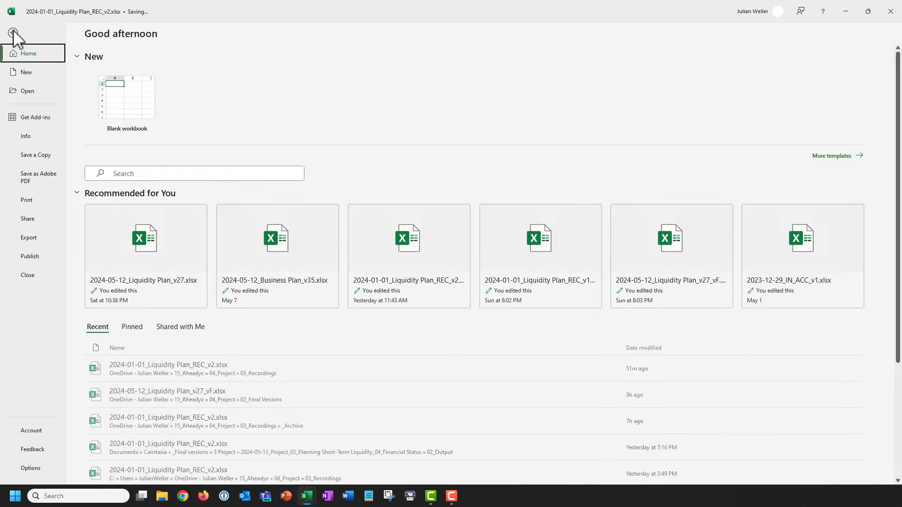
left_click(30, 468)
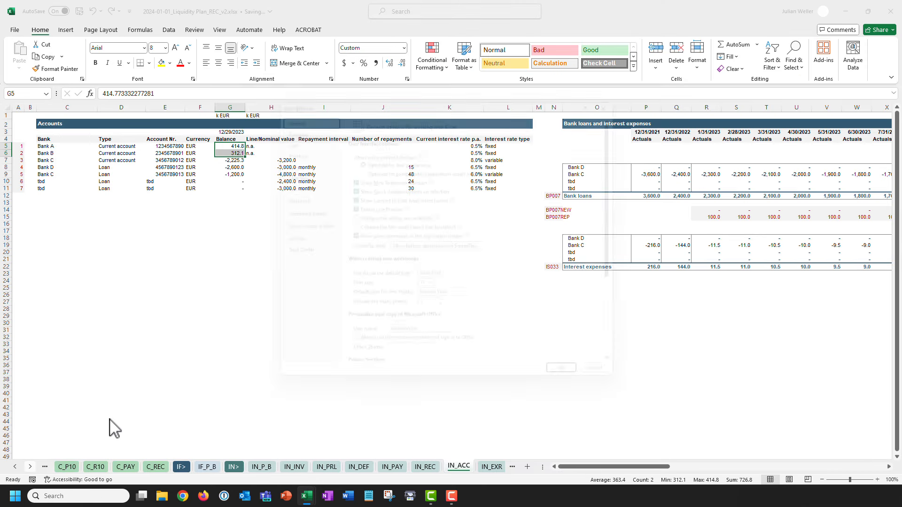
left_click(296, 197)
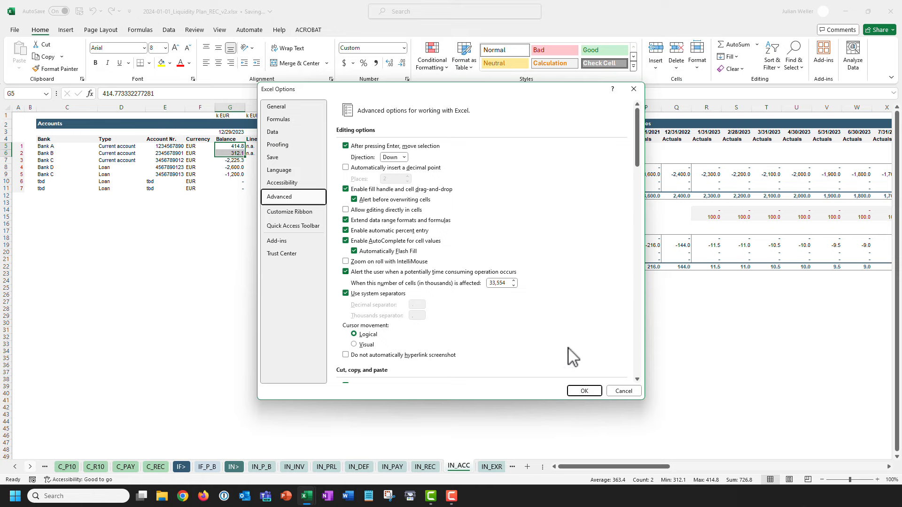
left_click(623, 391)
left_click(16, 467)
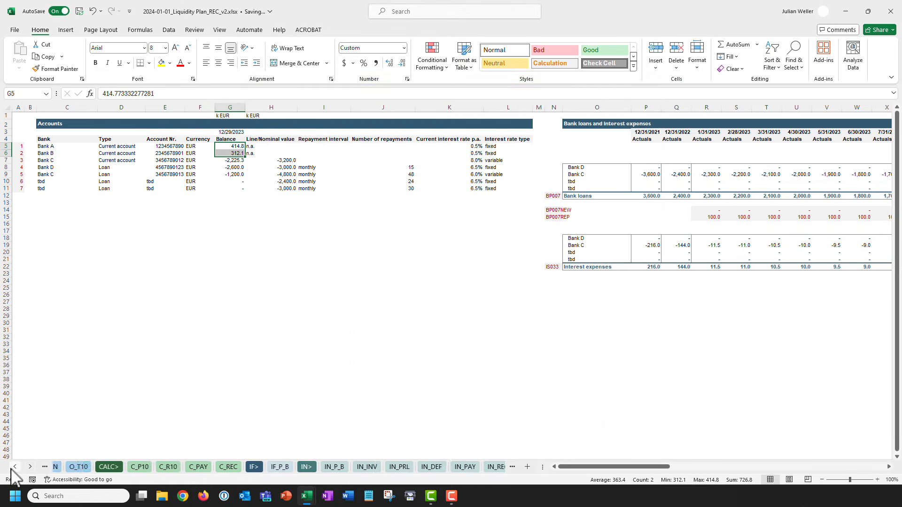
Jump from the Balances value D4 to its IN_ACC cells, then come back to O_FST.
left_click(124, 466)
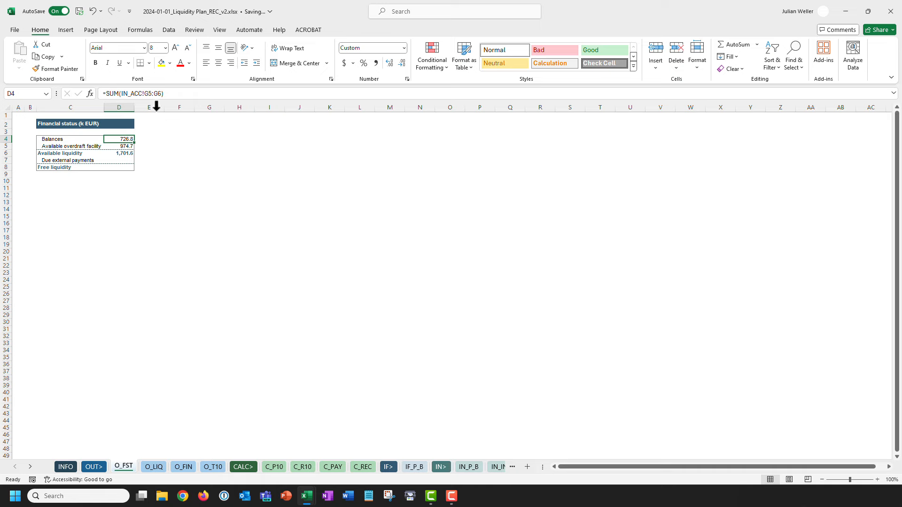
double_click(111, 139)
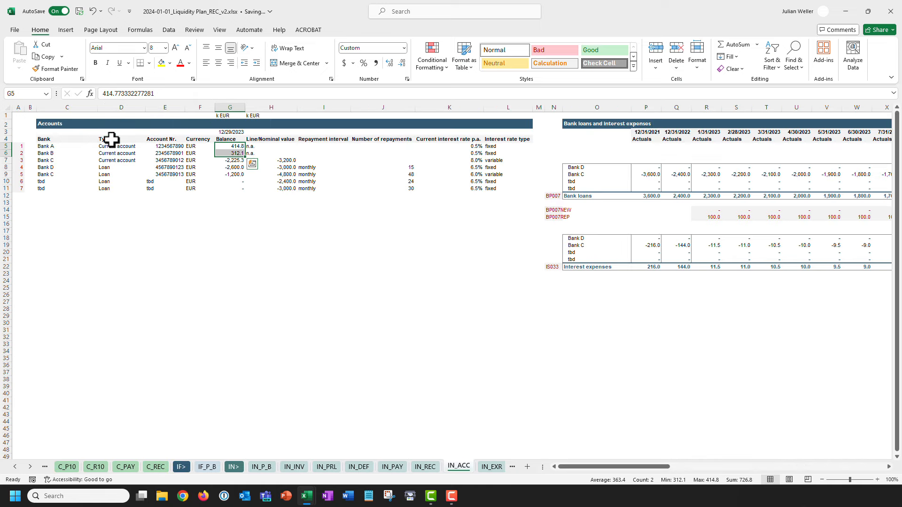
left_click(15, 467)
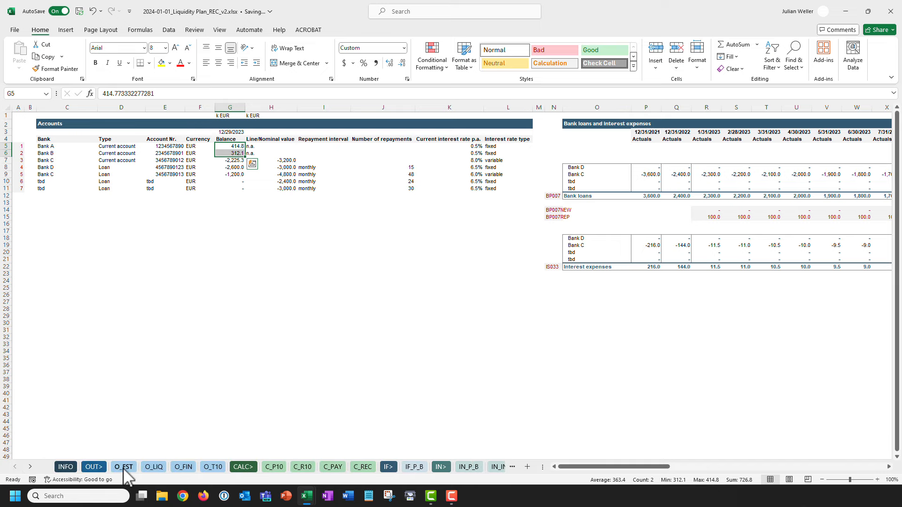
left_click(125, 467)
Inspect the Balances formula summing IN_ACC G5:G6 unchanged, then move to Due external payments D7.
left_click_drag(185, 93, 68, 99)
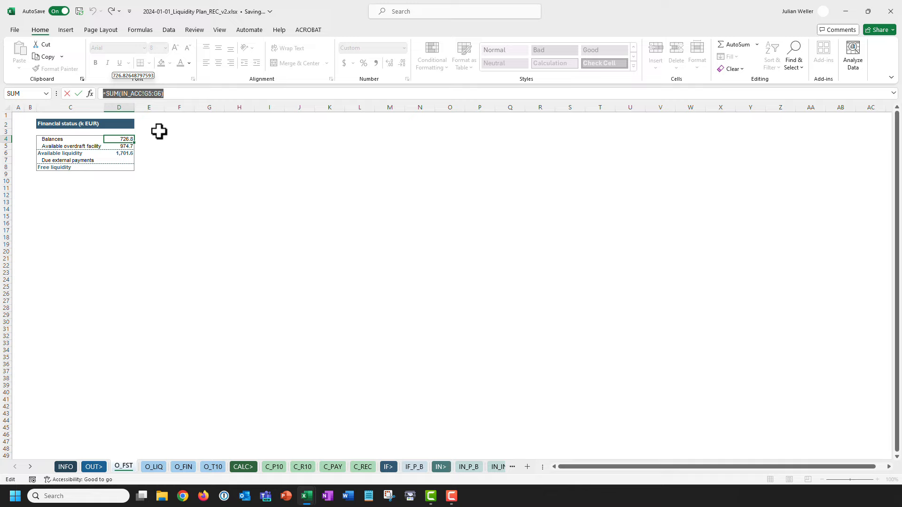
key("Escape")
key("Down")
key("Down")
key("Down")
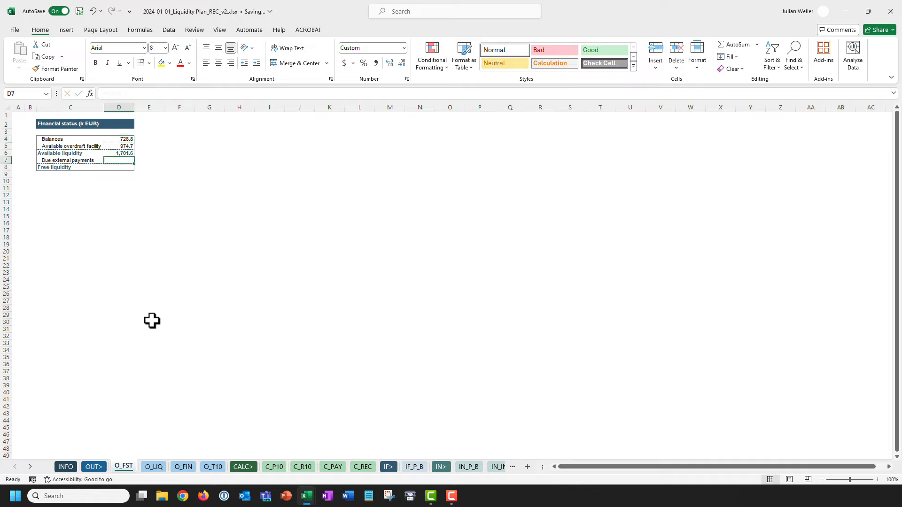
Switch to the IN_PAY sheet and highlight the first two supplier names and empty column H.
left_click(33, 467)
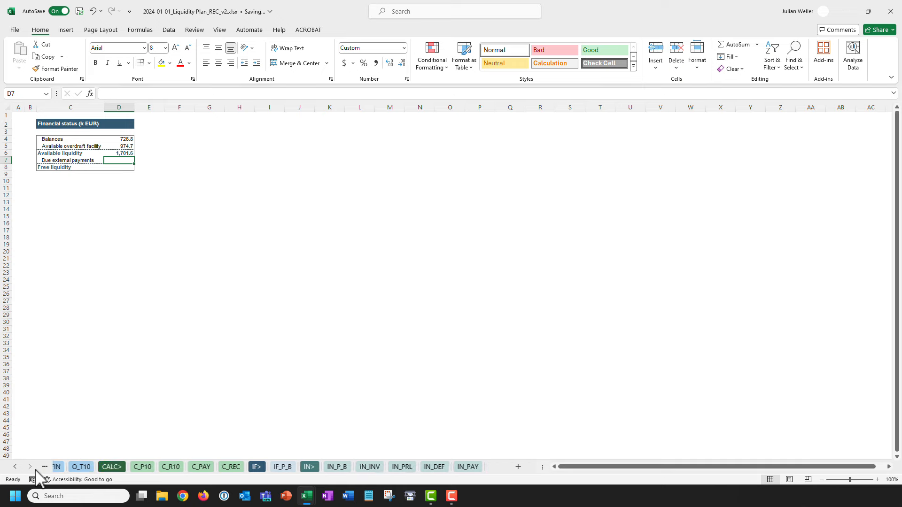
left_click(33, 468)
left_click(335, 467)
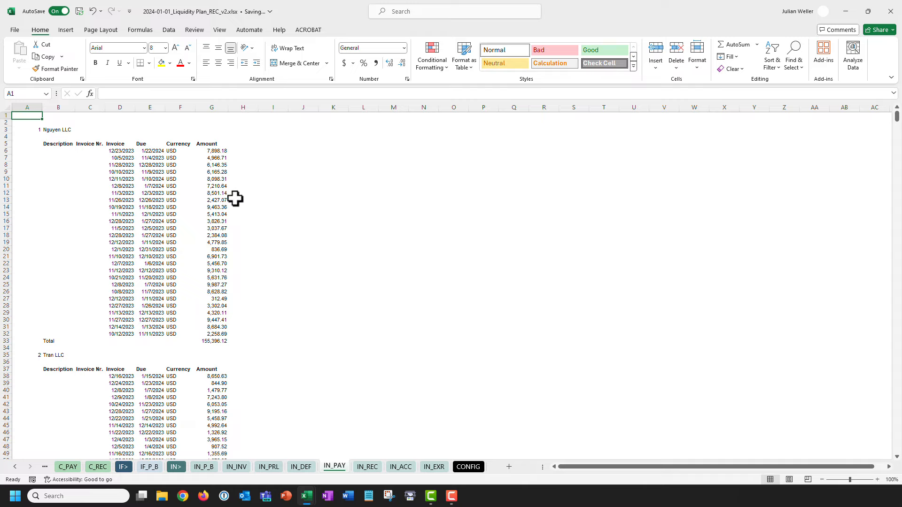
left_click(64, 131)
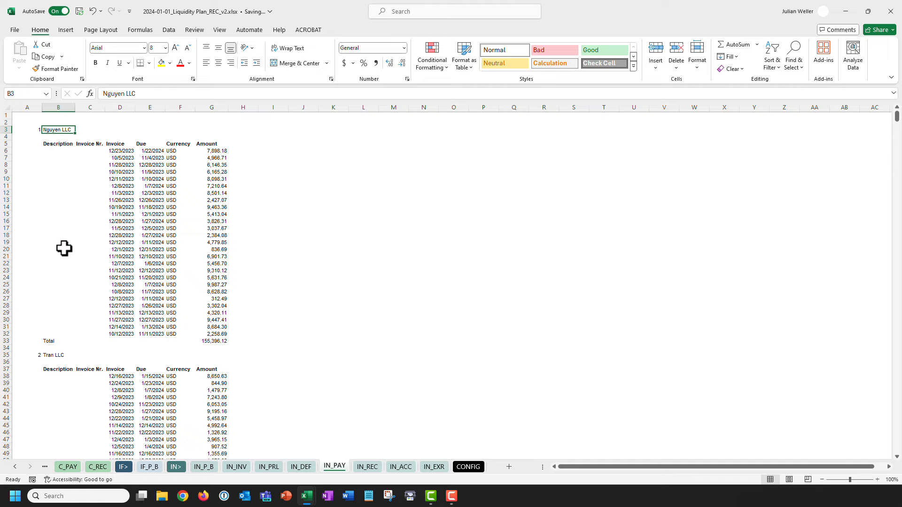
left_click(61, 356, "ctrl")
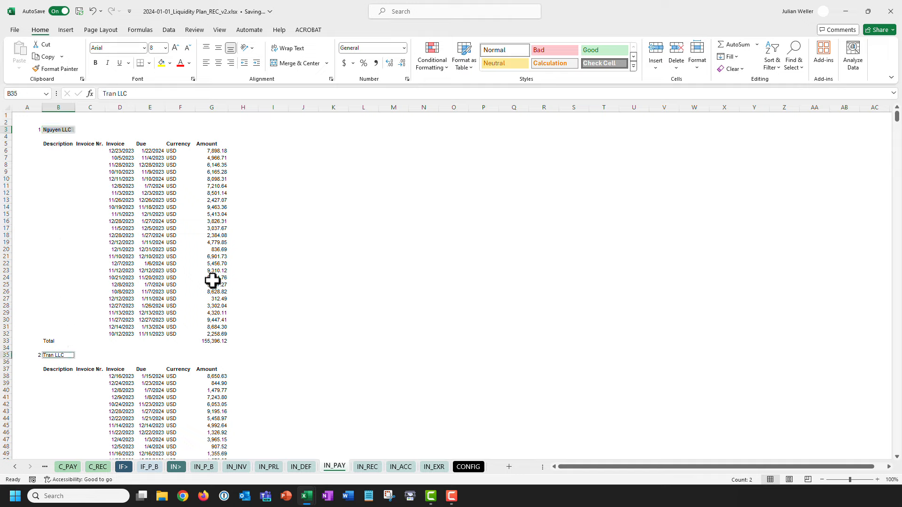
left_click(244, 107)
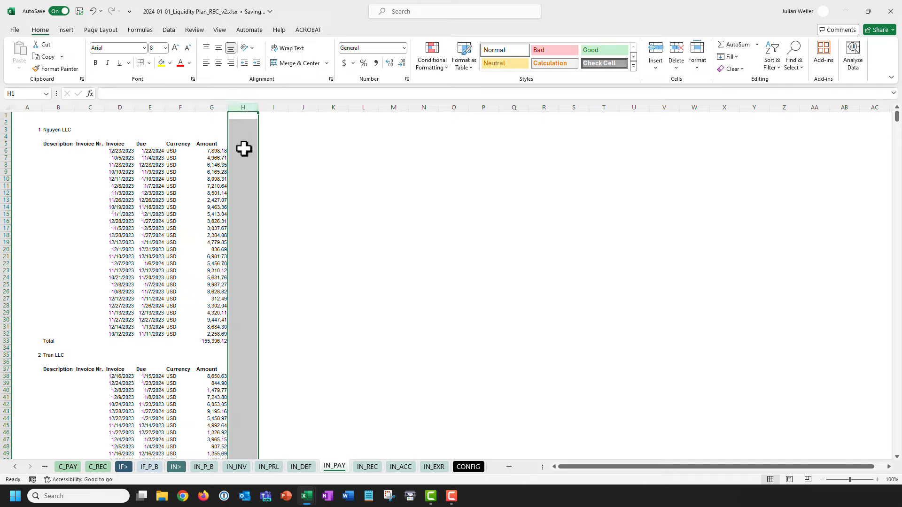
Highlight the Currency column, empty column I and heading cell H5 beside Amount on IN_PAY.
left_click(184, 104)
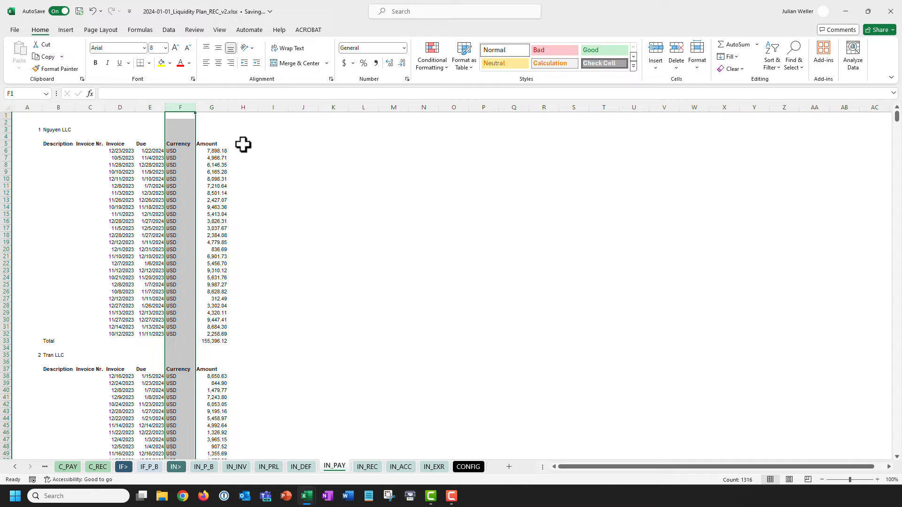
left_click(278, 107)
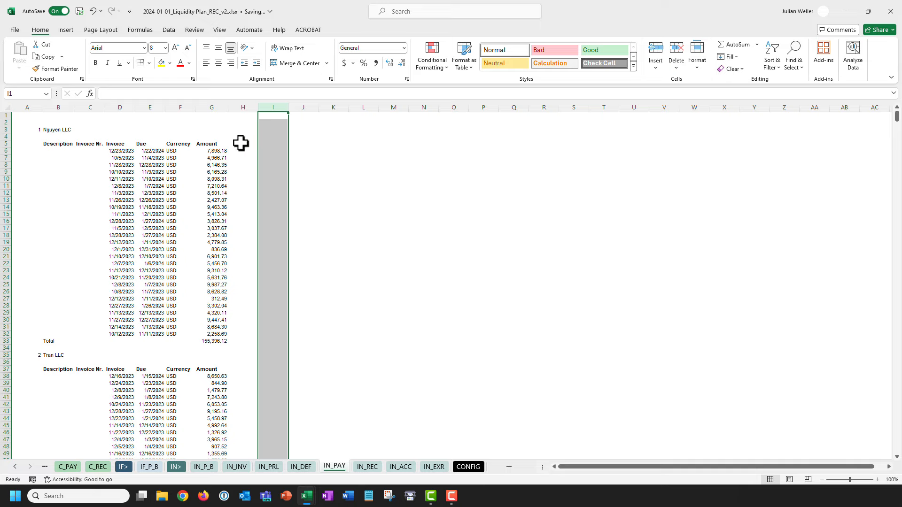
left_click(240, 144)
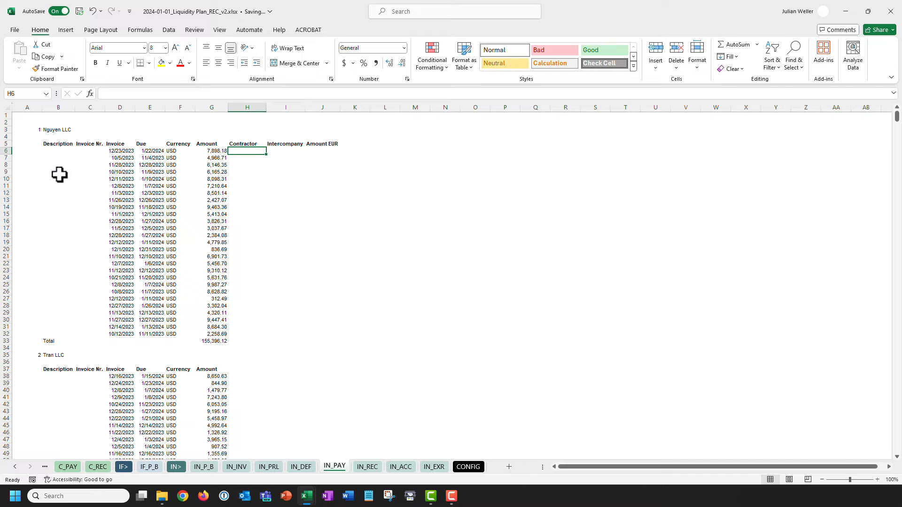
left_click(60, 131)
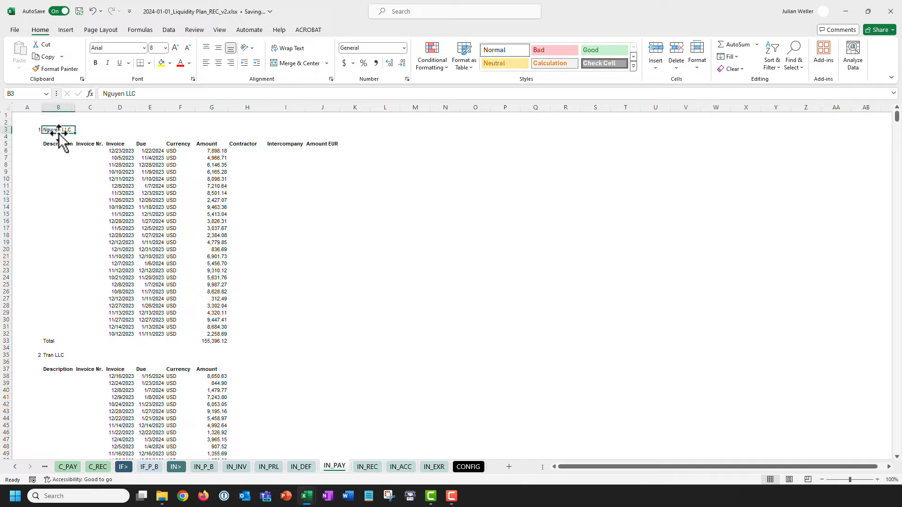
Highlight the three supplier numbers and the empty column A cells beside the first invoices.
left_click(29, 130)
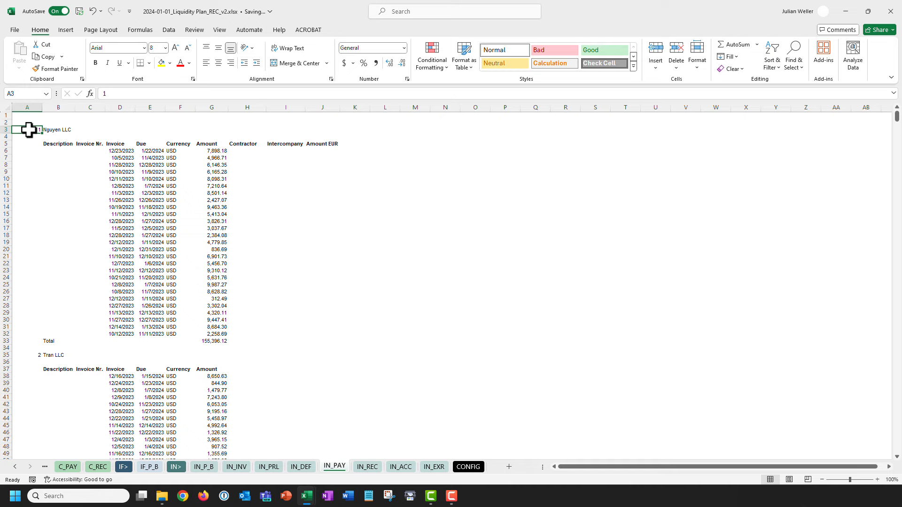
left_click(30, 356, "ctrl")
scroll(34, 294, "down", 7)
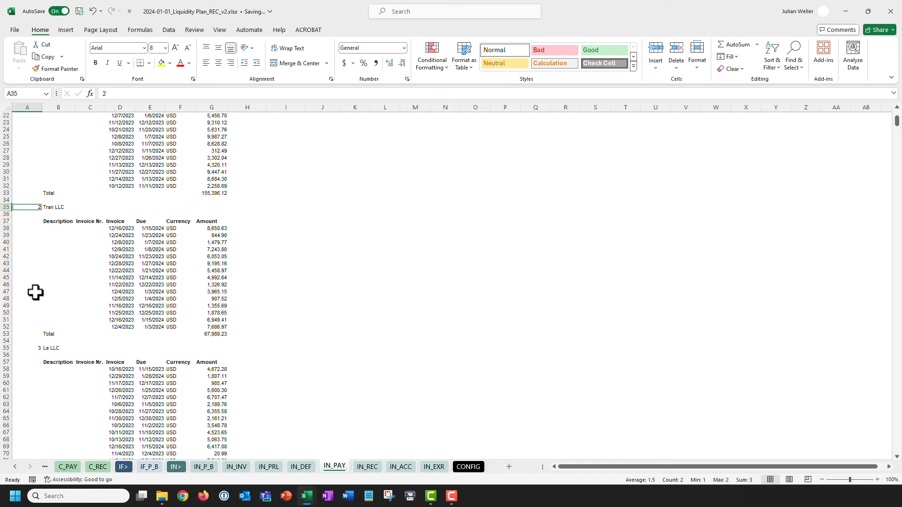
left_click(30, 348, "ctrl")
scroll(56, 296, "up", 7)
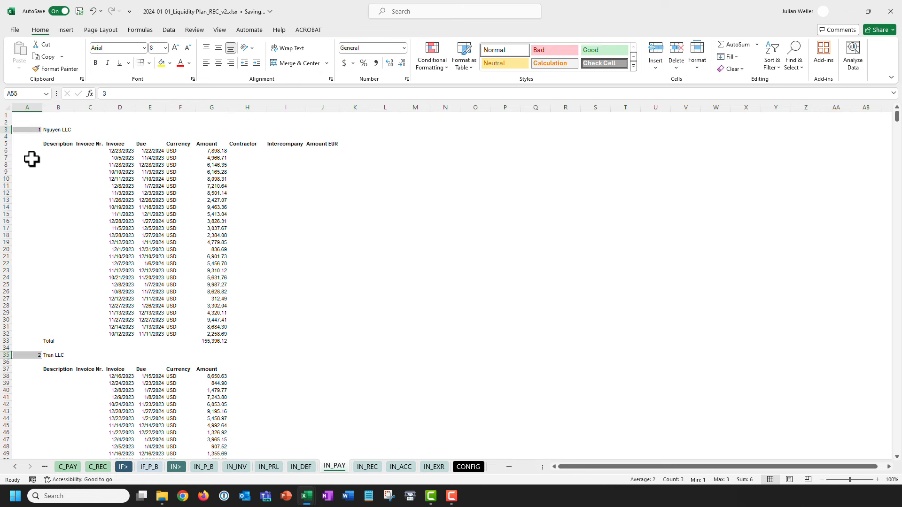
left_click_drag(29, 152, 18, 334)
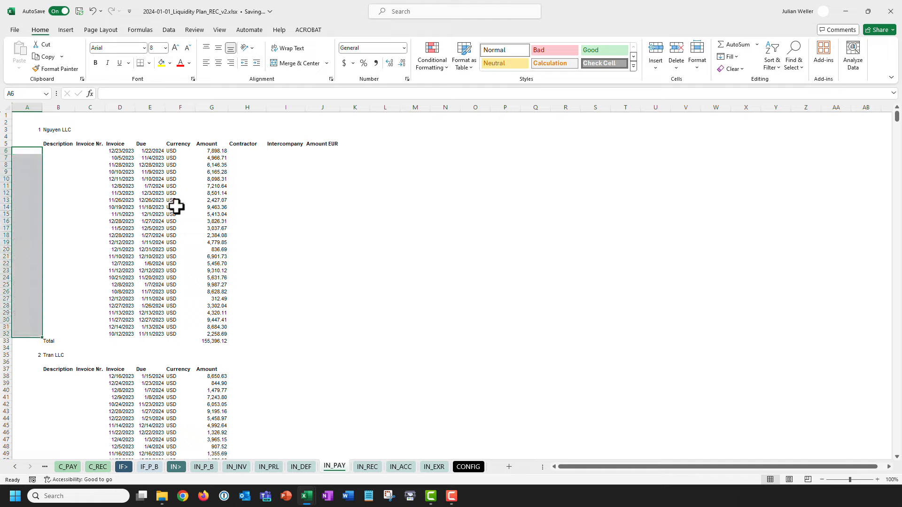
Check cells H6, A6, A3 and column B around the first invoice group.
left_click(244, 151)
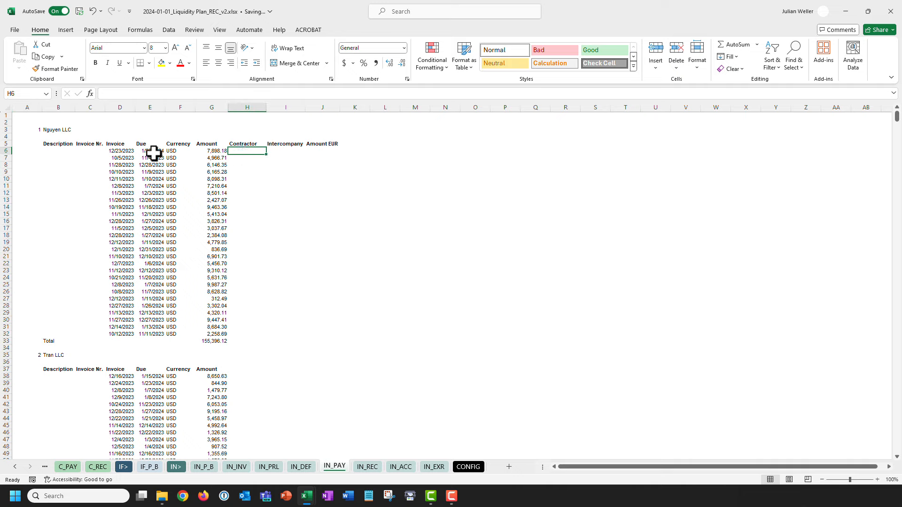
left_click(24, 151)
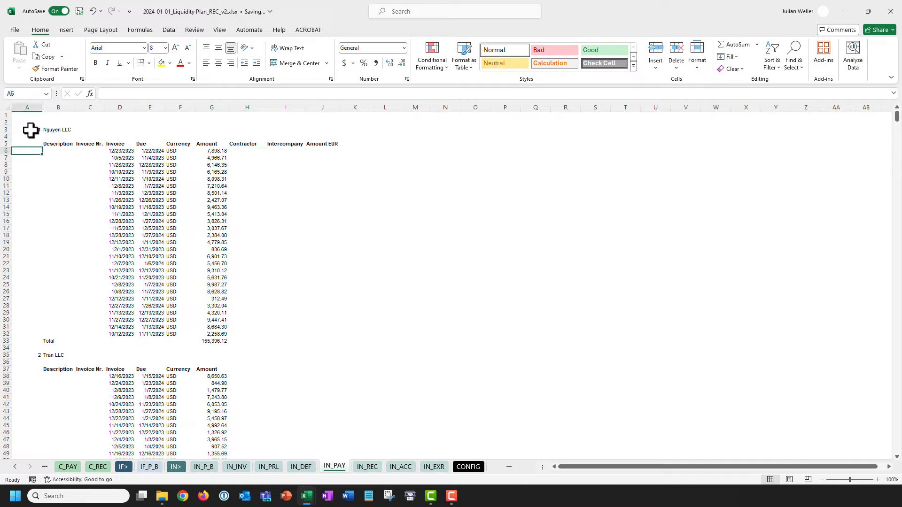
left_click(30, 130)
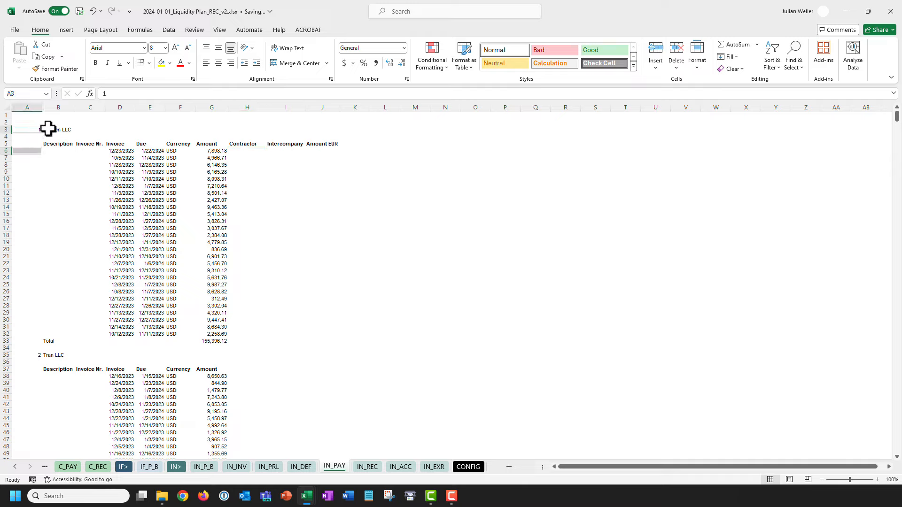
left_click(58, 107, "ctrl")
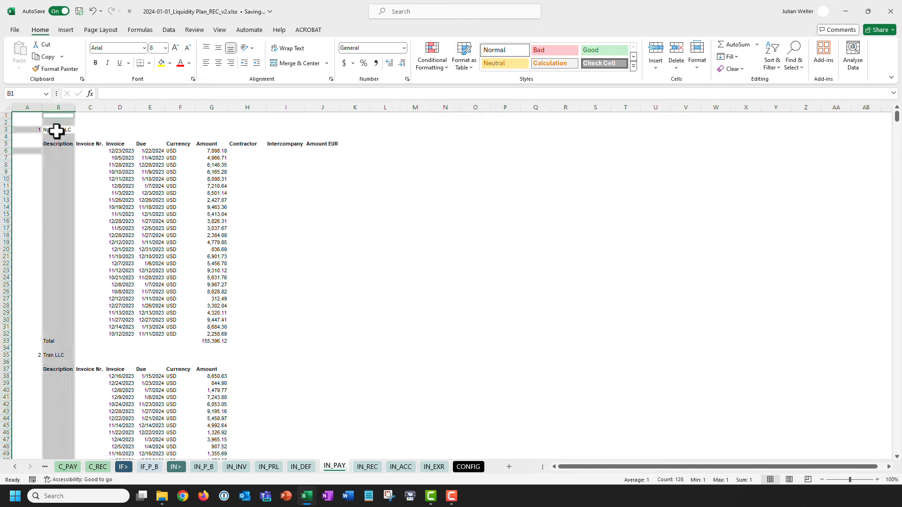
left_click(251, 152)
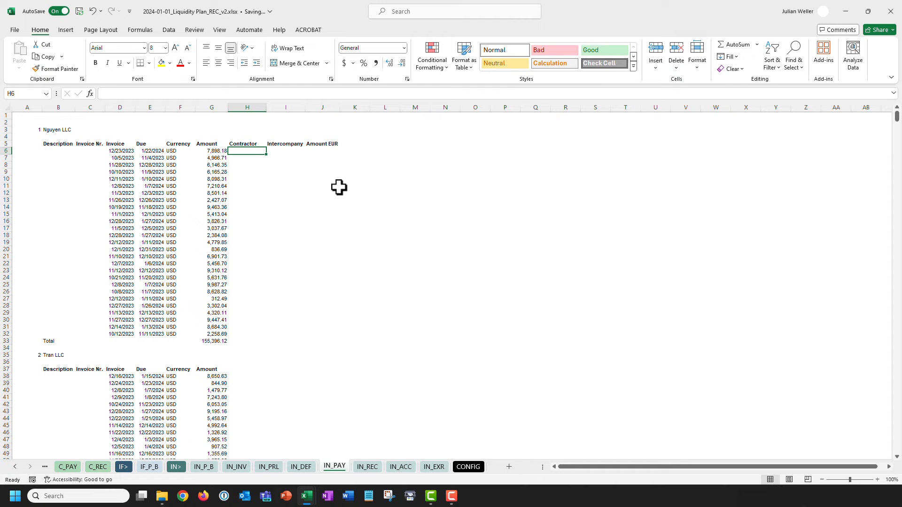
Select column A from A4 down to Total row 1485 and open Go To with Ctrl+G.
key("ctrl+End")
key("ctrl+Left")
key("ctrl+Left")
key("ctrl+Left")
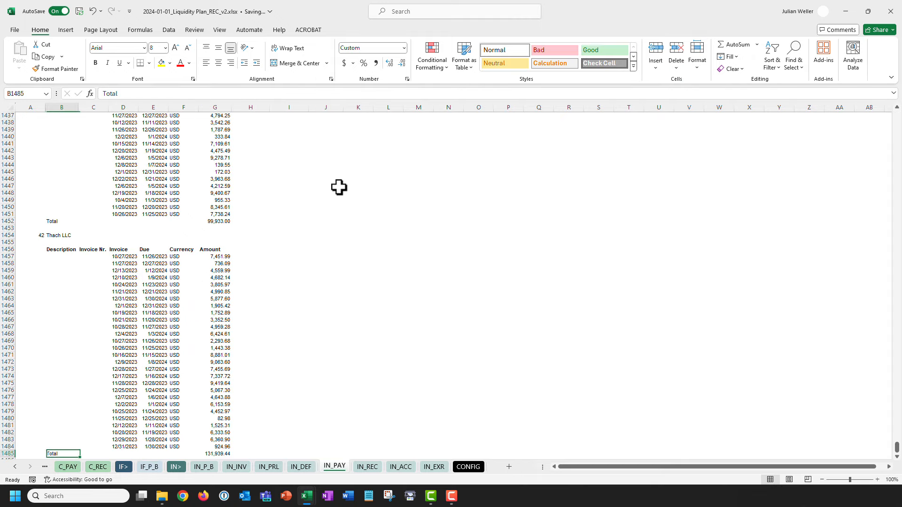
key("ctrl+shift+Up")
key("ctrl+shift+Up")
key("ctrl+shift+Up")
key("ctrl+shift+Up")
key("ctrl+shift+Up")
key("ctrl+shift+Up")
key("ctrl+shift+Up")
key("ctrl+shift+Up")
key("ctrl+shift+Up")
key("ctrl+shift+Up")
key("ctrl+shift+Up")
key("ctrl+shift+Up")
key("ctrl+shift+Up")
key("ctrl+shift+Up")
key("ctrl+shift+Up")
key("ctrl+shift+Up")
key("ctrl+shift+Up")
key("ctrl+shift+Up")
key("ctrl+shift+Up")
key("ctrl+shift+Up")
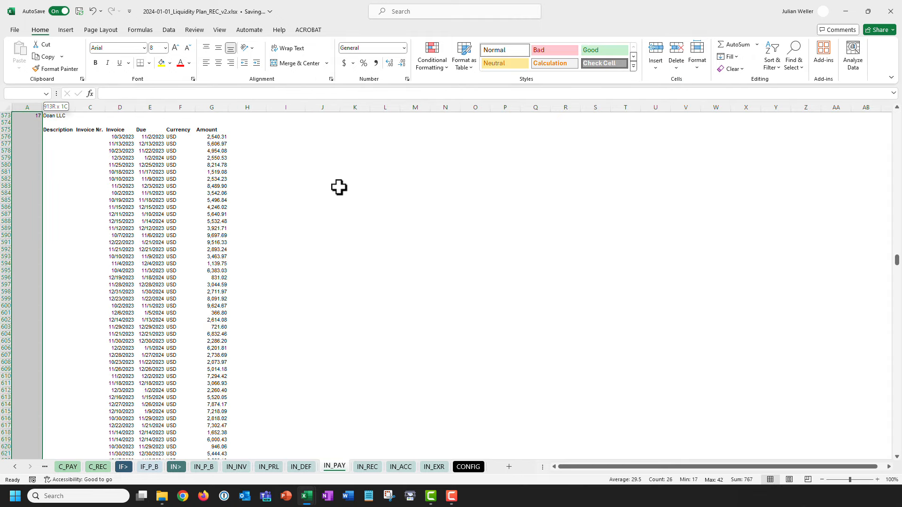
scroll(339, 188, "up", 1)
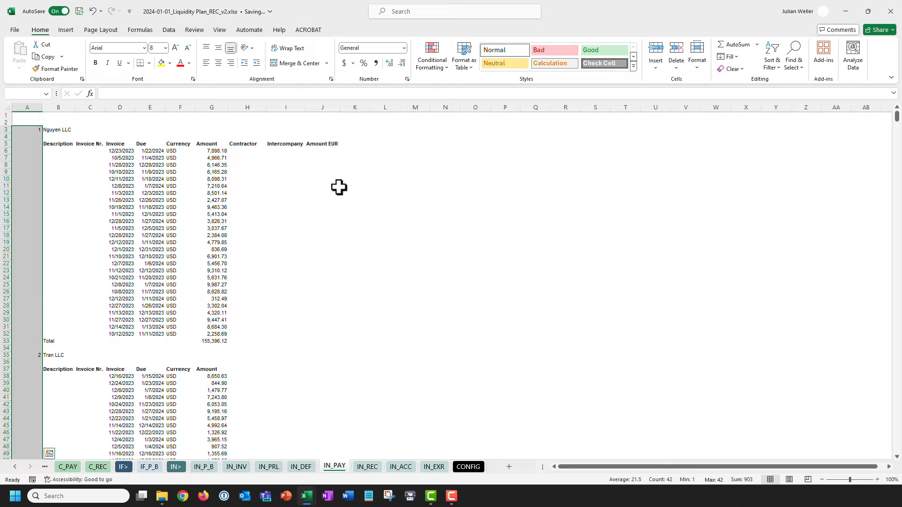
key("shift+Down")
key("ctrl+g")
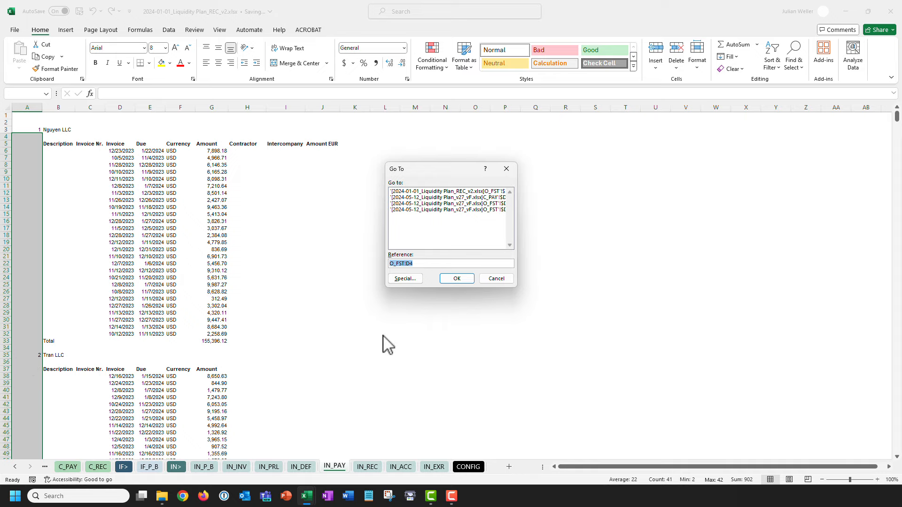
Use Go To Special to select only the blank cells in the range.
left_click(405, 278)
left_click(399, 240)
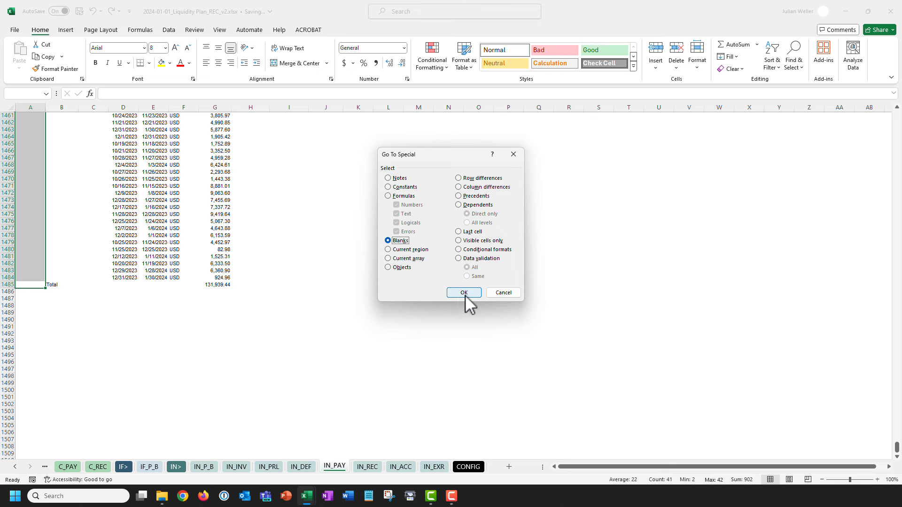
left_click(465, 293)
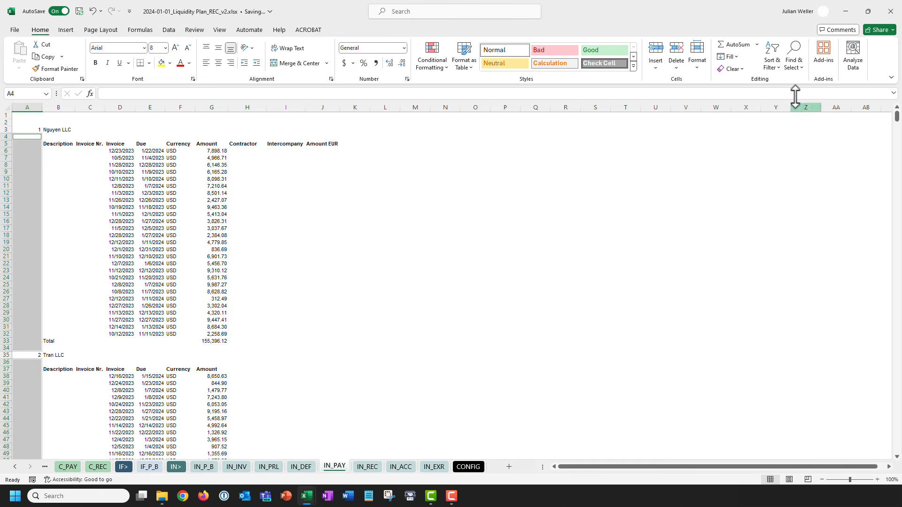
left_click(794, 60)
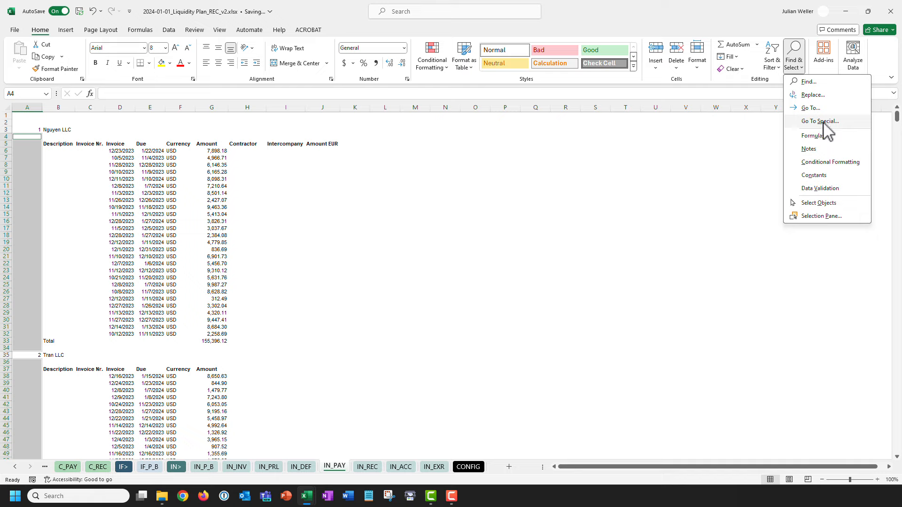
left_click(796, 56)
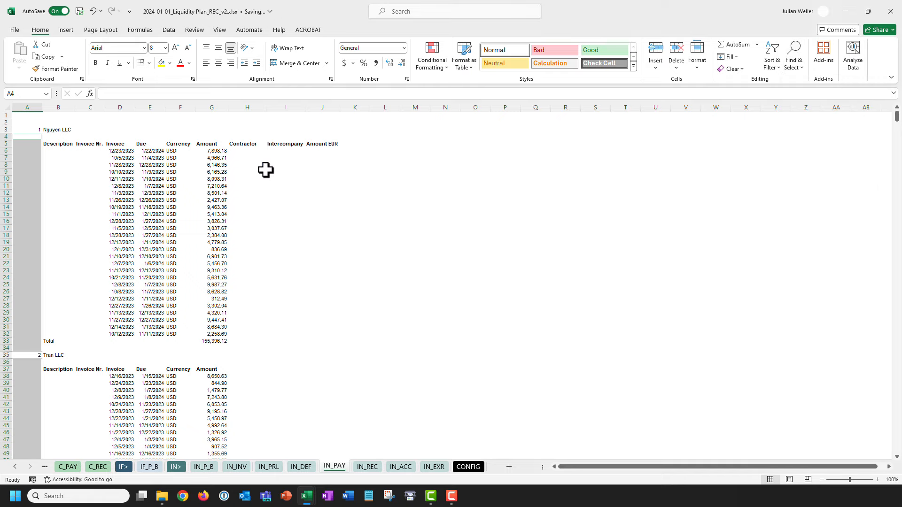
Fill all selected blanks with =A3 and check the filled numbers in A6:A33 and A38:A48.
type("=")
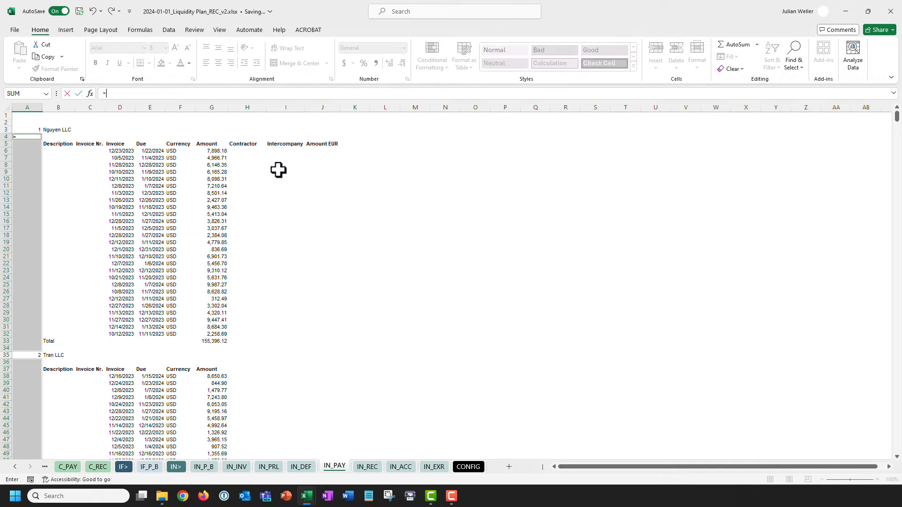
left_click(32, 131)
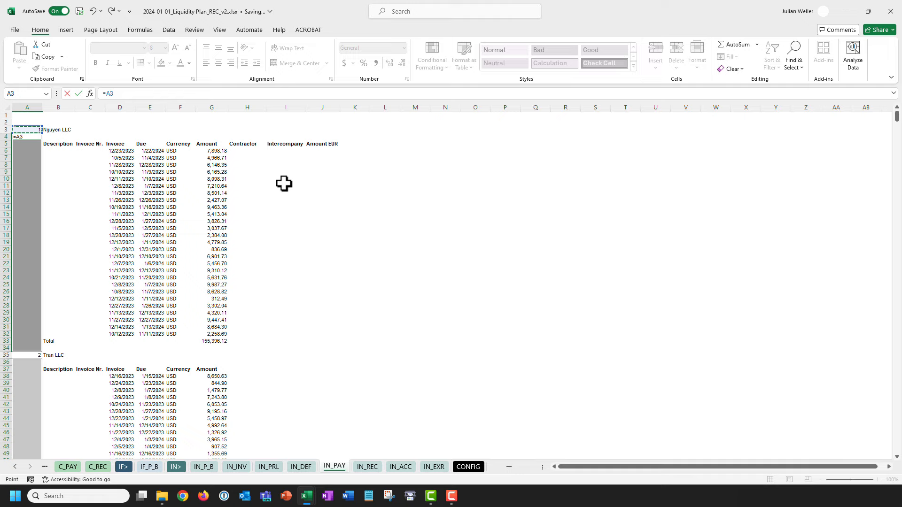
key("ctrl+Return")
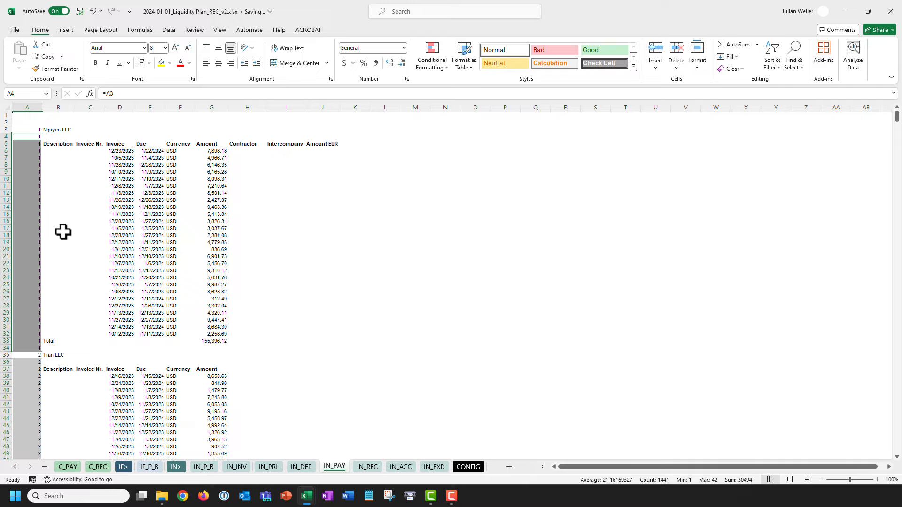
left_click_drag(29, 151, 18, 337)
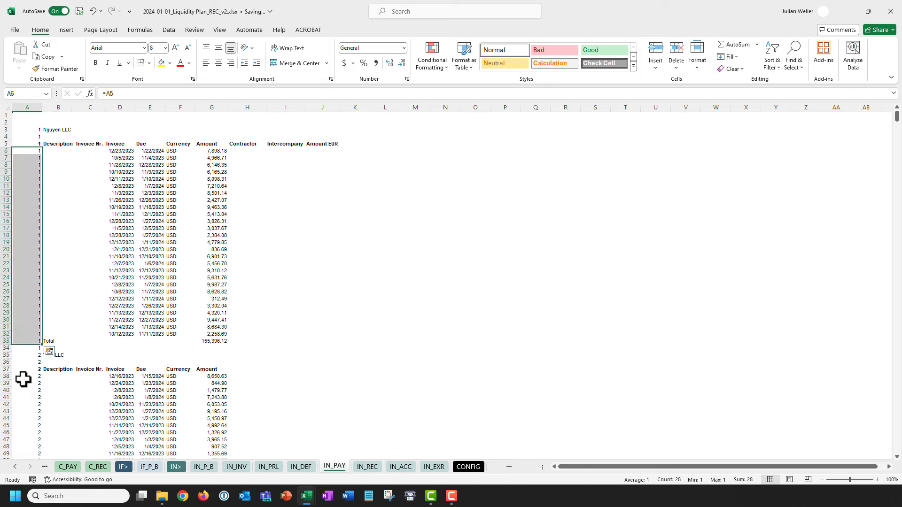
left_click_drag(24, 377, 25, 446)
scroll(66, 320, "down", 7)
scroll(67, 322, "up", 7)
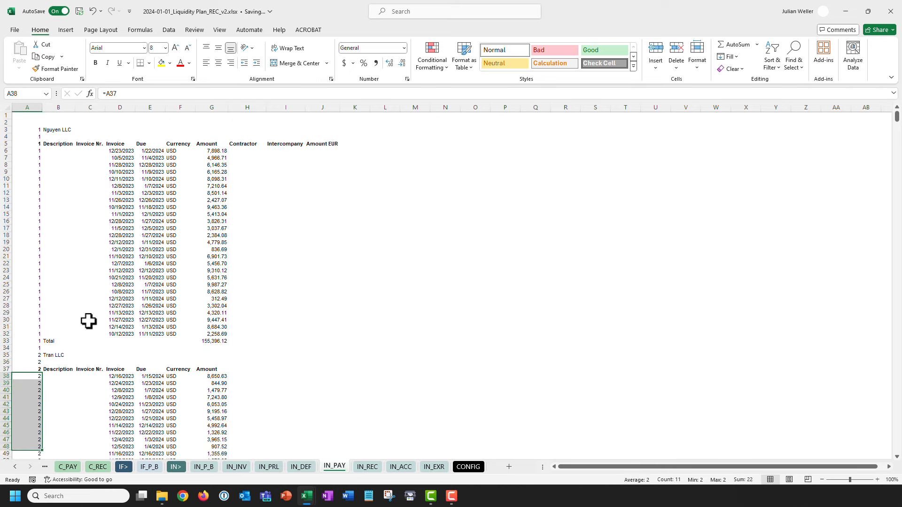
Start the H6 Contractor formula with INDEX over the absolute range $B$3:$B$1485.
left_click(246, 151)
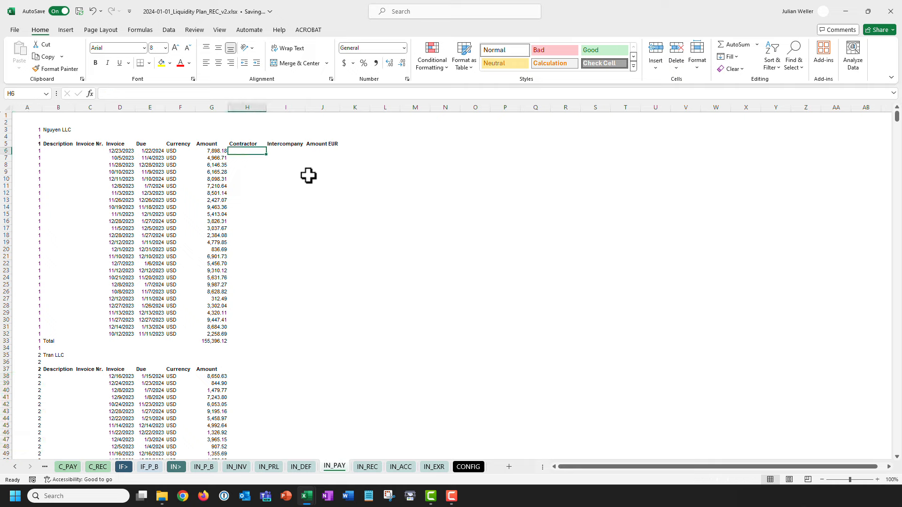
type("=inde")
key("Tab")
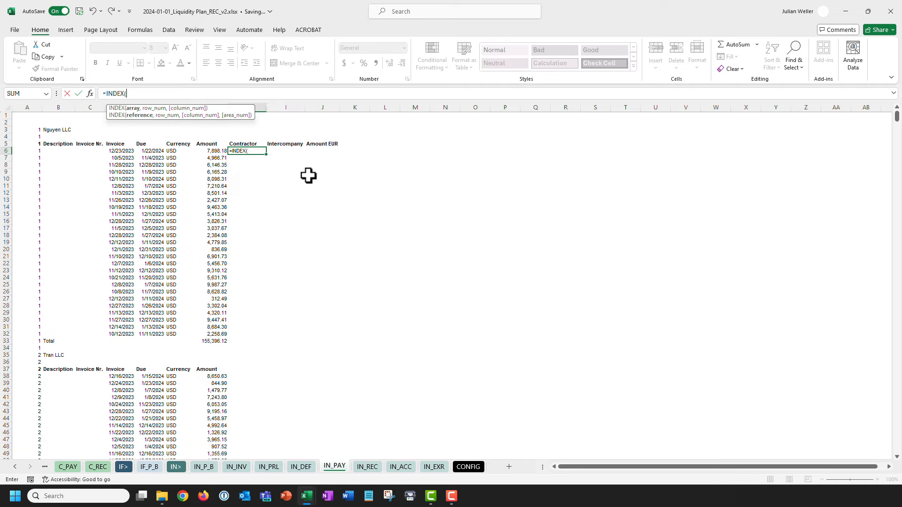
left_click(58, 130)
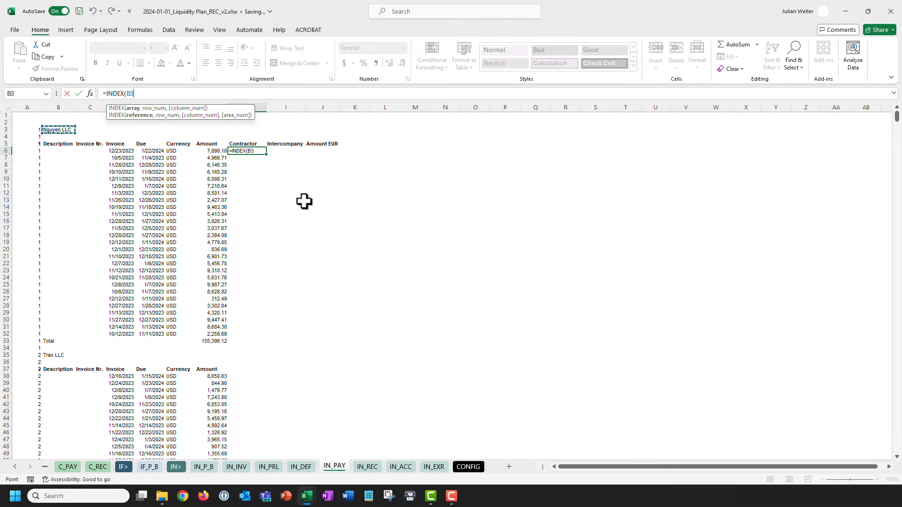
key("shift+Down")
key("shift+Down")
key("ctrl+shift+Down")
key("ctrl+shift+Down")
key("ctrl+shift+Down")
key("ctrl+shift+Down")
key("ctrl+shift+Down")
key("ctrl+shift+Down")
key("ctrl+shift+Down")
key("ctrl+shift+Down")
key("ctrl+shift+Down")
key("ctrl+shift+Down")
key("ctrl+shift+Down")
key("ctrl+shift+Down")
key("ctrl+shift+Down")
key("ctrl+shift+Down")
key("ctrl+shift+Down")
key("ctrl+shift+Down")
key("ctrl+shift+Down")
key("ctrl+shift+Down")
key("ctrl+shift+Down")
key("ctrl+shift+Down")
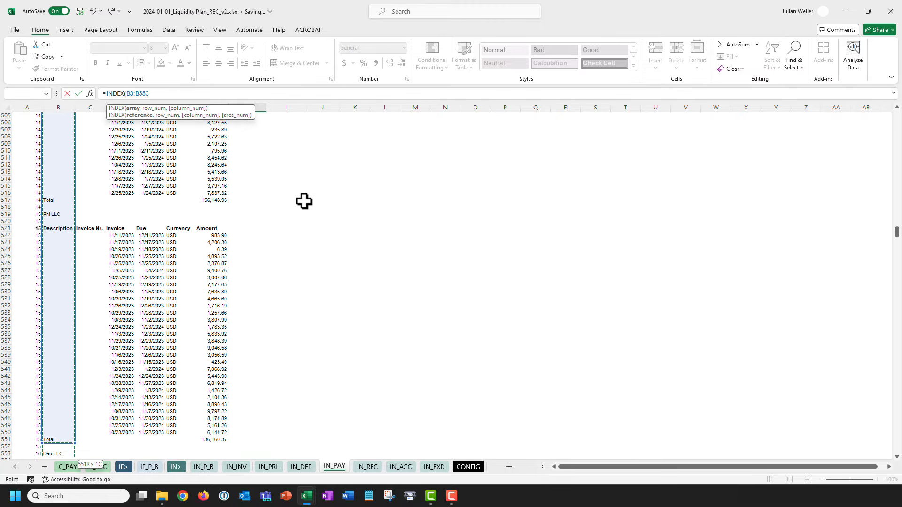
key("ctrl+shift+Down")
key("ctrl+shift+Down")
key("ctrl+shift+Down")
key("ctrl+shift+Down")
key("ctrl+shift+Down")
key("ctrl+shift+Down")
key("ctrl+shift+Down")
key("ctrl+shift+Down")
key("ctrl+shift+Down")
key("ctrl+shift+Down")
key("ctrl+shift+Down")
key("ctrl+shift+Down")
key("ctrl+shift+Down")
key("ctrl+shift+Down")
key("ctrl+shift+Down")
key("ctrl+shift+Down")
key("ctrl+shift+Down")
key("ctrl+shift+Down")
key("ctrl+shift+Down")
key("ctrl+shift+Down")
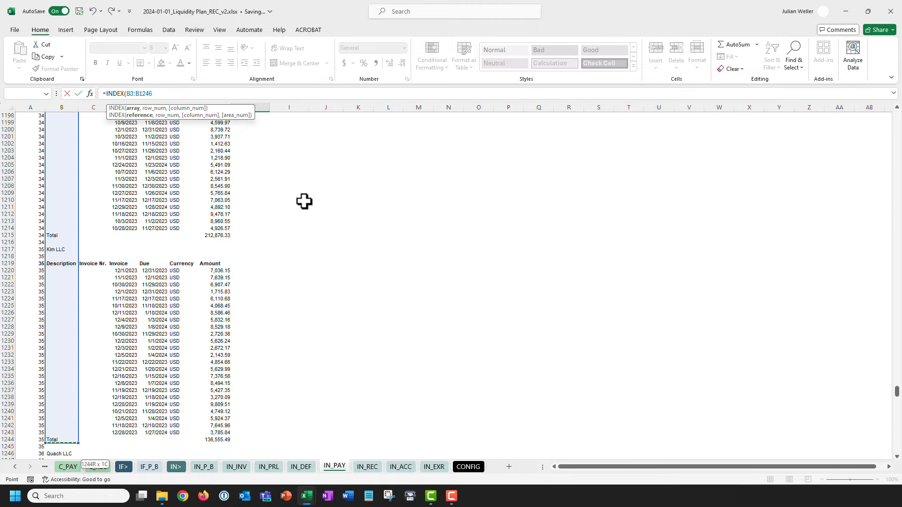
key("ctrl+shift+Down")
key("ctrl+shift+Up")
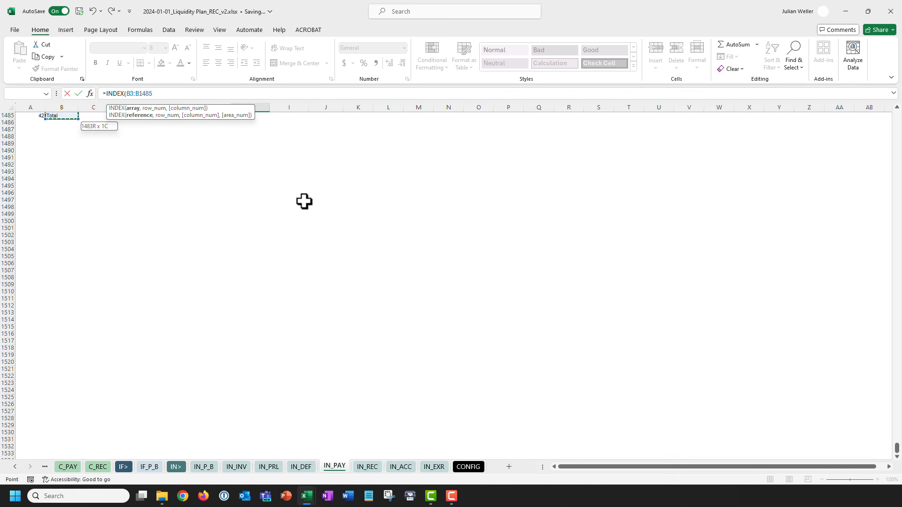
key("F4")
Complete it with MATCH($A6,$A$3:$A$1485,0) so H6 returns Nguyen LLC.
type(",")
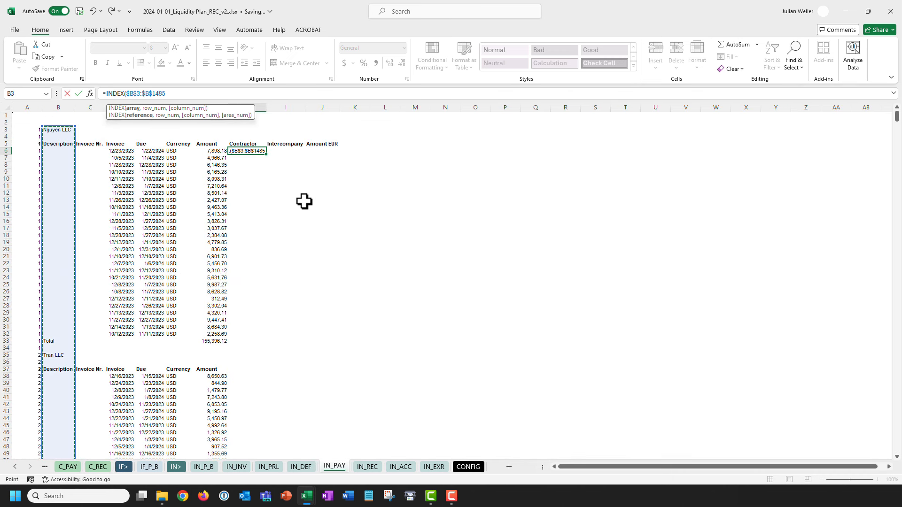
type("MATCH(")
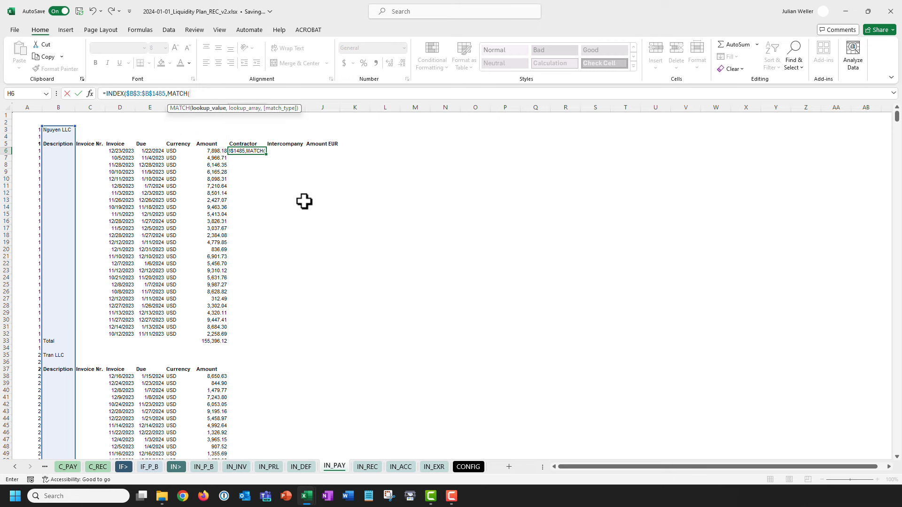
key("Left")
key("Left")
key("Home")
key("F4")
key("F4")
key("F4")
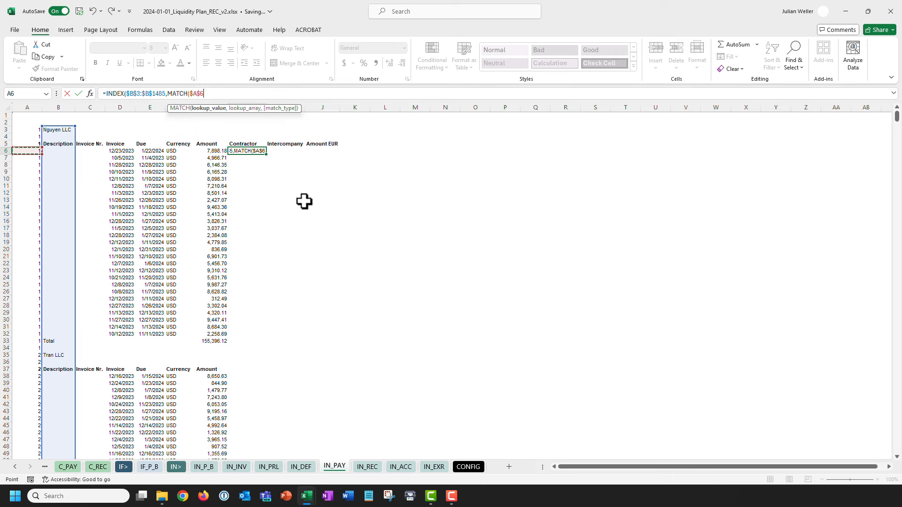
type(",")
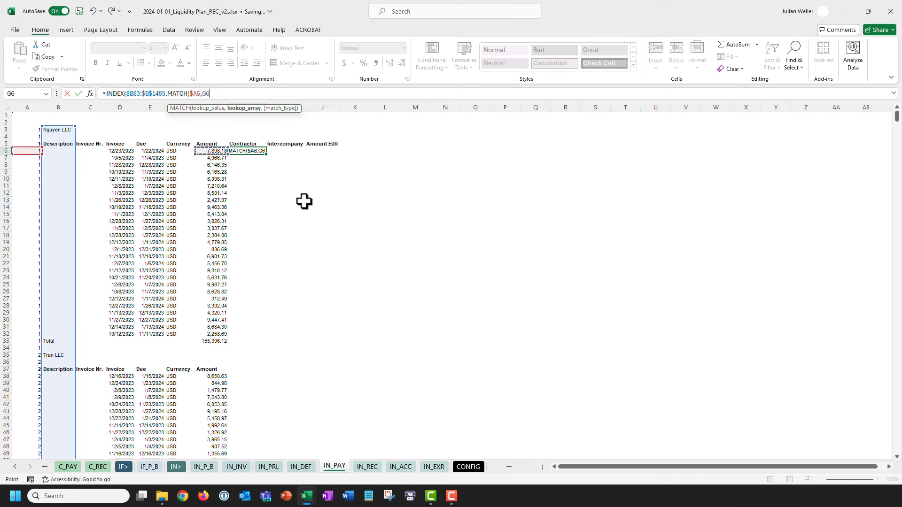
key("Up")
key("Home")
key("Up")
key("Up")
key("ctrl+shift+Down")
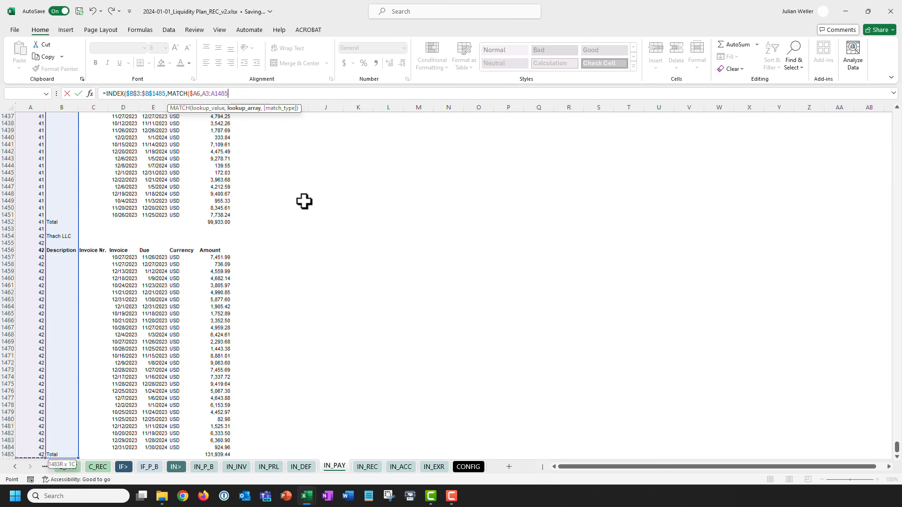
key("F4")
type(",")
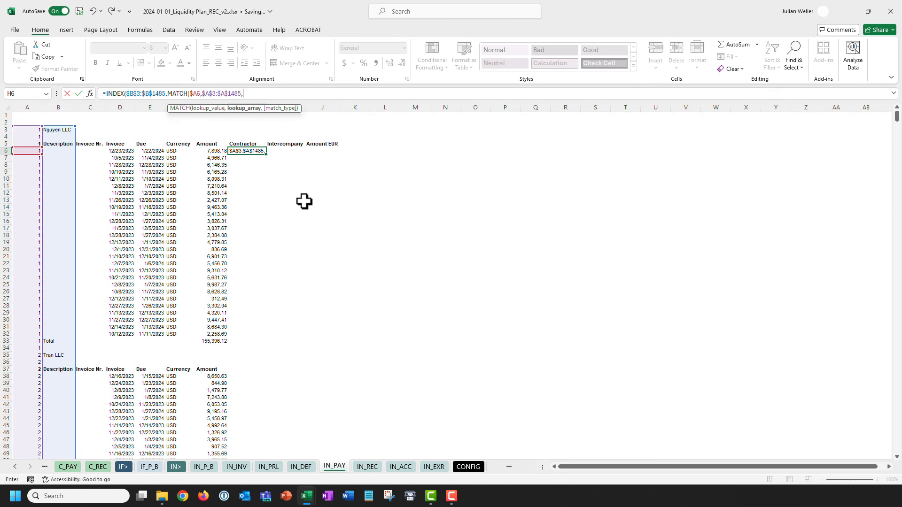
type("0))")
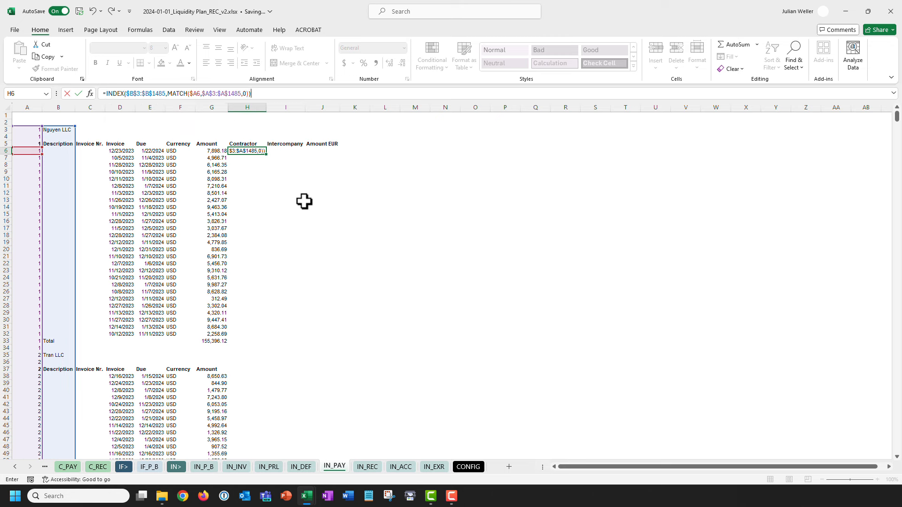
key("Return")
Paste the H6 formula down H6:H1485 as formulas only, then clear the copy marquee.
key("Up")
key("ctrl+c")
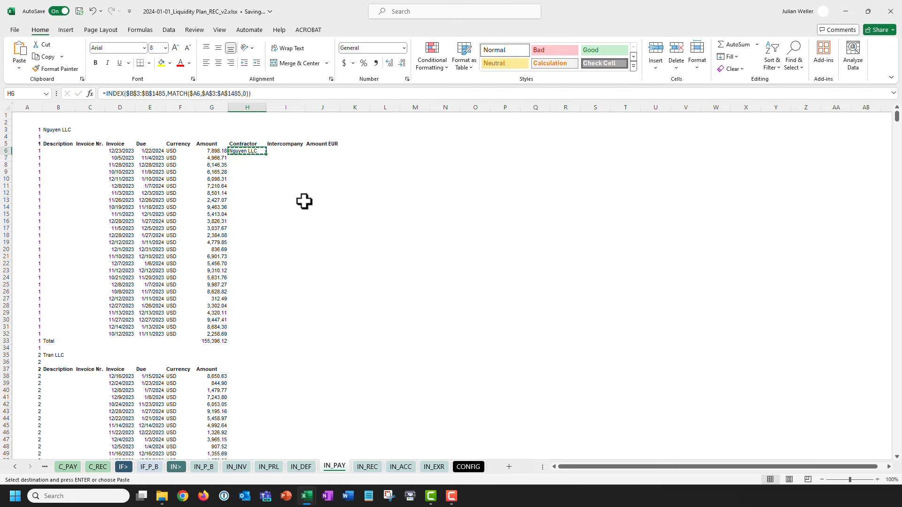
key("ctrl+End")
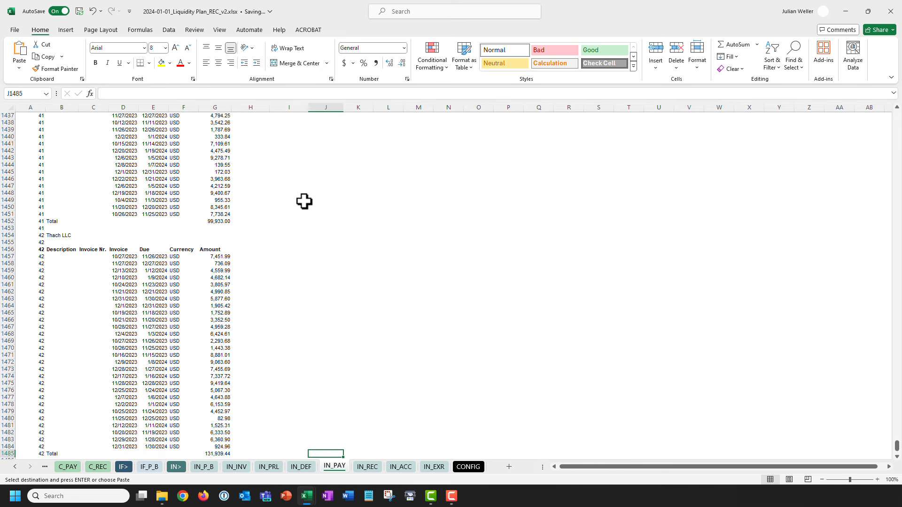
key("Left")
key("Left")
key("ctrl+shift+Up")
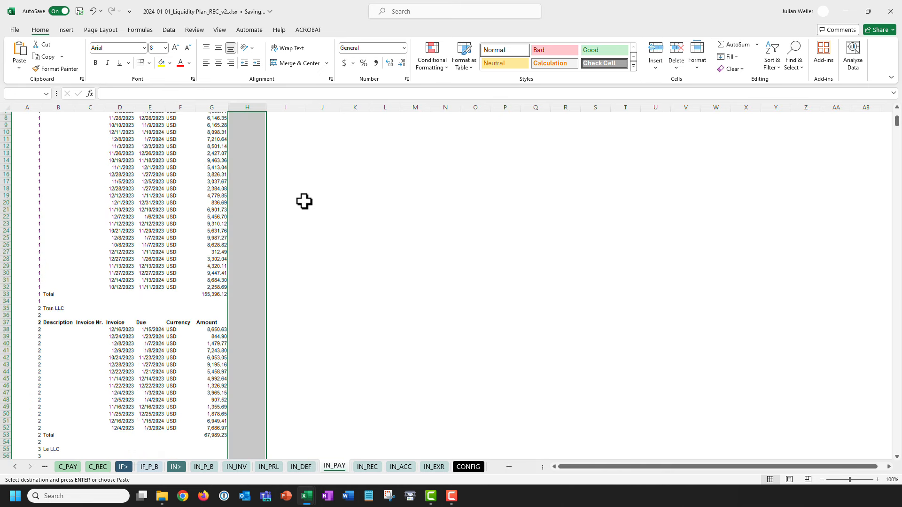
key("ctrl+alt+v")
key("f")
key("Return")
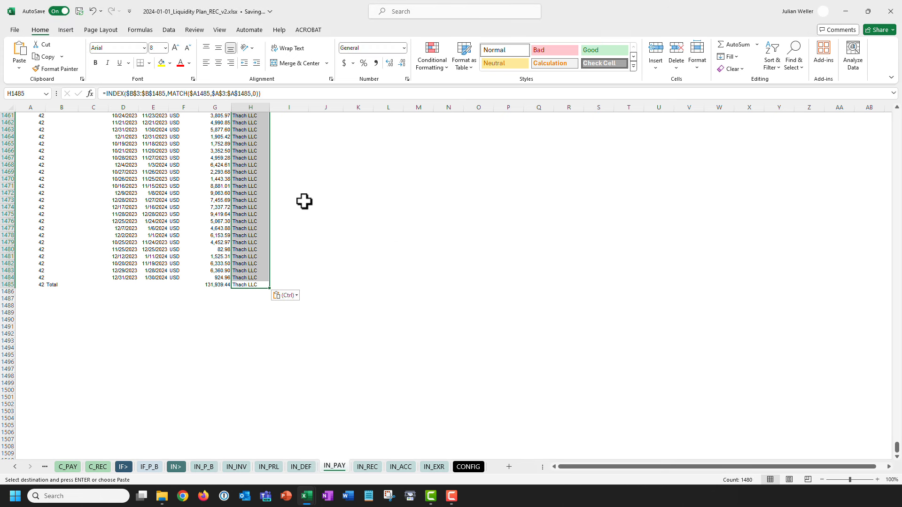
key("ctrl+Home")
key("Escape")
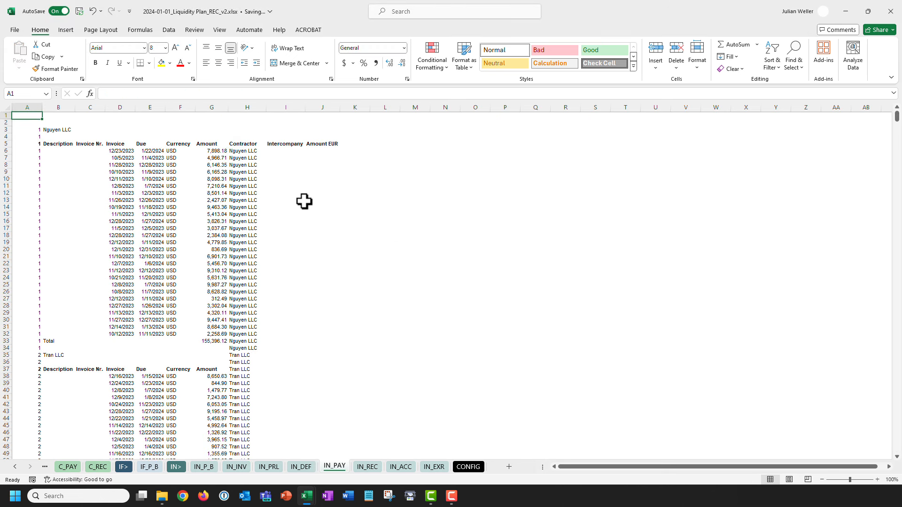
Review the filled Contractor column and settle on Intercompany cell I6.
scroll(305, 201, "down", 11)
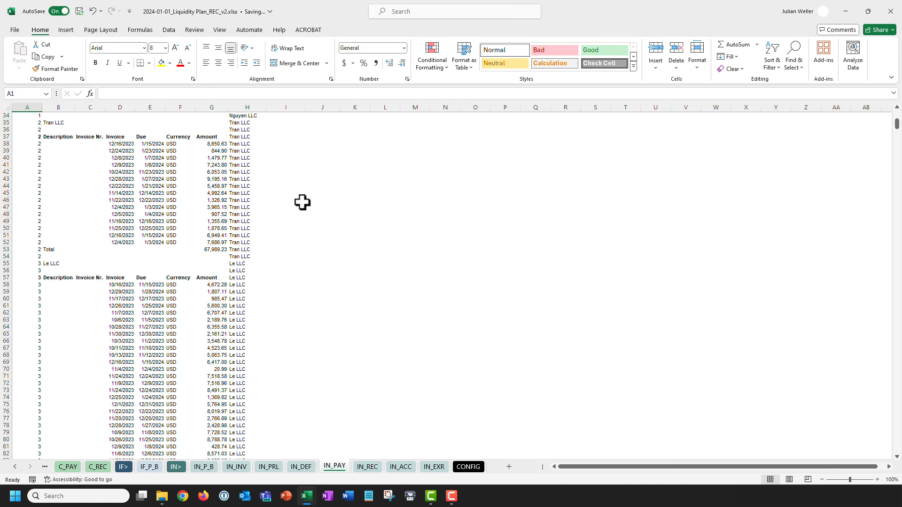
scroll(303, 202, "down", 2)
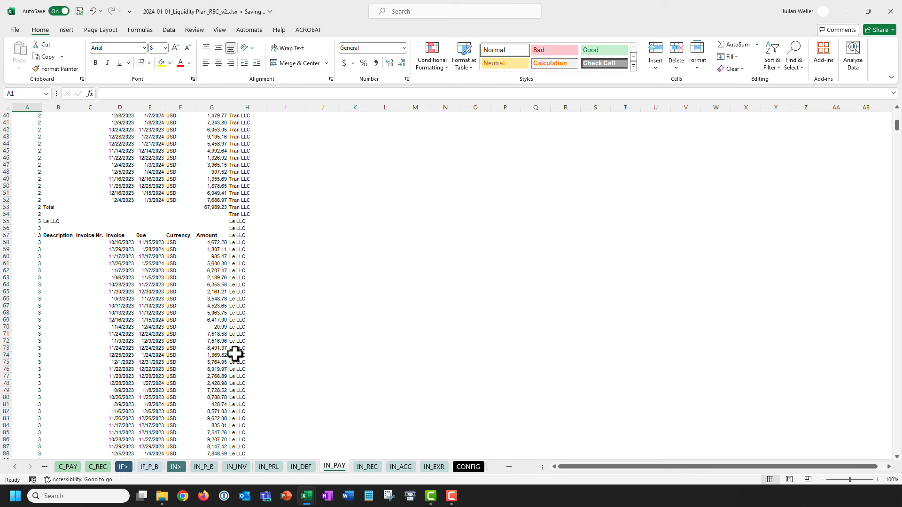
scroll(238, 347, "up", 13)
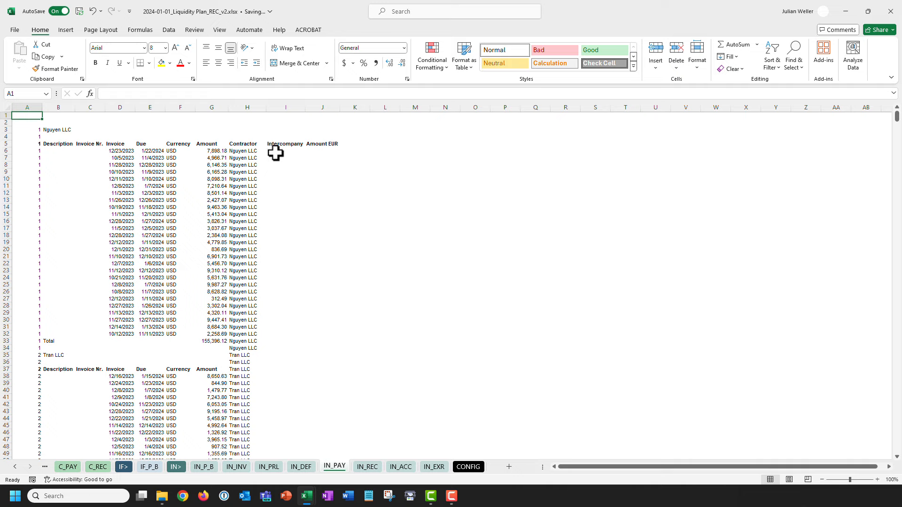
left_click(275, 151)
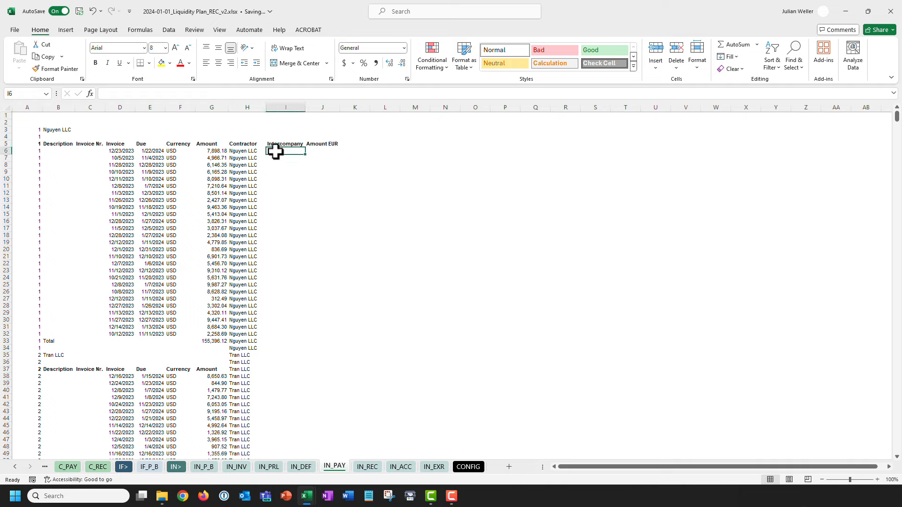
left_click(238, 107)
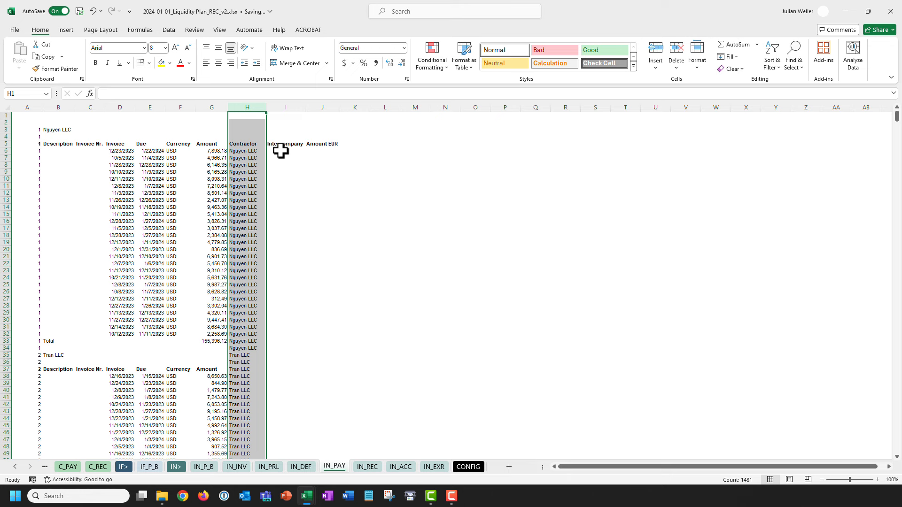
left_click(281, 150)
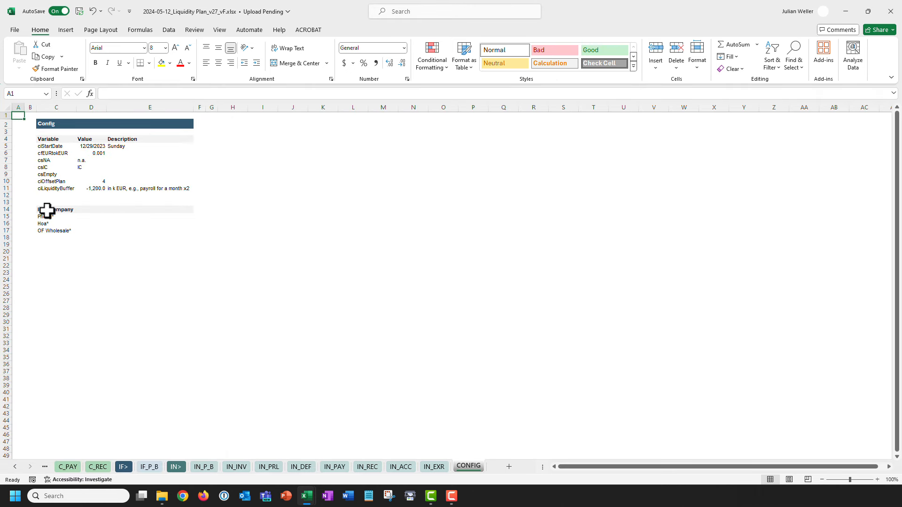
Copy the v27 Intercompany list C14:E17 into REC_v2 CONFIG C14 as values and formats.
left_click(47, 211)
left_click_drag(47, 211, 175, 231)
key("ctrl+c")
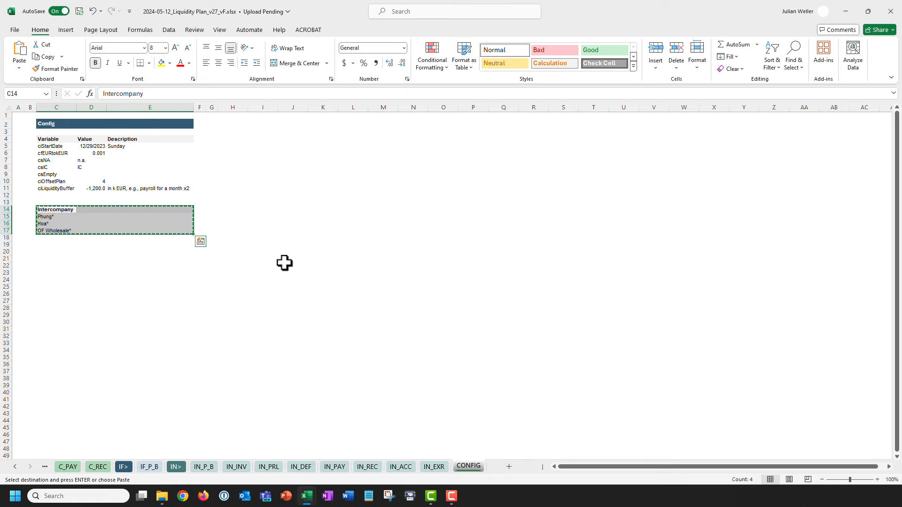
left_click_drag(637, 35, 0, 136)
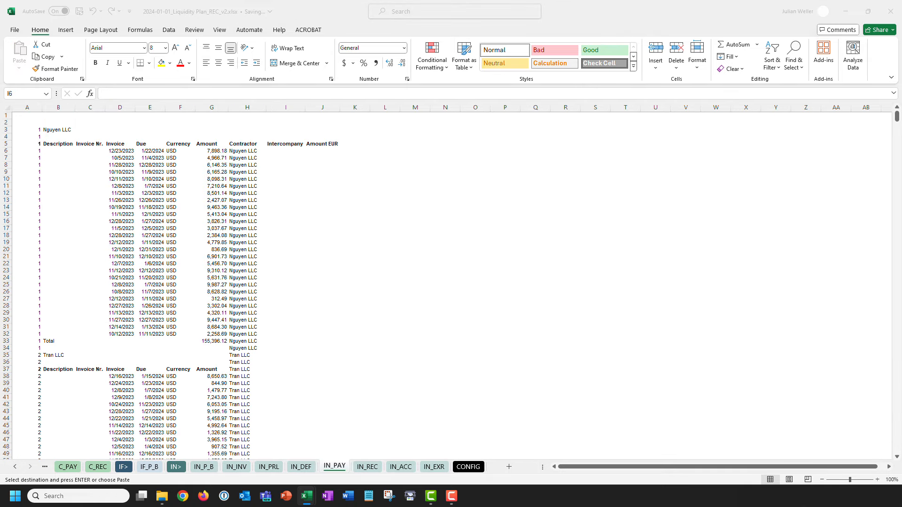
left_click(563, 8)
left_click(468, 466)
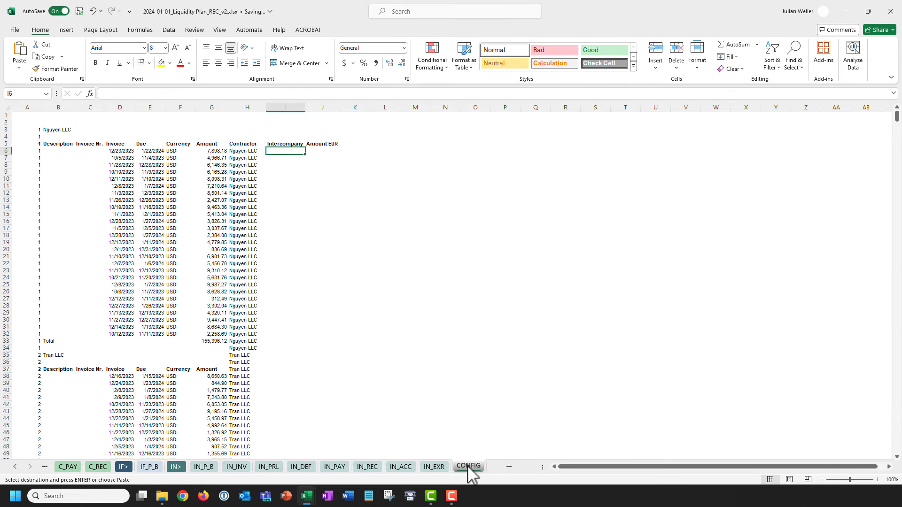
left_click(65, 210)
key("ctrl+alt+v")
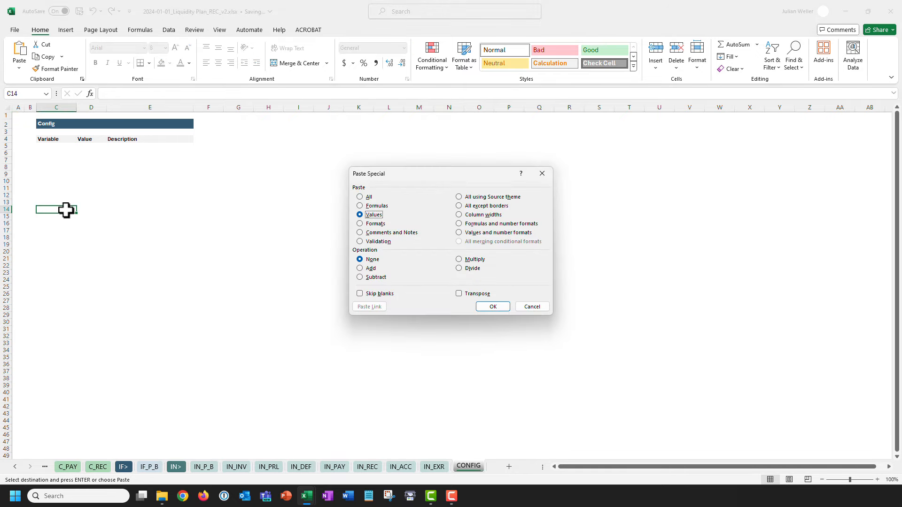
key("Return")
key("ctrl+alt+v")
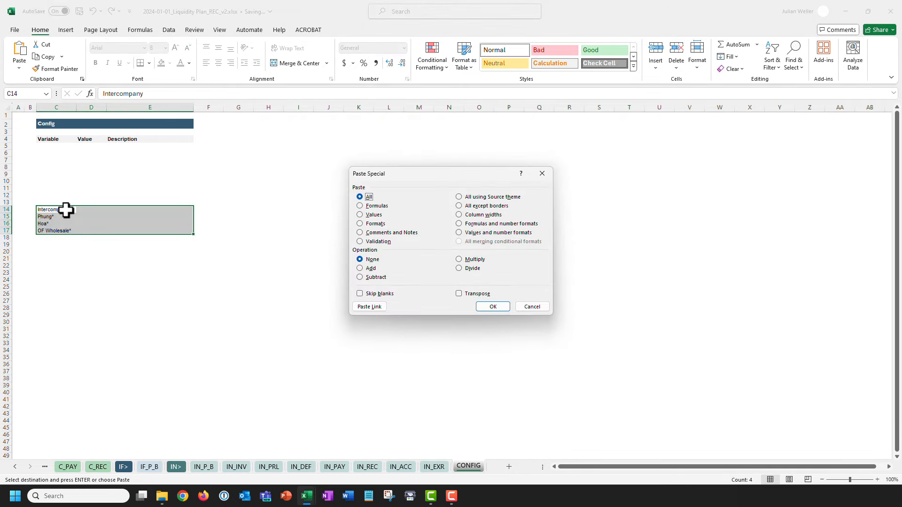
key("t")
key("Return")
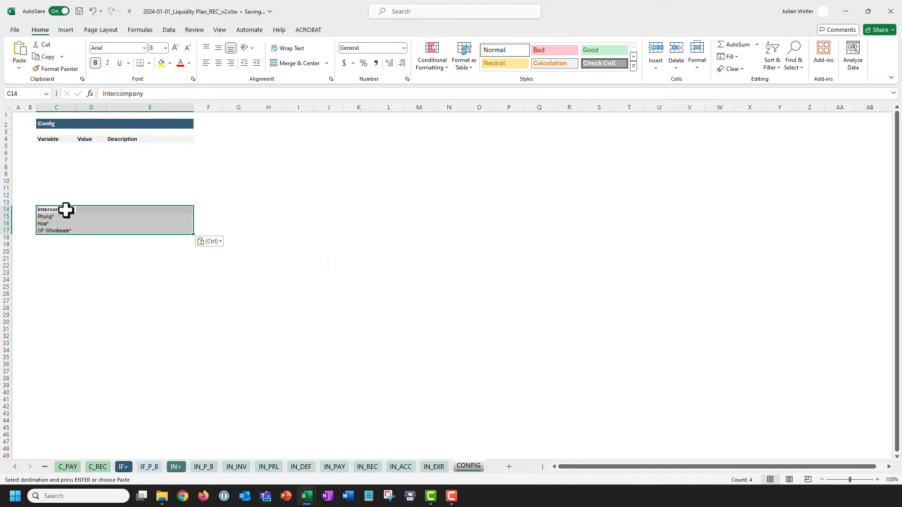
left_click(66, 189)
Name the three name patterns in C15:C17 'casIC'.
left_click_drag(61, 218, 57, 230)
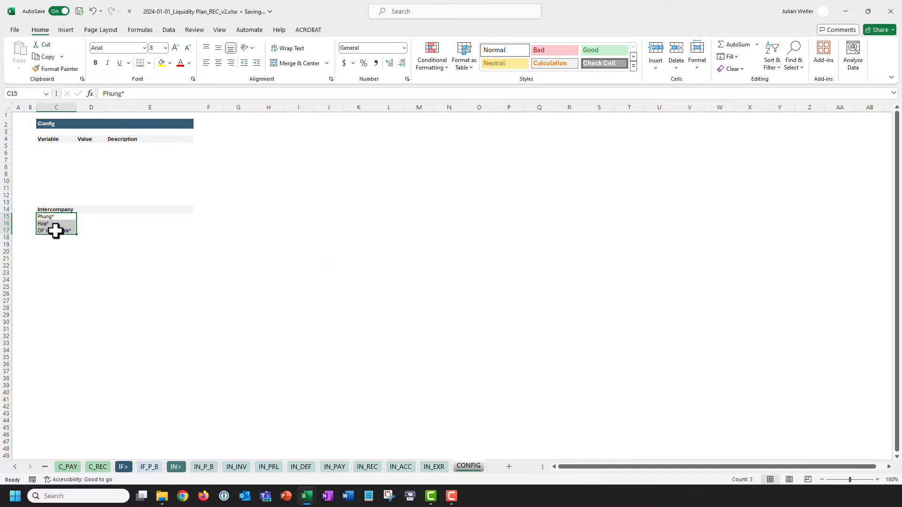
left_click(26, 94)
type("casIC")
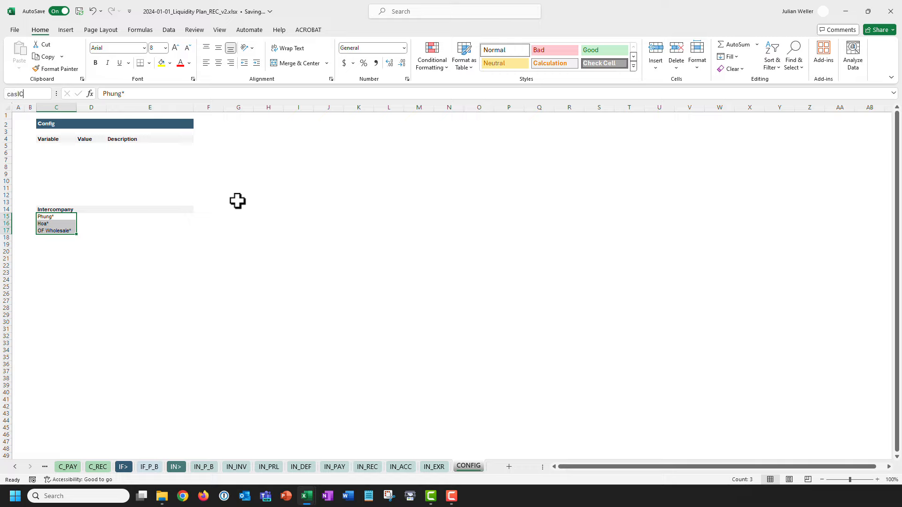
key("Return")
key("ctrl+Home")
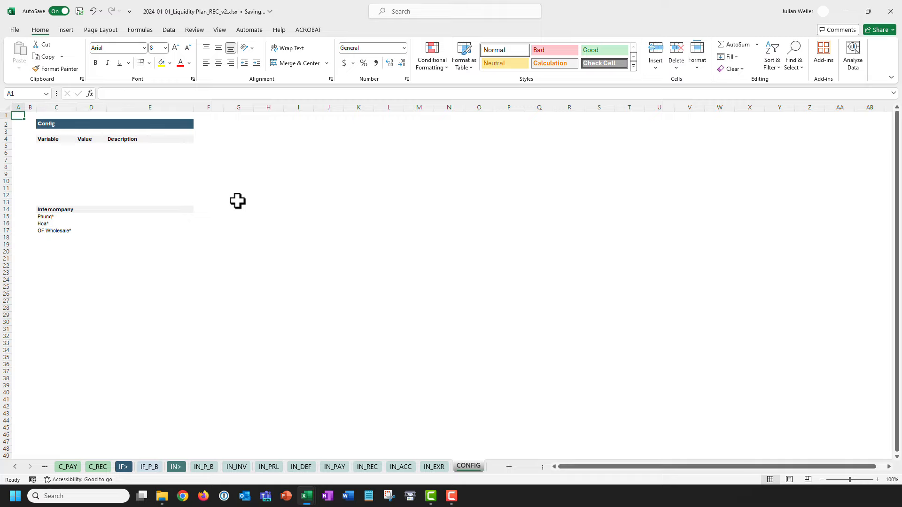
Look at the C_PAY sheet, then return to IN_PAY.
left_click(16, 468)
double_click(16, 468)
left_click(157, 467)
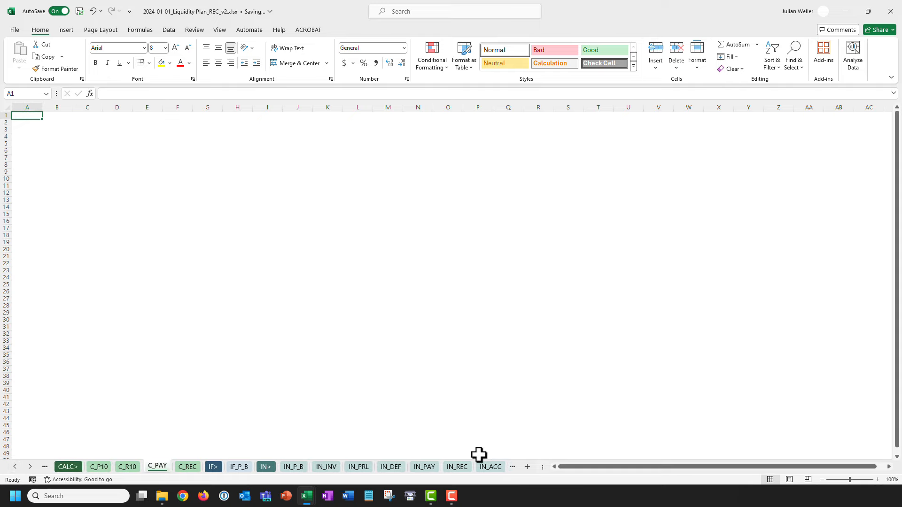
left_click(424, 467)
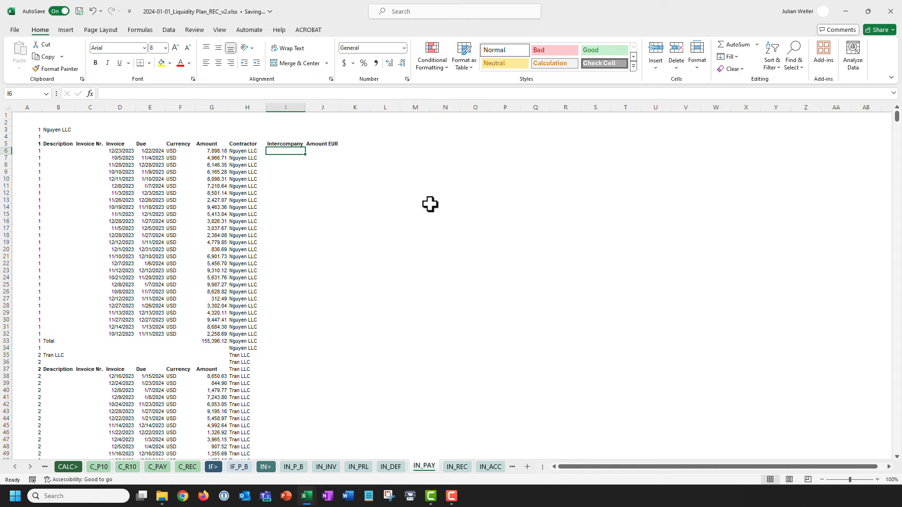
Enter =MATCH(casIC,$H6,0) in I6 and compare it with the H6 contractor formula.
type("=")
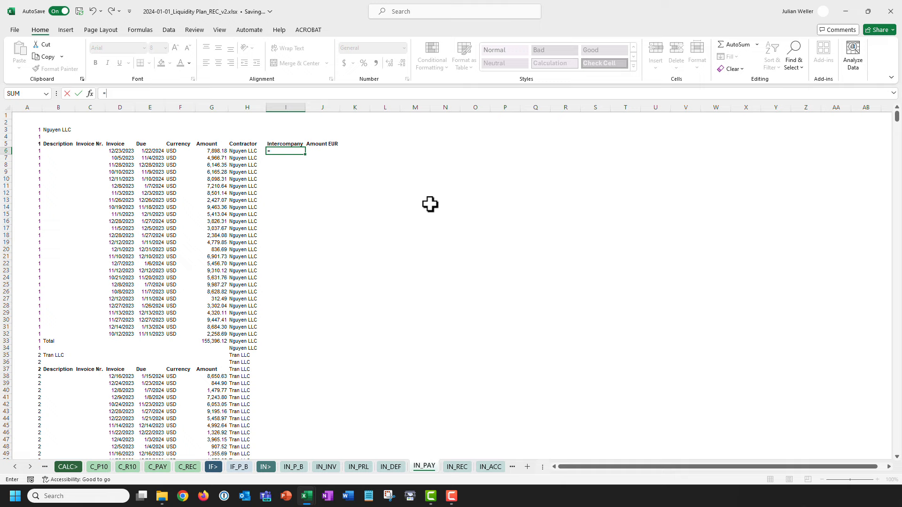
type("MATCH(")
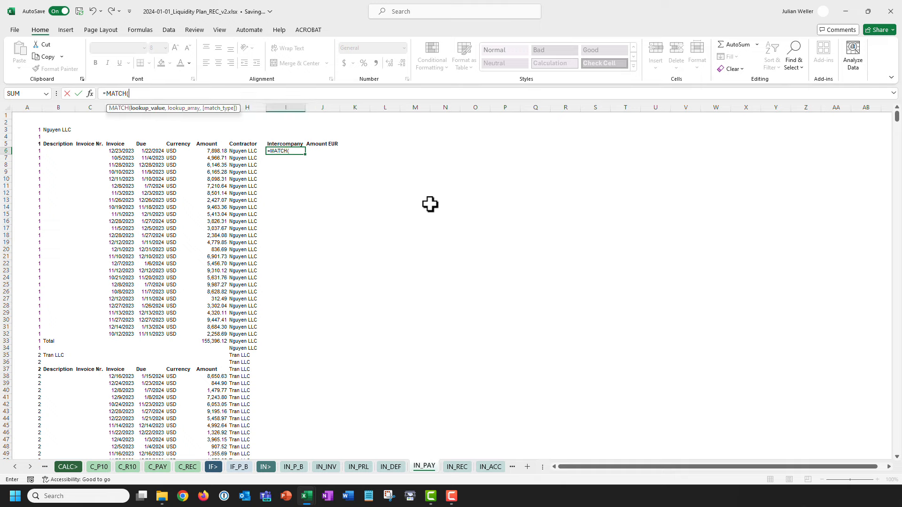
type("casIC,")
key("Left")
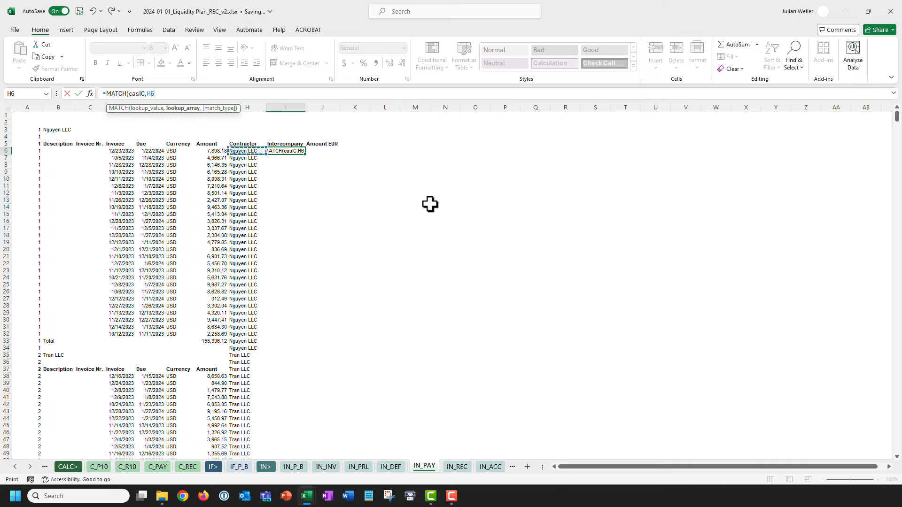
key("F4")
key("F4")
key("F4")
type(",0)")
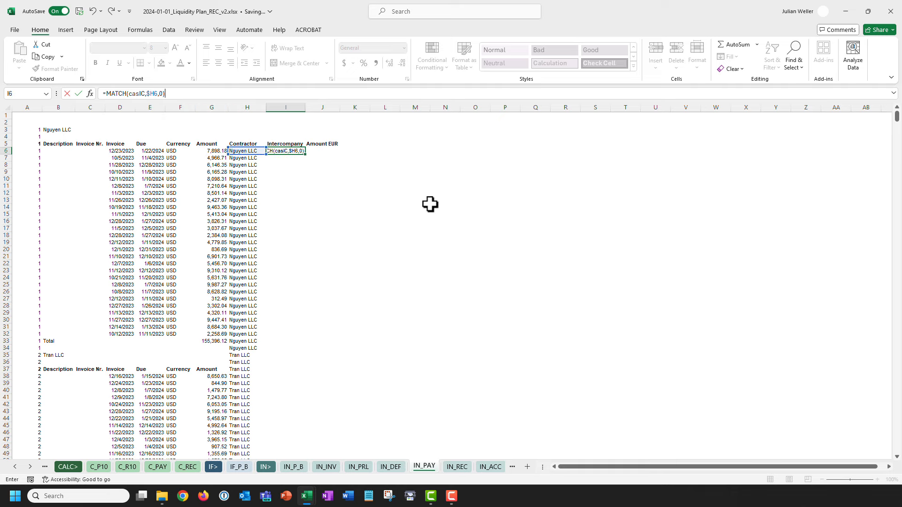
key("Return")
key("Up")
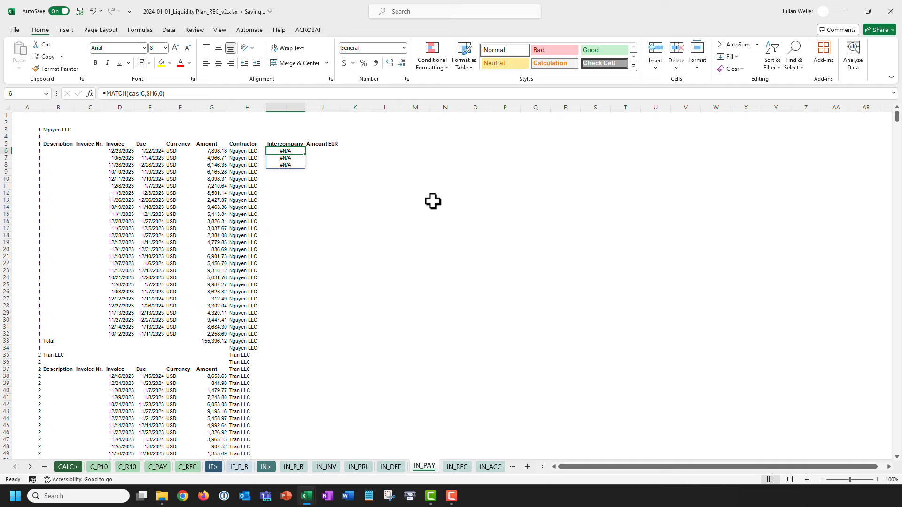
key("Left")
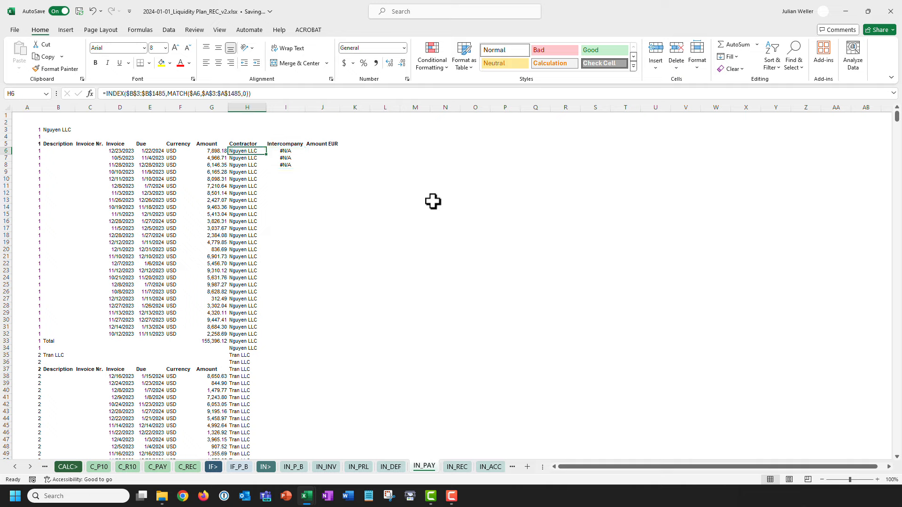
key("Right")
key("shift+Down")
key("shift+Down")
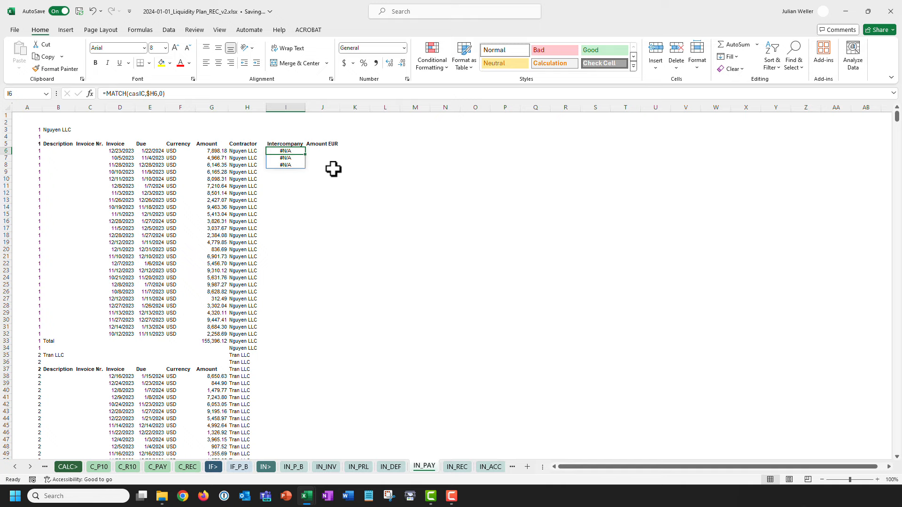
Wrap it as =SUM(IFERROR(MATCH(casIC,$H6,0),0)) so non-intercompany contractors give 0.
left_click(105, 93)
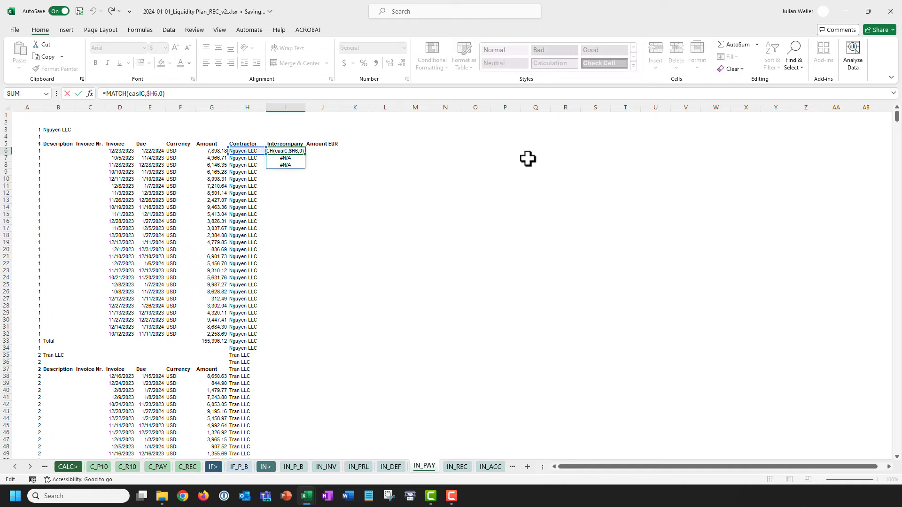
type("ifer")
key("Tab")
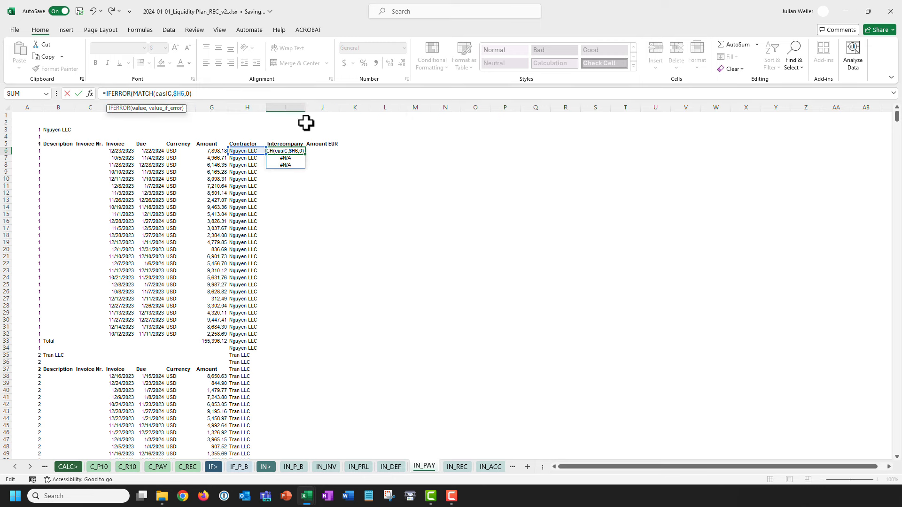
left_click(219, 94)
type(",0)")
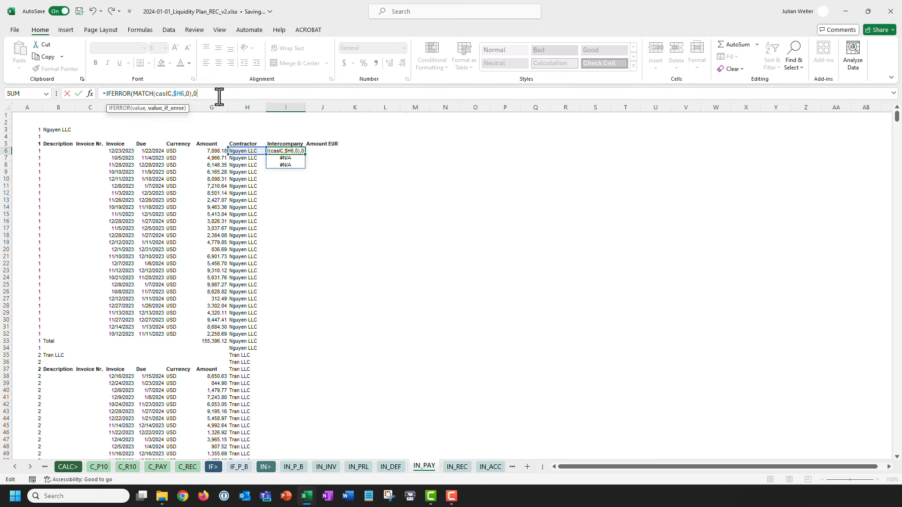
key("ctrl+Return")
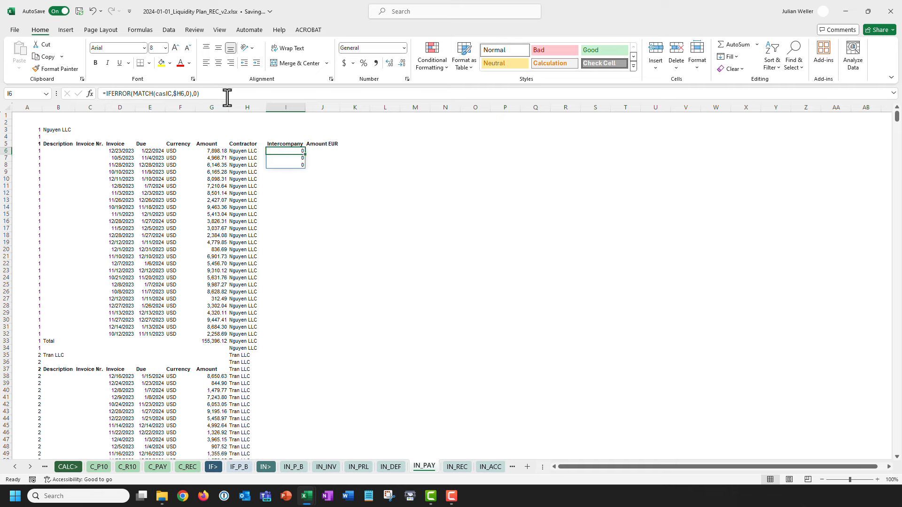
left_click(105, 93)
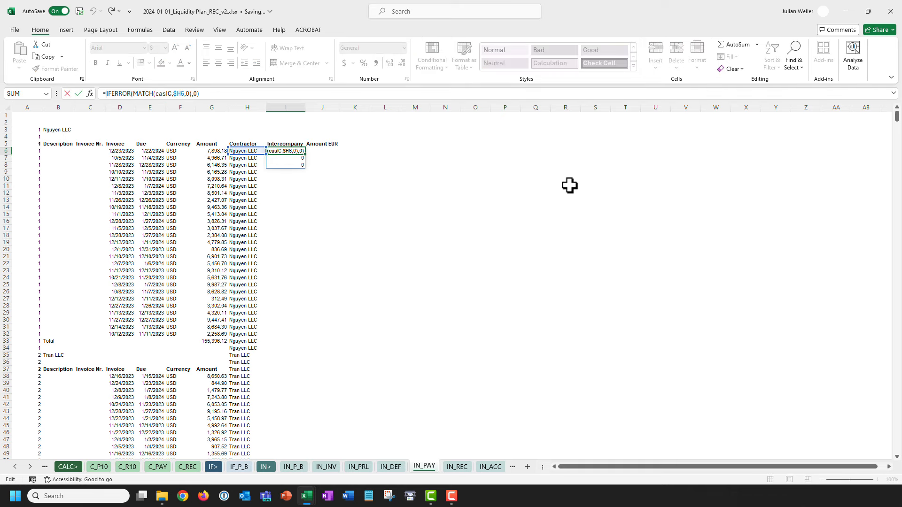
type("sum(")
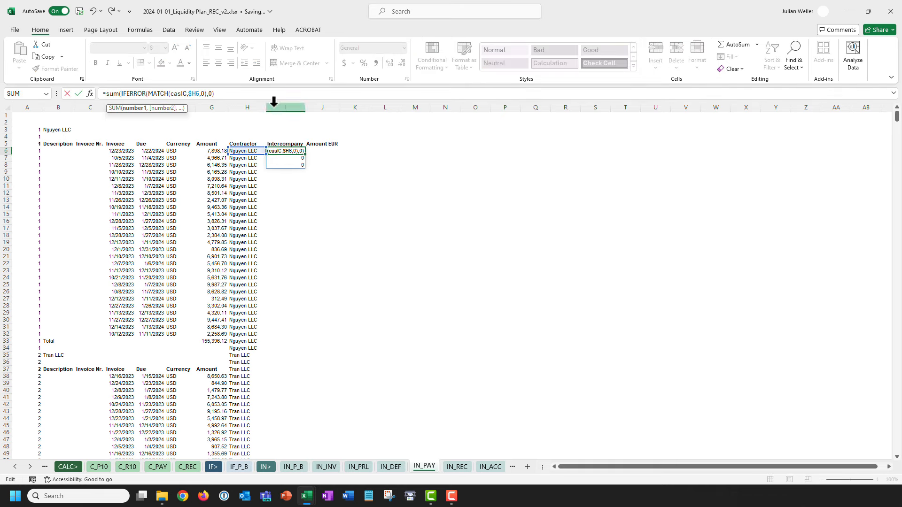
left_click(248, 96)
key("Return")
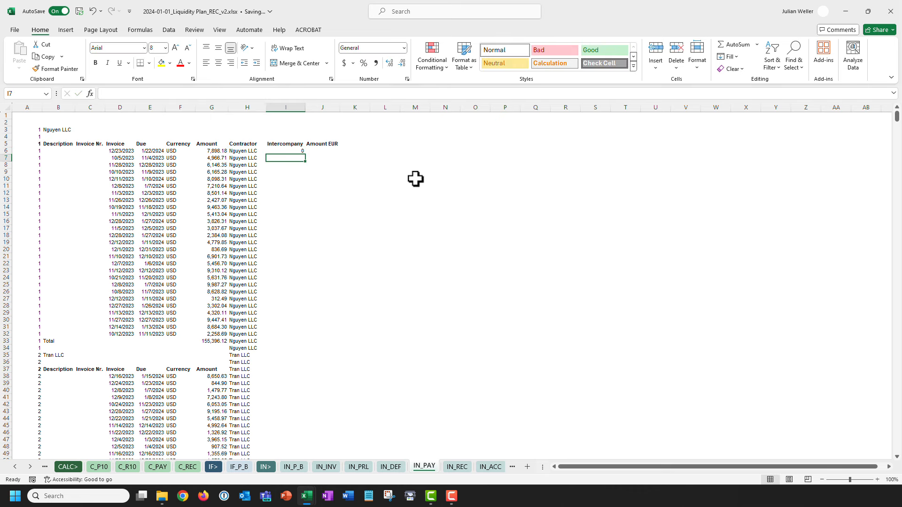
Paste the I6 Intercompany formula down the whole of column I as formulas only.
key("Up")
key("ctrl+c")
key("ctrl+End")
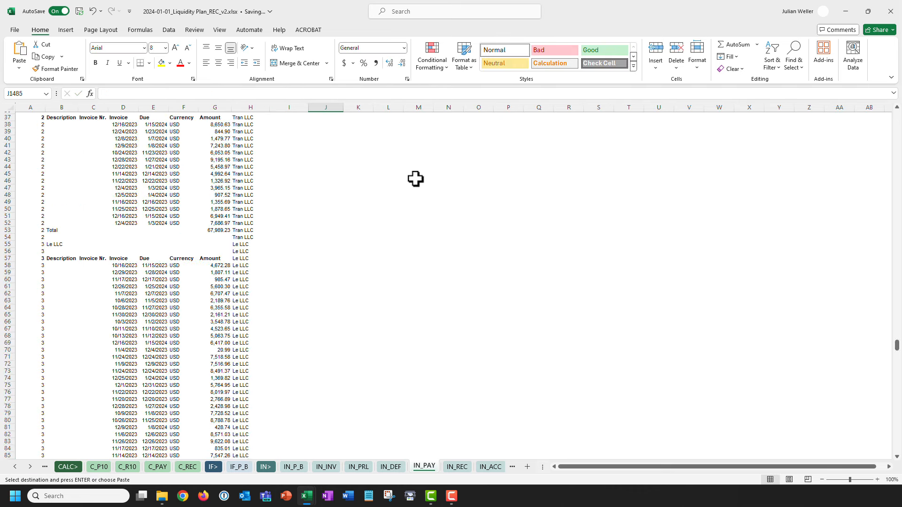
key("Left")
key("ctrl+shift+Up")
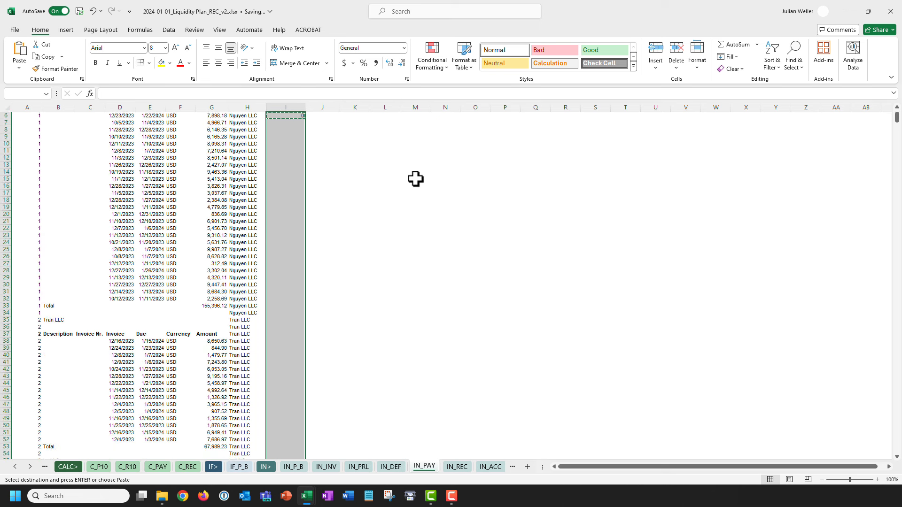
key("ctrl+alt+v")
key("Return")
key("ctrl+Home")
key("Escape")
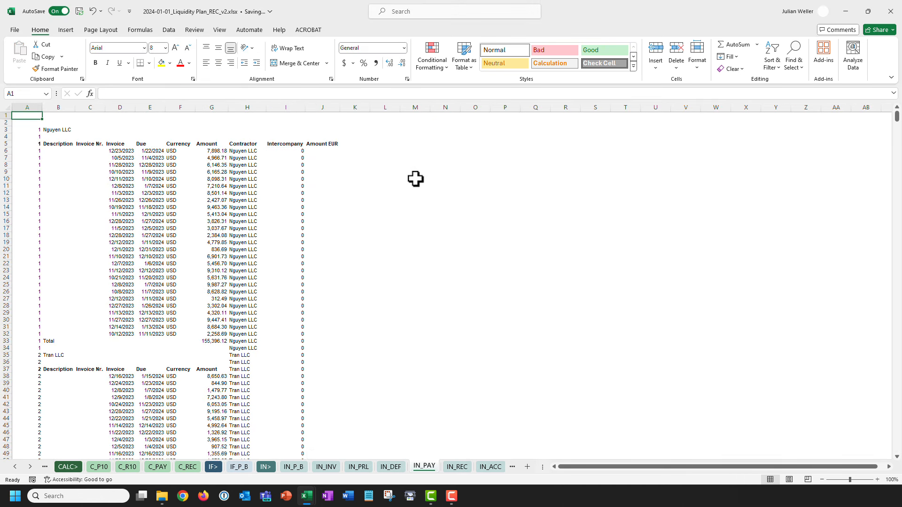
Find 'Phung' and verify its Intercompany flags in I762:I769 show 1.
key("ctrl+f")
type("P")
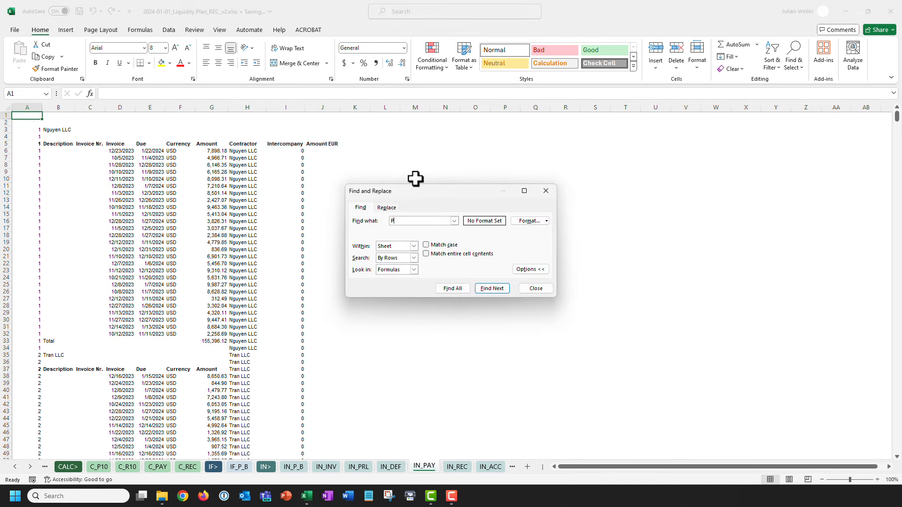
type("hung")
key("Return")
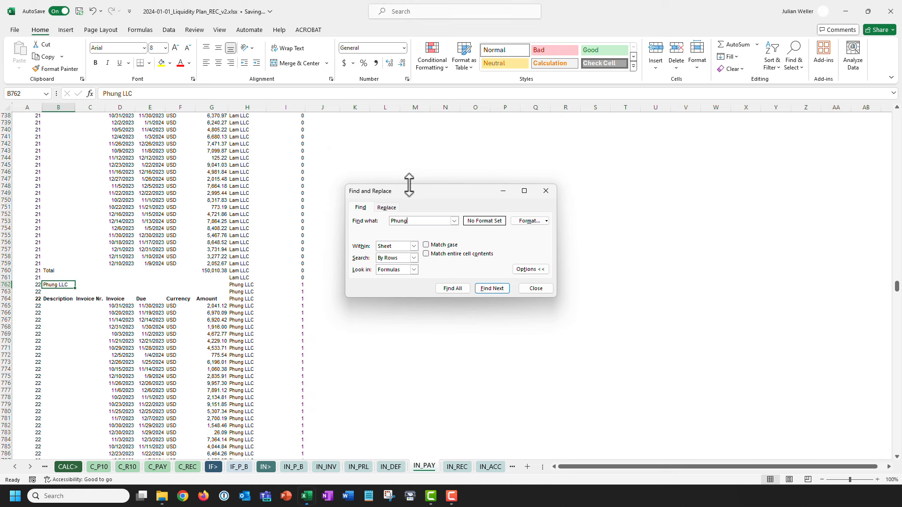
key("Escape")
key("Right")
key("Right")
key("Right")
key("Right")
key("Right")
key("Right")
key("Right")
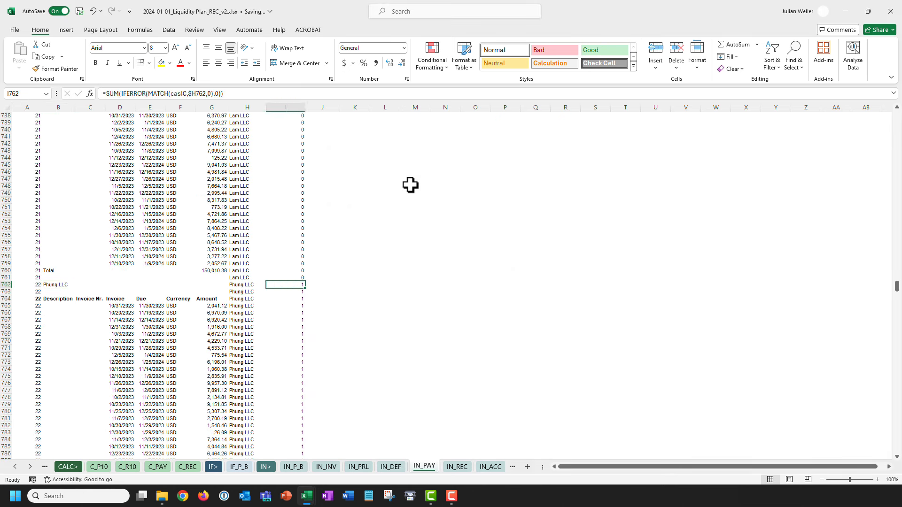
key("shift+Down")
key("shift+Down")
key("shift+Down")
key("shift+Down")
key("shift+Down")
key("shift+Down")
key("shift+Down")
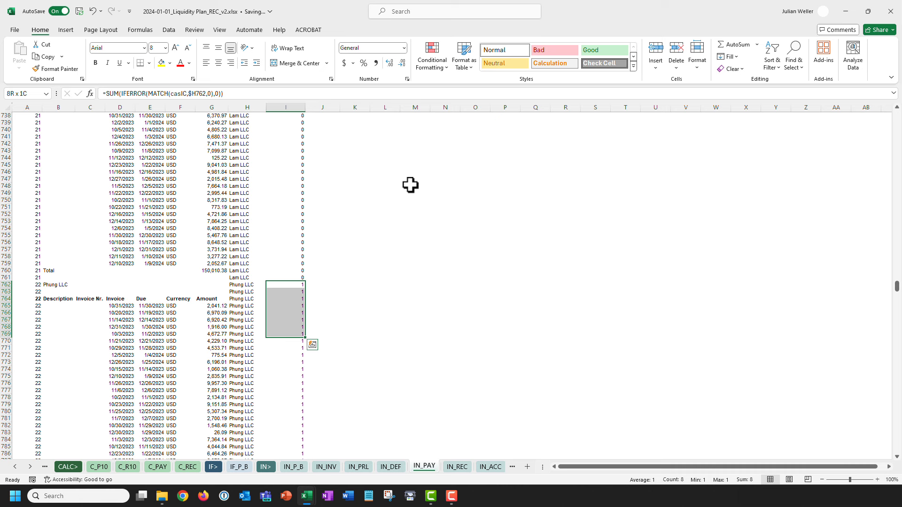
key("ctrl+Home")
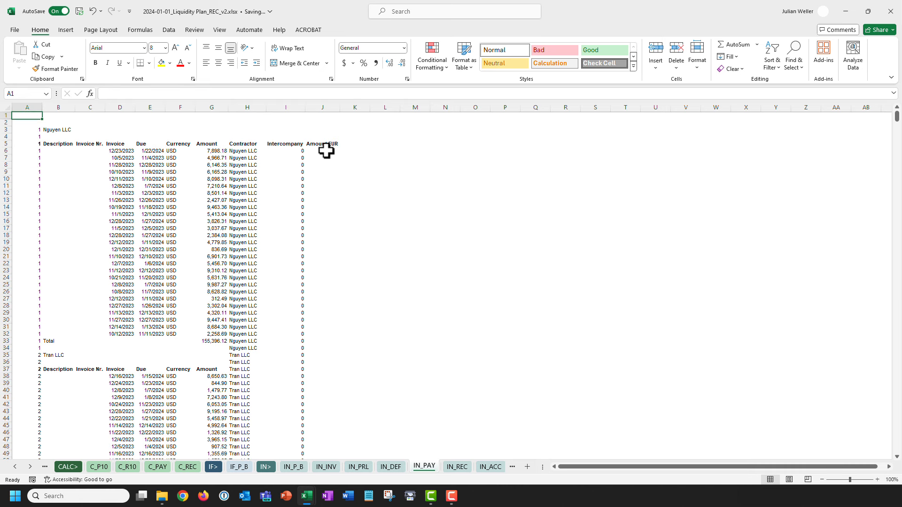
left_click(324, 151)
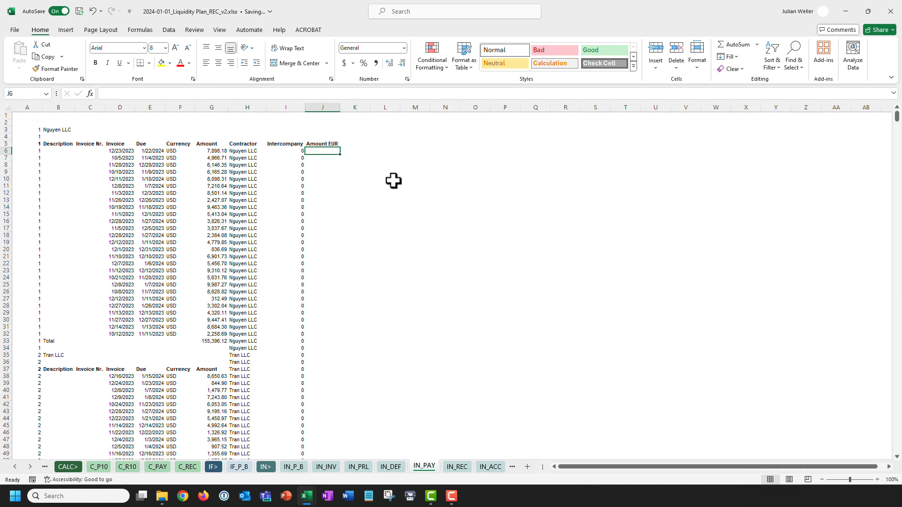
left_click(29, 466)
left_click(30, 467)
left_click(29, 466)
left_click(468, 466)
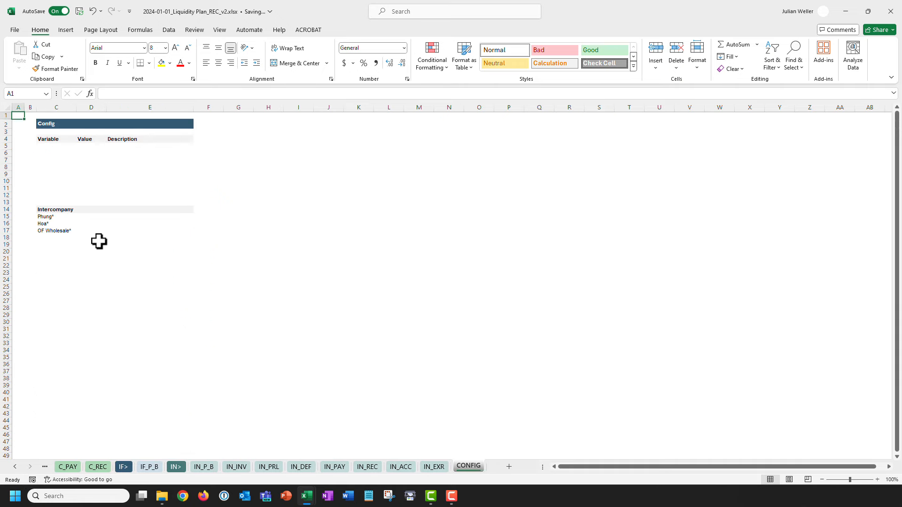
left_click(75, 231)
scroll(87, 235, "up", 3, "ctrl")
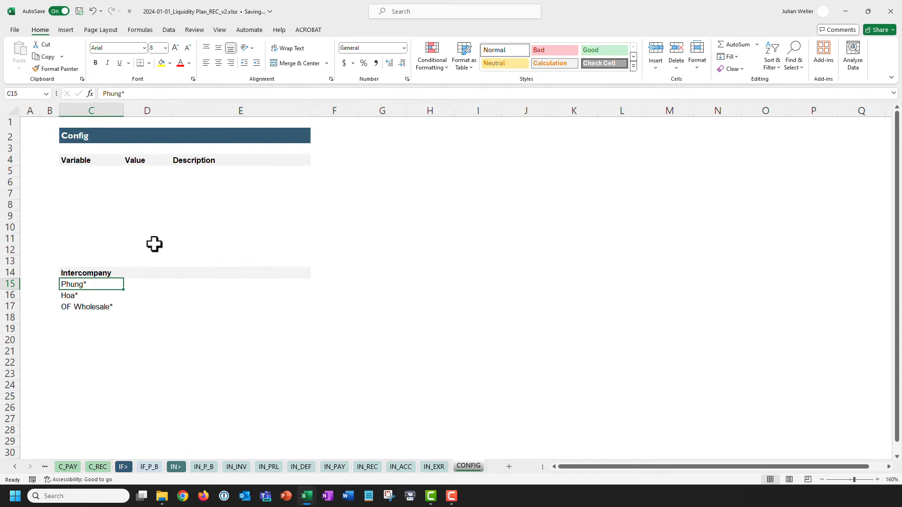
left_click(124, 94)
left_click_drag(123, 94, 135, 95)
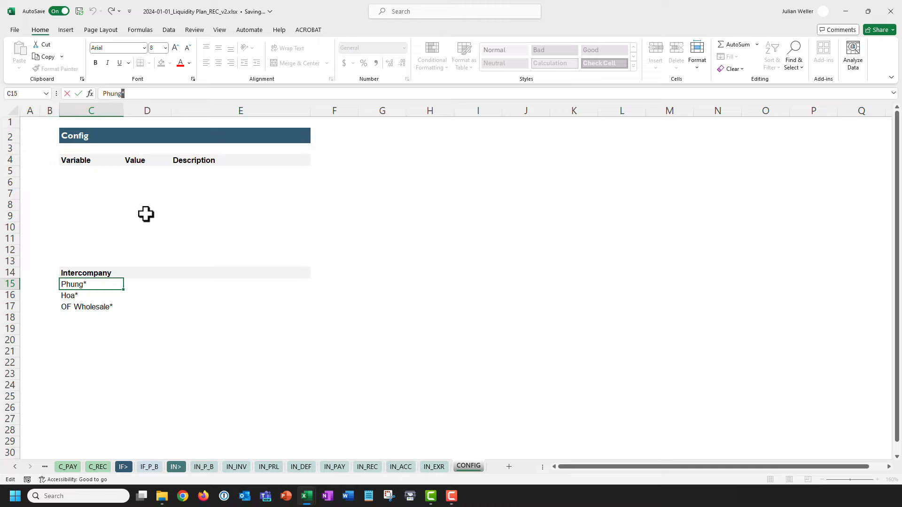
key("Escape")
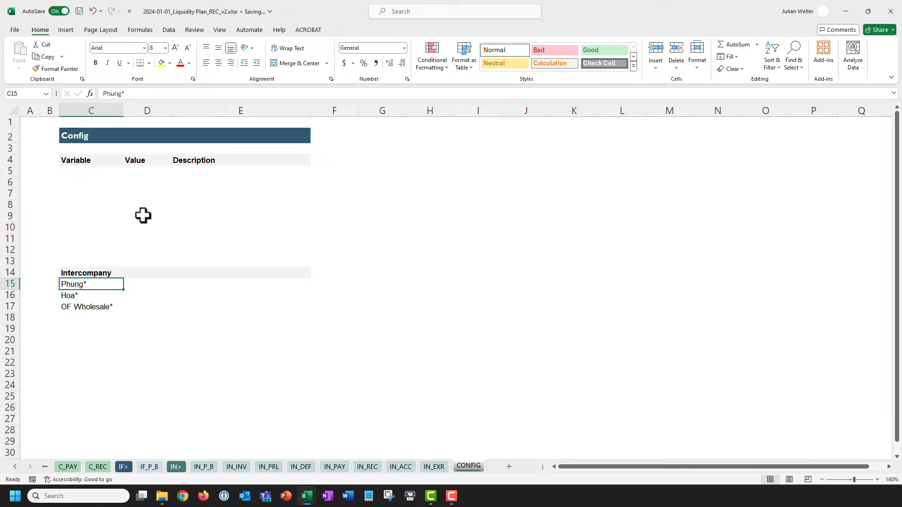
scroll(150, 215, "down", 4)
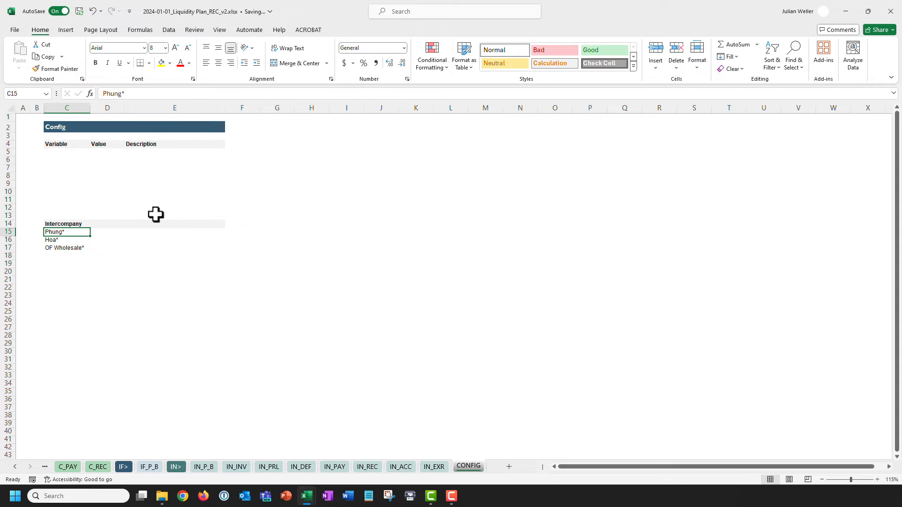
left_click(15, 466)
left_click(17, 467)
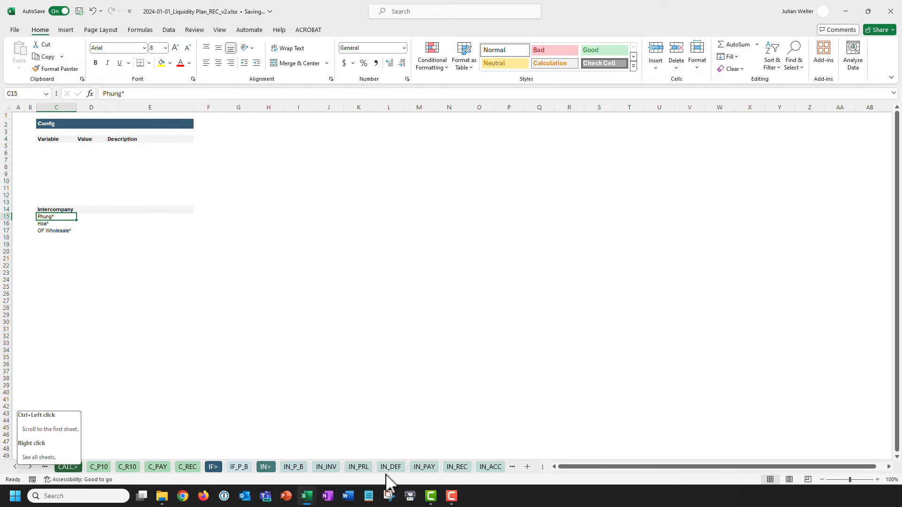
left_click(422, 467)
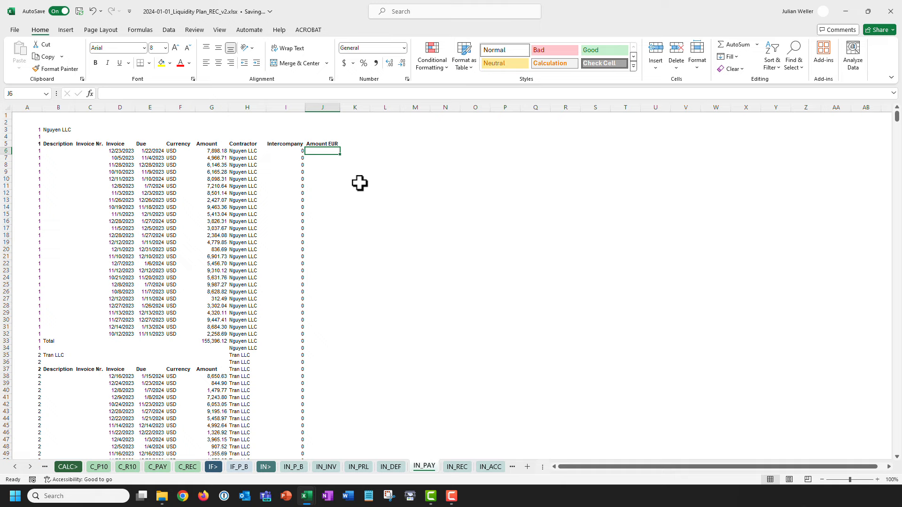
Build INDEX(IN_EXR!$E$5:$E$6,MATCH(...,IN_EXR!$C$5:$C$6,0)) in J6.
type("=index")
key("Tab")
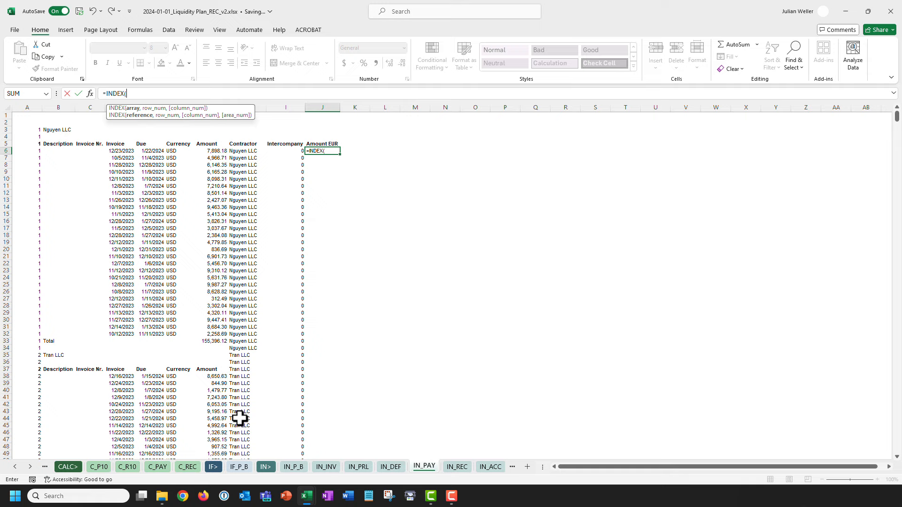
left_click(30, 466)
left_click(30, 467)
left_click(30, 467)
left_click(434, 466)
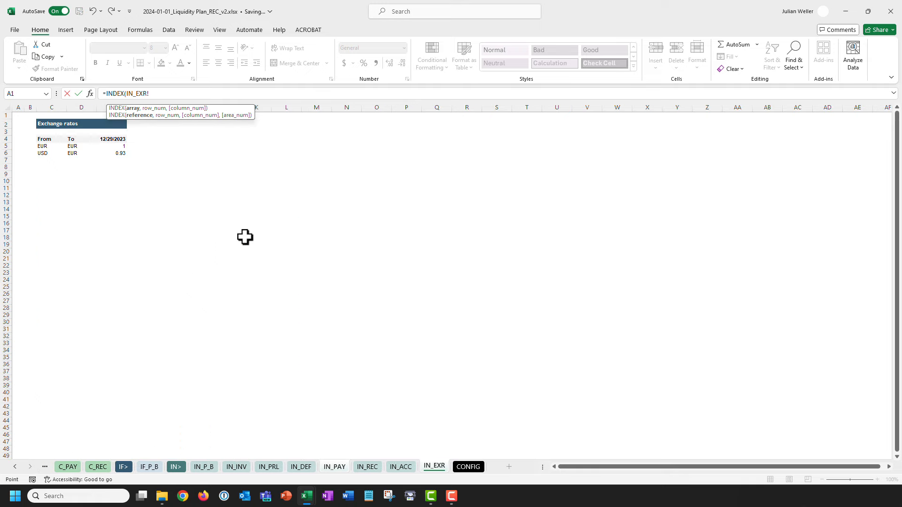
left_click_drag(113, 146, 112, 153)
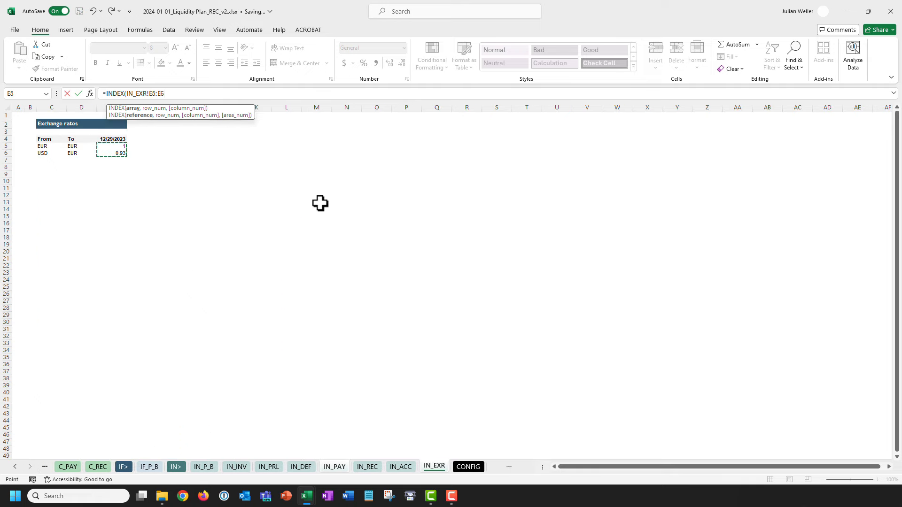
key("F4")
type(",mat")
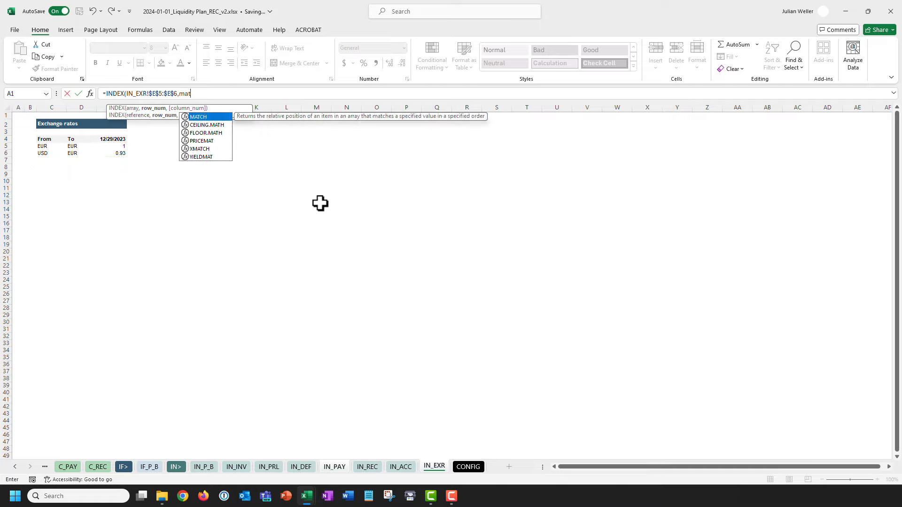
key("Tab")
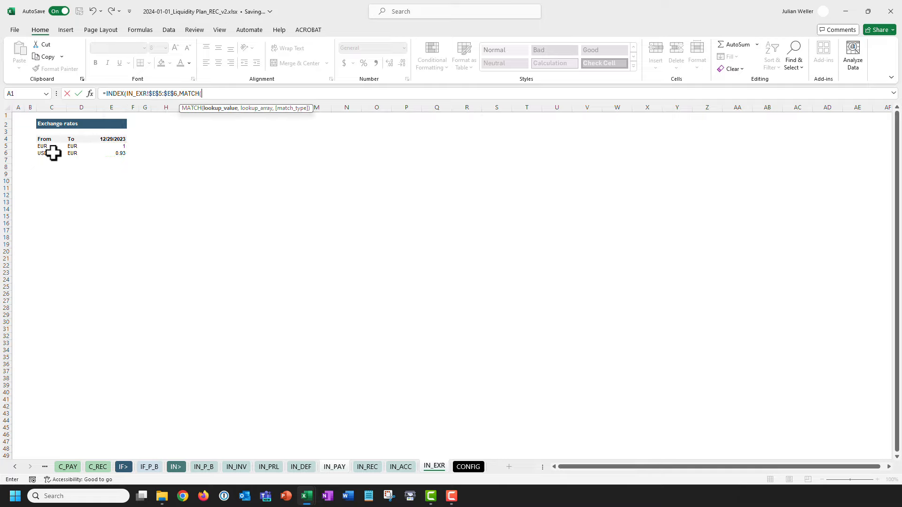
type(",")
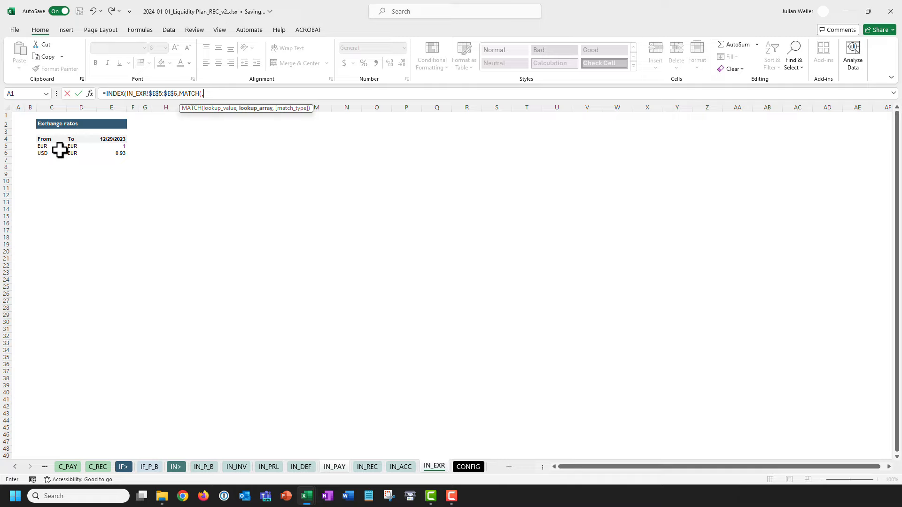
left_click_drag(47, 146, 51, 152)
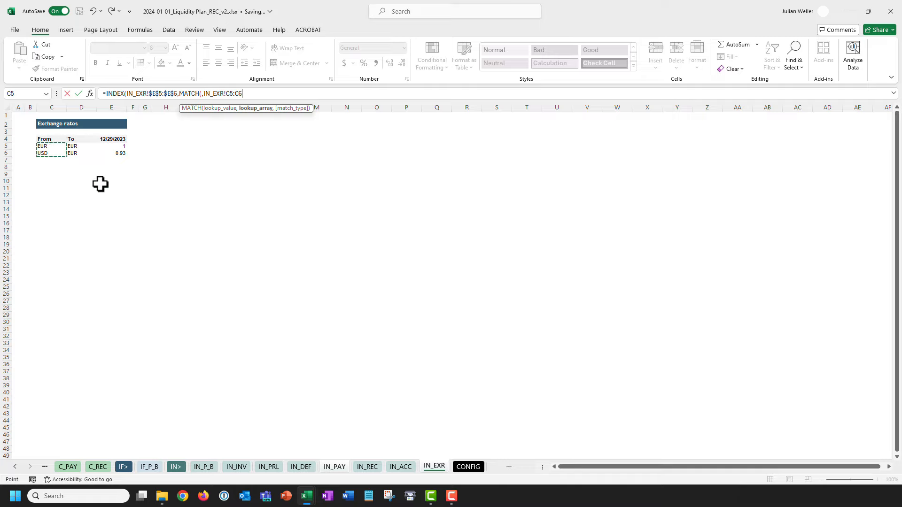
key("F4")
type(",0))")
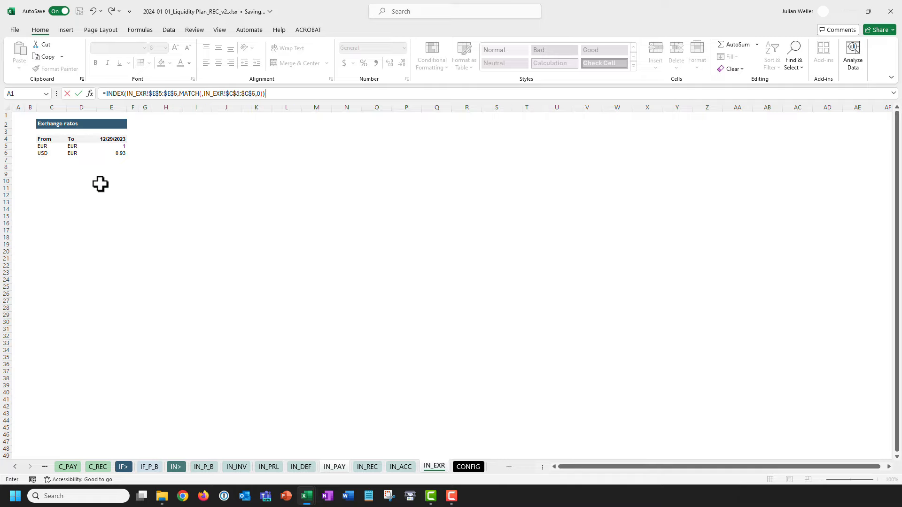
Use the invoice currency $F6 as MATCH's lookup value and commit the rate lookup.
left_click(201, 94)
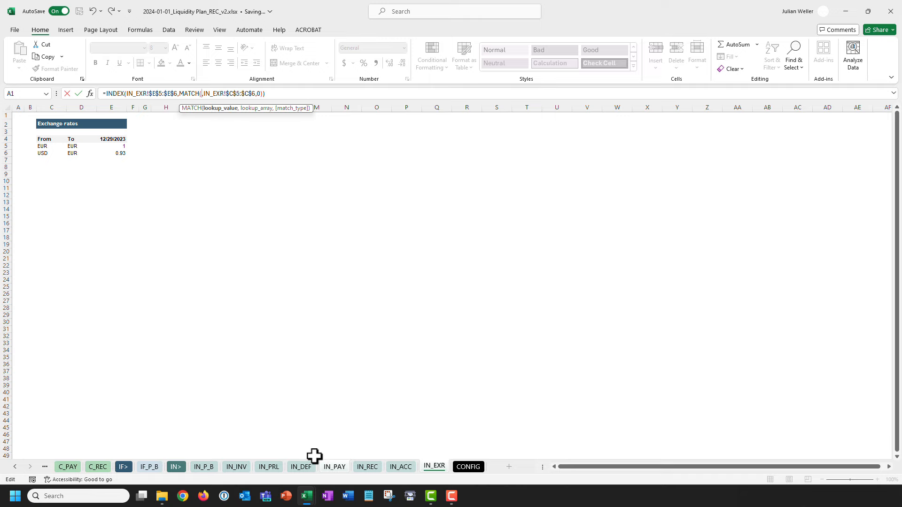
left_click(333, 467)
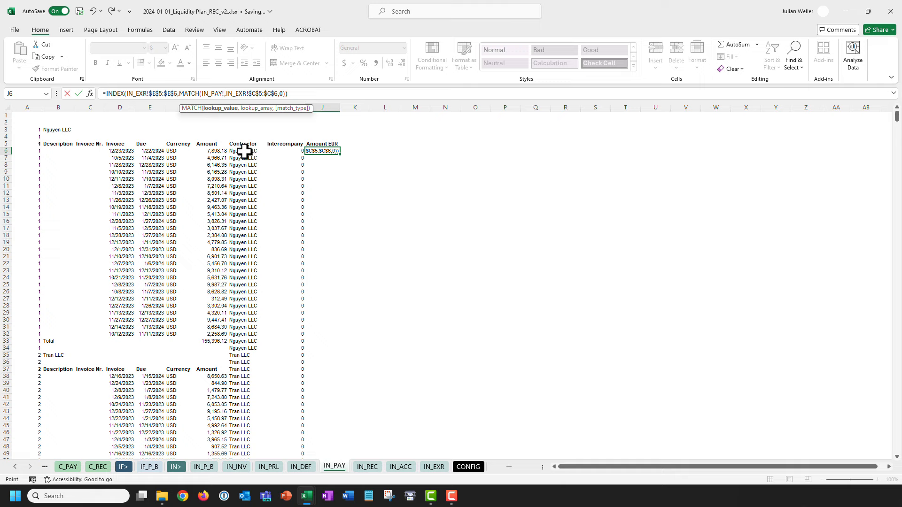
left_click(184, 151)
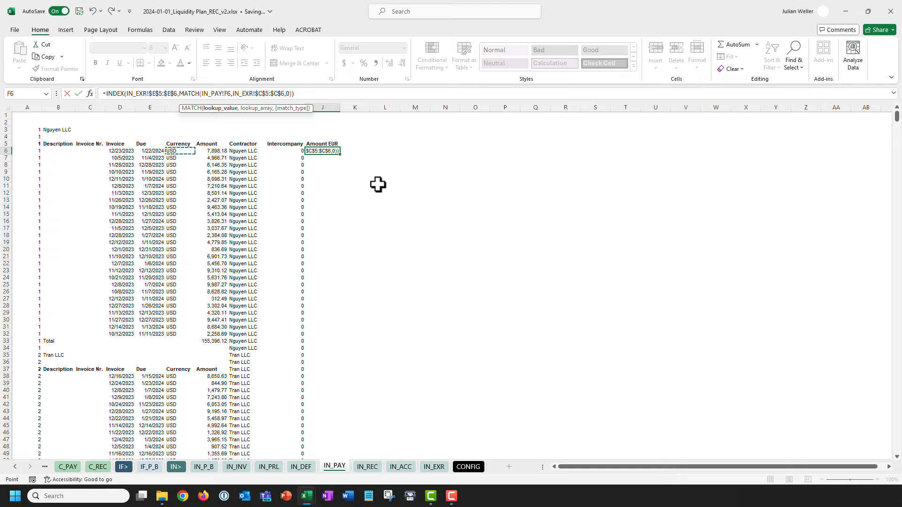
key("F4")
key("F4")
key("F4")
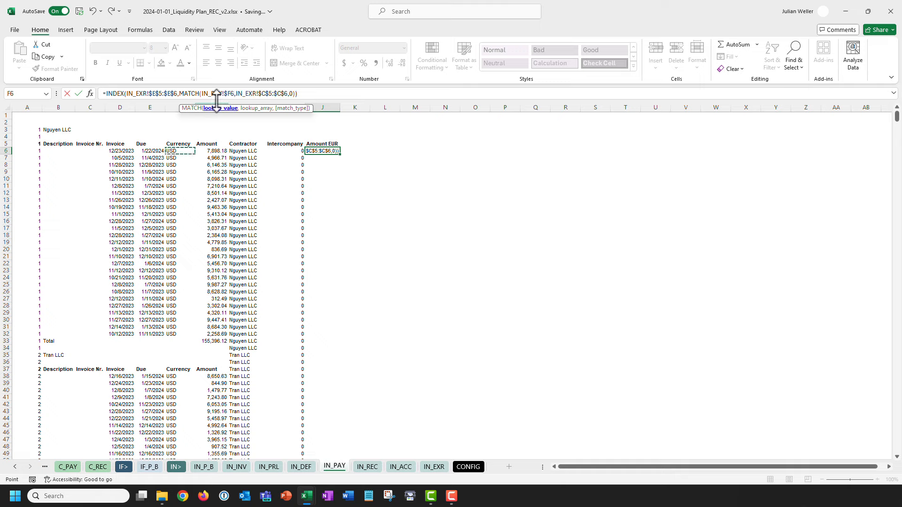
left_click(203, 93)
key("Delete")
key("Delete")
key("Delete")
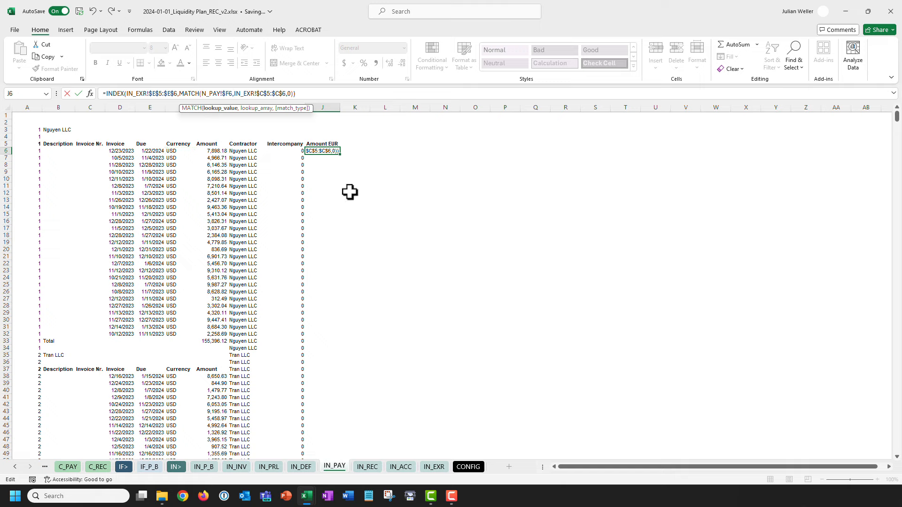
key("Delete")
key("Delete")
key("Delete")
key("Delete")
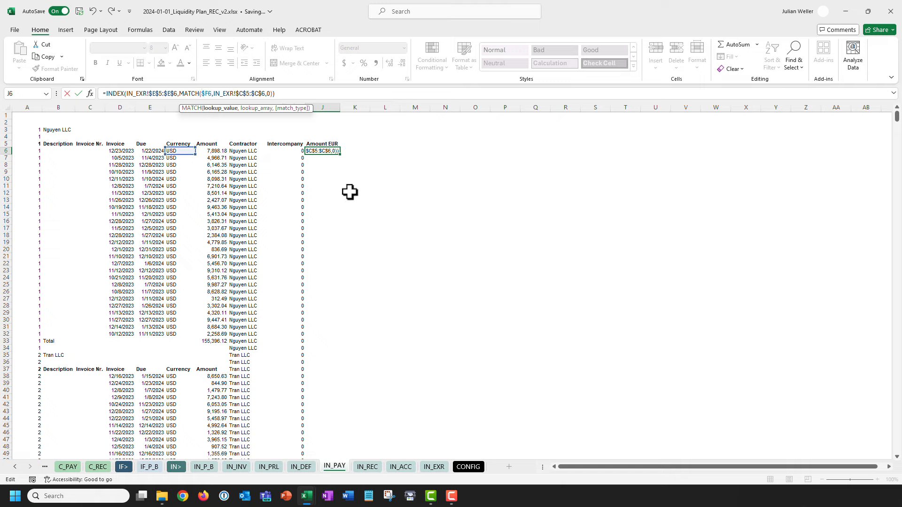
key("ctrl+Return")
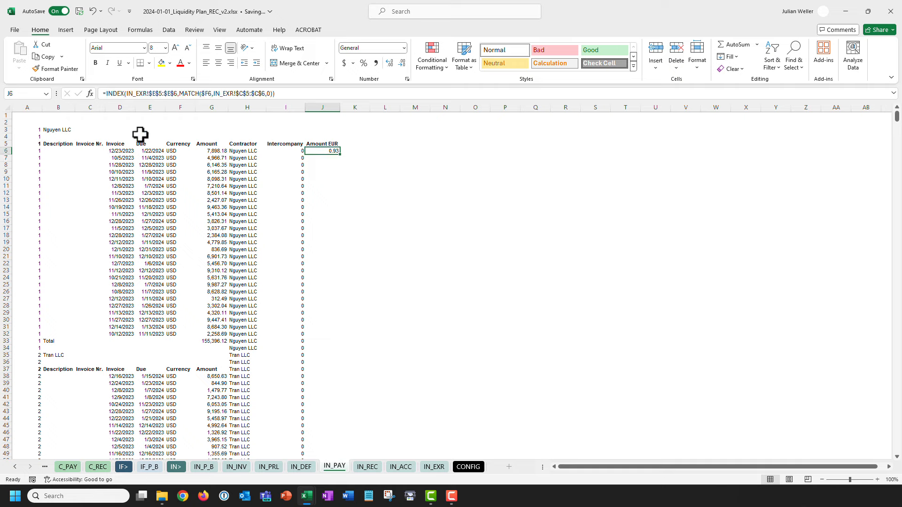
Multiply the rate by amount $G6 so J6 shows 7345.3074, then copy J6.
left_click(106, 94)
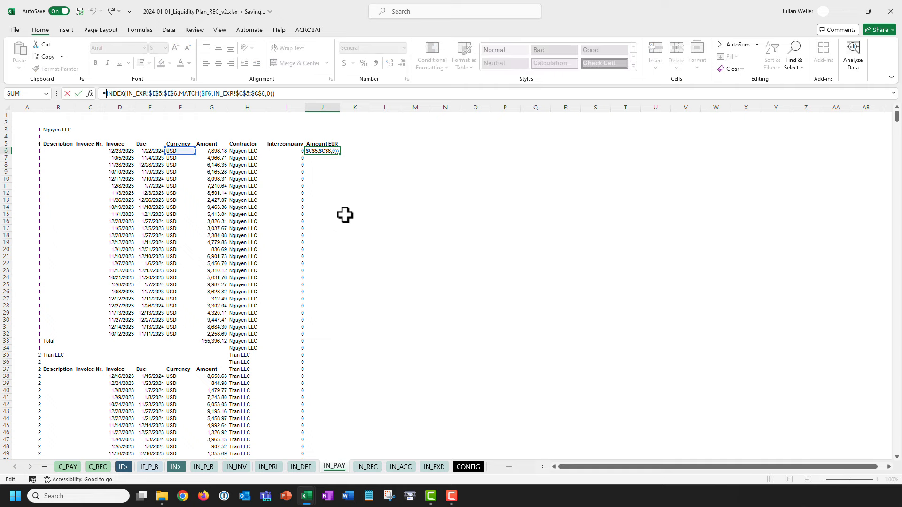
left_click(211, 151)
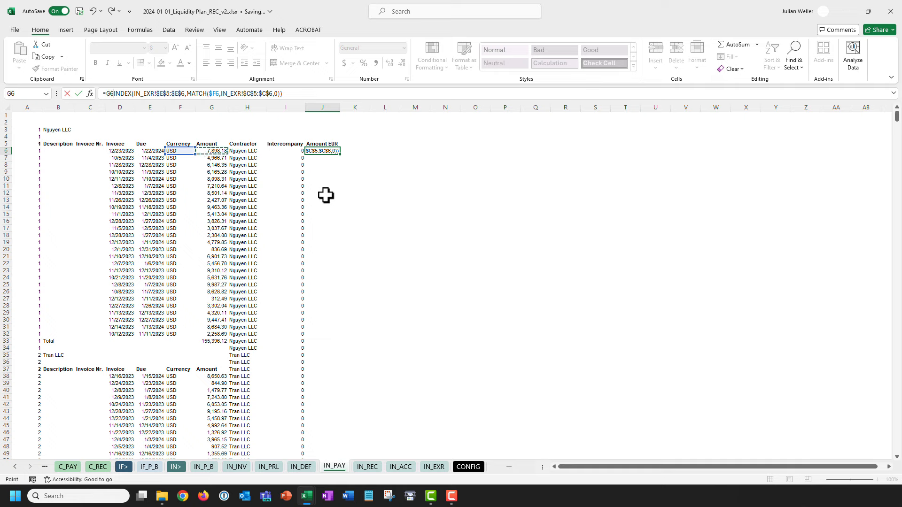
type("*")
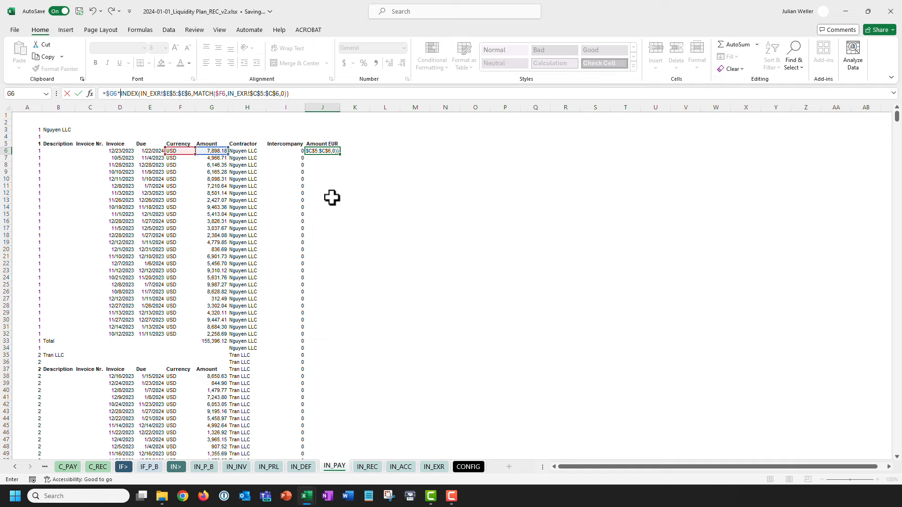
key("Return")
key("Up")
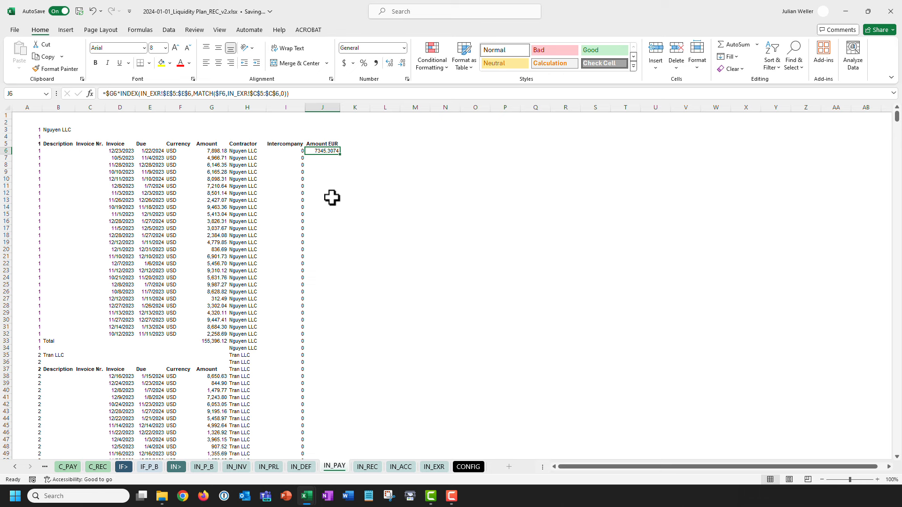
key("ctrl+c")
Paste the J6 Amount EUR formula down to J1485 as formulas only.
key("Left")
key("ctrl+Down")
key("Right")
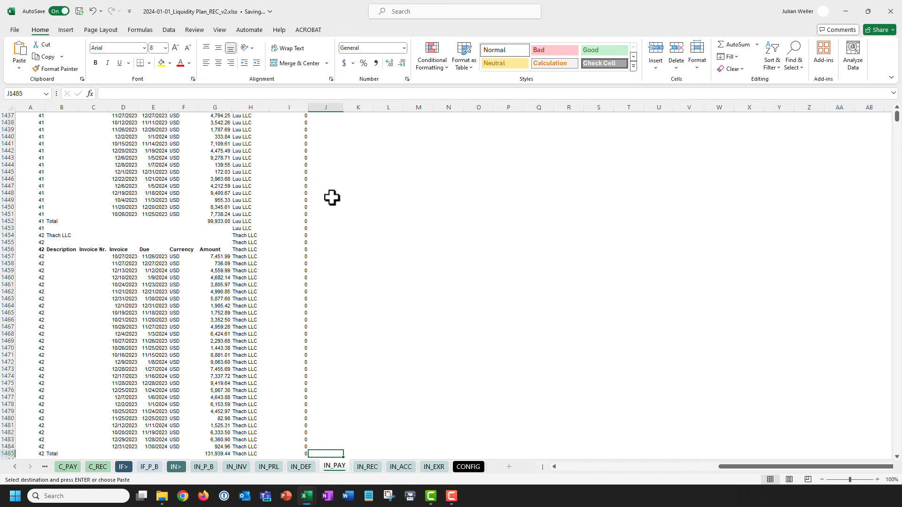
key("ctrl+shift+Up")
key("ctrl+alt+v")
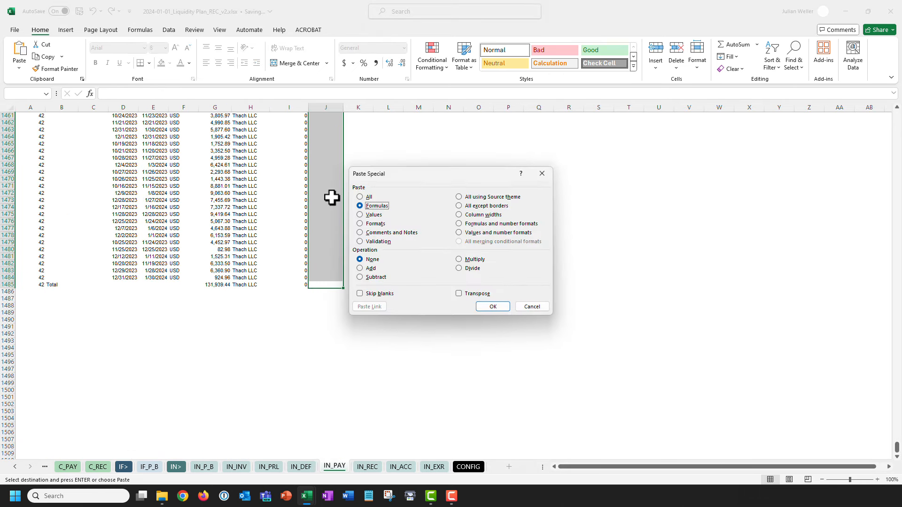
key("Return")
key("ctrl+Home")
key("Escape")
left_click(316, 151)
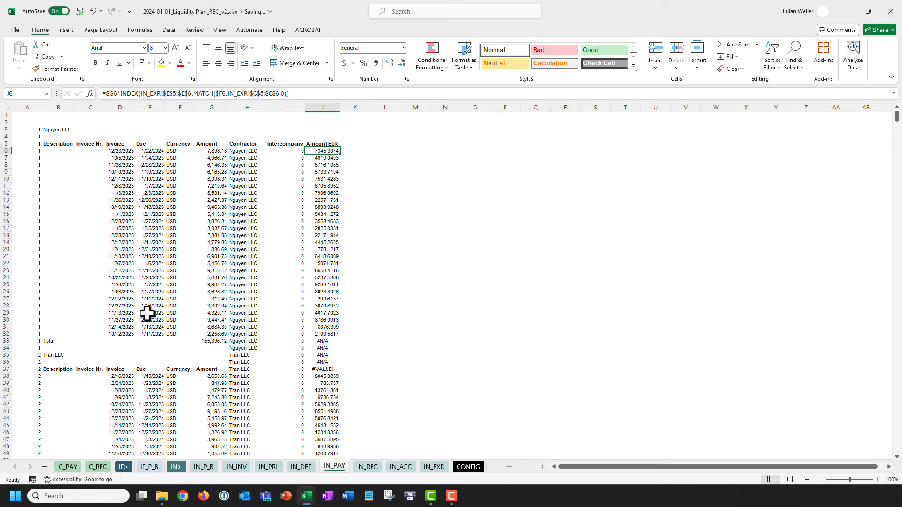
Inspect the #N/A and #VALUE! errors on the Total and heading rows 33–37.
left_click_drag(72, 340, 323, 368)
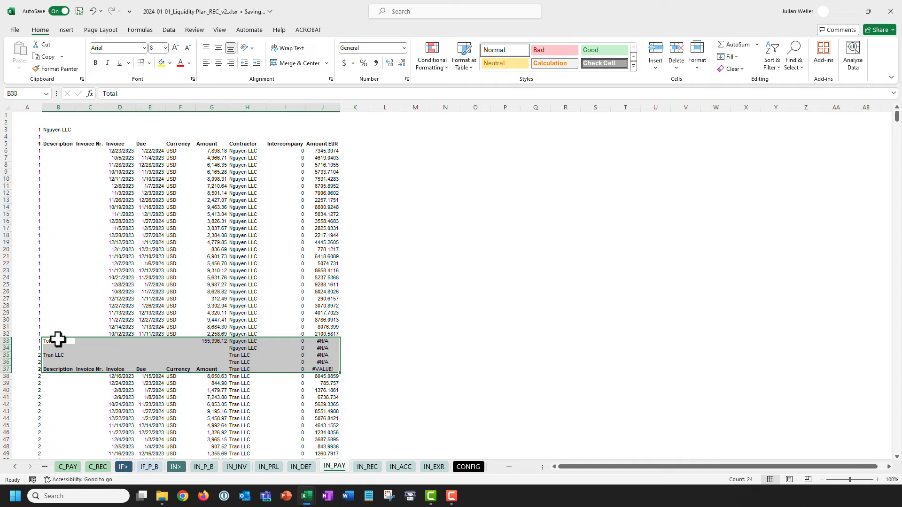
left_click_drag(61, 339, 332, 343)
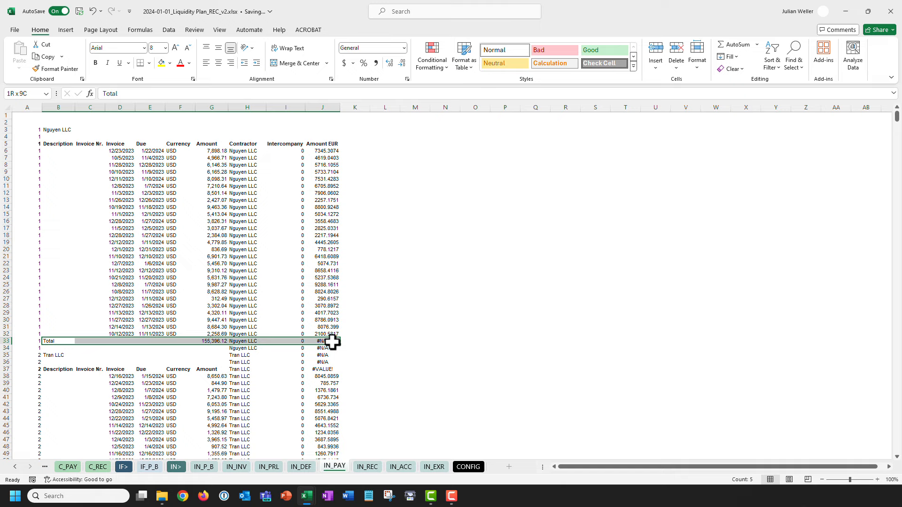
left_click_drag(332, 344, 332, 369)
left_click_drag(246, 368, 84, 363)
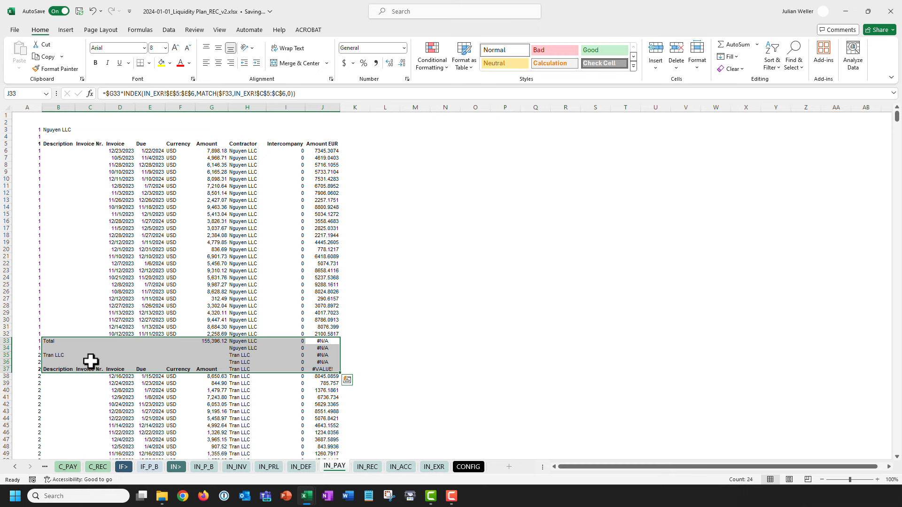
Wrap the Amount EUR formula in J6 in IFERROR(...,0).
left_click(315, 150)
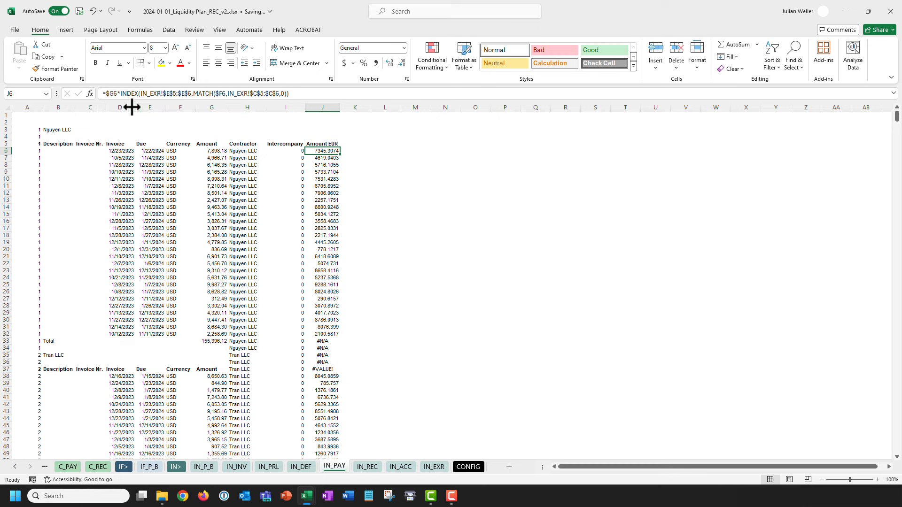
left_click(104, 94)
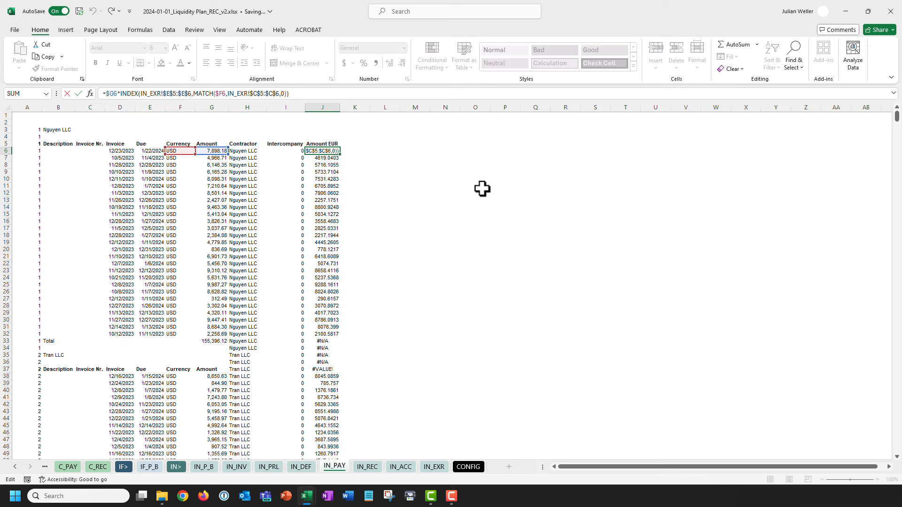
type("IFERROR(")
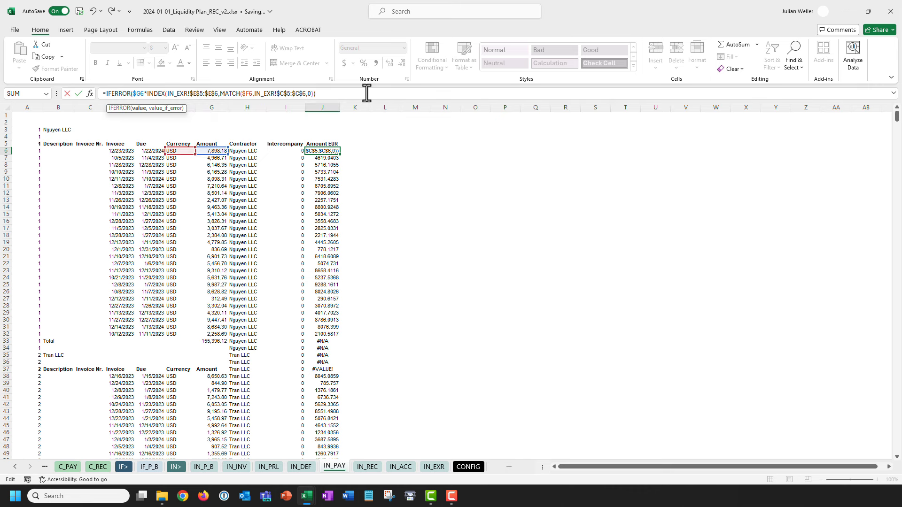
type(",0)")
key("ctrl+Return")
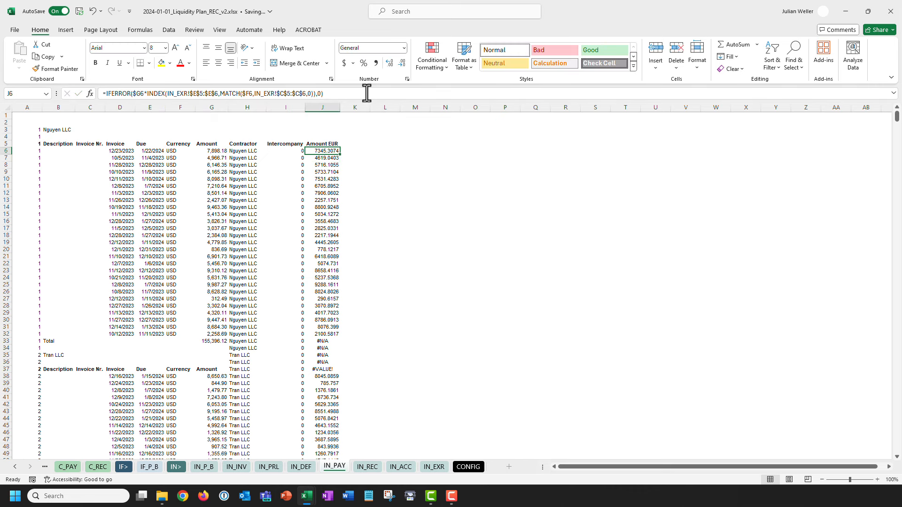
Paste the IFERROR formula as formulas only down J6:J1485, then return to J6.
key("ctrl+c")
key("ctrl+shift+Down")
key("ctrl+BackSpace")
key("ctrl+alt+v")
key("f")
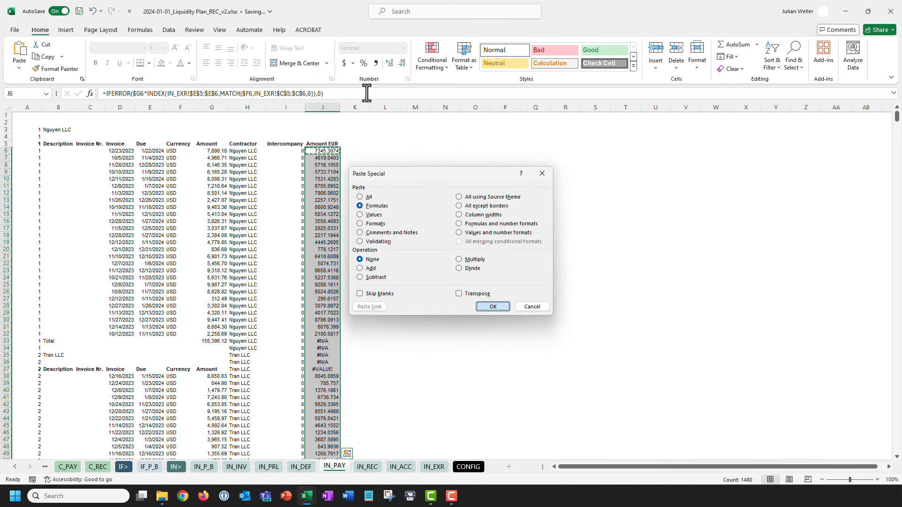
key("Return")
key("ctrl+Home")
key("Escape")
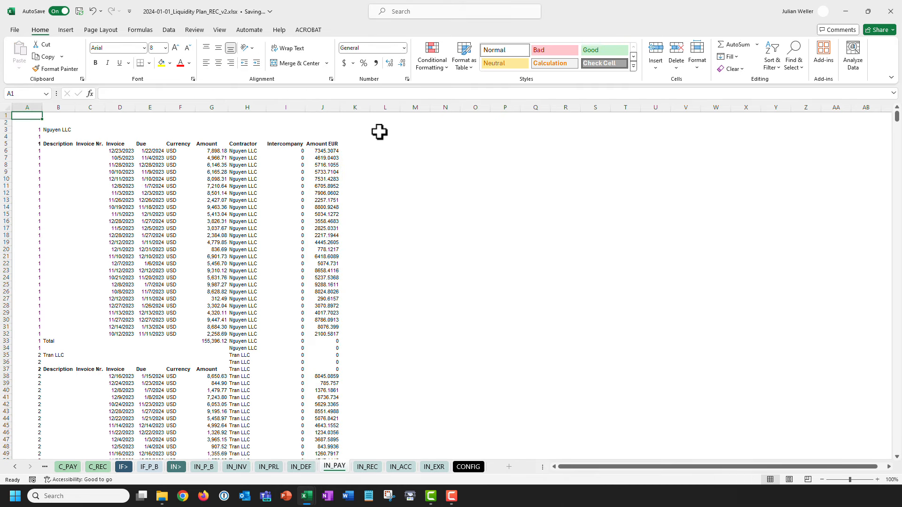
left_click(310, 151)
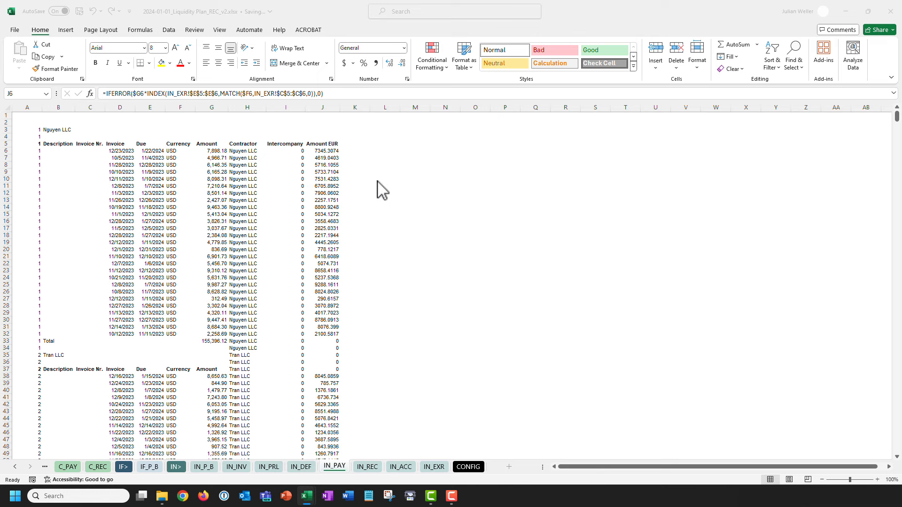
Give J6:J1485 the custom format #,###.00;-#,###.00;"-" so zeros show as dashes.
left_click(384, 171)
key("ctrl+shift+Down")
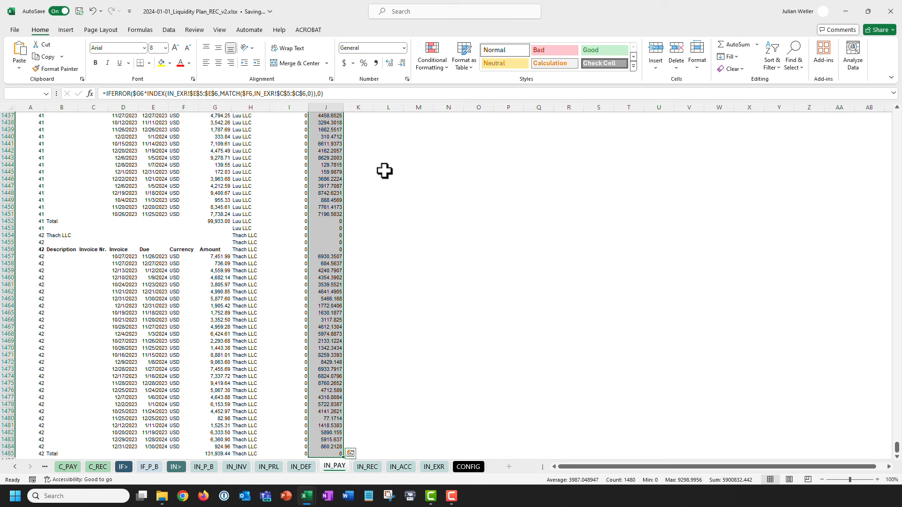
key("ctrl+1")
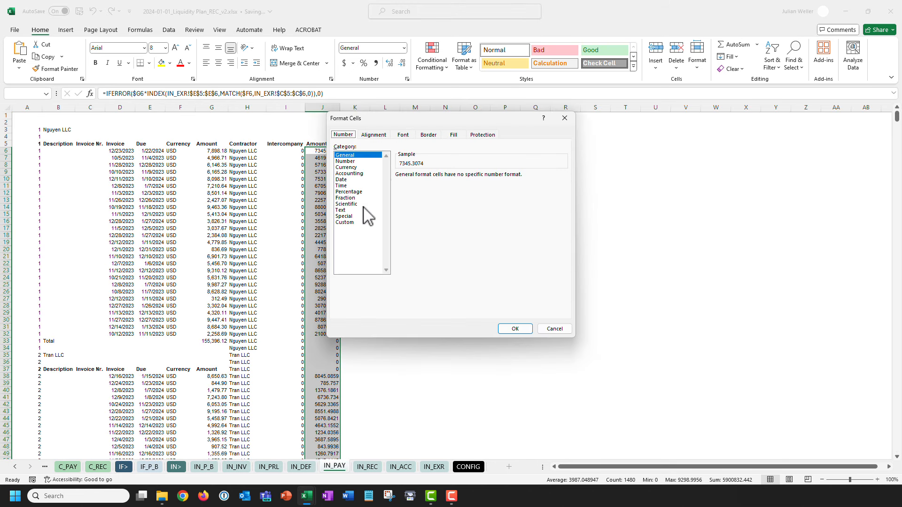
left_click(346, 222)
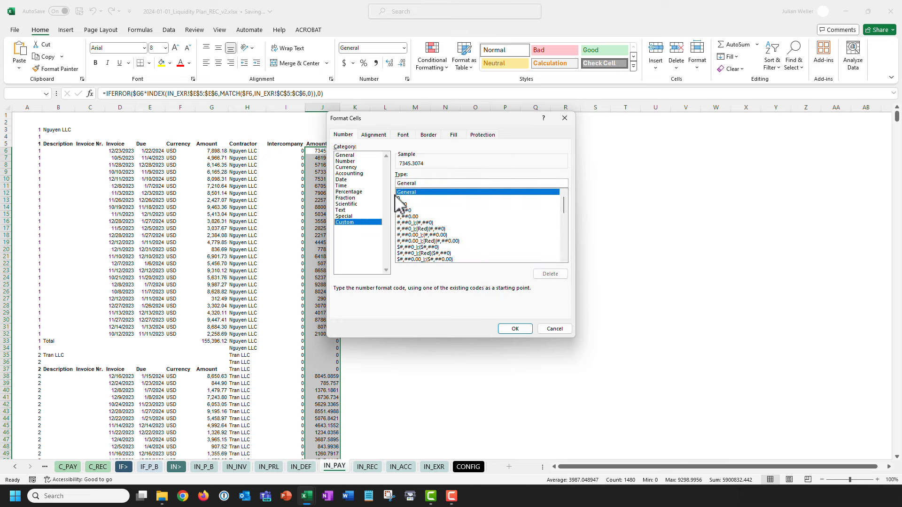
double_click(419, 183)
key("ctrl+v")
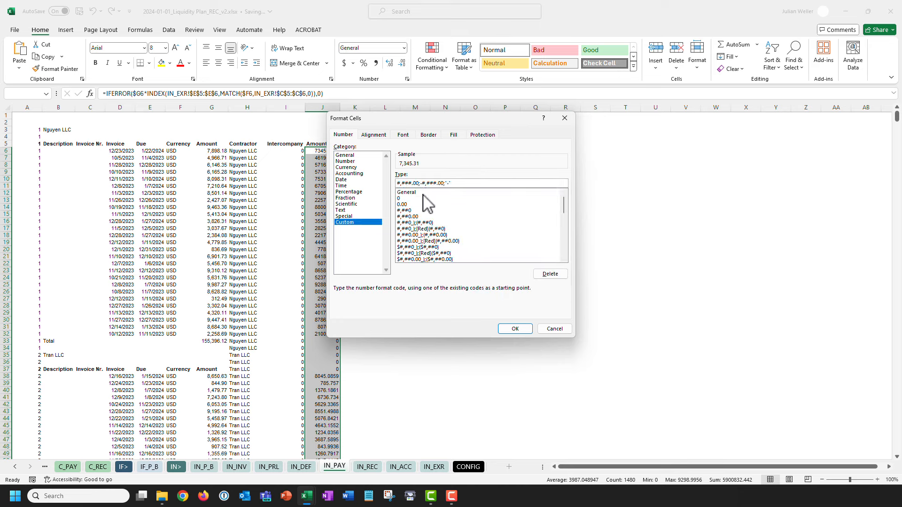
left_click(515, 329)
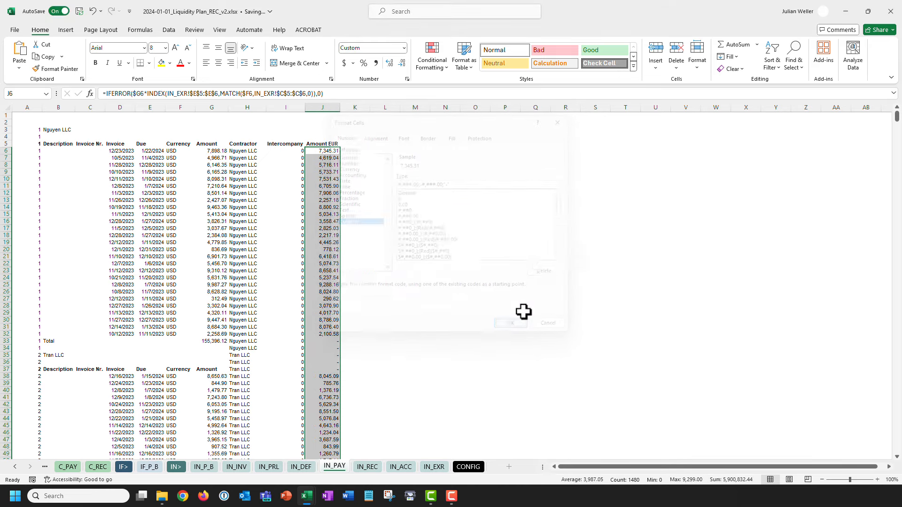
key("ctrl+Home")
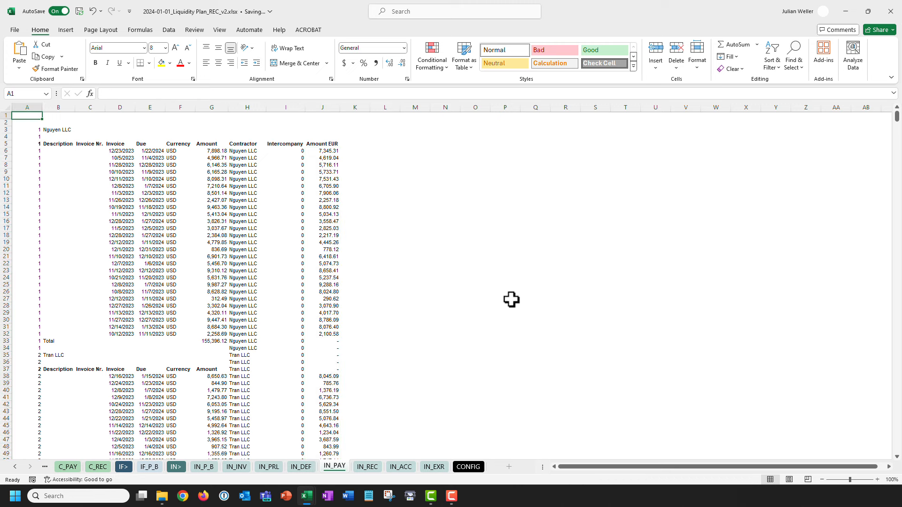
left_click(312, 151)
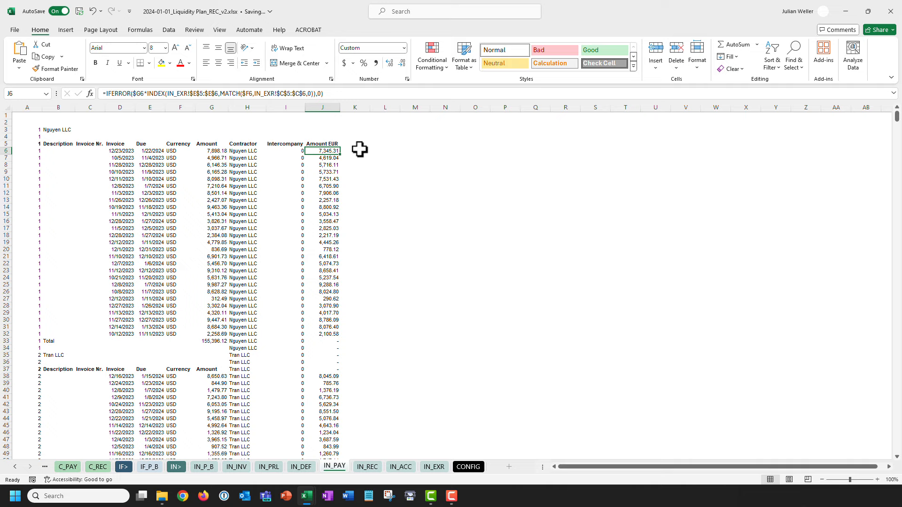
Fill H5:J1485 (Contractor, Intercompany, Amount EUR) yellow and return to A1.
key("ctrl+Down")
key("shift+Left")
key("shift+Left")
key("ctrl+shift+Up")
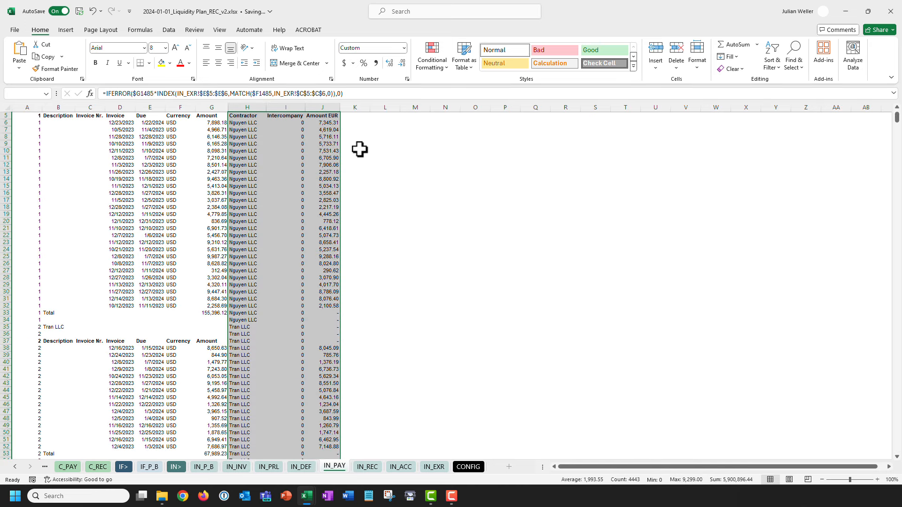
scroll(359, 149, "up", 2)
scroll(431, 168, "down", 15)
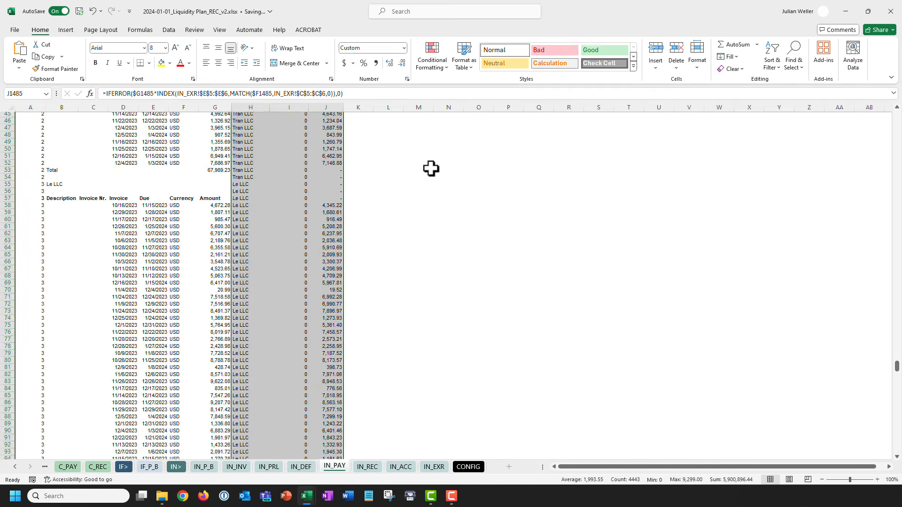
key("F4")
key("ctrl+Home")
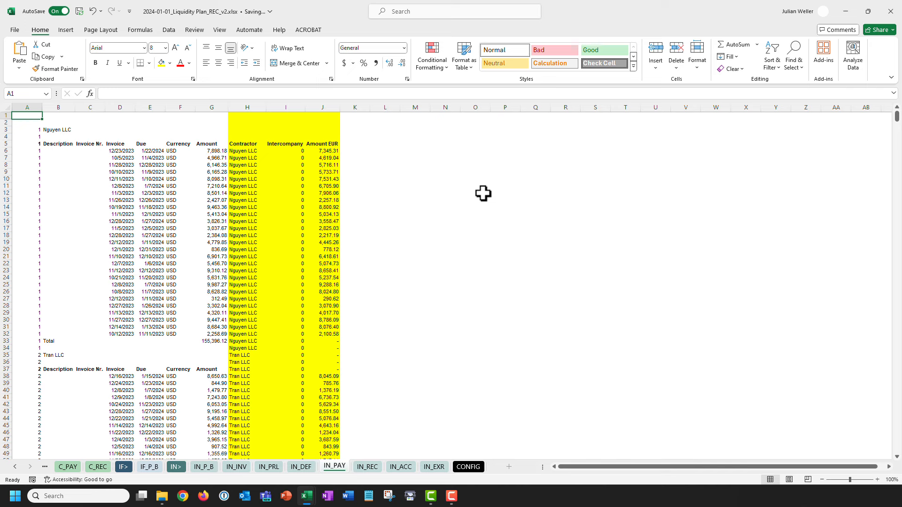
On IN_REC, evaluate MATCH(casIC,$H6,0) in I6's formula with F9, then cancel the edit.
left_click(368, 467)
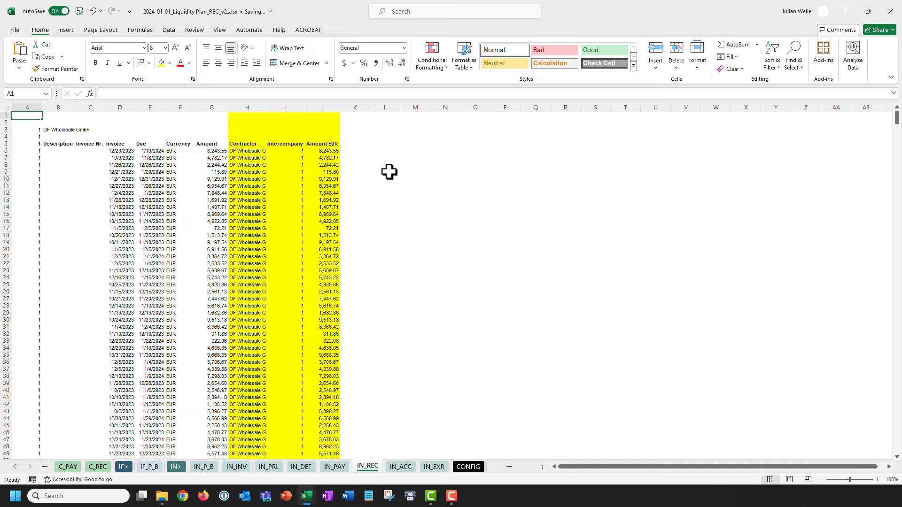
left_click(281, 151)
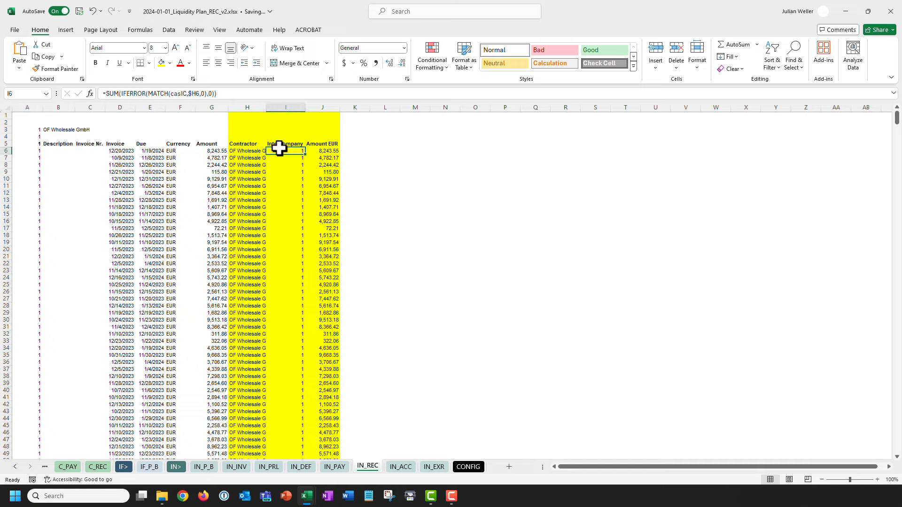
left_click_drag(147, 94, 209, 94)
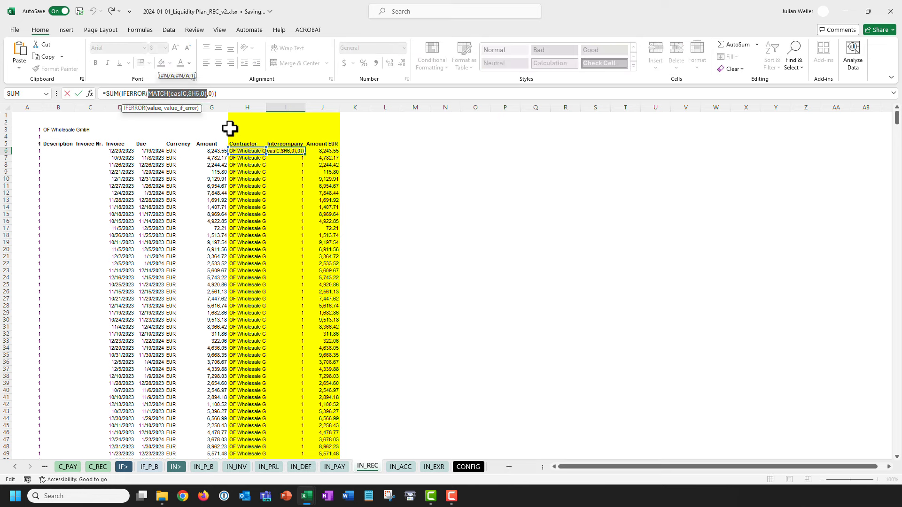
key("F9")
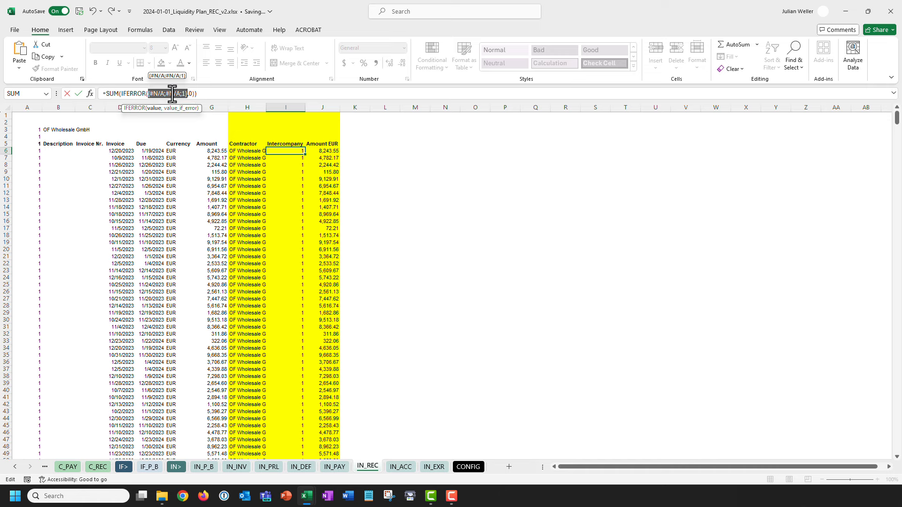
key("Escape")
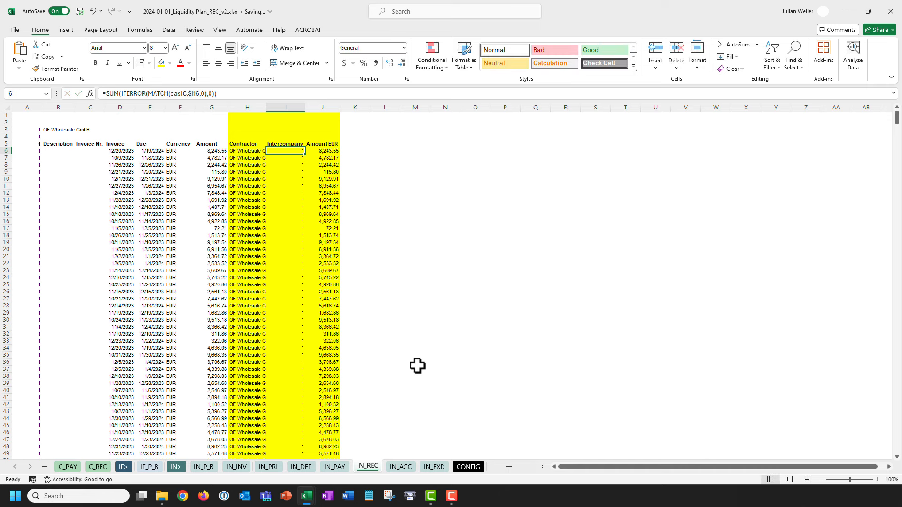
Review the intercompany name list in CONFIG C15:C17.
left_click(467, 466)
scroll(115, 243, "up", 3)
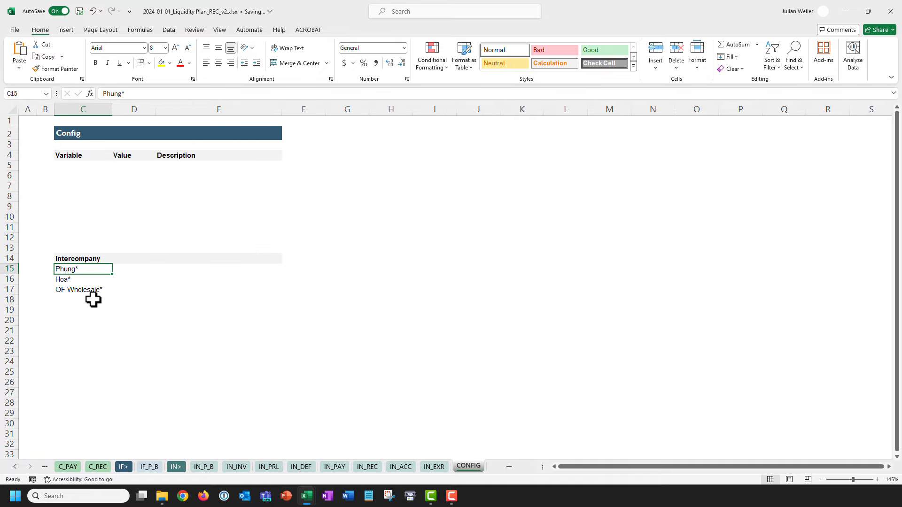
left_click(87, 289, "shift")
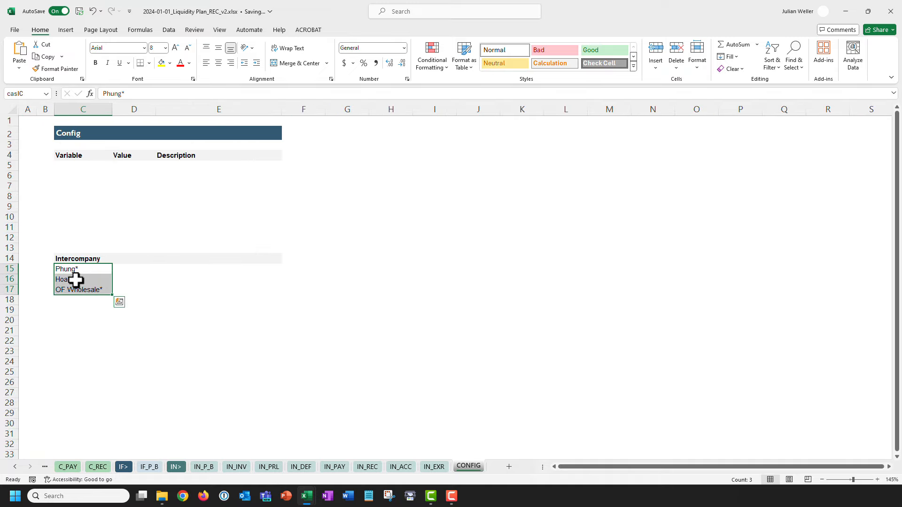
scroll(82, 278, "down", 2)
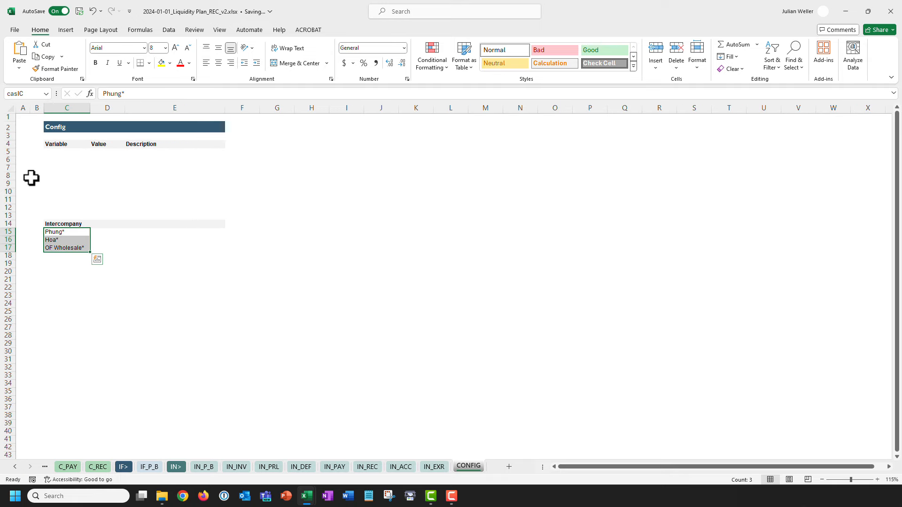
Back on IN_REC, evaluate the MATCH part of I6's formula into its result array.
left_click(369, 467)
left_click_drag(149, 93, 209, 94)
key("F9")
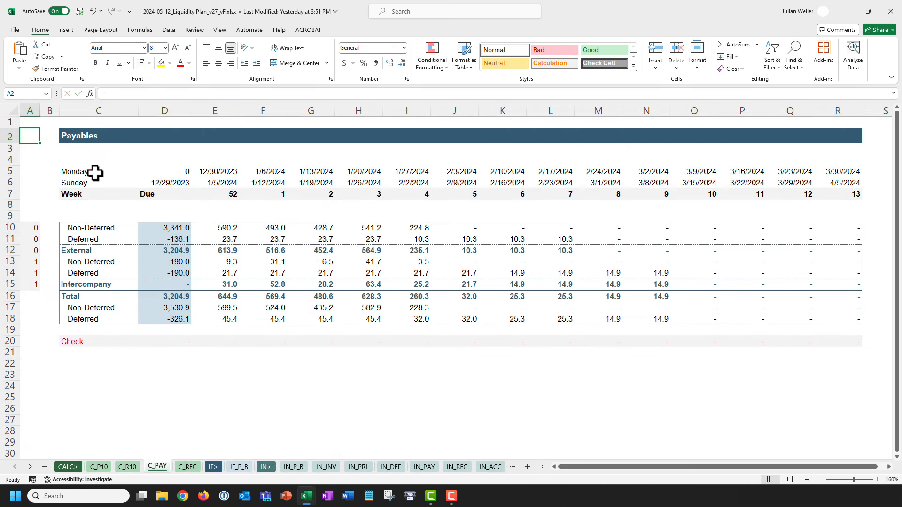
left_click_drag(95, 173, 851, 193)
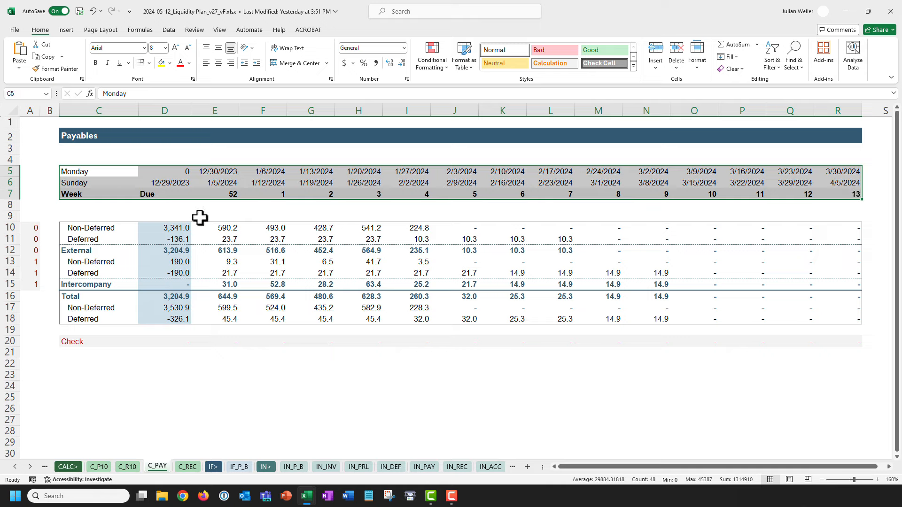
left_click(113, 250)
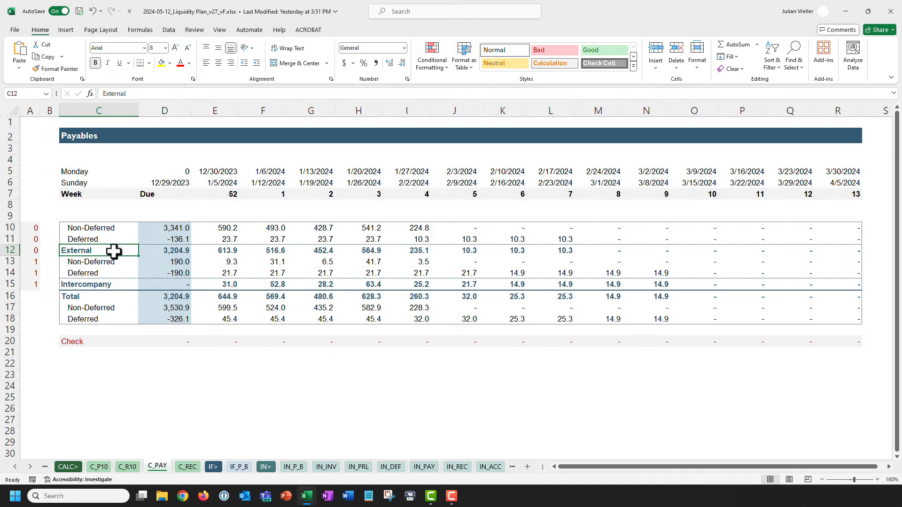
left_click(123, 284, "ctrl")
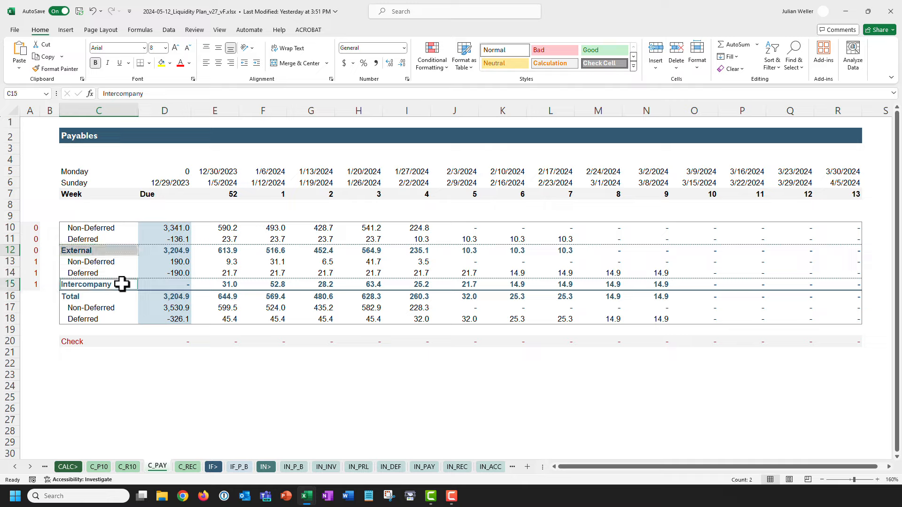
left_click(124, 229)
left_click_drag(121, 241, 121, 242)
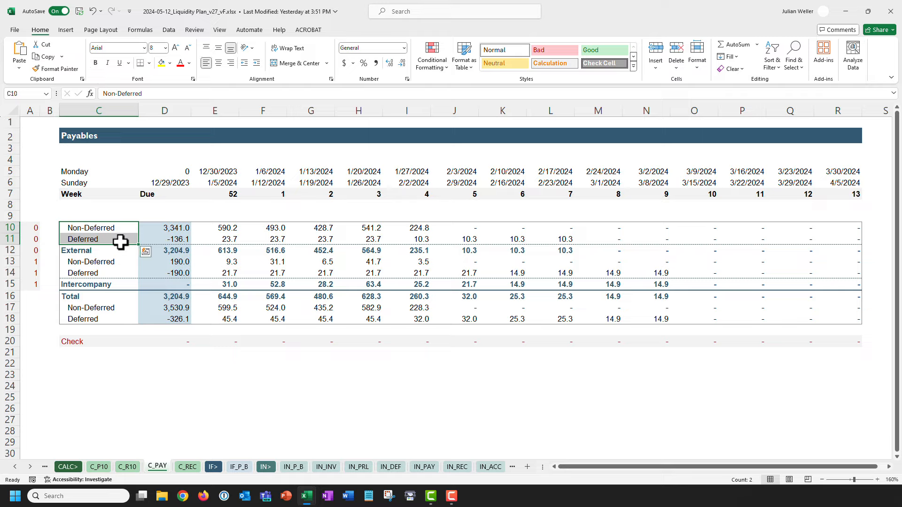
left_click(159, 341)
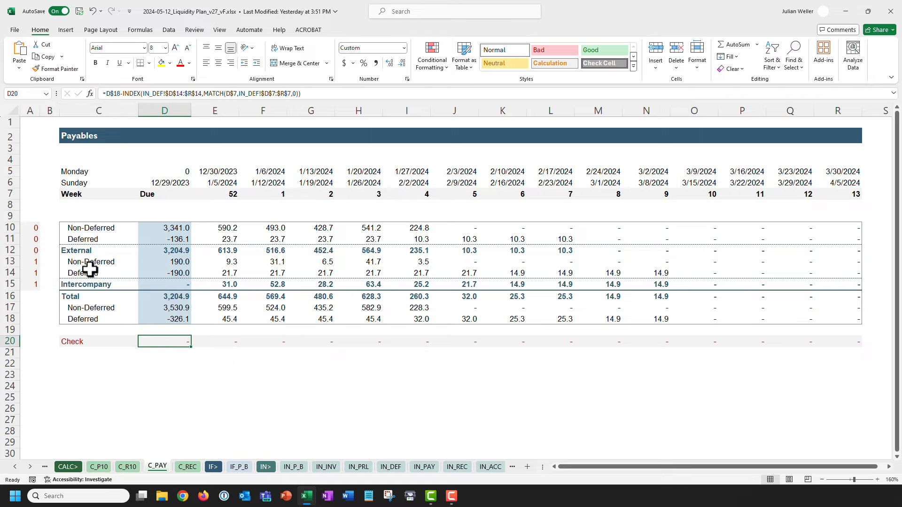
left_click(32, 137)
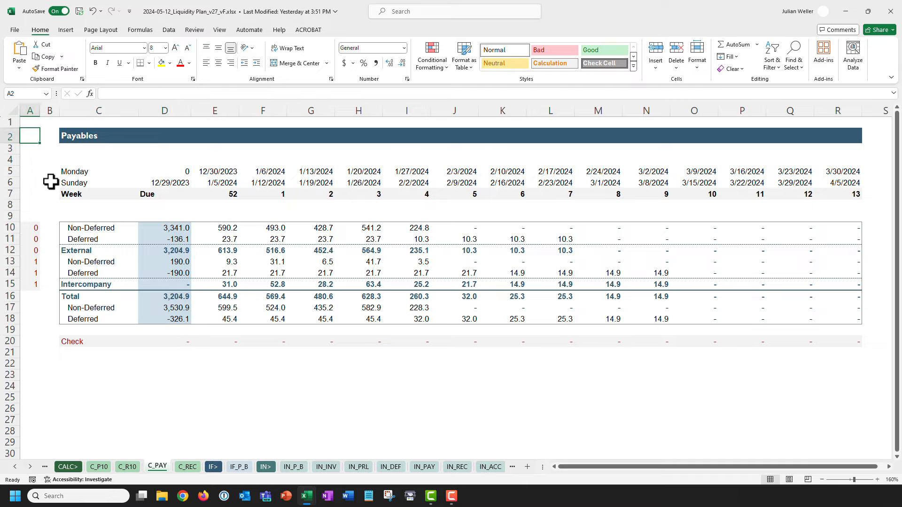
left_click(149, 253)
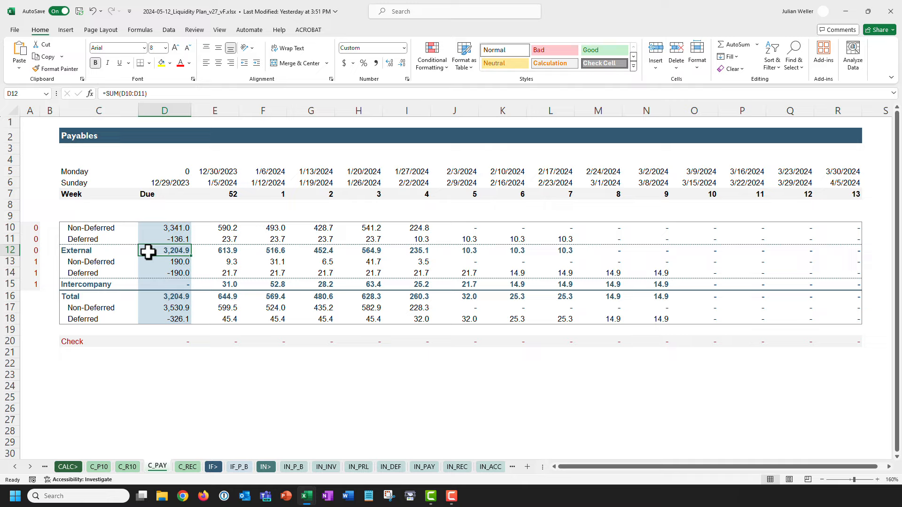
left_click(164, 182)
key("F2")
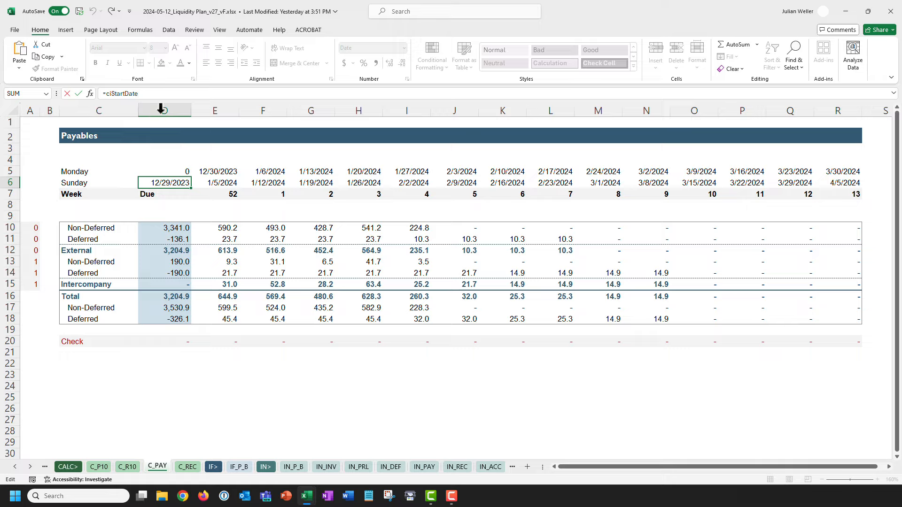
left_click_drag(148, 94, 82, 97)
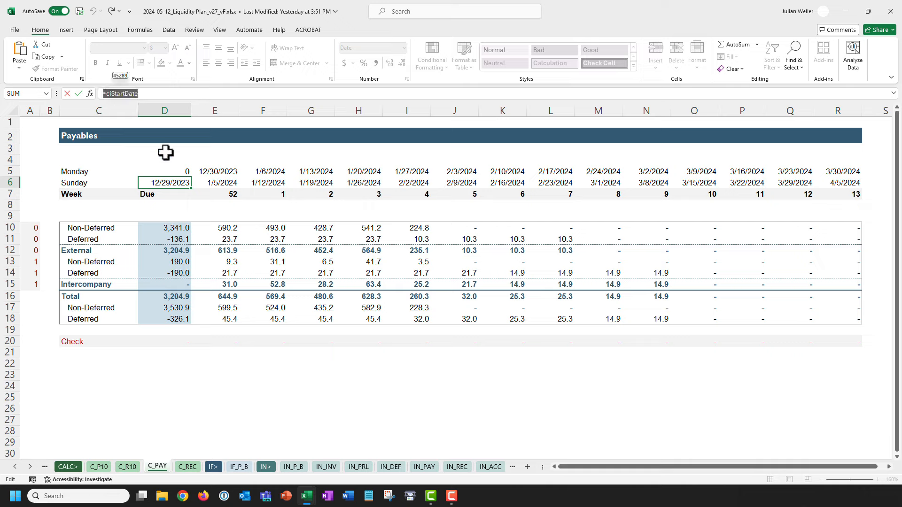
key("Escape")
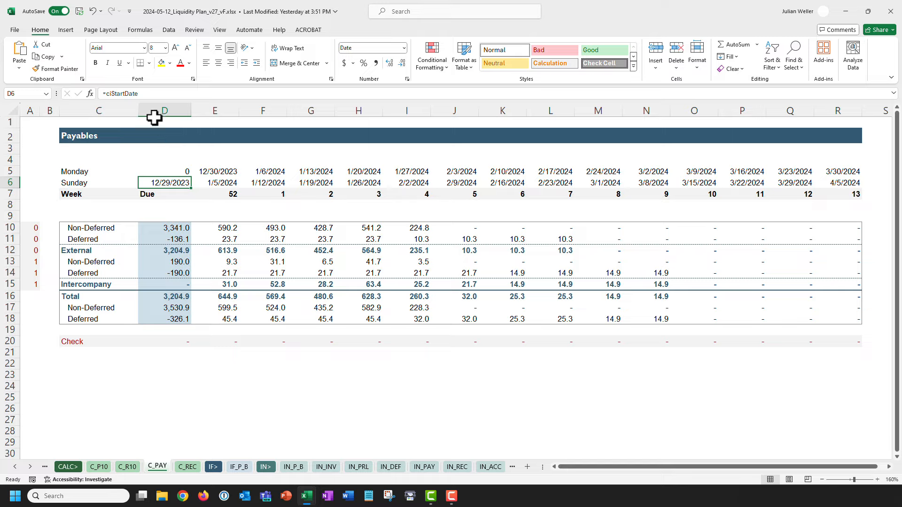
left_click(145, 94)
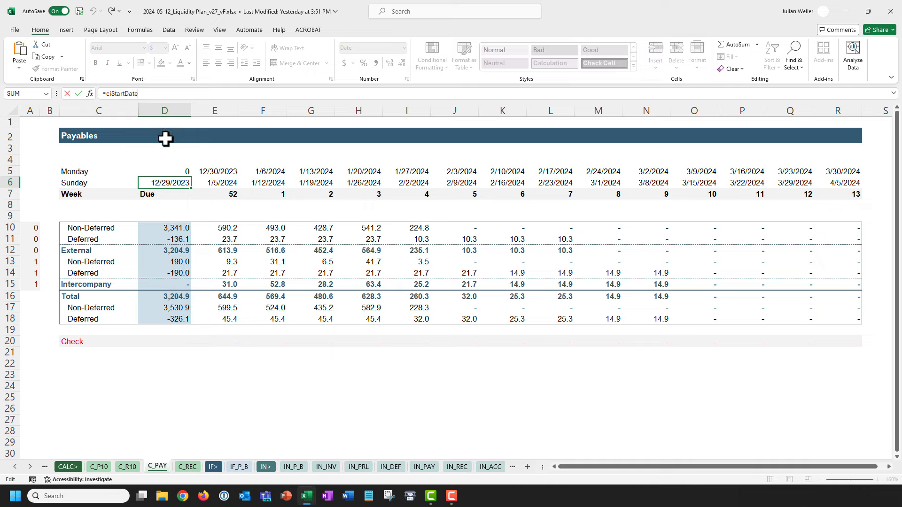
key("Tab")
key("Up")
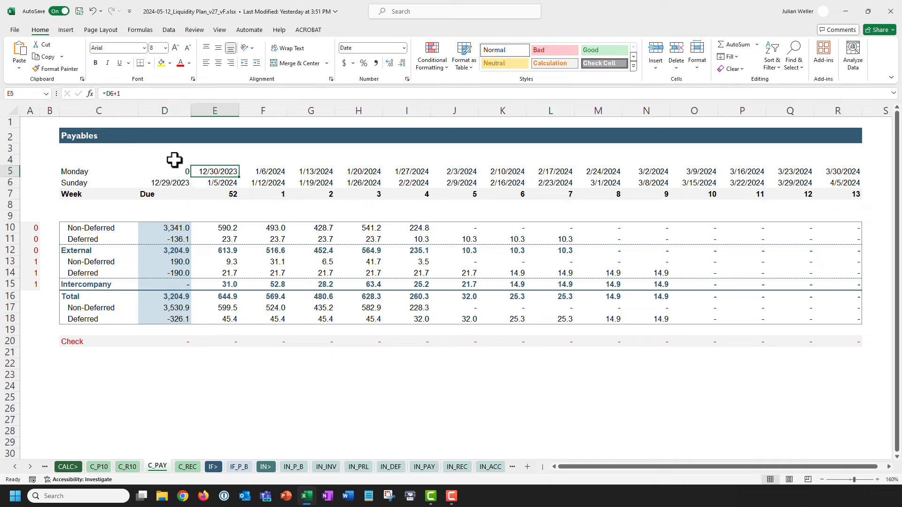
left_click(175, 181)
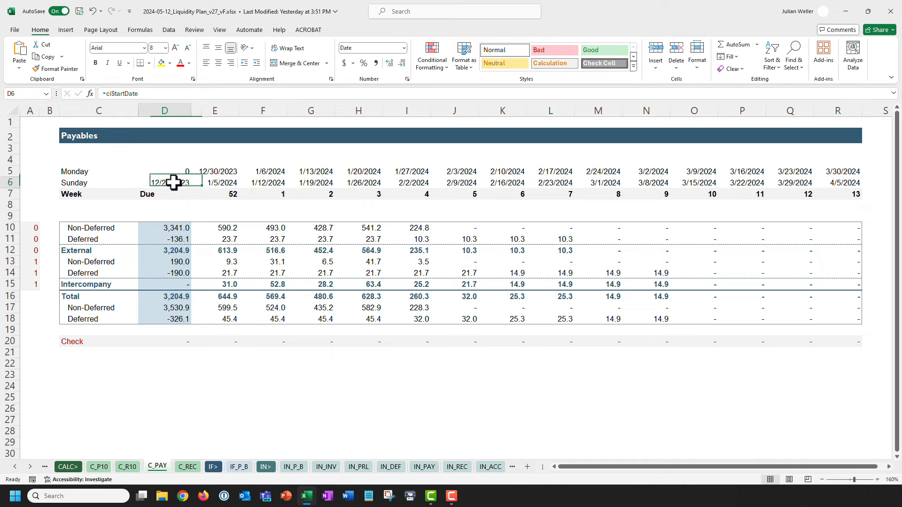
left_click(30, 466)
left_click(464, 468)
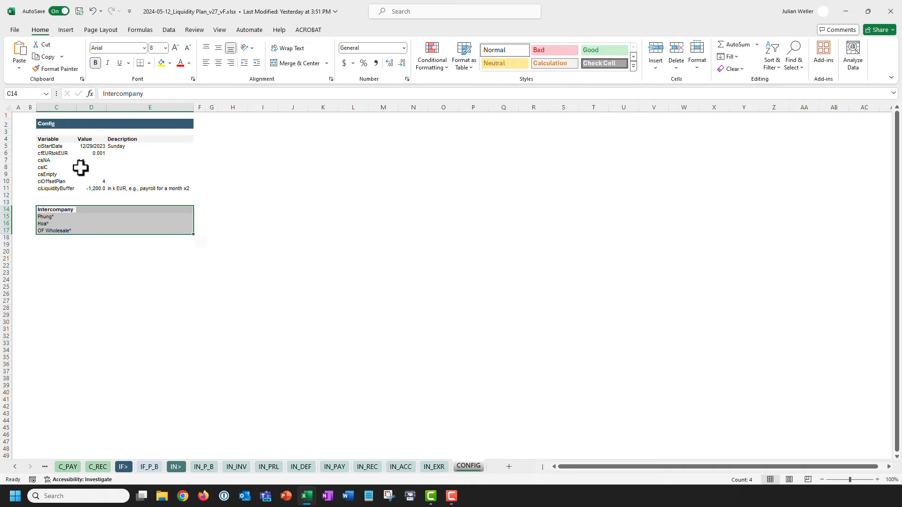
Look over the C_PAY start date parameter and D10's formula, then reopen D10's SUMIFS.
left_click_drag(66, 146, 125, 151)
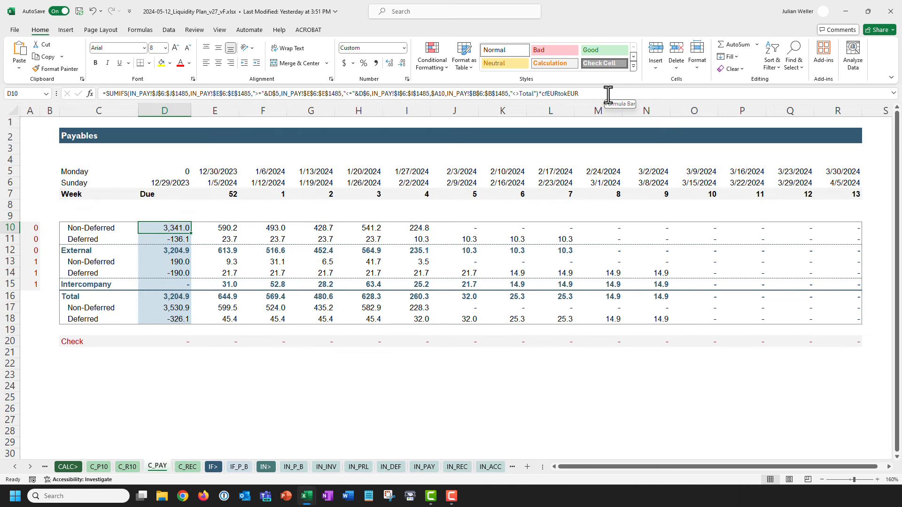
left_click(608, 94)
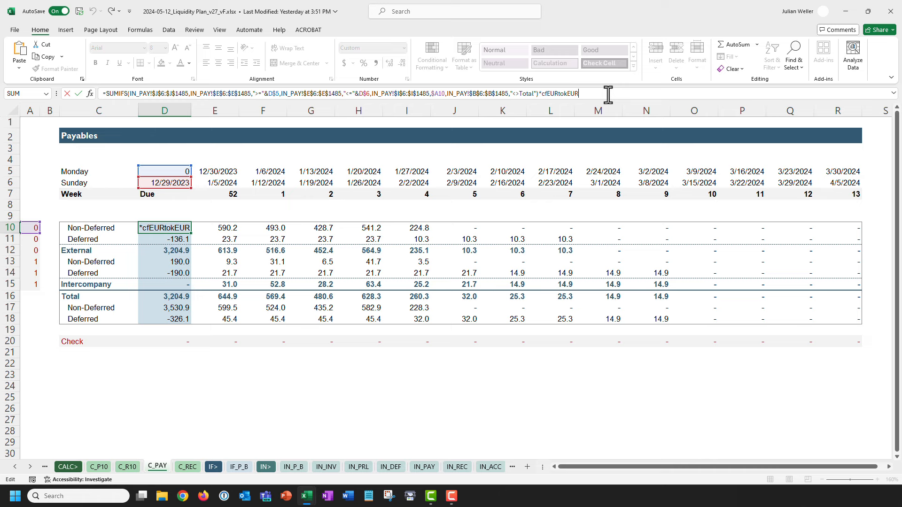
key("Escape")
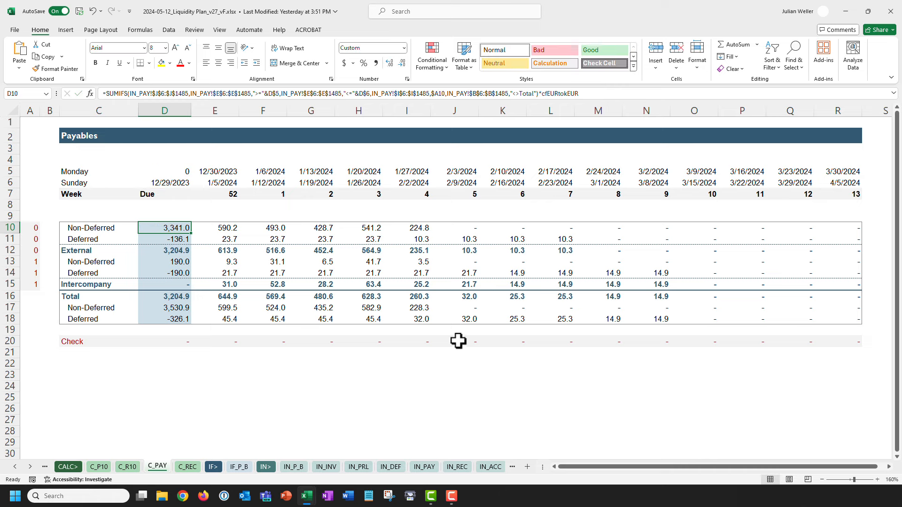
left_click(427, 467)
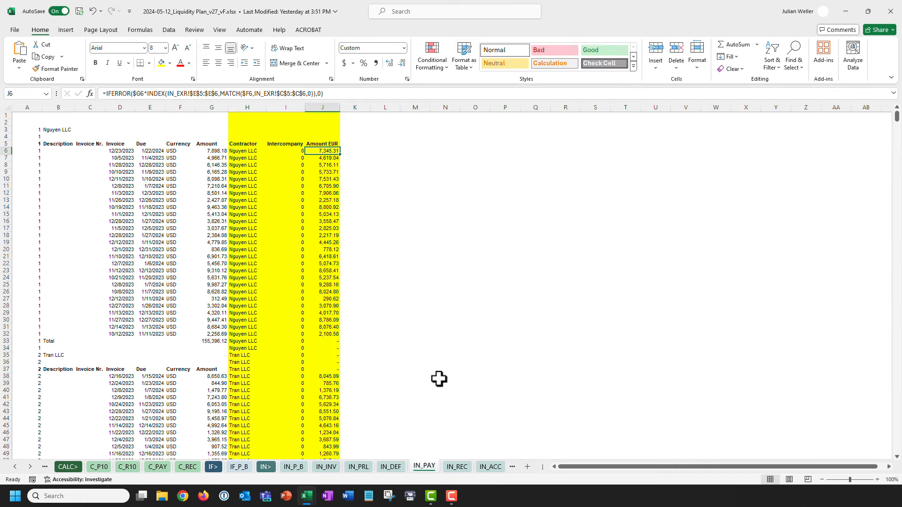
left_click(157, 467)
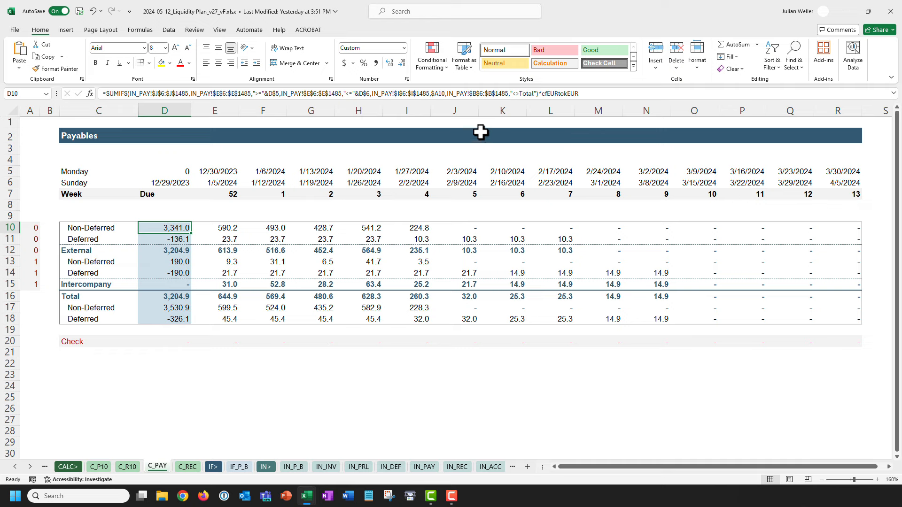
left_click(177, 94)
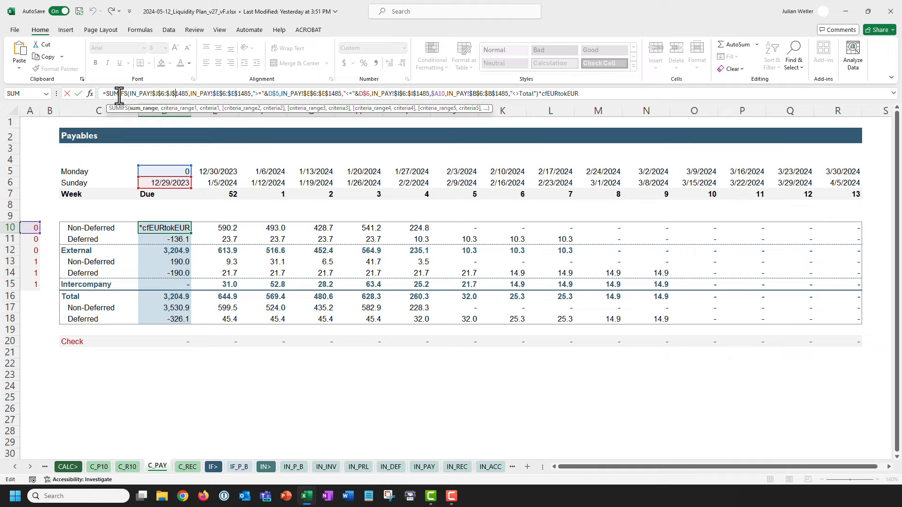
Trace D10's SUMIFS sum range to the Amount EUR column on IN_PAY.
key("Escape")
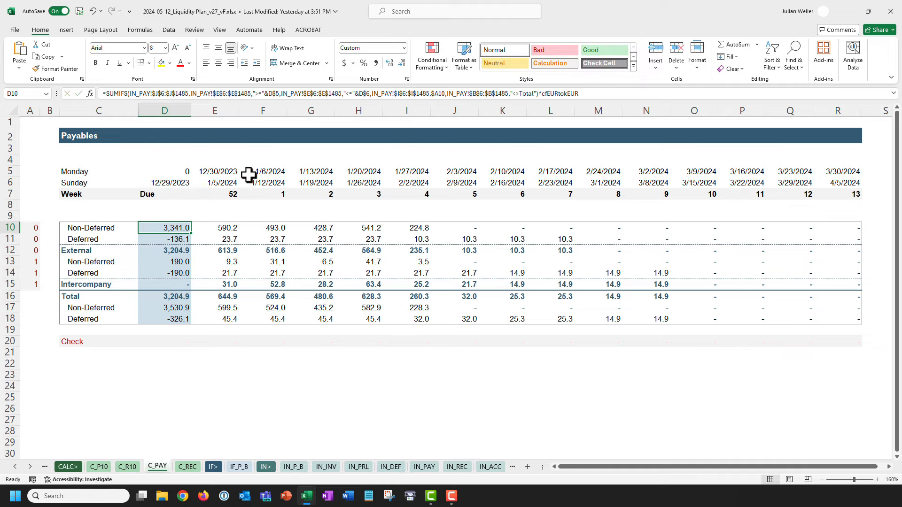
left_click(252, 94)
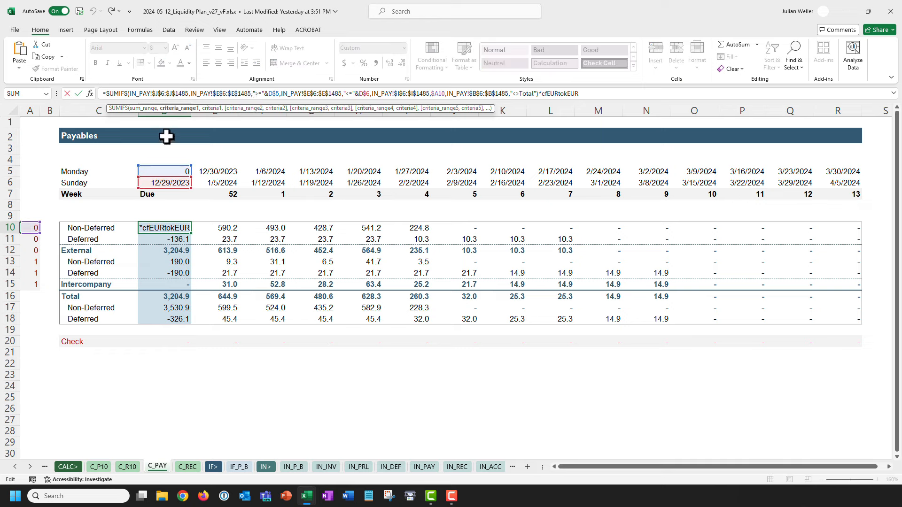
left_click_drag(129, 93, 189, 94)
left_click(425, 467)
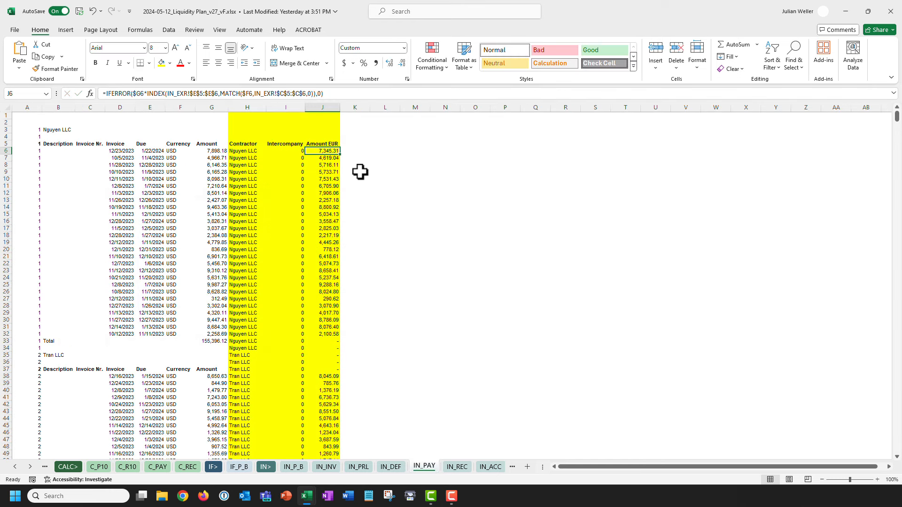
left_click(327, 107)
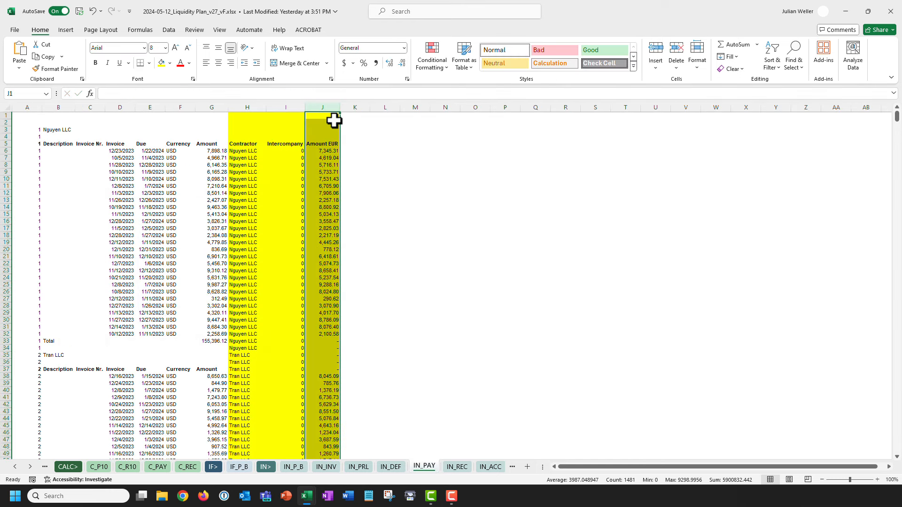
left_click(158, 466)
left_click(209, 93)
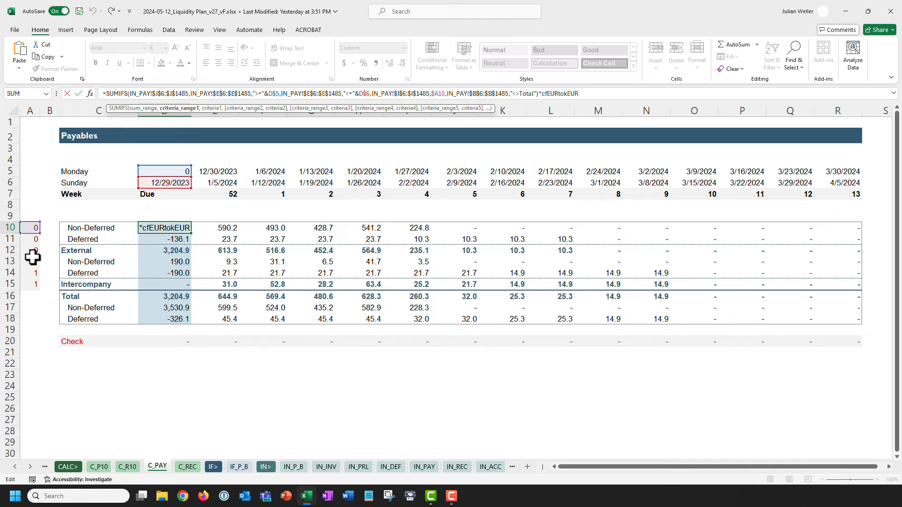
Trace the SUMIFS criteria to the Intercompany column on IN_PAY.
left_click(423, 467)
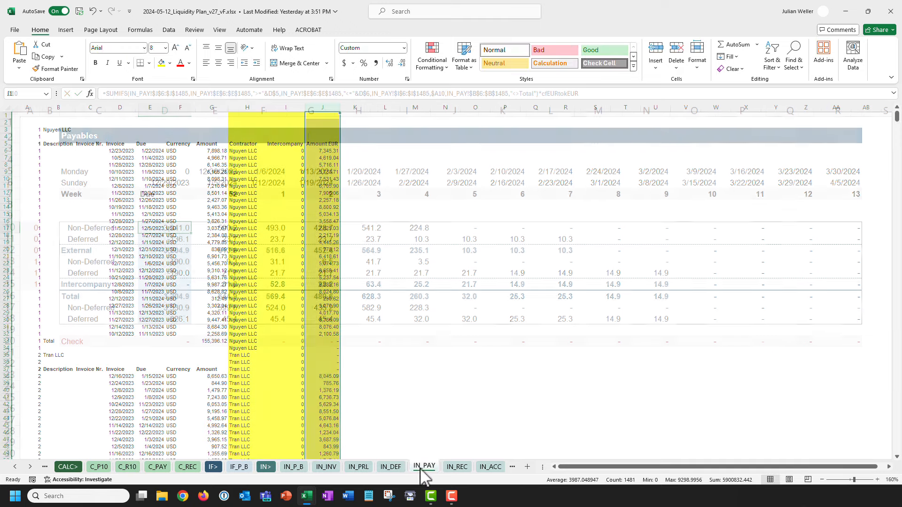
left_click(292, 105, "shift")
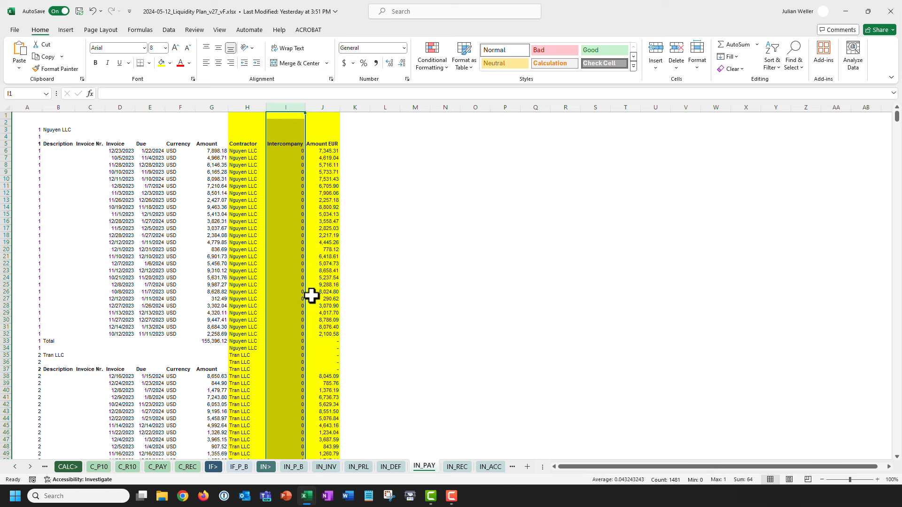
left_click(158, 466)
left_click(445, 94)
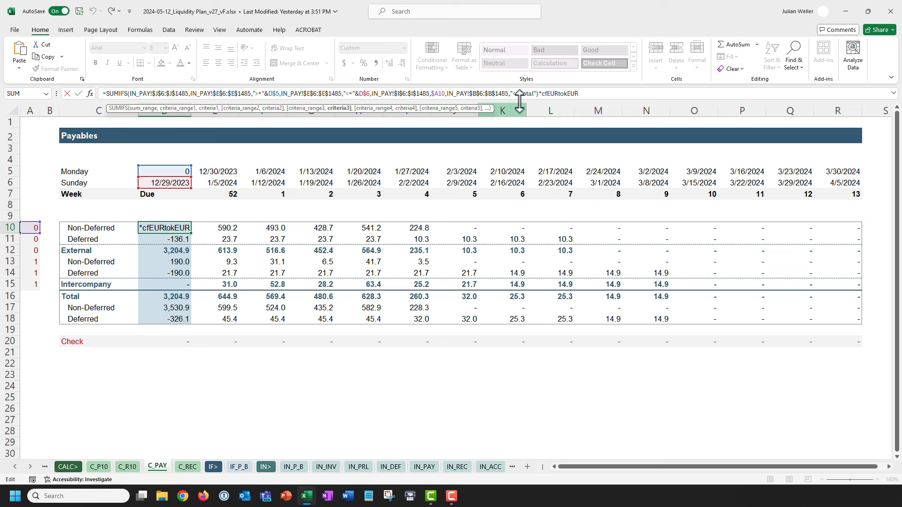
key("Escape")
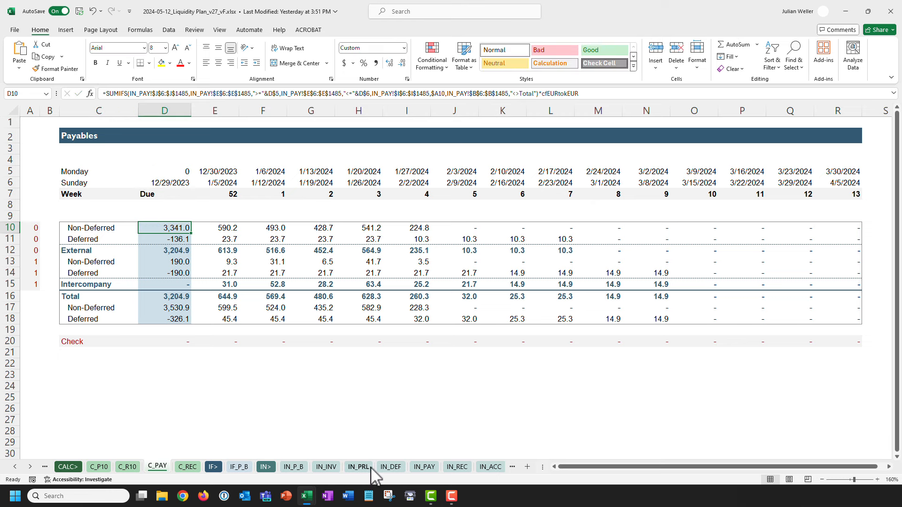
Check the Amount EUR formula on the Total row in IN_PAY J33.
left_click(425, 466)
left_click(51, 341)
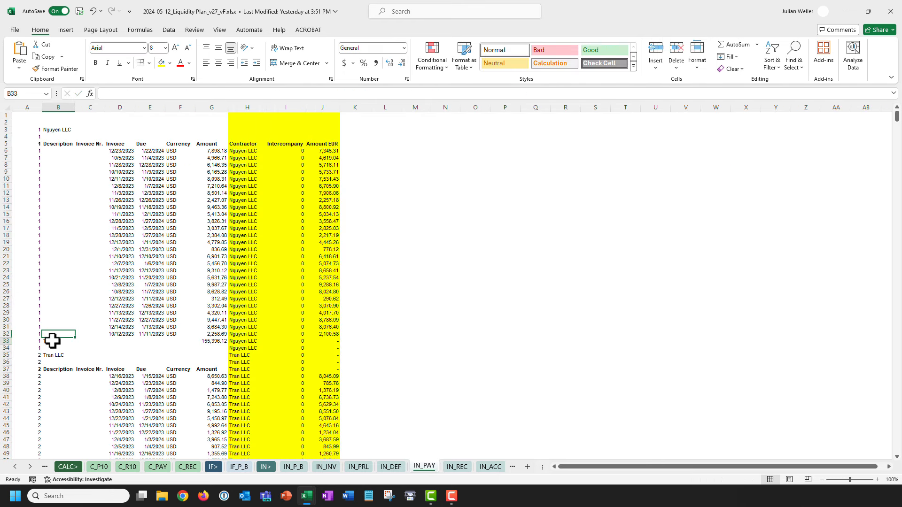
left_click(334, 341)
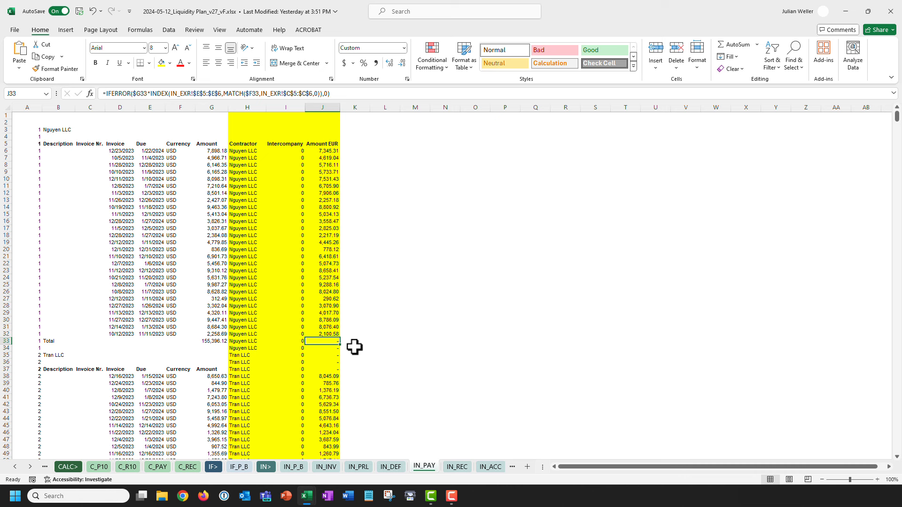
Evaluate cfEURtokEUR in D10's formula to 0.001, then cancel the edit.
left_click(160, 466)
left_click(585, 94)
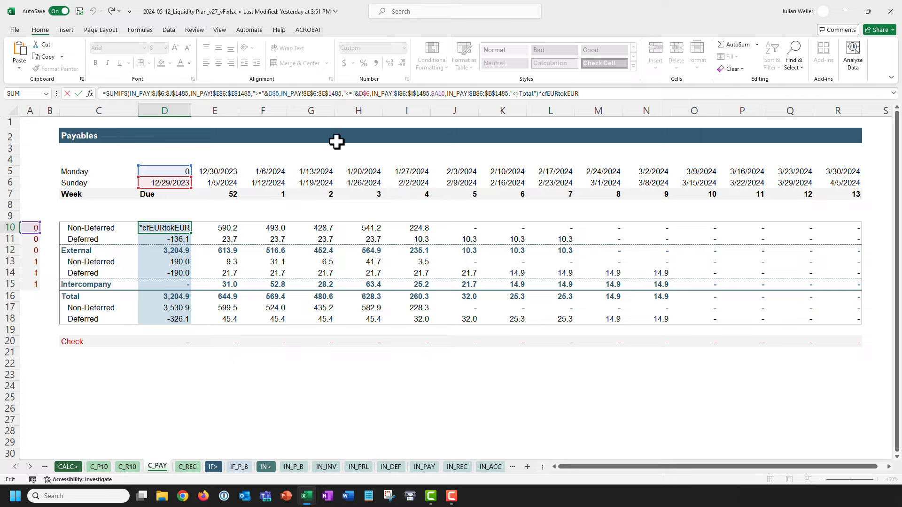
double_click(557, 93)
key("F9")
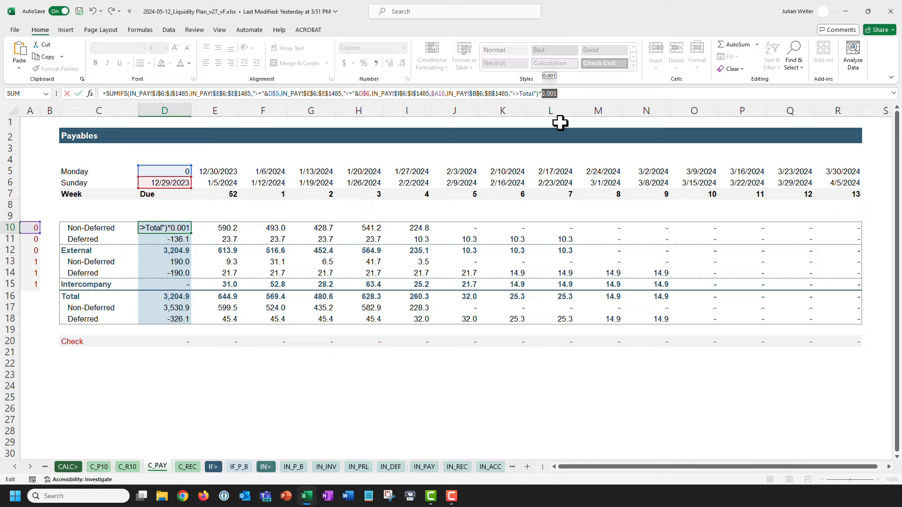
key("Escape")
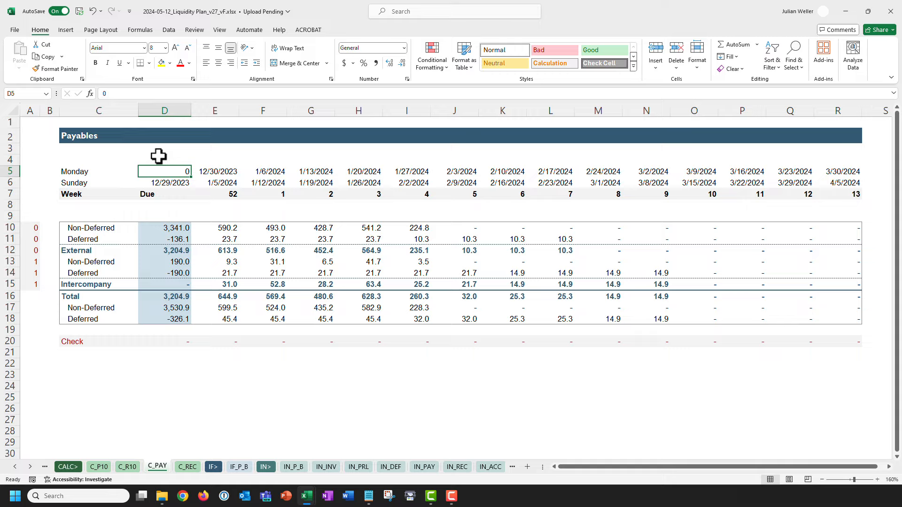
Inspect the Due heading cells D5:D7 of the Payables table.
left_click(165, 194)
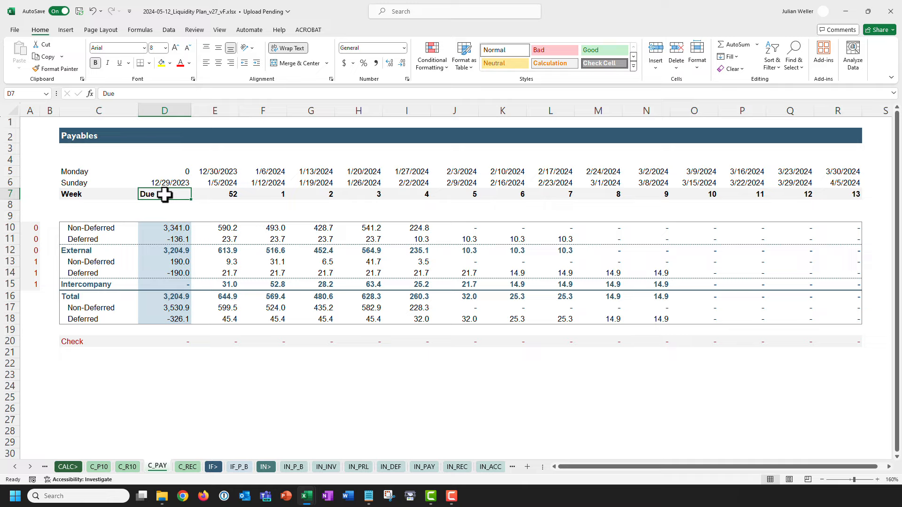
key("shift+Up")
key("ctrl+v")
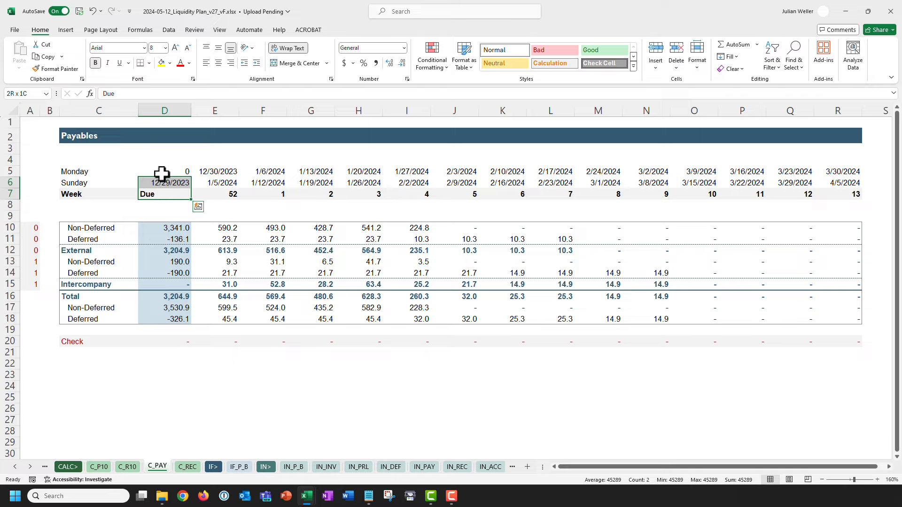
left_click(162, 173)
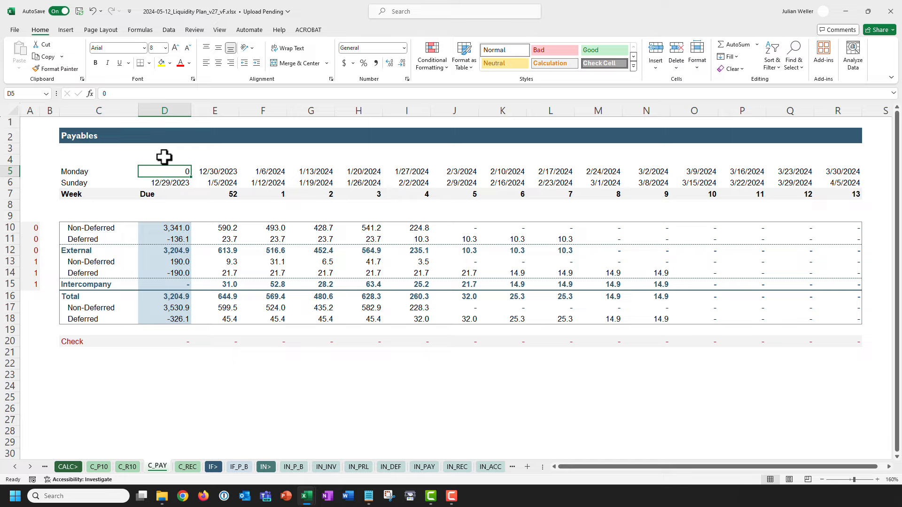
Enter 45000 in D1, showing the date 3/15/2023, and check its number format.
left_click(162, 123)
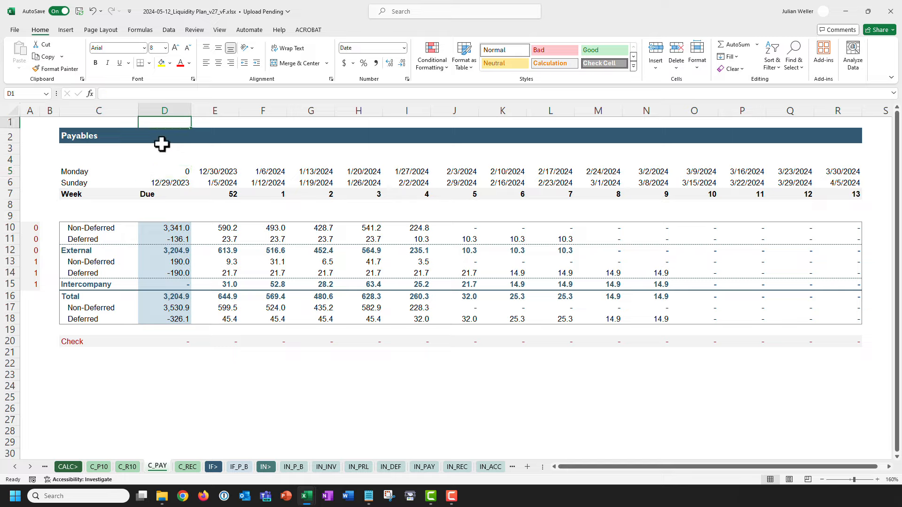
type("45000")
key("Return")
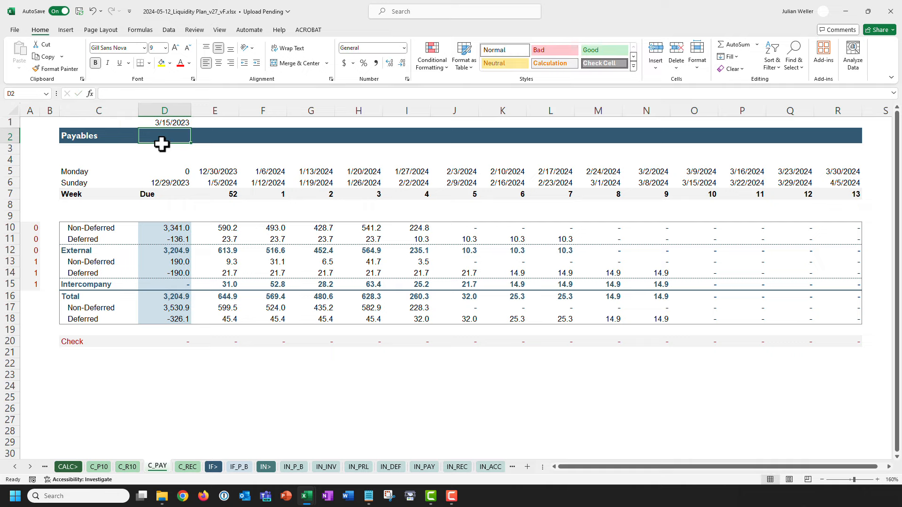
key("Up")
left_click(362, 49)
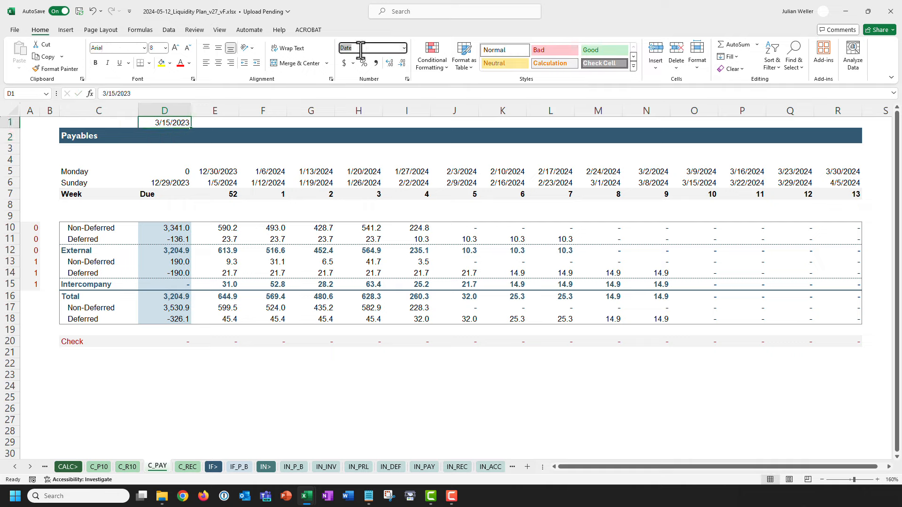
key("Escape")
Replace D1's value with 0 so it displays 1/0/1900.
type("0")
key("Return")
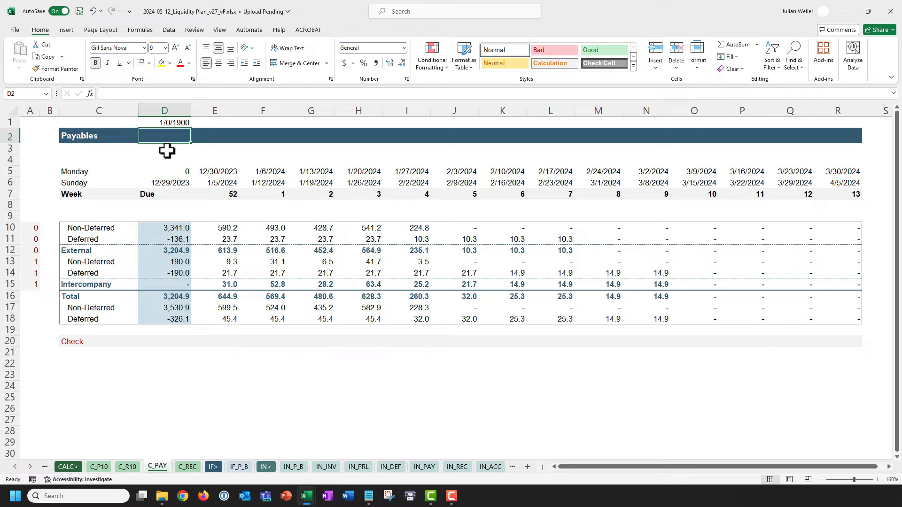
key("Up")
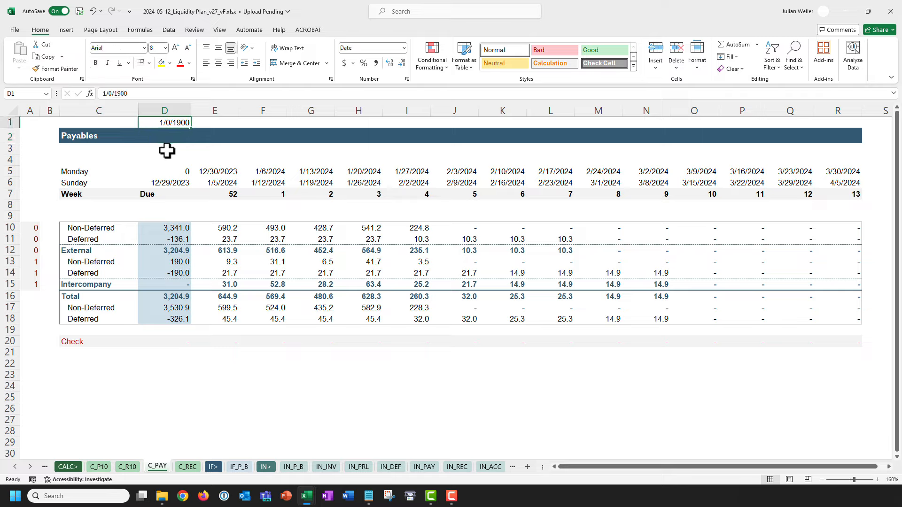
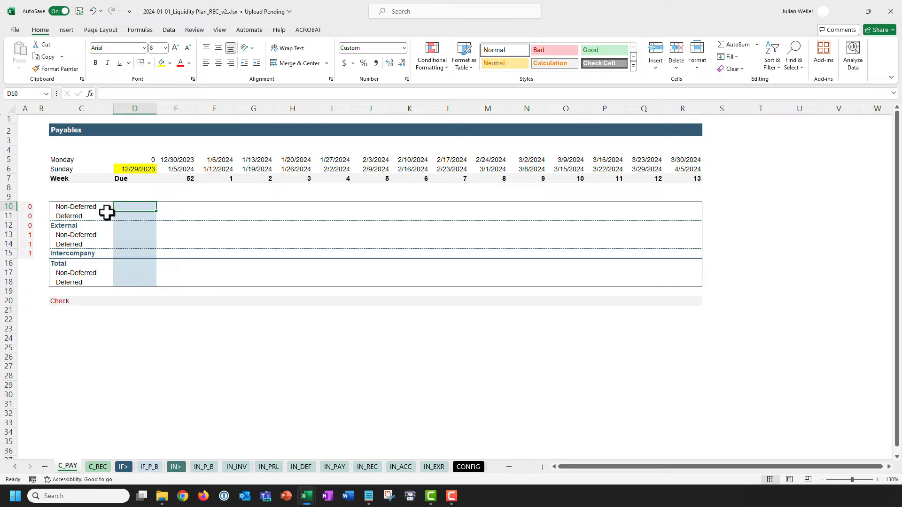
Inspect the week date formulas in the Payables headers C5:R7, including E5 and start date D6.
left_click_drag(73, 158, 693, 177)
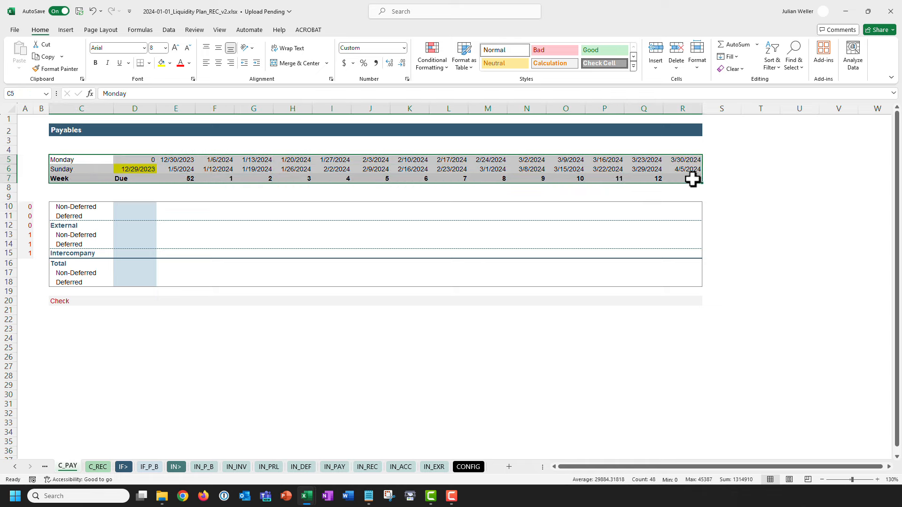
left_click(179, 169)
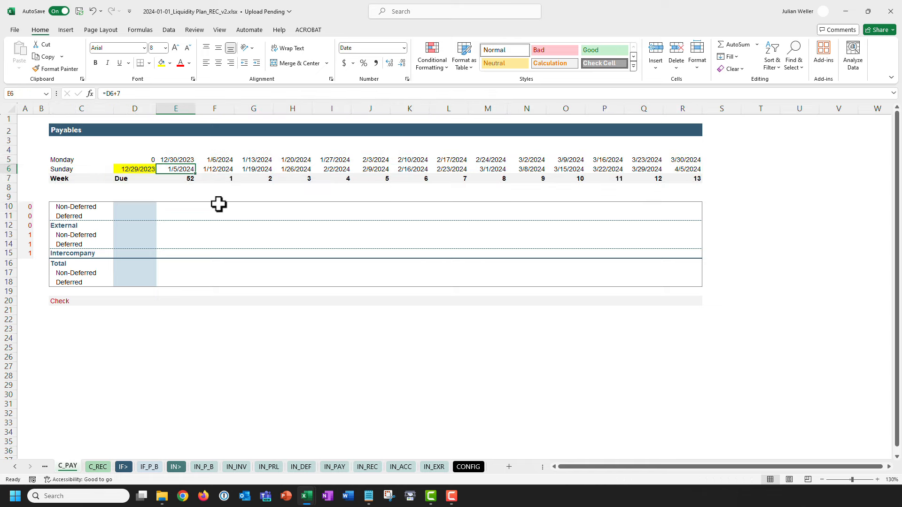
key("Up")
key("Left")
key("Down")
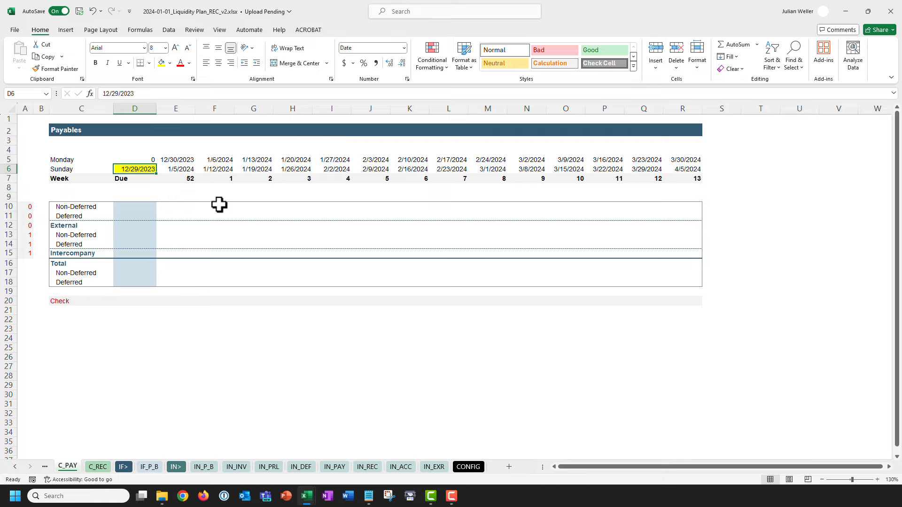
left_click(469, 467)
Add the ciStartDate variable in CONFIG row 5 with value 12/29/2023 and description Sunday.
left_click(55, 146)
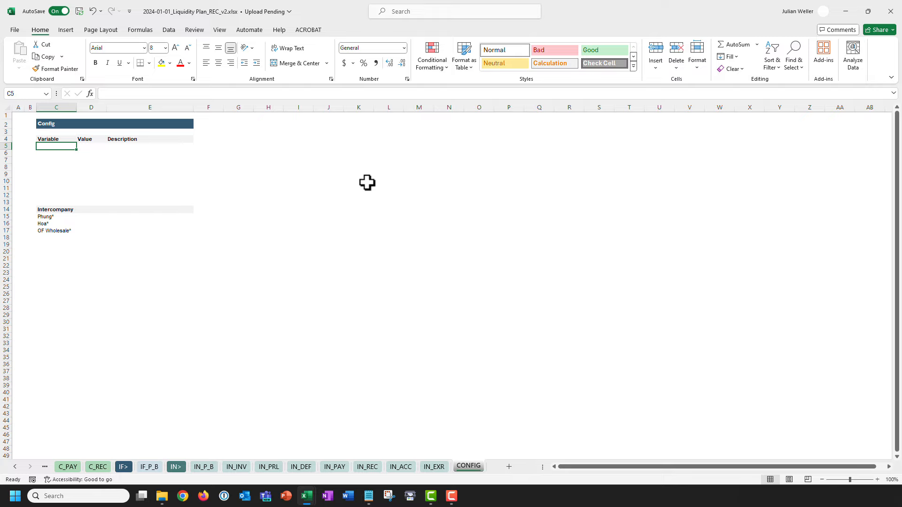
type("ciStartDate")
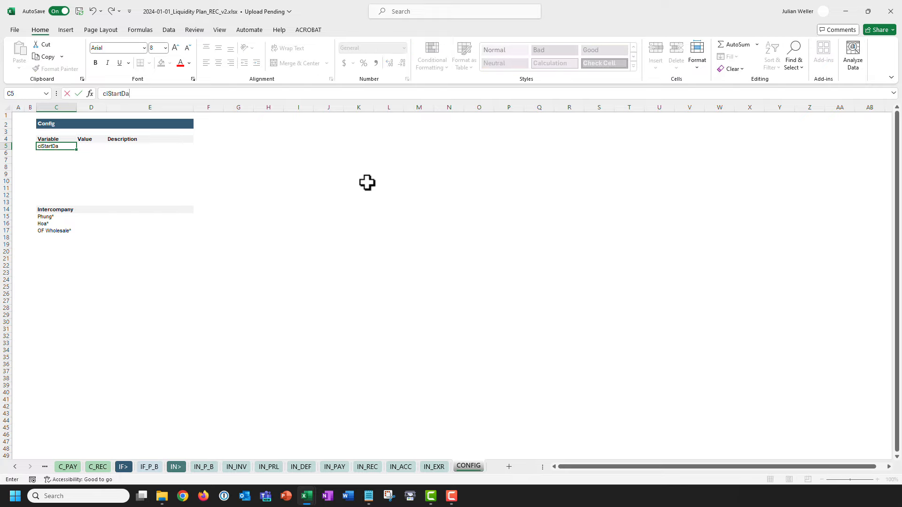
key("Tab")
type("1")
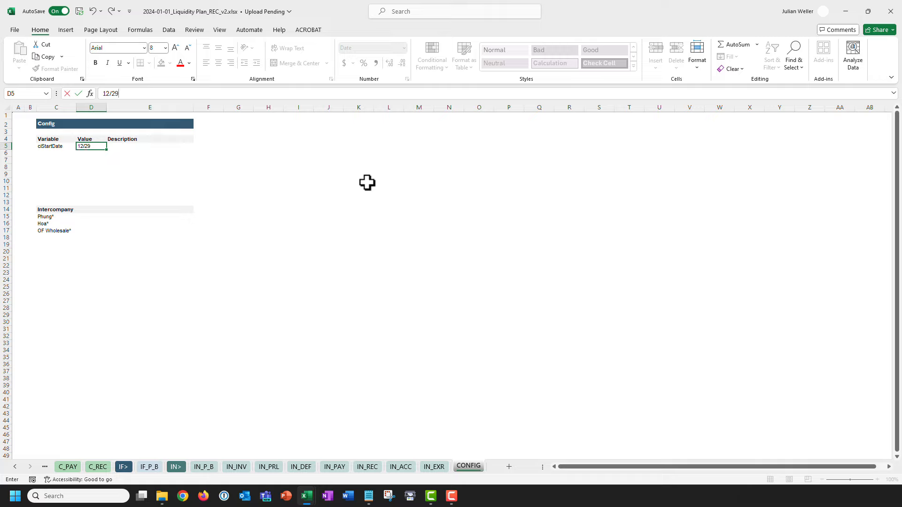
type("2/29/2023")
key("Tab")
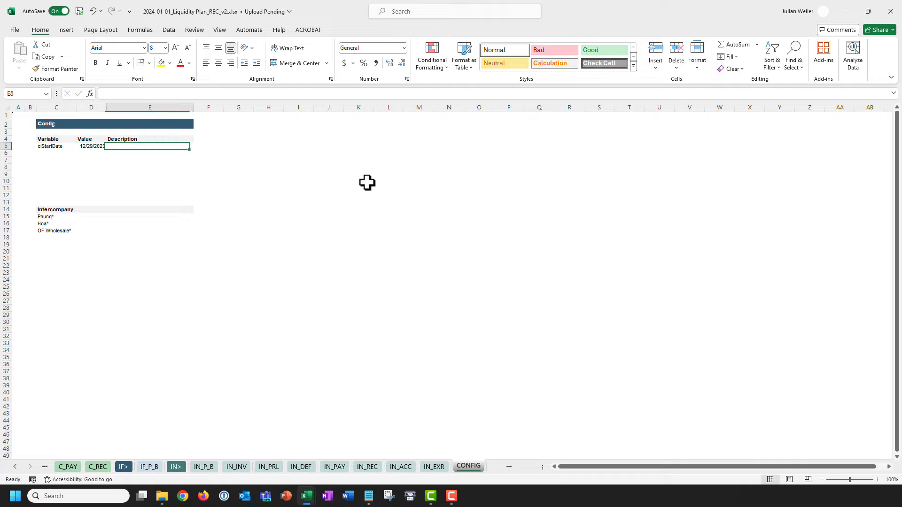
type("Sunday")
key("Return")
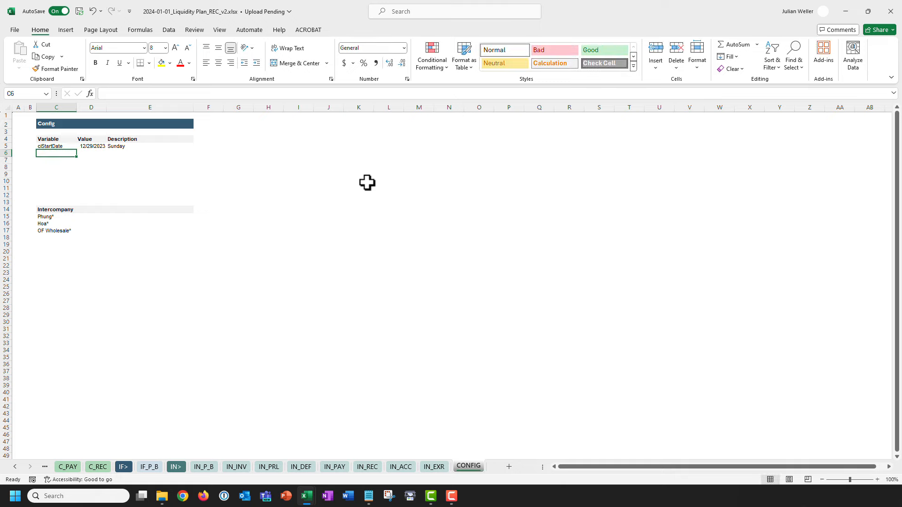
Name the value cell D5 ciStartDate through the Name Box.
left_click(55, 146)
left_click_drag(142, 94, 77, 93)
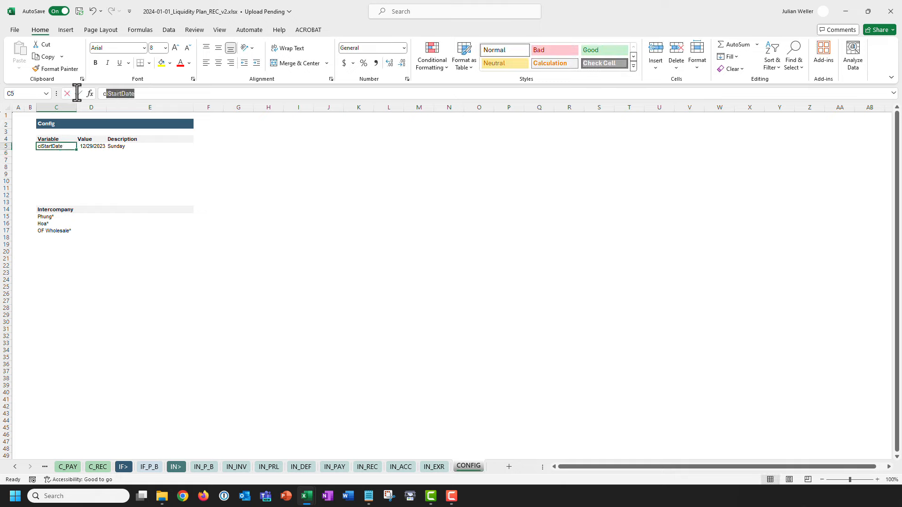
key("ctrl+c")
key("Escape")
left_click(88, 146)
left_click(26, 96)
key("ctrl+v")
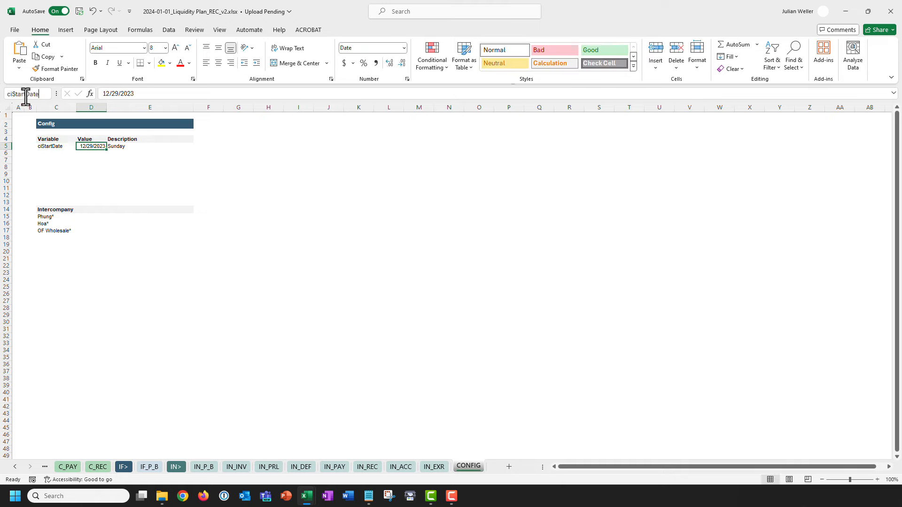
key("Return")
Define ciStartDate as a workbook-scoped name for D5 in the Name Manager.
left_click(140, 31)
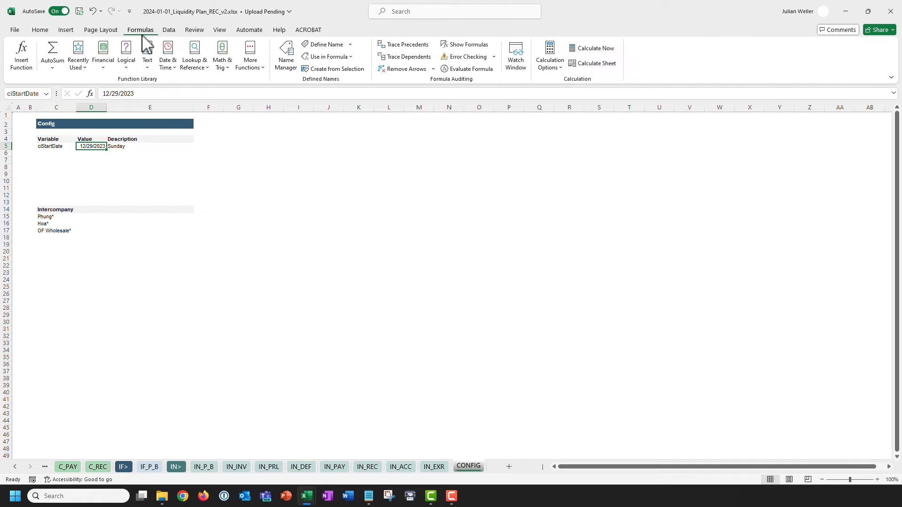
left_click(287, 61)
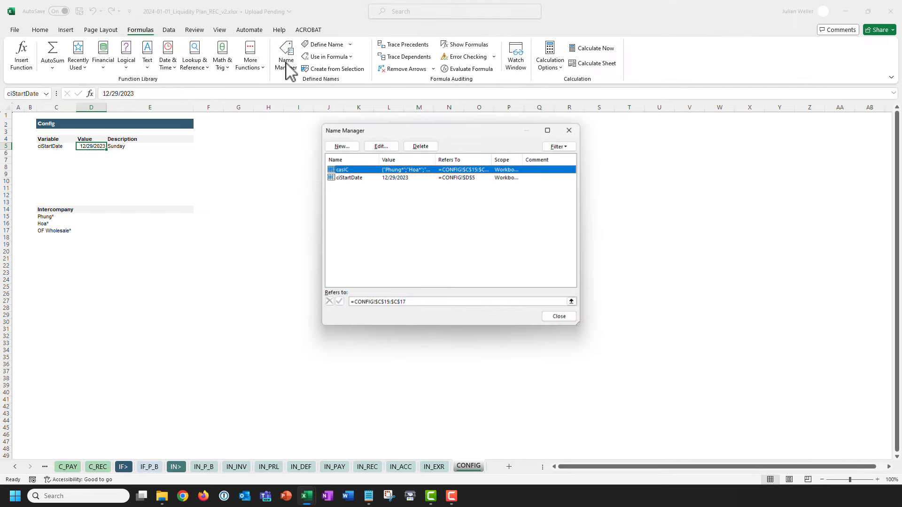
left_click(342, 146)
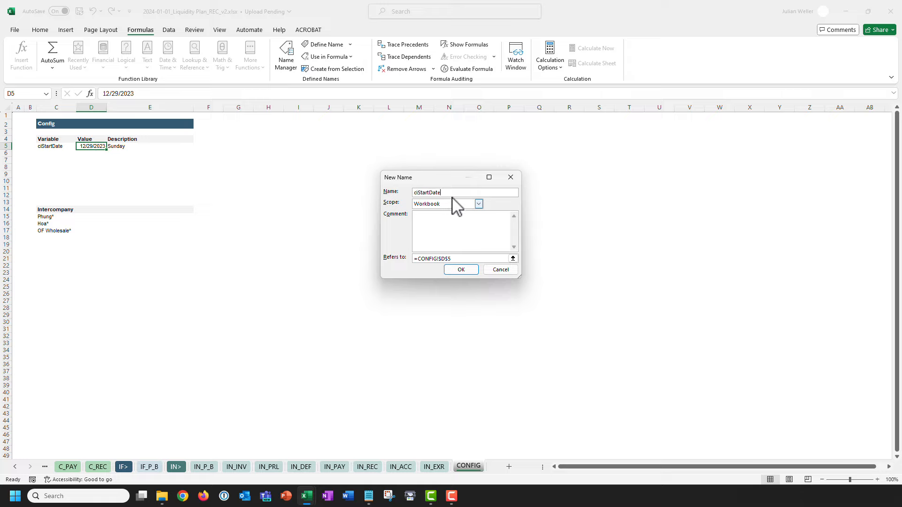
left_click(461, 270)
key("Escape")
left_click(40, 30)
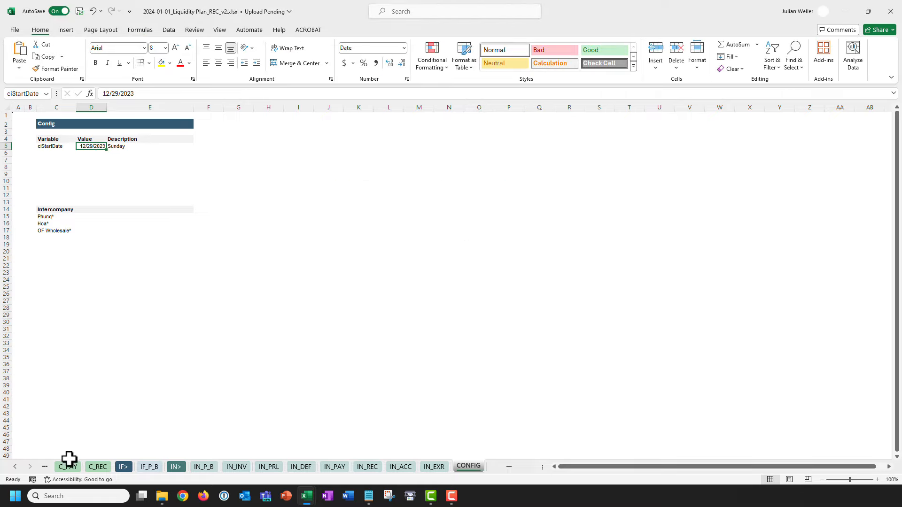
Set Payables D6 to =ciStartDate and remove its yellow fill.
left_click(68, 467)
type("=ciStartDate")
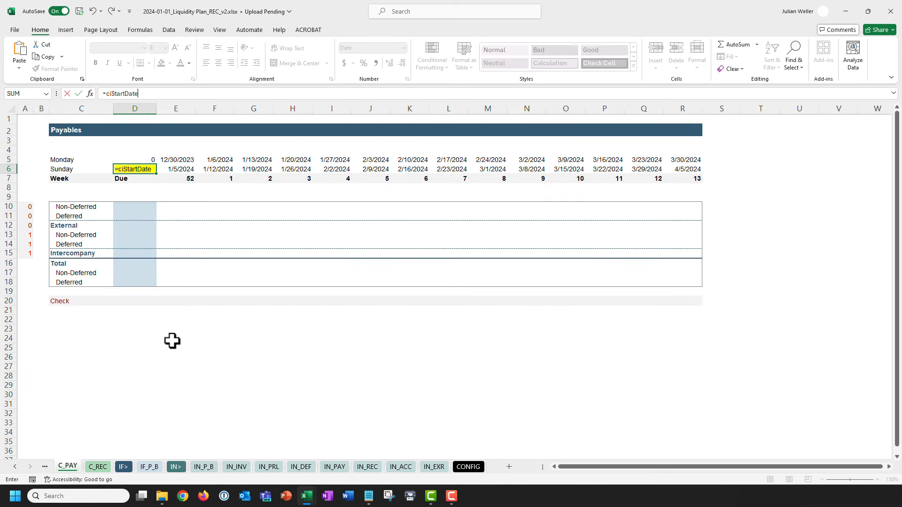
key("ctrl+Return")
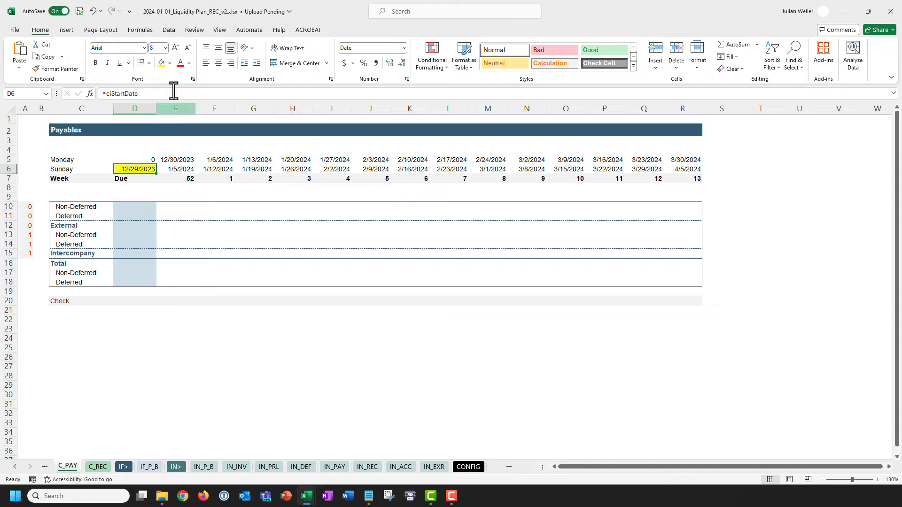
left_click(170, 63)
left_click(182, 191)
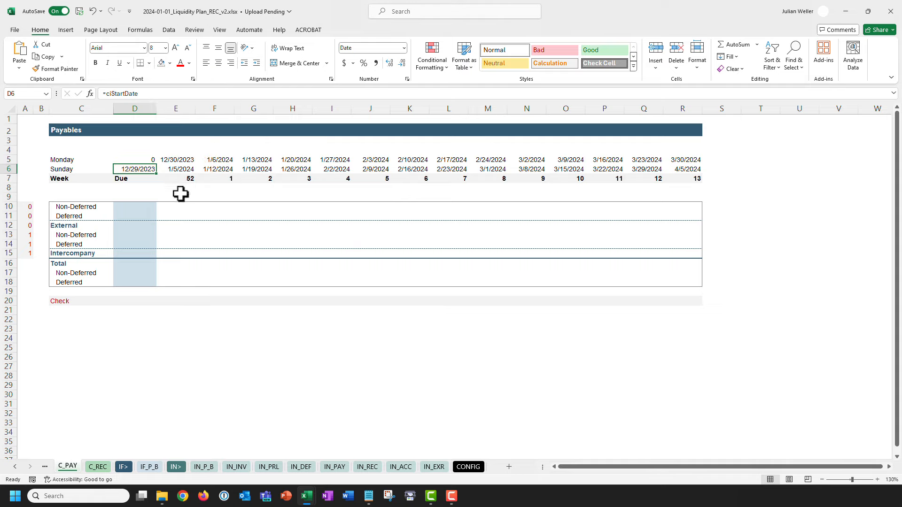
Inspect D10's SUMIFS formula and its undefined cfEURtokEUR reference without changing it.
left_click(140, 207)
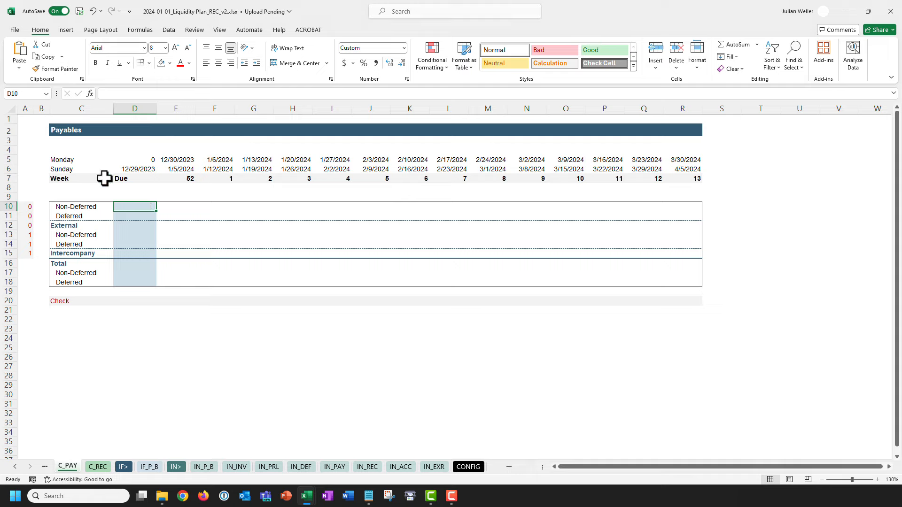
left_click(140, 93)
key("ctrl+v")
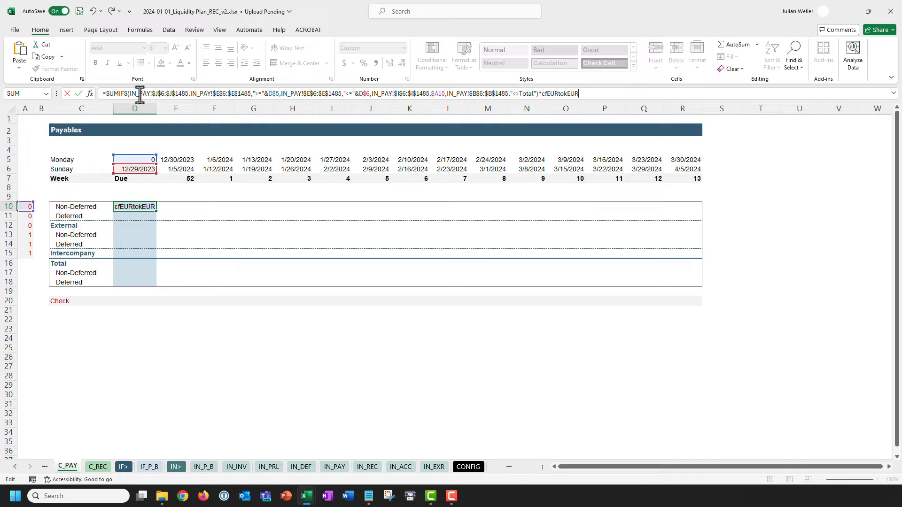
double_click(548, 94)
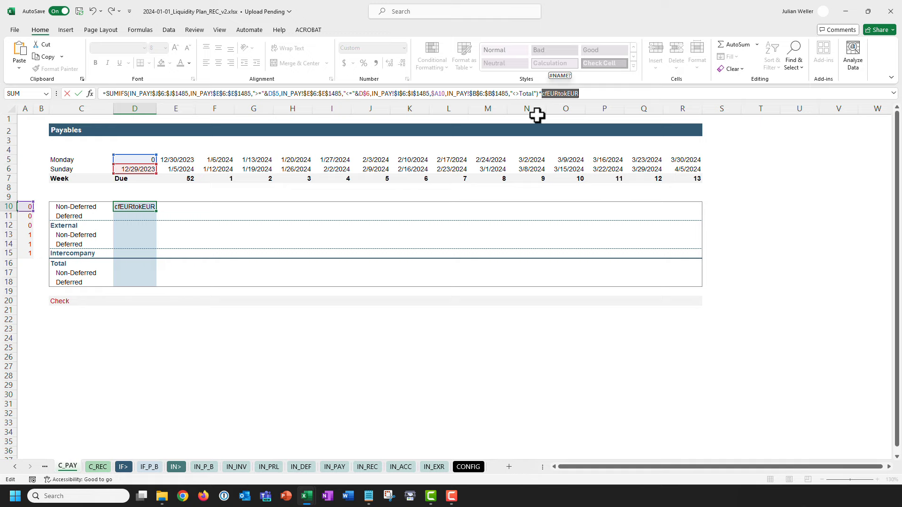
key("Escape")
Add the cfEURtokEUR variable in CONFIG row 6 with value =0.001.
left_click(469, 467)
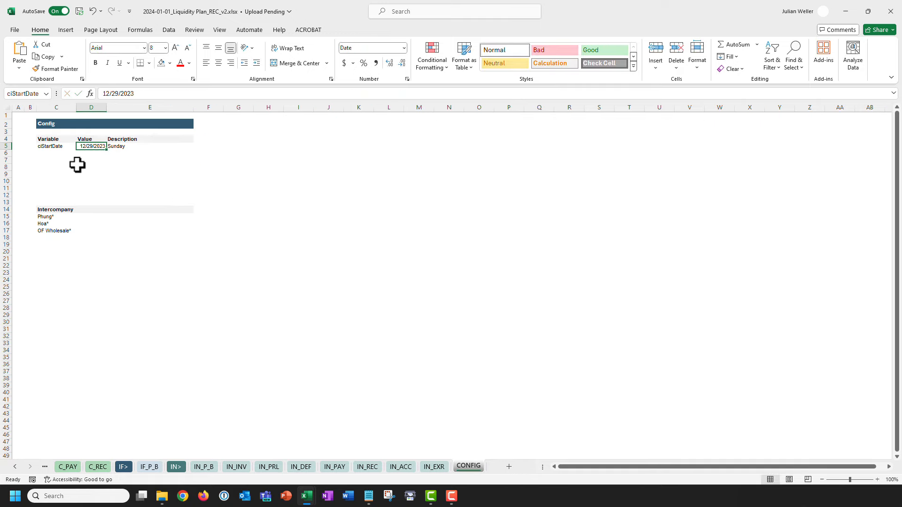
left_click(52, 154)
left_click(117, 94)
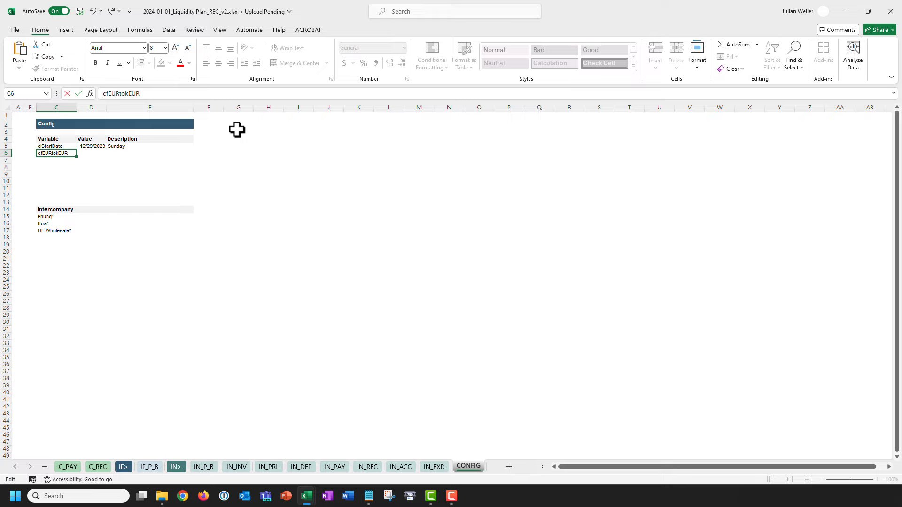
key("Tab")
type("=")
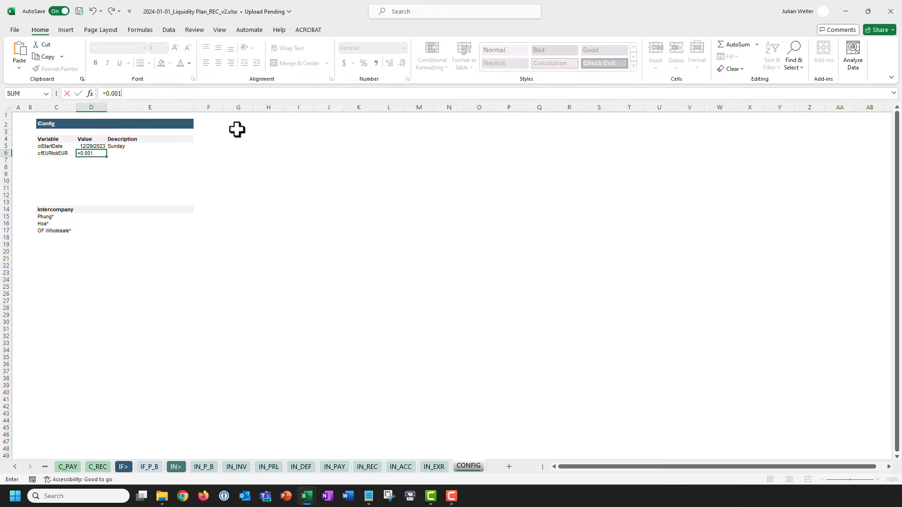
key("Return")
Name the value cell D6 cfEURtokEUR through the Name Box.
key("Up")
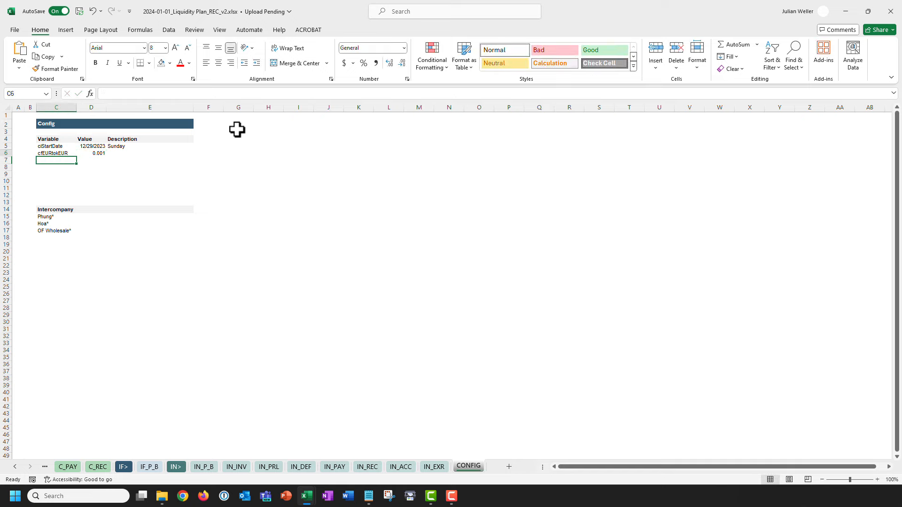
left_click_drag(147, 93, 48, 118)
key("ctrl+c")
key("Escape")
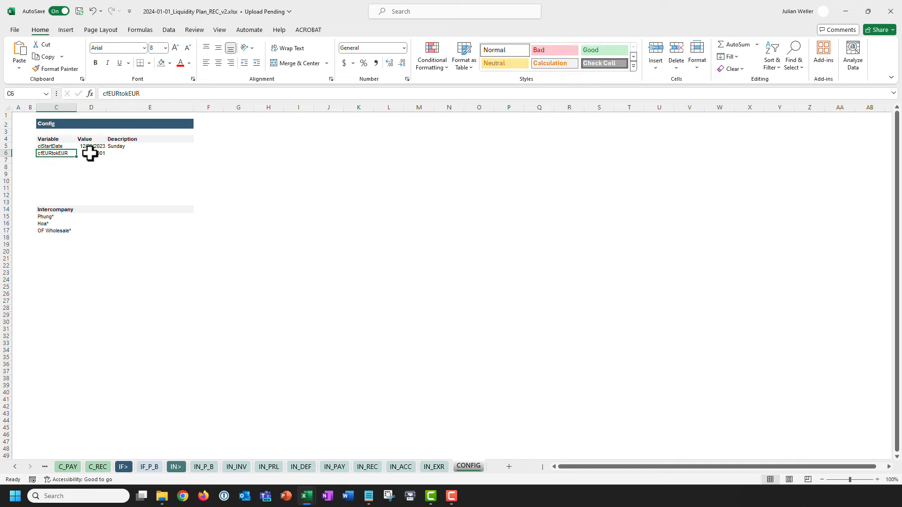
left_click(91, 153)
left_click(25, 93)
key("ctrl+v")
key("Return")
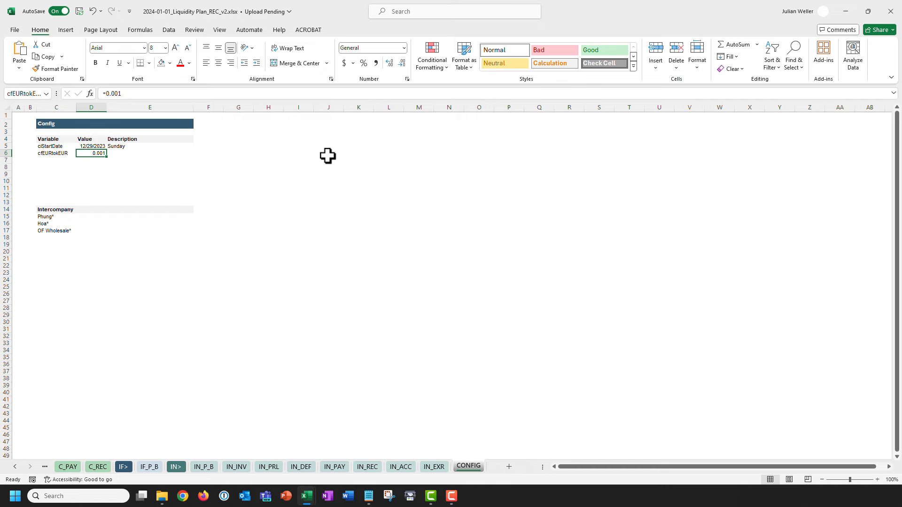
key("ctrl+Home")
left_click(71, 467)
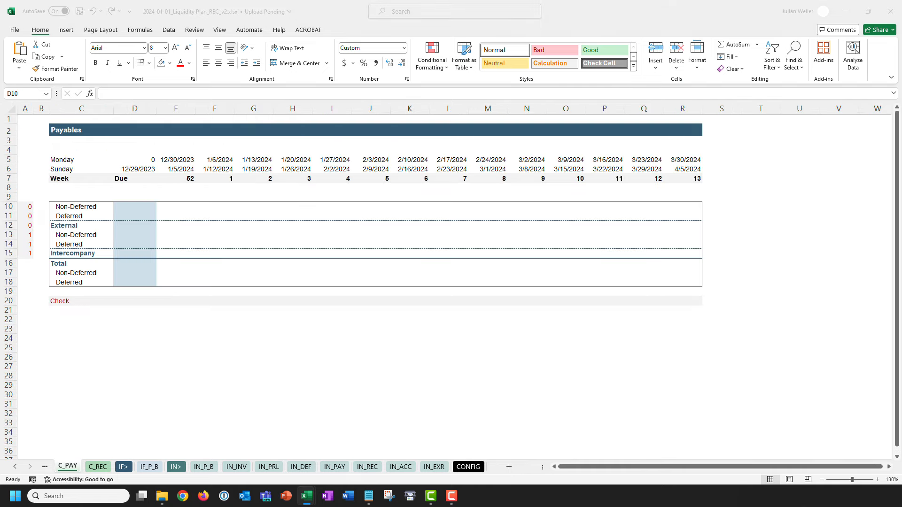
Re-enter D10's SUMIFS formula so it recalculates now that cfEURtokEUR exists.
left_click(163, 222)
left_click(181, 94)
key("ctrl+v")
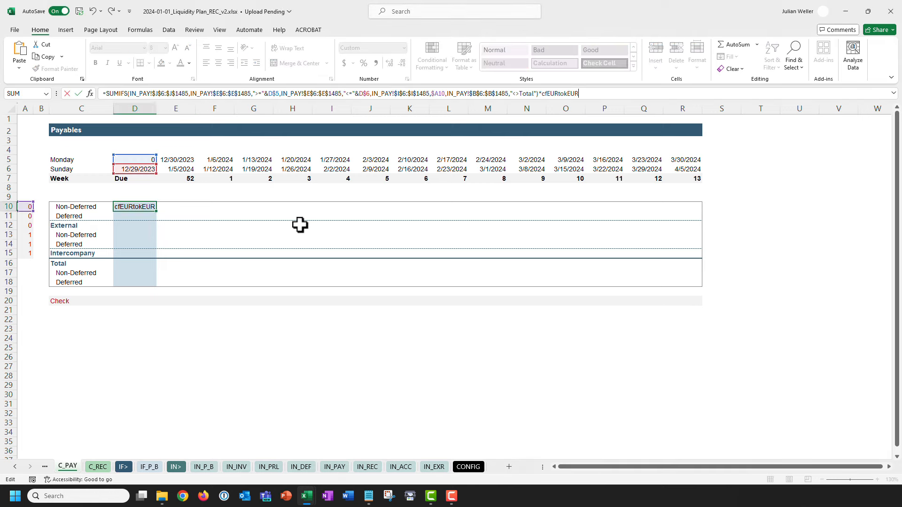
key("ctrl+Return")
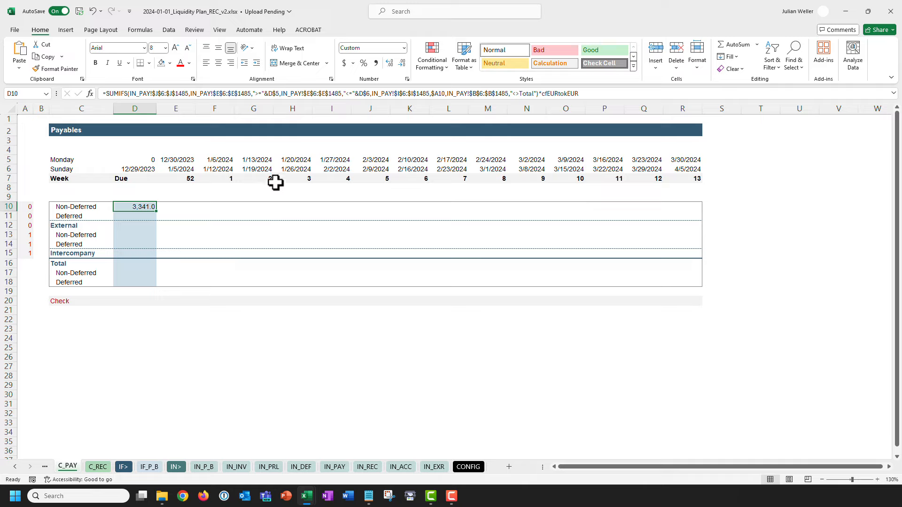
left_click(258, 96)
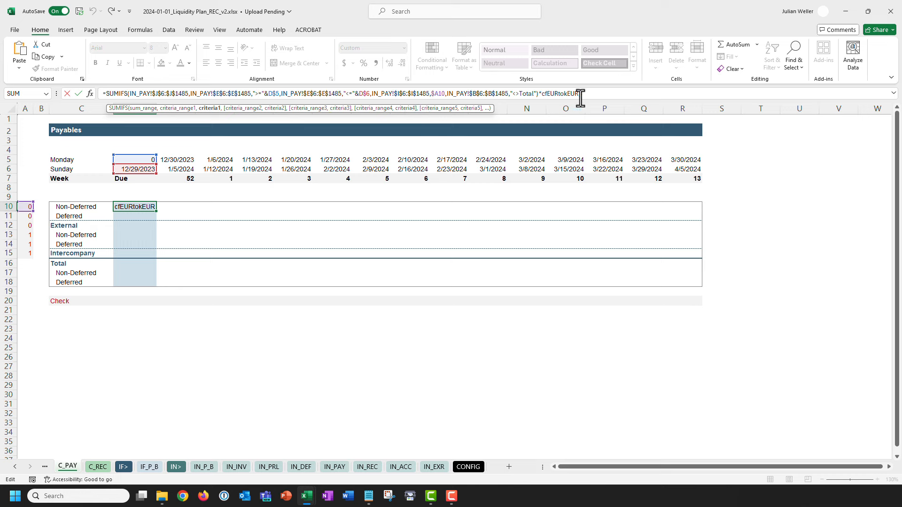
key("Escape")
Paste the D10:R10 formulas into D13:R13 as formulas only.
key("ctrl+c")
left_click(681, 207, "shift")
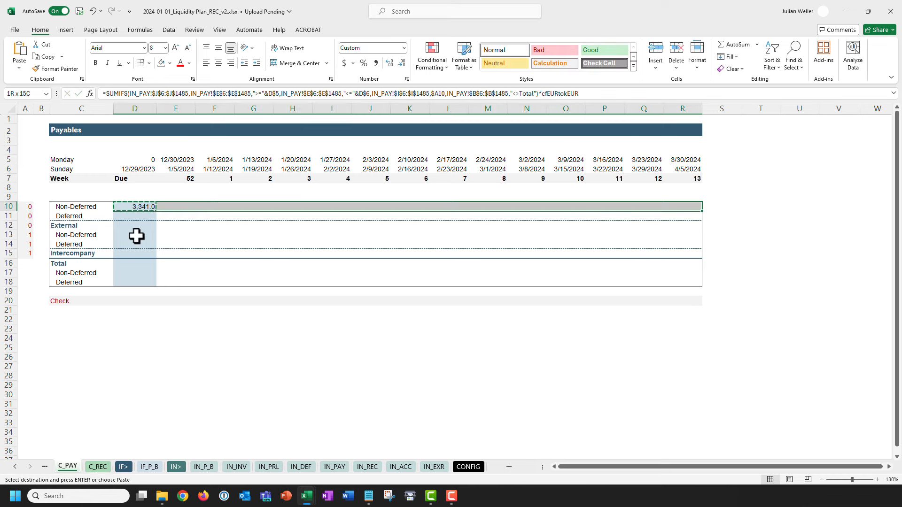
left_click_drag(136, 237, 679, 238)
key("ctrl+alt+v")
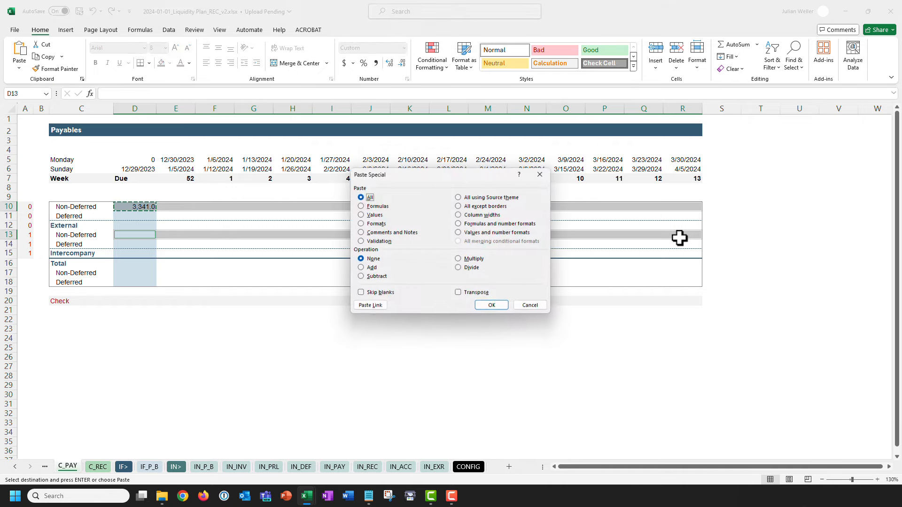
key("Return")
Start an INDEX formula in D11 for the deferred payables.
left_click(130, 216)
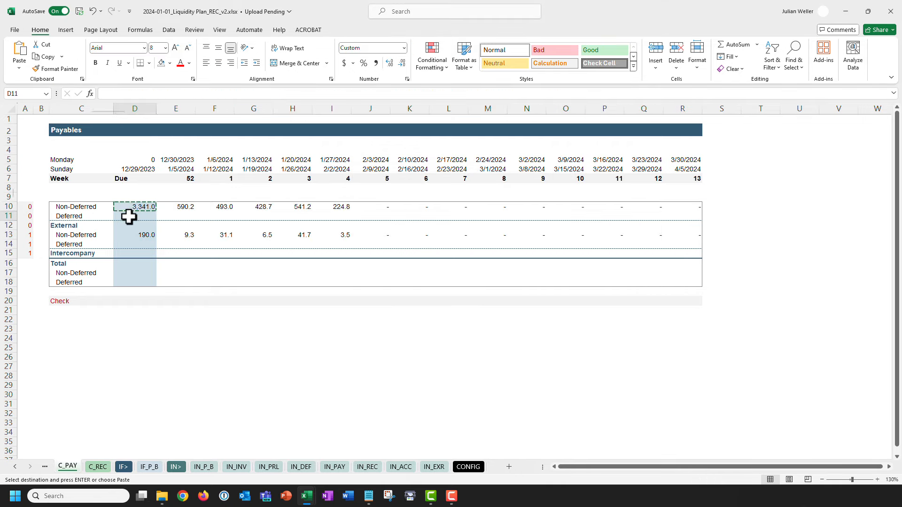
key("Escape")
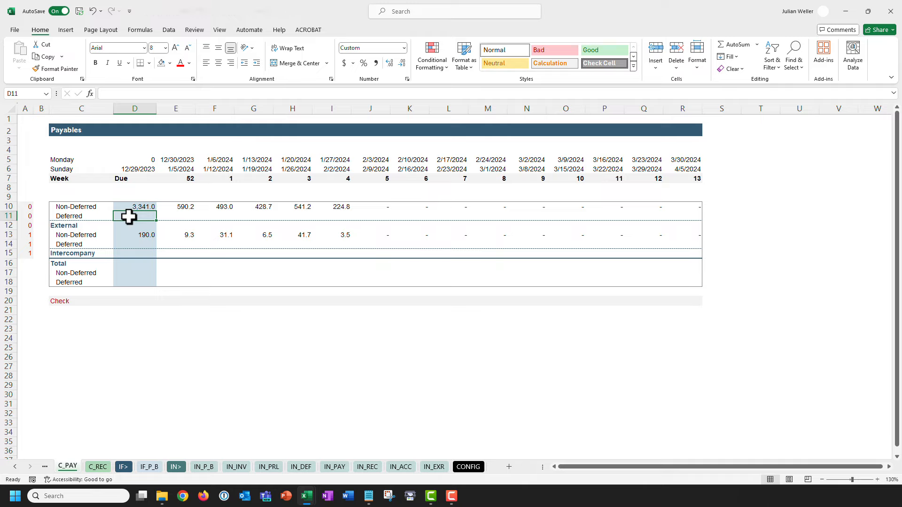
type("=INDEX(")
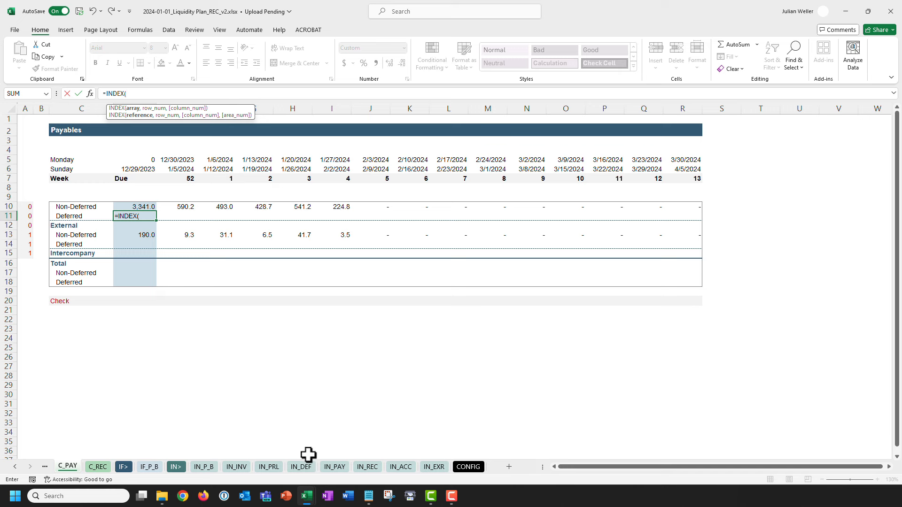
Build D11's INDEX over IN_DEF!$D$15:$R$16 with MATCHes on $B$15:$B$16 and $D$7:$R$7.
left_click(301, 466)
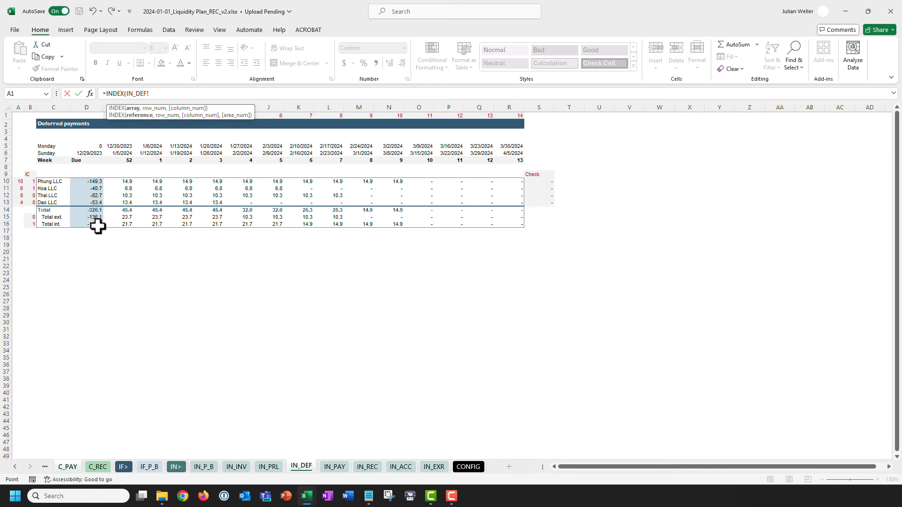
left_click_drag(91, 217, 497, 222)
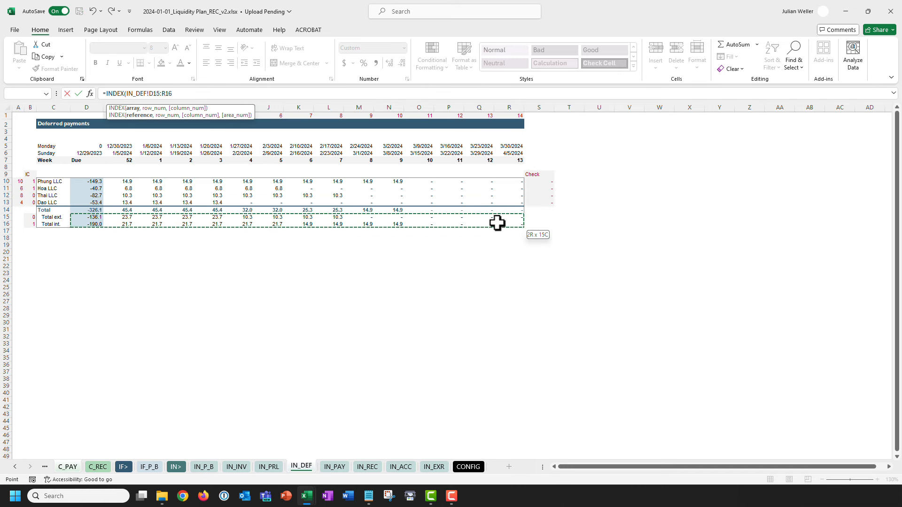
key("F4")
type(",MATCH(")
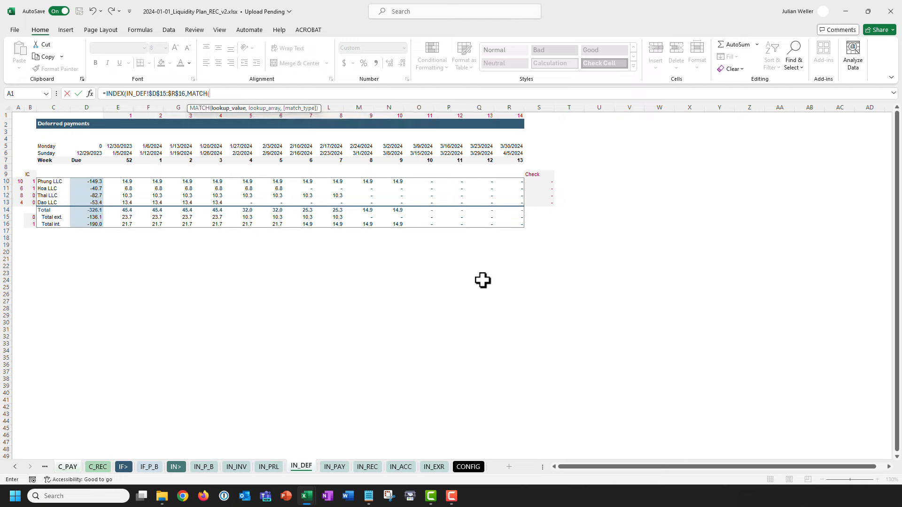
type(",")
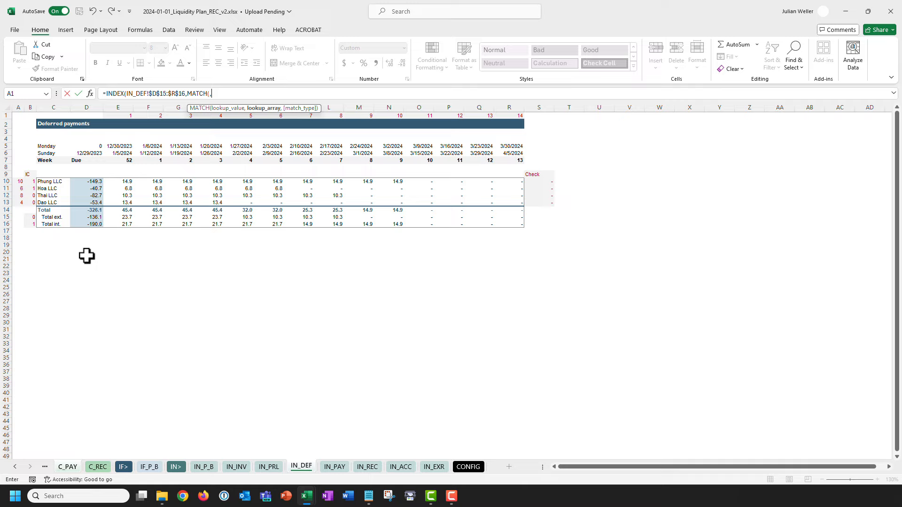
left_click_drag(31, 218, 31, 224)
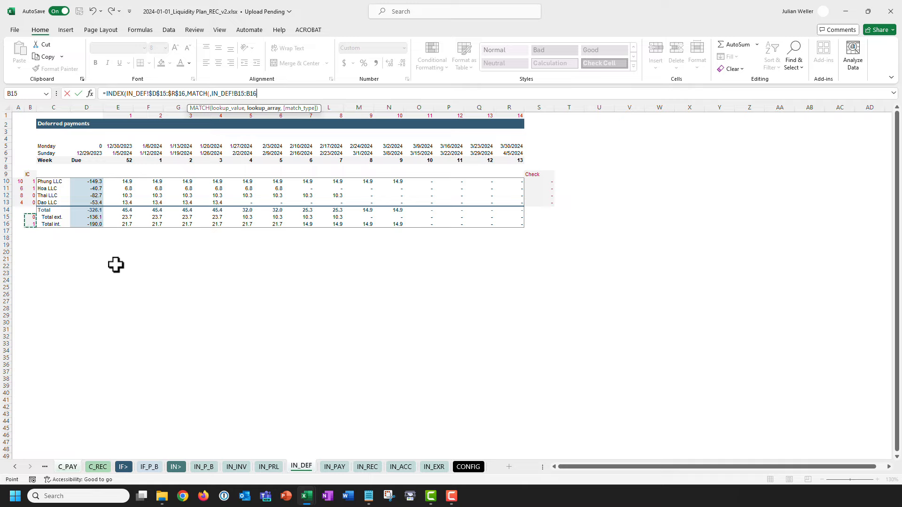
key("F4")
type(",0")
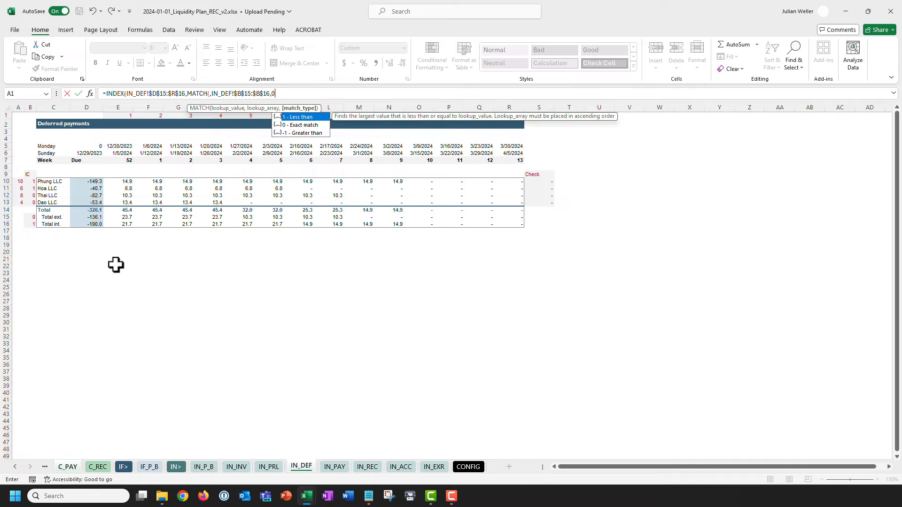
type("),mat")
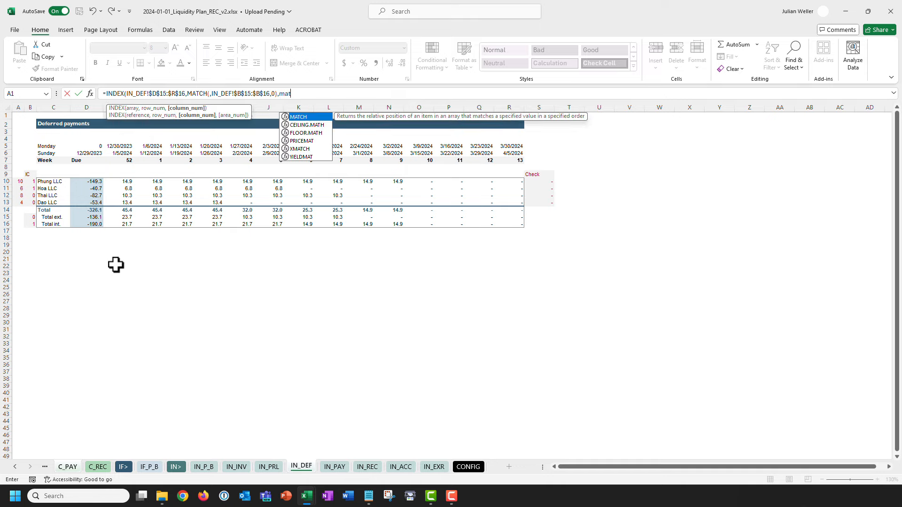
key("Tab")
left_click(85, 160)
key("ctrl+shift+Right")
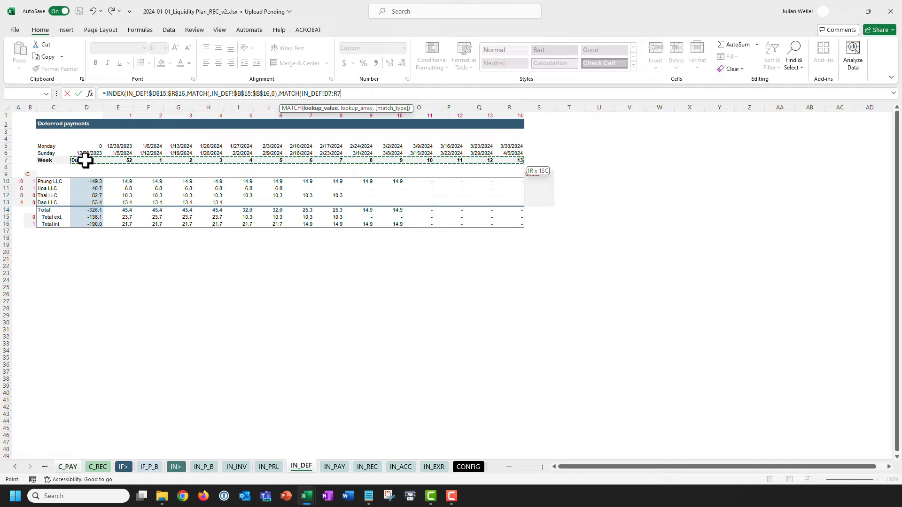
key("F4")
type(",")
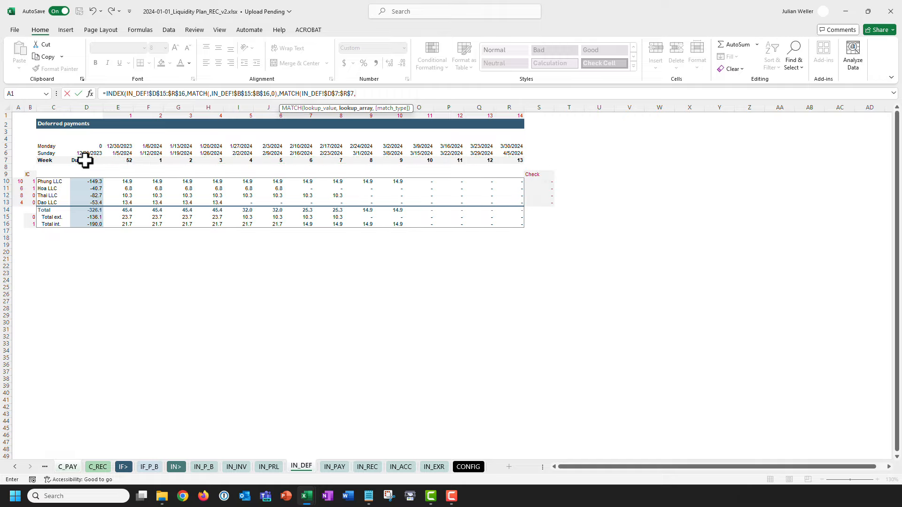
type("0))")
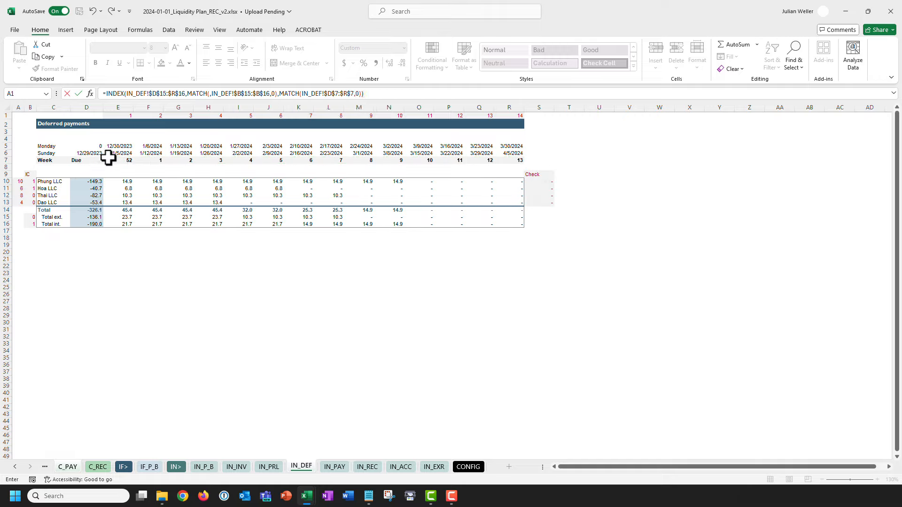
Use $A11 and D$7 as the MATCH lookup values and commit D11, showing -136.1.
left_click(300, 94)
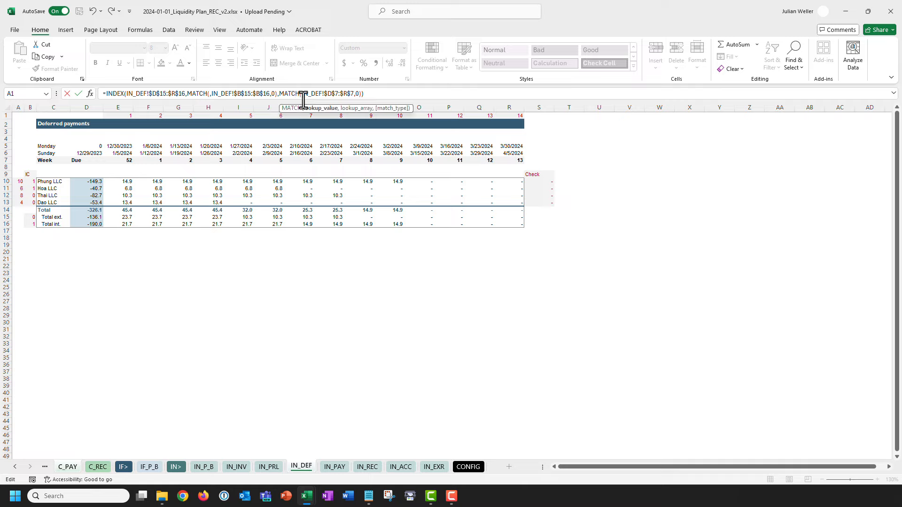
left_click(210, 94)
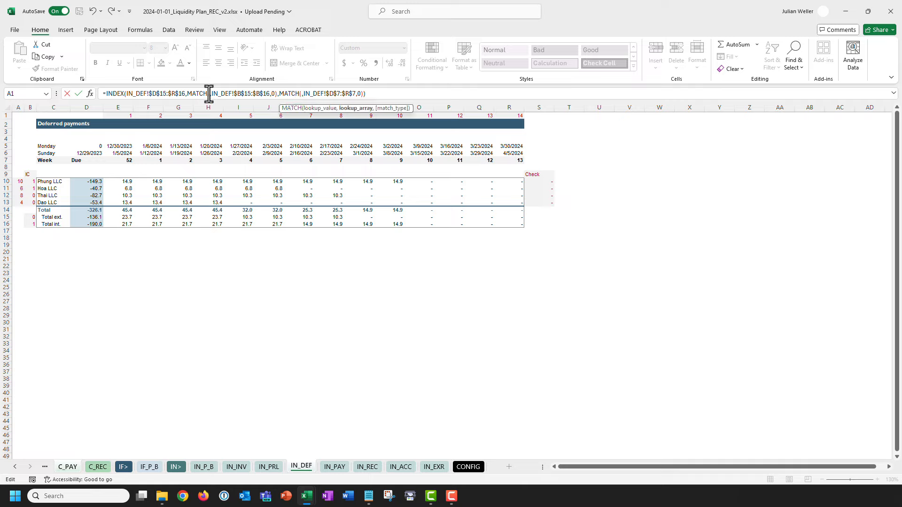
left_click(69, 467)
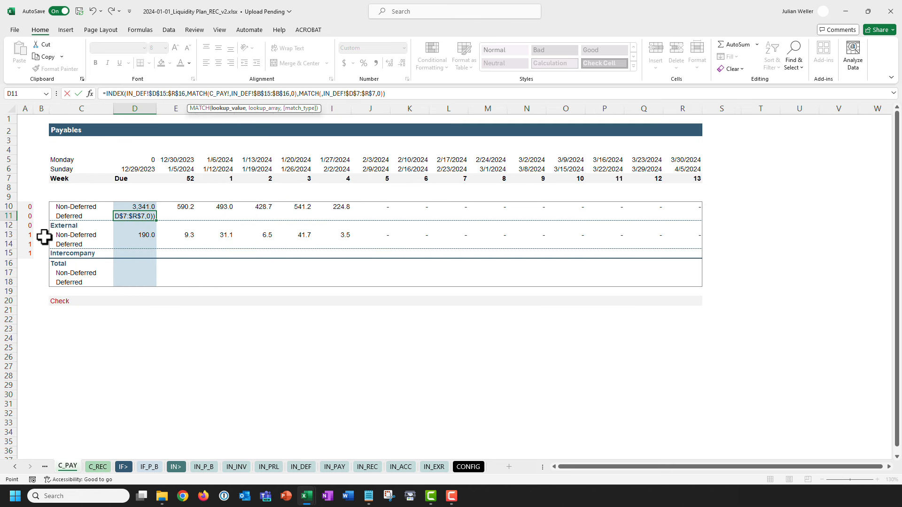
left_click(27, 217)
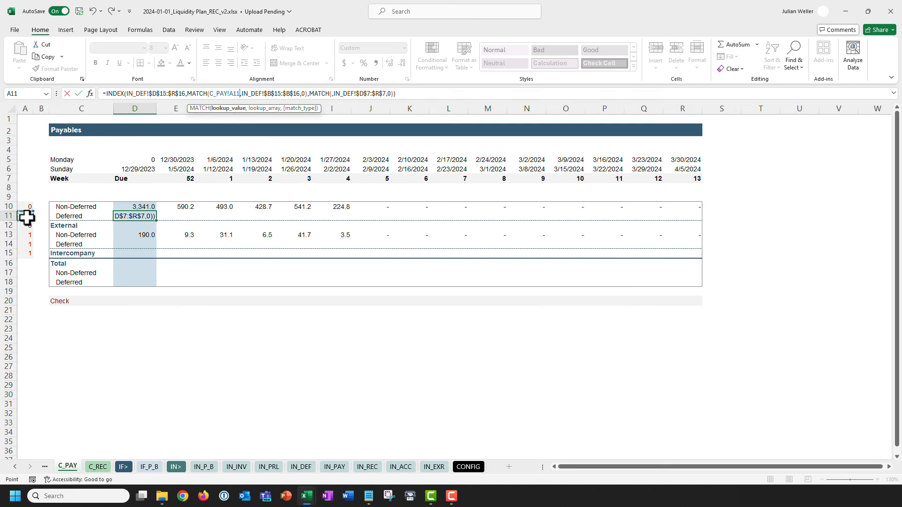
key("F4")
key("F4")
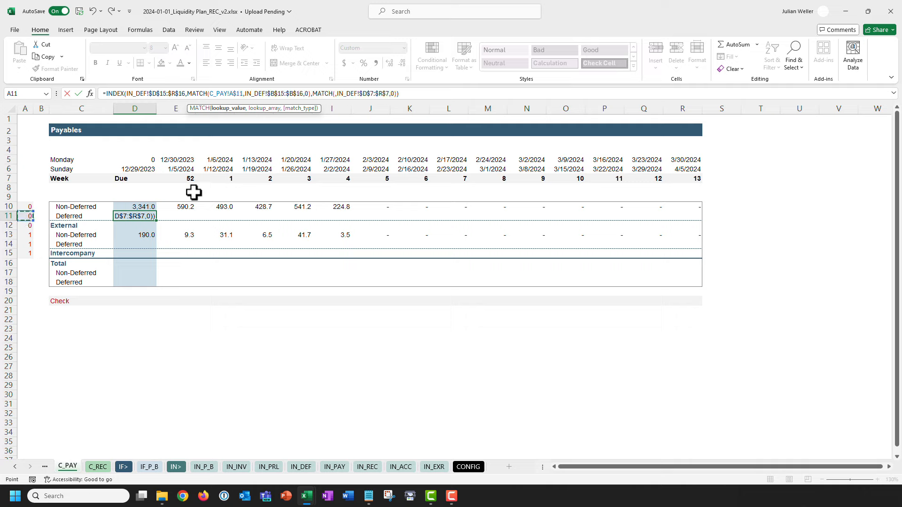
key("F4")
left_click(208, 93)
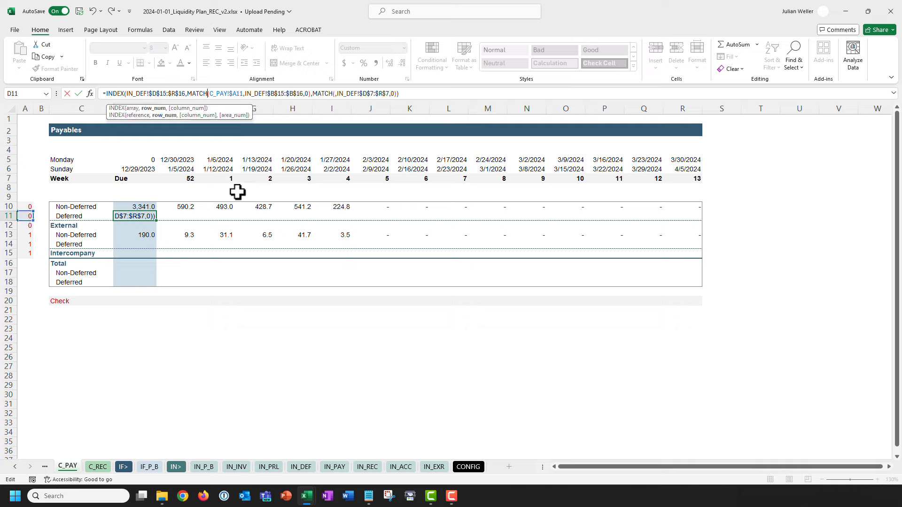
key("BackSpace")
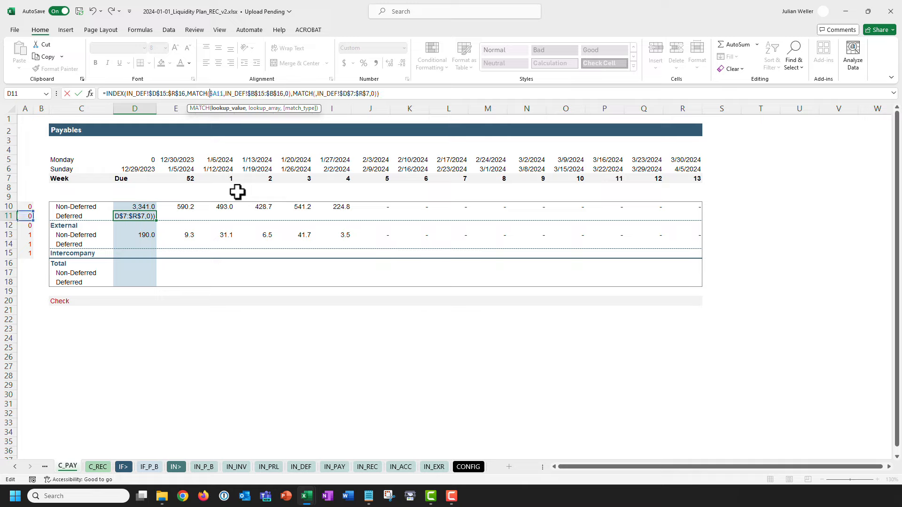
left_click(314, 94)
left_click(142, 179)
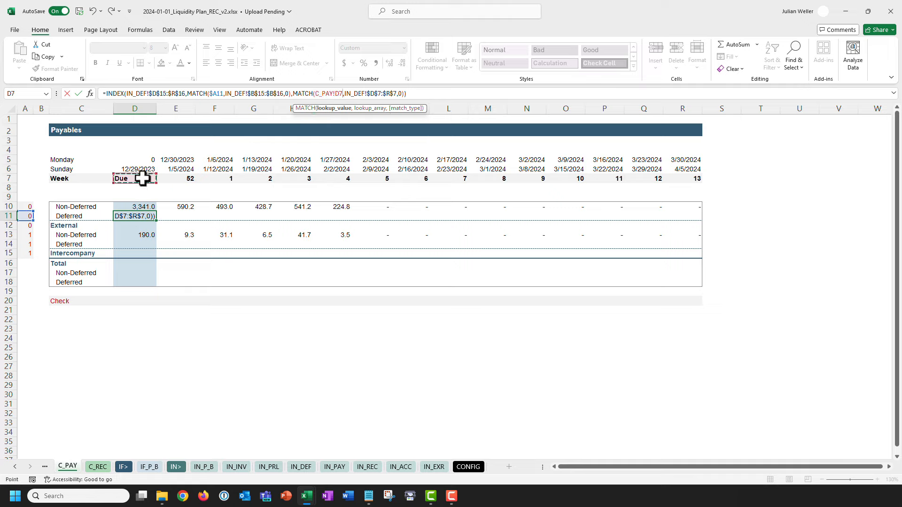
key("F4")
key("F4")
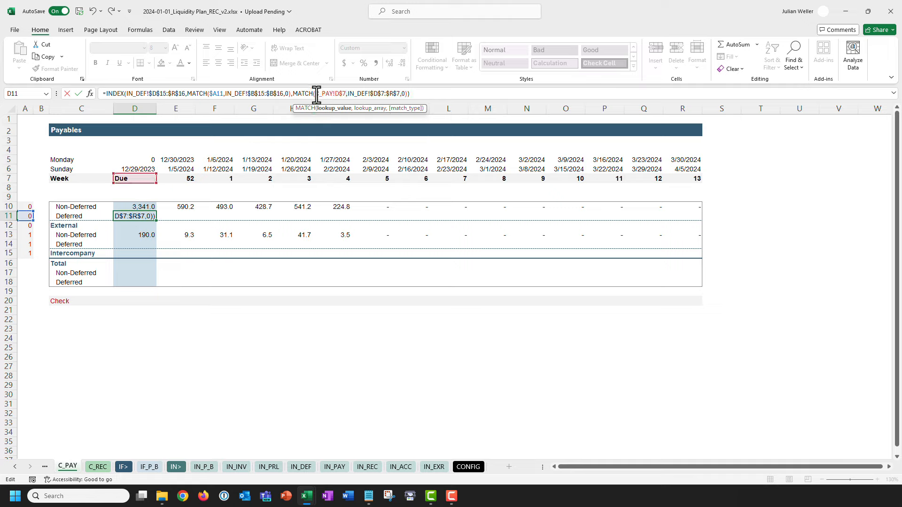
key("BackSpace")
key("BackSpace")
key("BackSpace")
key("BackSpace")
key("BackSpace")
key("BackSpace")
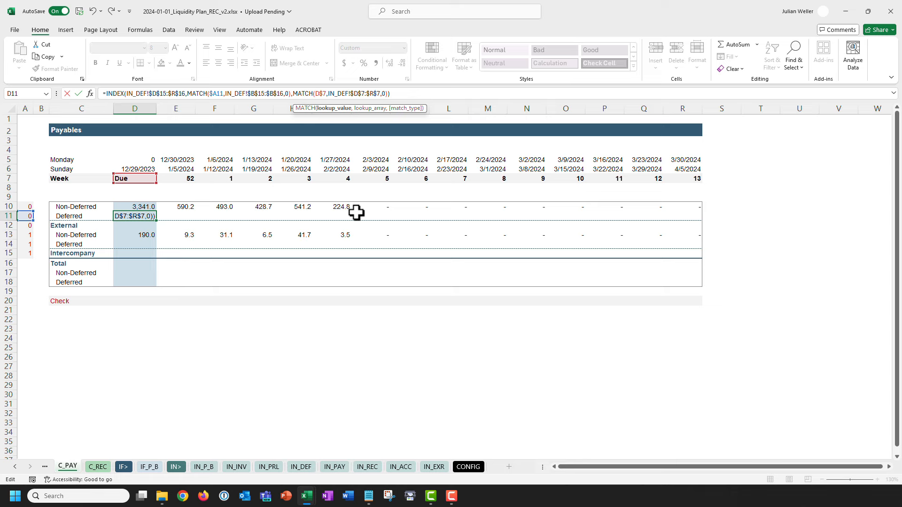
key("Return")
key("Up")
Paste the Deferred lookup formula across E11:R11 and the Intercompany Deferred row 14 as formulas.
key("ctrl+c")
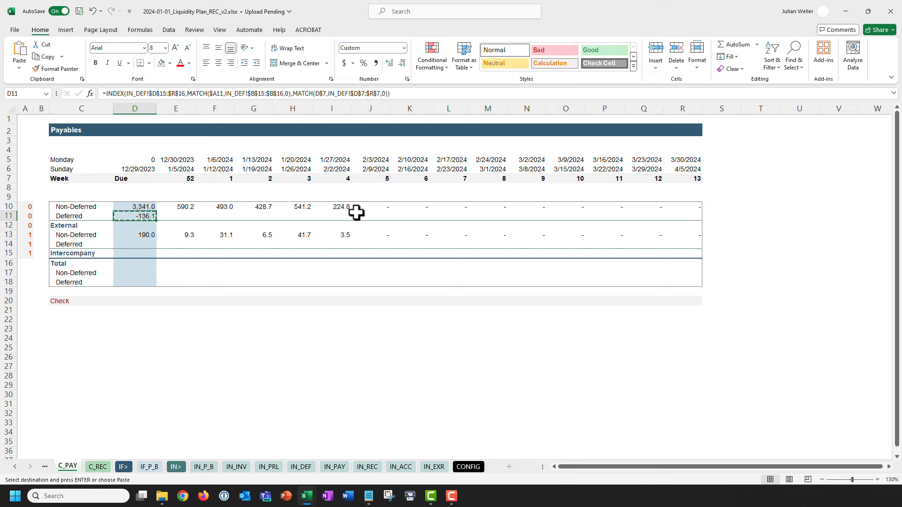
key("Up")
key("ctrl+Right")
key("Down")
key("ctrl+shift+Left")
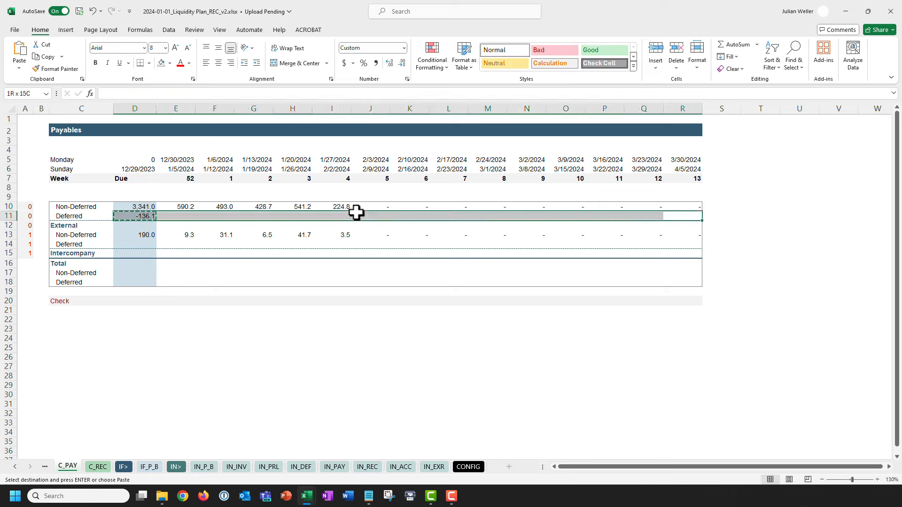
key("ctrl+alt+v")
key("f")
key("Return")
key("Down")
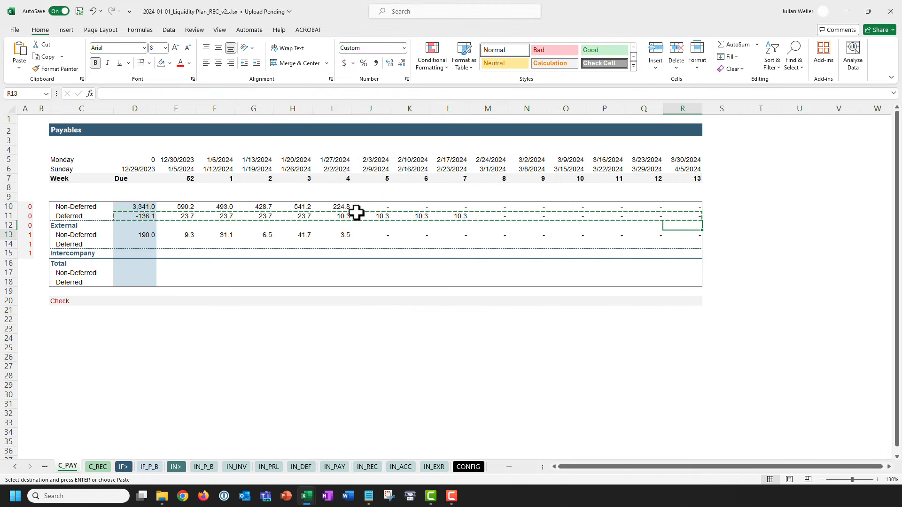
key("Down")
key("ctrl+shift+Left")
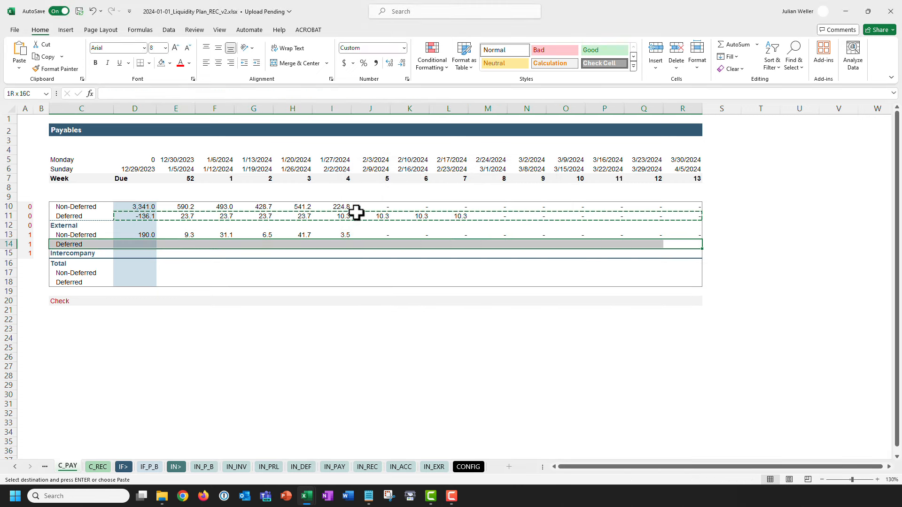
key("shift+Right")
key("ctrl+alt+v")
key("f")
key("Return")
key("Escape")
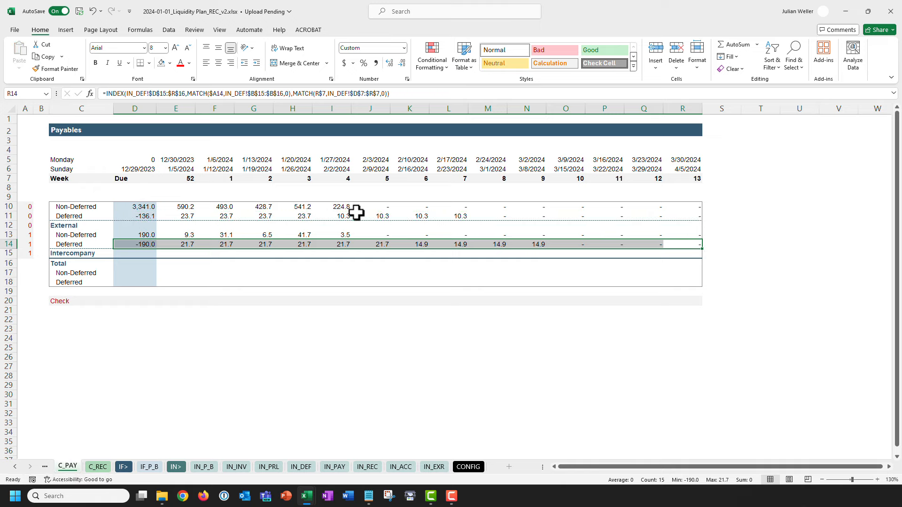
Enter =SUM(D10:D11) in D12 and paste it across all weeks of rows 12 and 15.
left_click(137, 226)
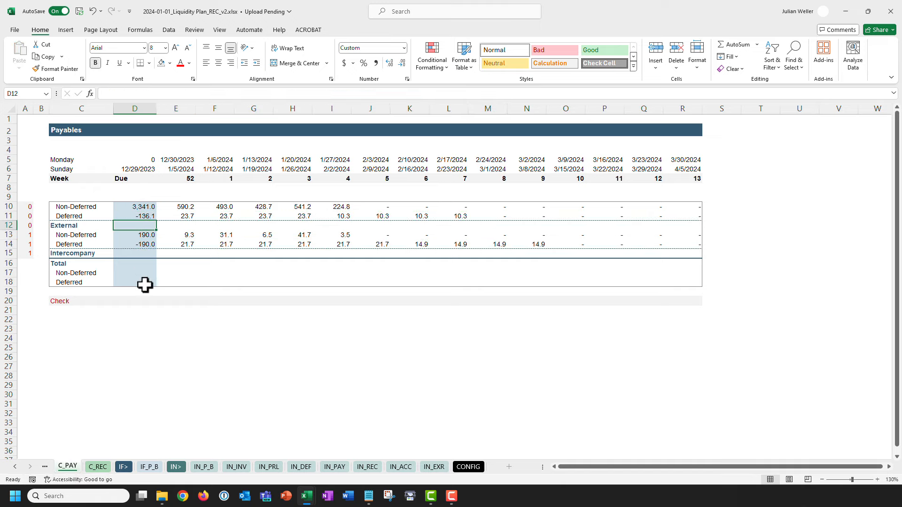
type("=sum(d10:d11)")
key("ctrl+Return")
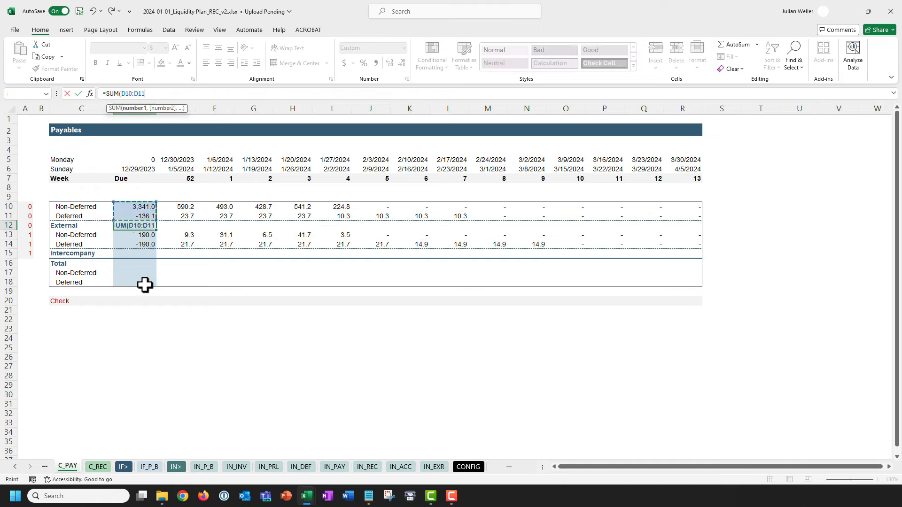
key("ctrl+c")
key("ctrl+shift+Right")
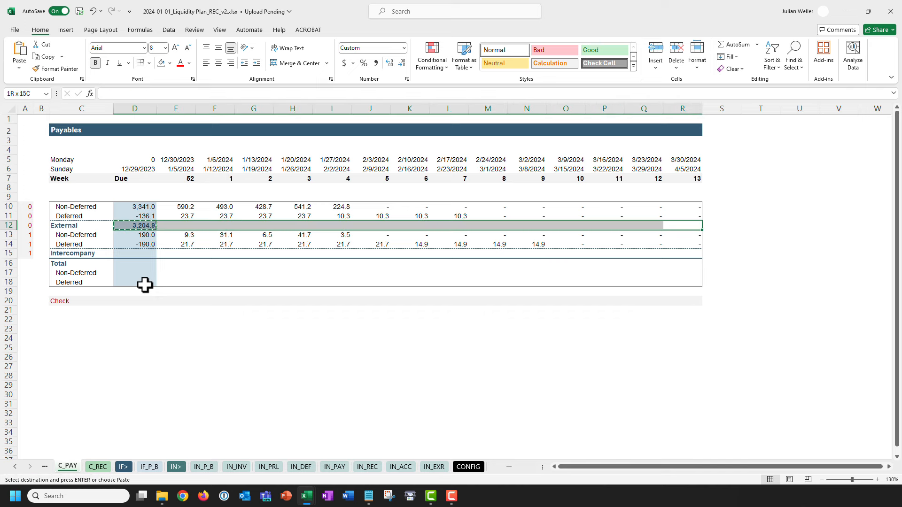
key("ctrl+alt+v")
key("Return")
key("ctrl+Right")
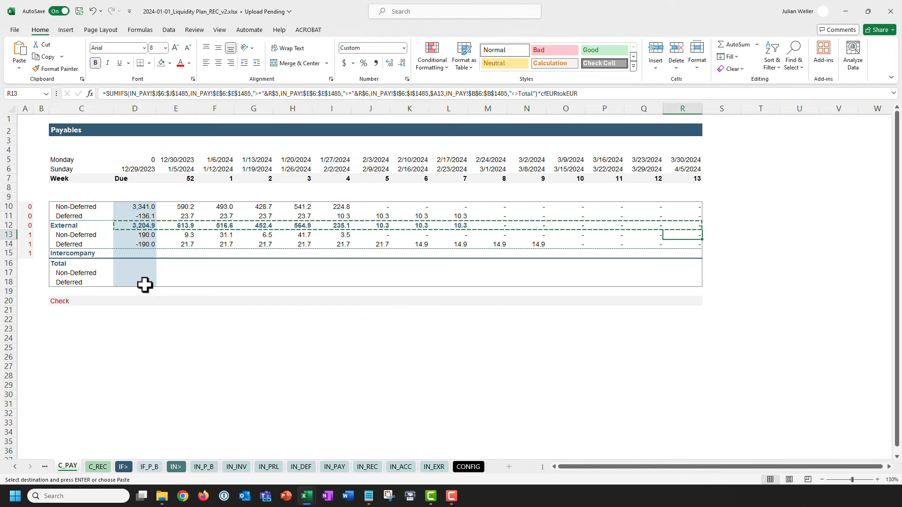
key("Down")
key("Down")
key("Down")
key("ctrl+shift+Left")
key("shift+Right")
key("ctrl+alt+v")
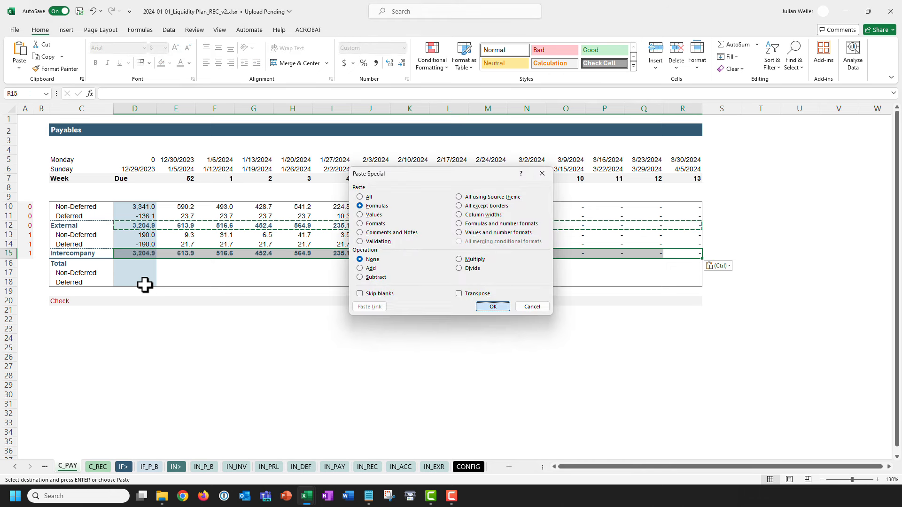
key("Return")
key("Escape")
Enter =SUM(D12:D15) in Total cell D16 and paste it across all weeks.
key("Down")
key("ctrl+Left")
key("Right")
type("=")
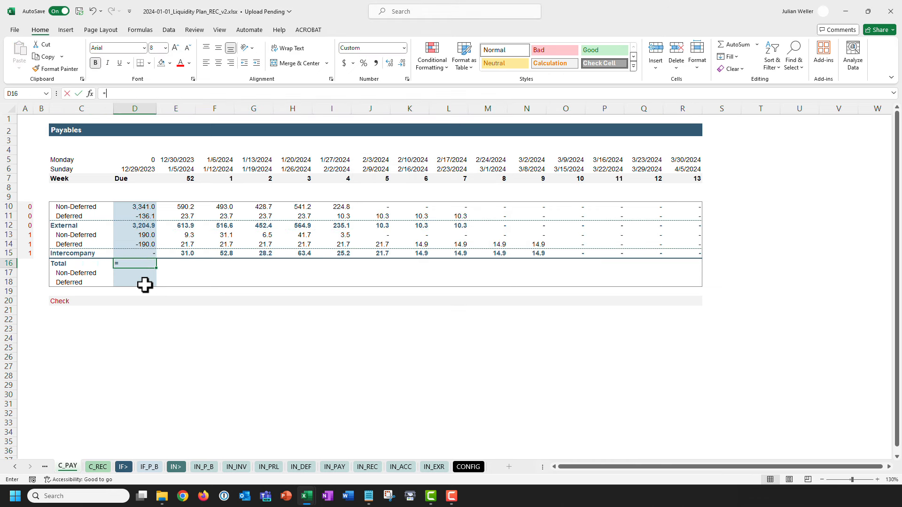
type("SUM(")
left_click(125, 226)
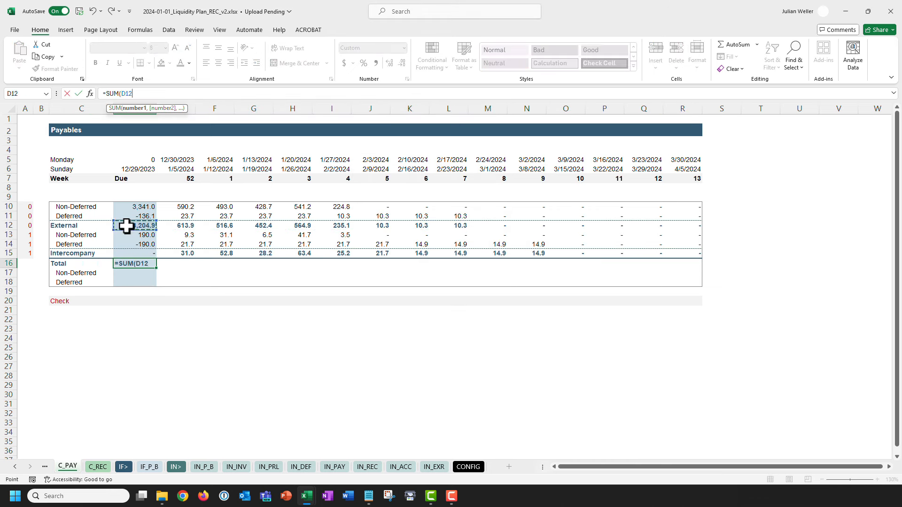
left_click_drag(126, 226, 126, 254)
key("Return")
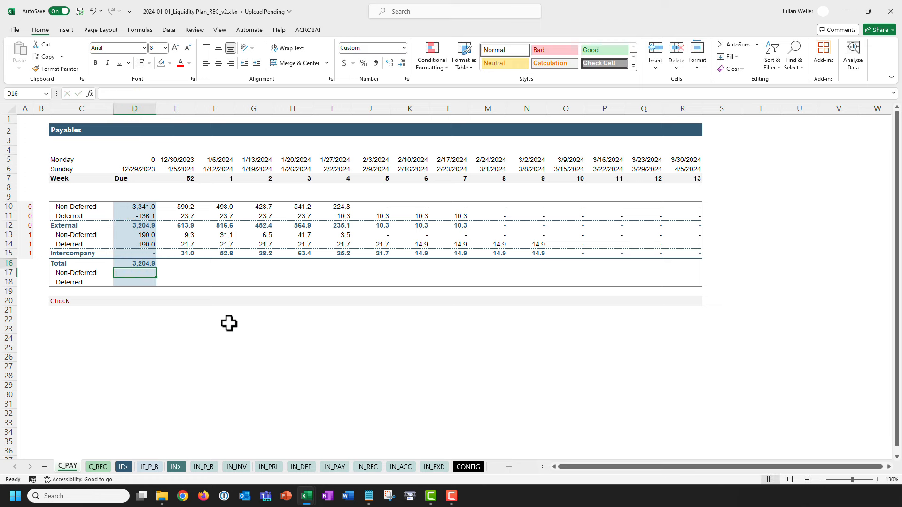
key("Up")
key("ctrl+Right")
key("ctrl+shift+Left")
key("ctrl+c")
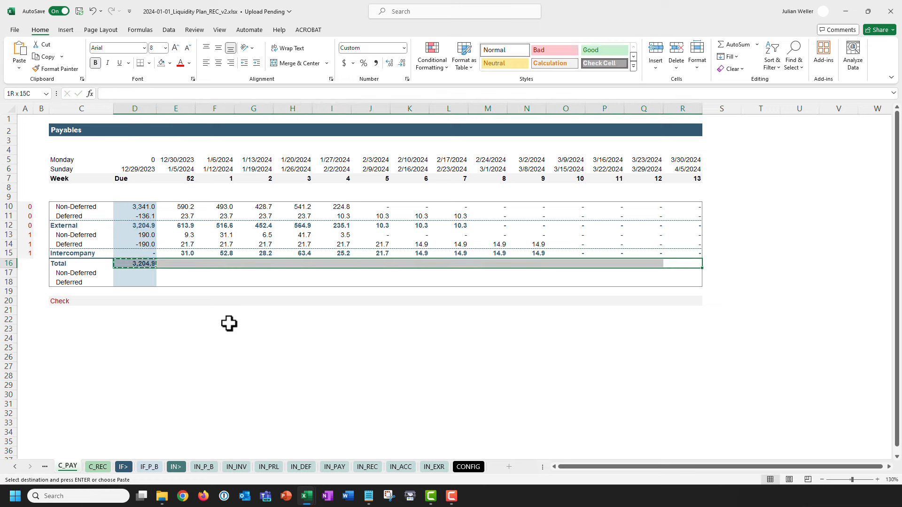
key("ctrl+alt+v")
key("f")
key("Return")
key("ctrl+Home")
key("Escape")
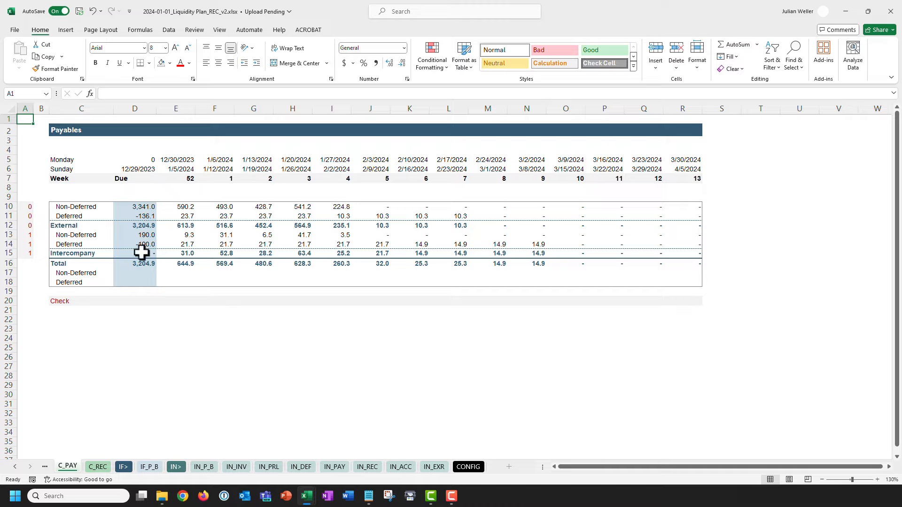
Select the External and Intercompany labels and header rows, then review the D10:D12 formulas.
left_click(95, 226)
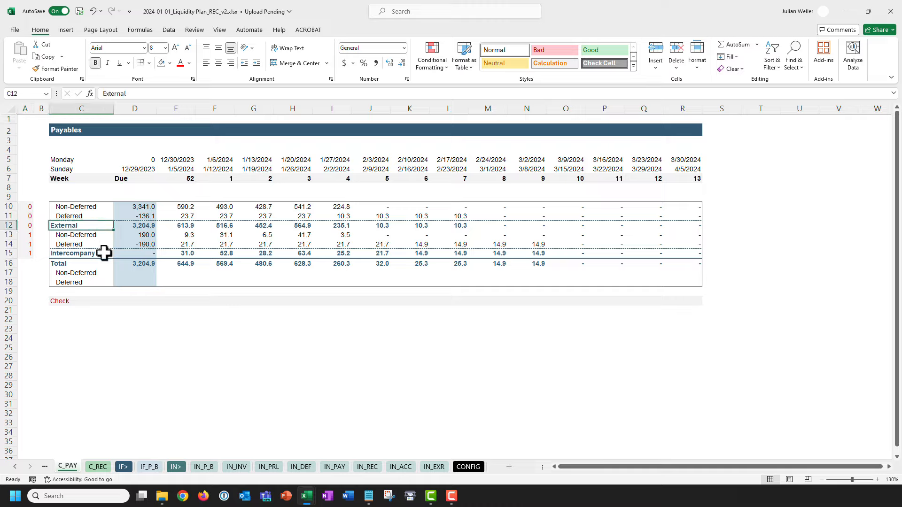
left_click(104, 253, "ctrl")
left_click_drag(141, 180, 674, 170)
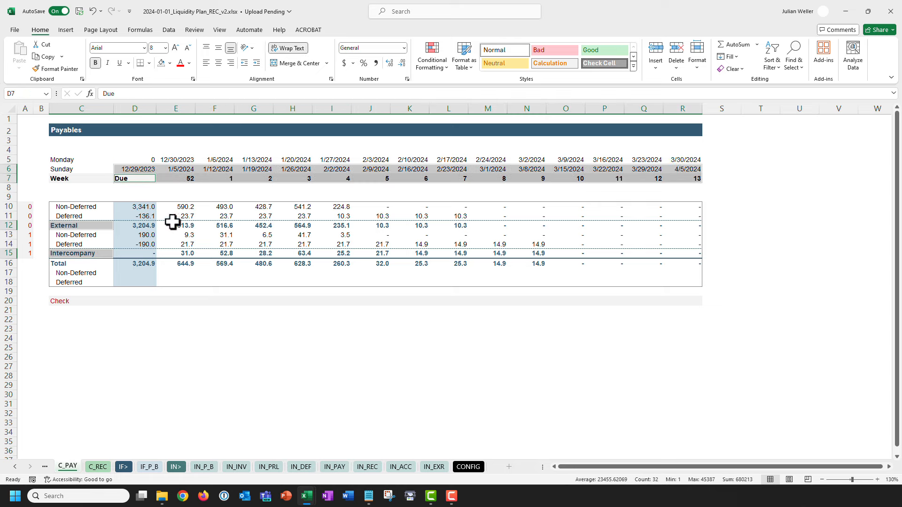
left_click(123, 208)
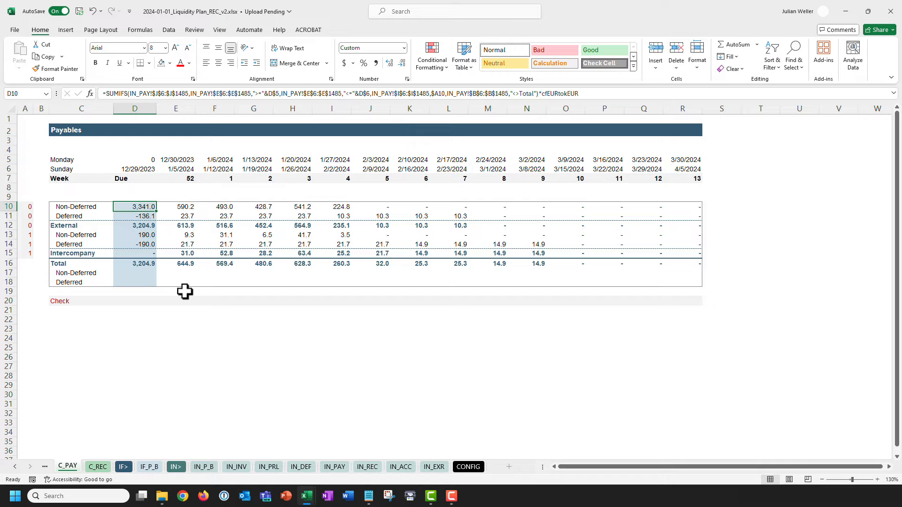
key("Return")
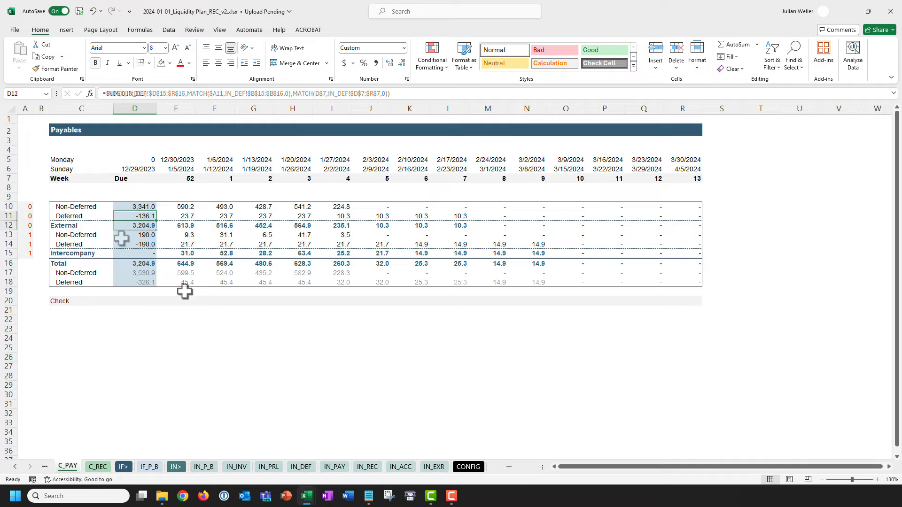
key("Return")
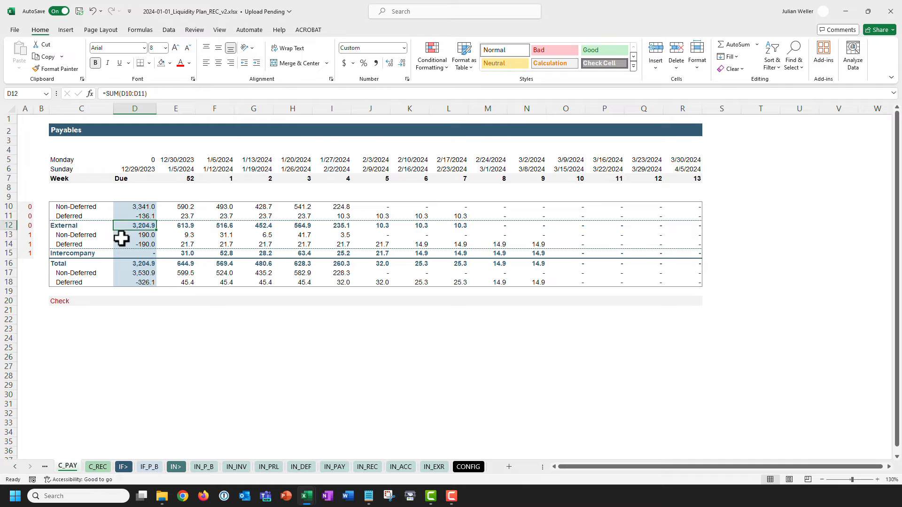
left_click(124, 299)
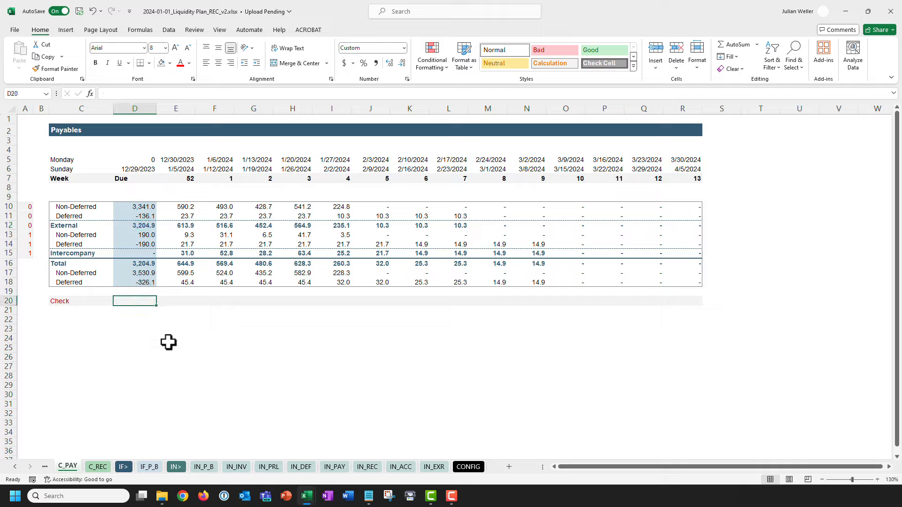
Start the D20 Check formula as INDEX of the IN_DEF Total row, MATCHed on the week header.
type("=INDEX(")
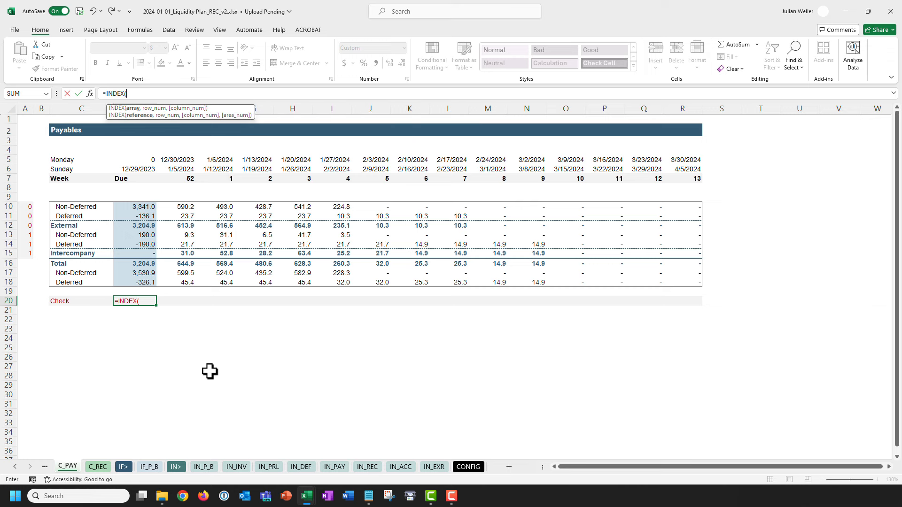
left_click(296, 465)
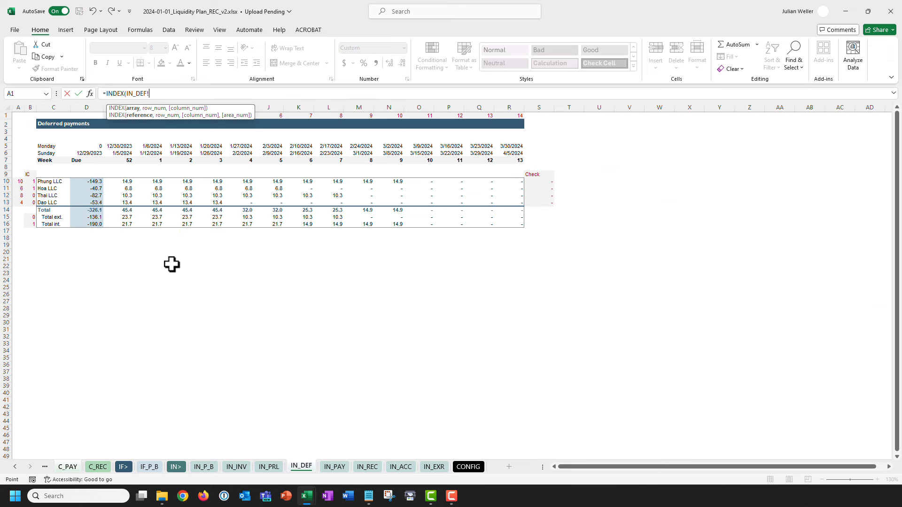
left_click(91, 210)
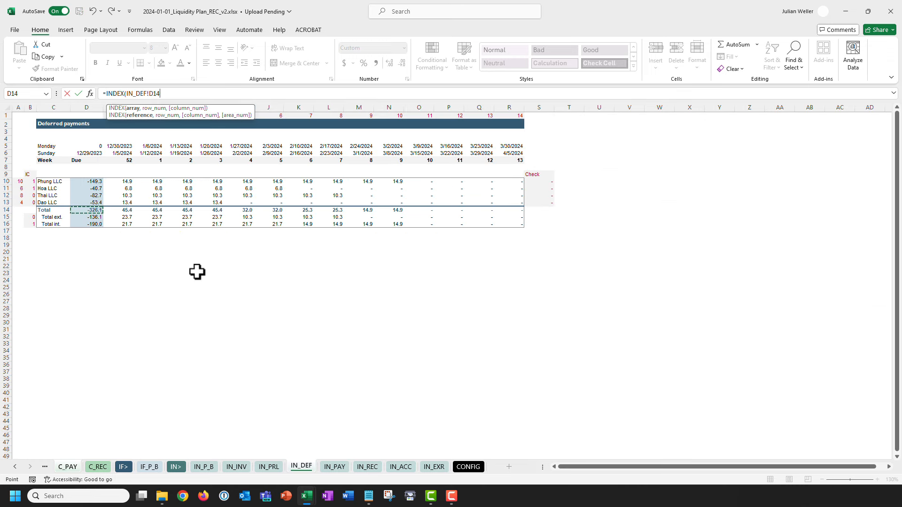
key("ctrl+shift+Right")
key("F4")
type(",mat")
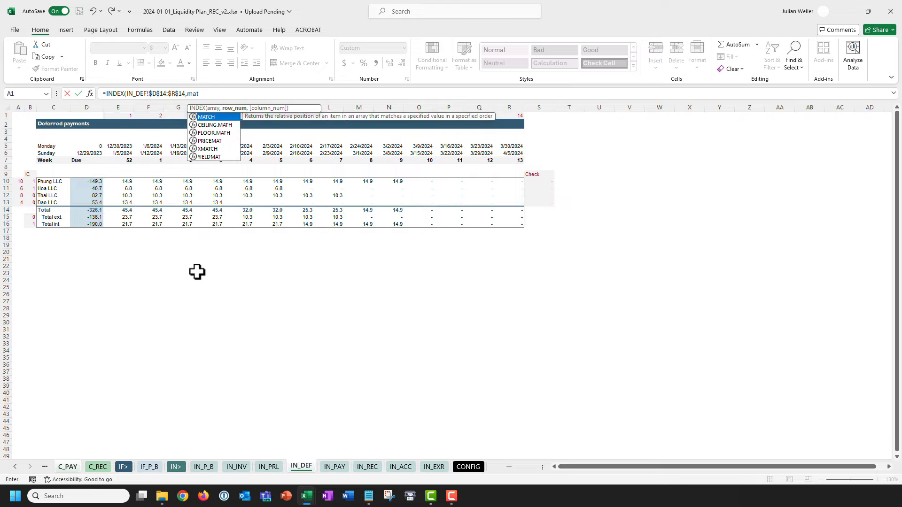
key("Tab")
left_click(86, 160)
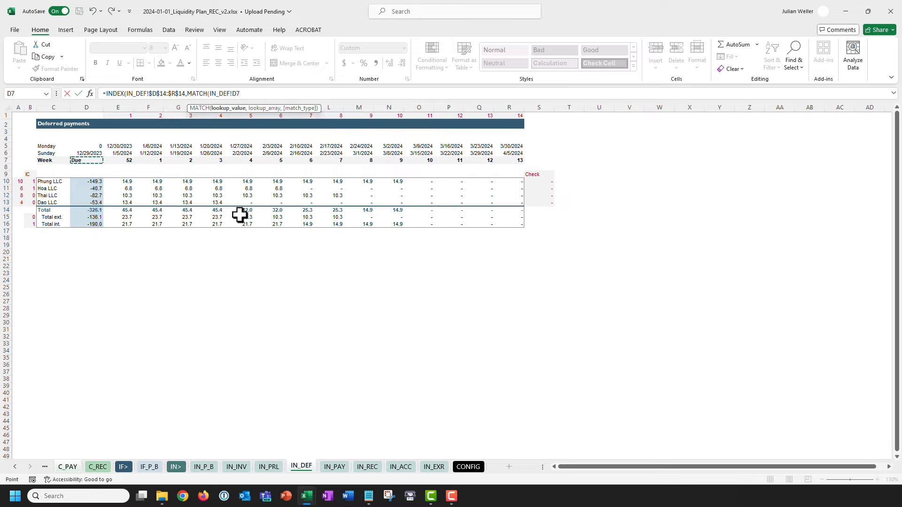
key("ctrl+shift+Right")
key("F4")
type(",0")
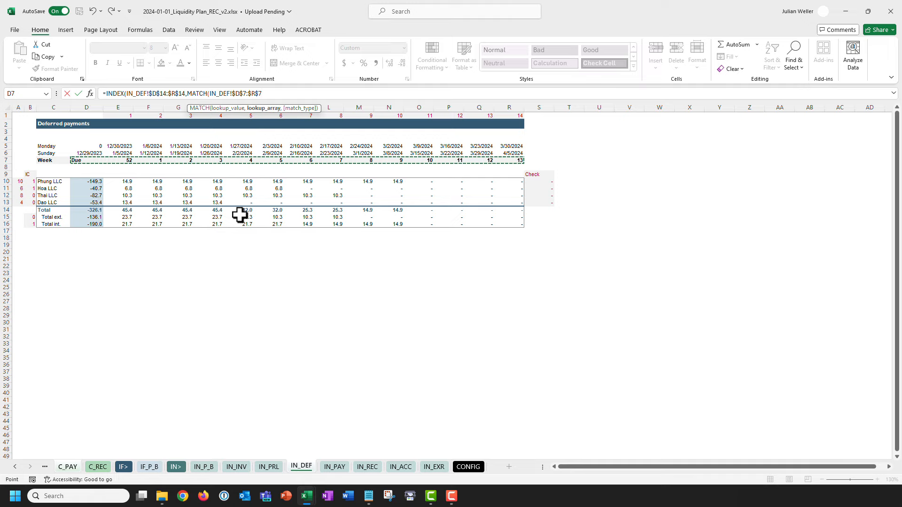
type("))")
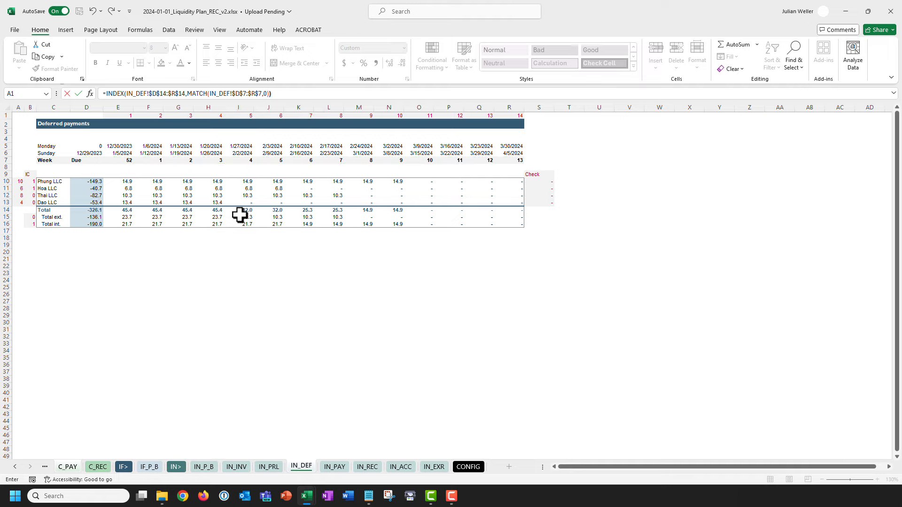
Use the C_PAY Due header, locked to row 7, as the MATCH lookup value.
left_click(210, 93)
type(",")
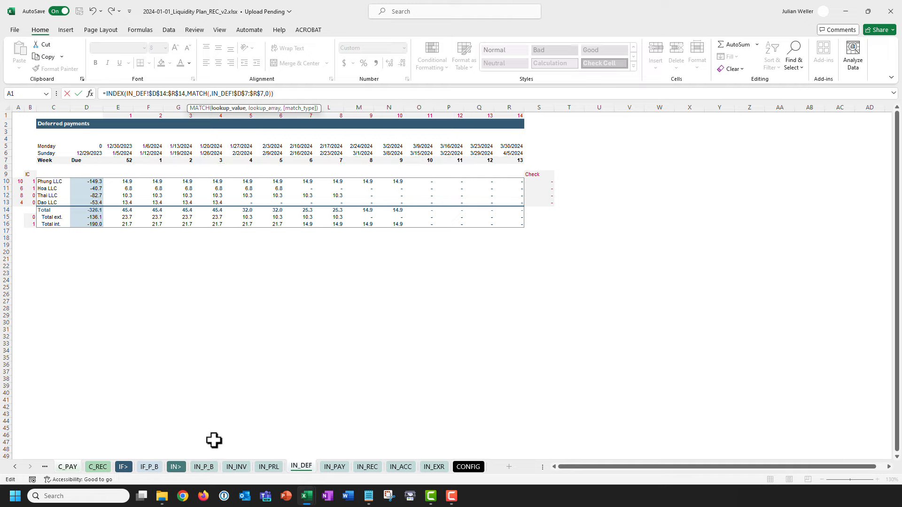
left_click(67, 467)
left_click(141, 180)
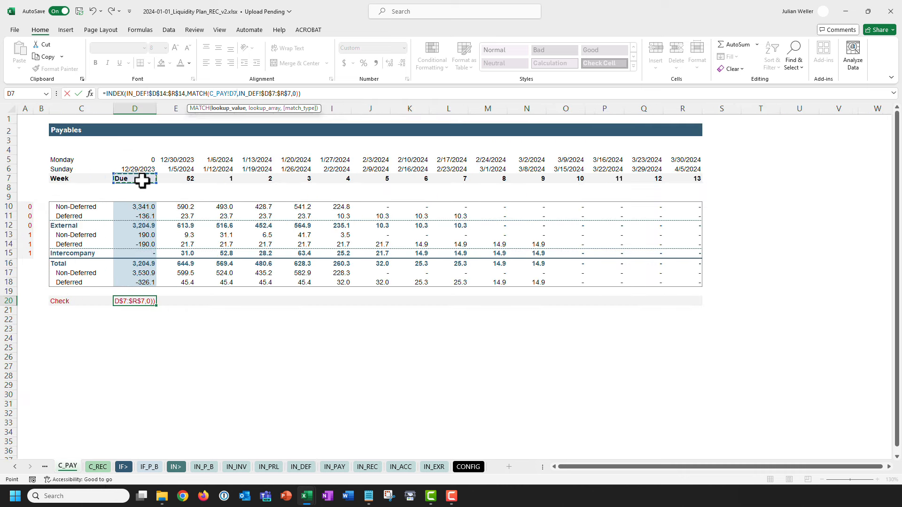
key("F4")
key("F4")
left_click(209, 94)
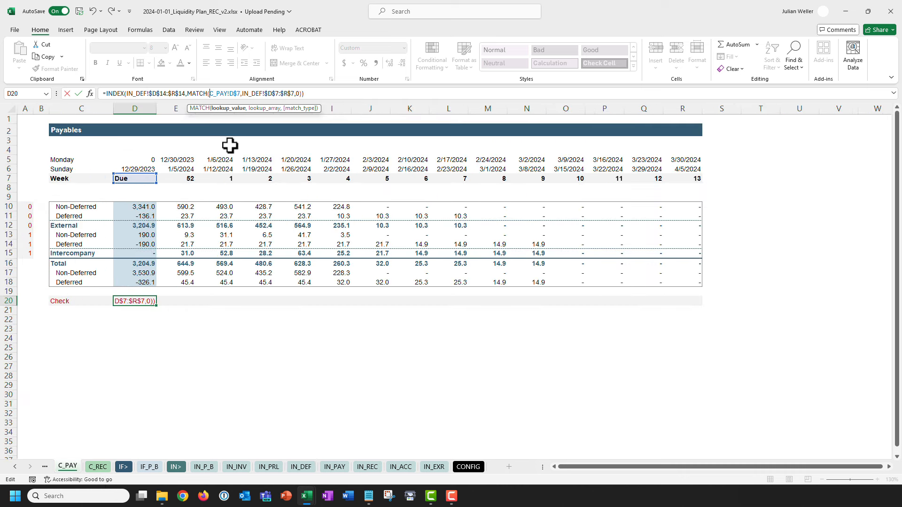
key("Delete")
key("Delete")
key("Delete")
key("Delete")
key("Delete")
key("Delete")
key("Return")
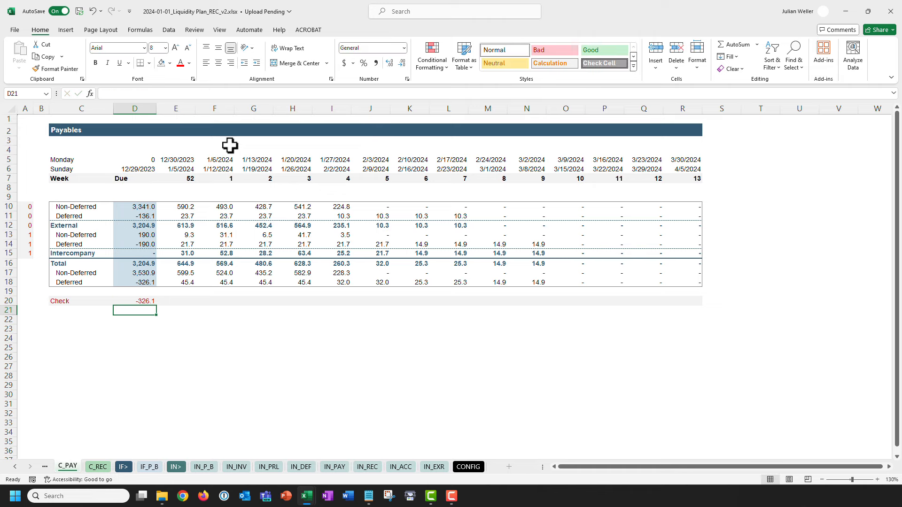
Copy the D20 Check formula across D20:R20.
key("Up")
key("ctrl+c")
key("Up")
key("Up")
key("Right")
key("ctrl+Right")
key("Down")
key("Down")
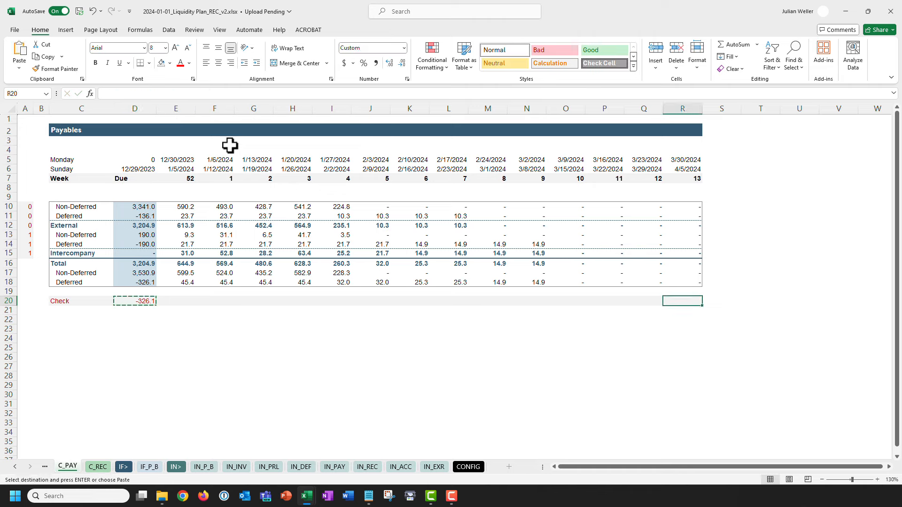
key("ctrl+shift+Left")
key("ctrl+v")
key("Escape")
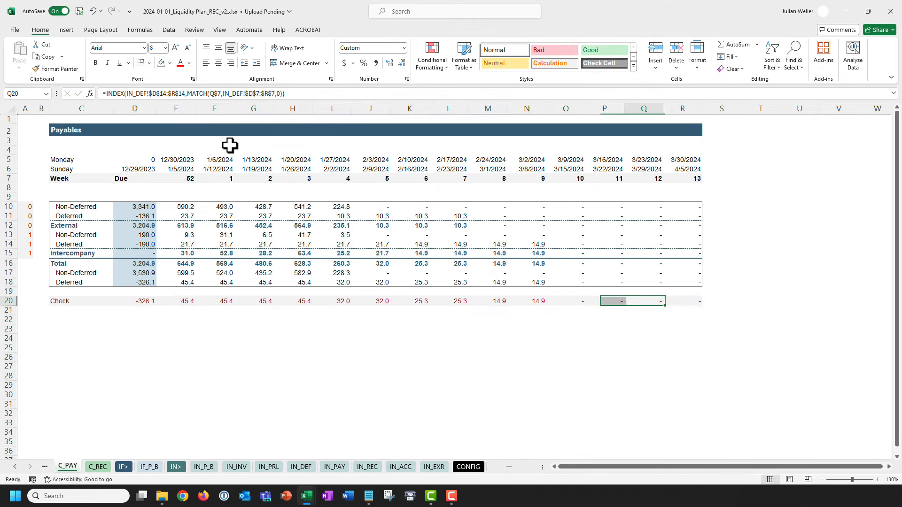
key("ctrl+Left")
key("Right")
Append -D$18 to the D20 formula to subtract the Deferred row.
left_click(287, 93)
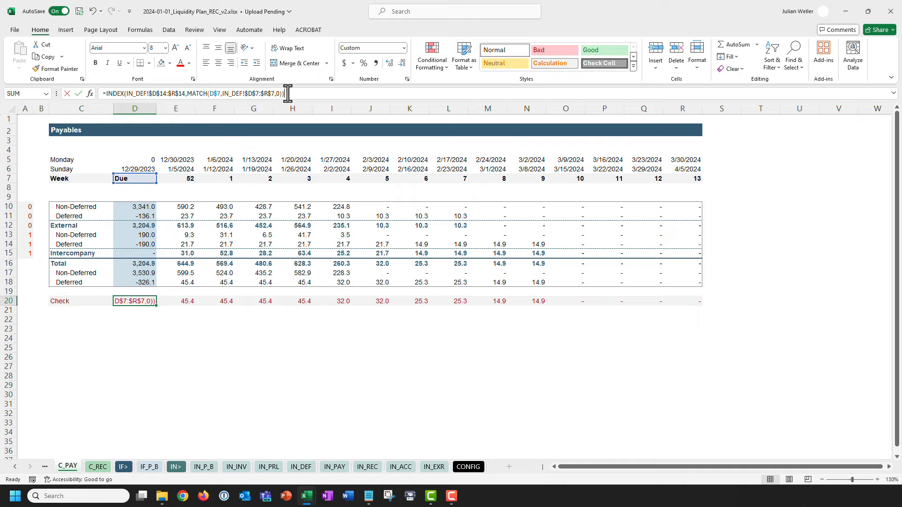
type("-")
left_click(130, 282)
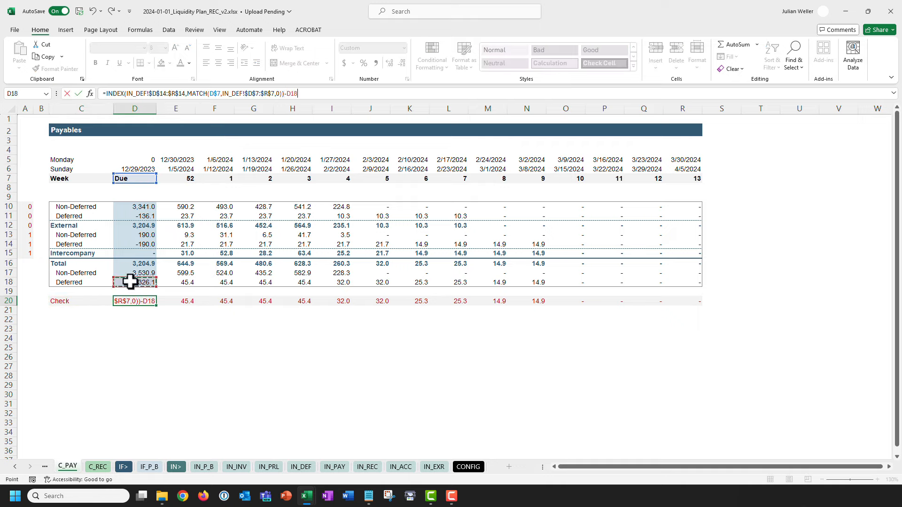
key("F4")
key("F4")
key("Return")
Paste the corrected D20 formula as formulas only across D20:R20.
key("Up")
key("ctrl+c")
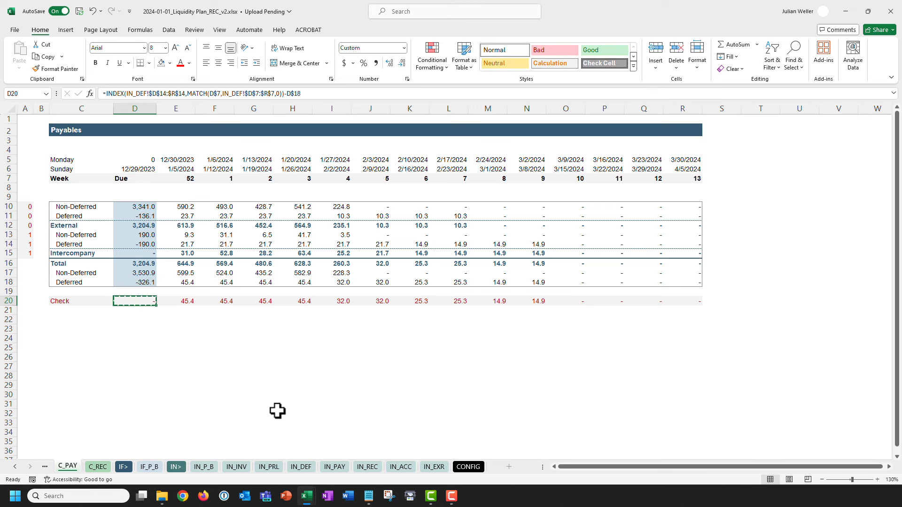
key("ctrl+shift+Right")
key("ctrl+alt+v")
key("f")
key("Return")
key("Escape")
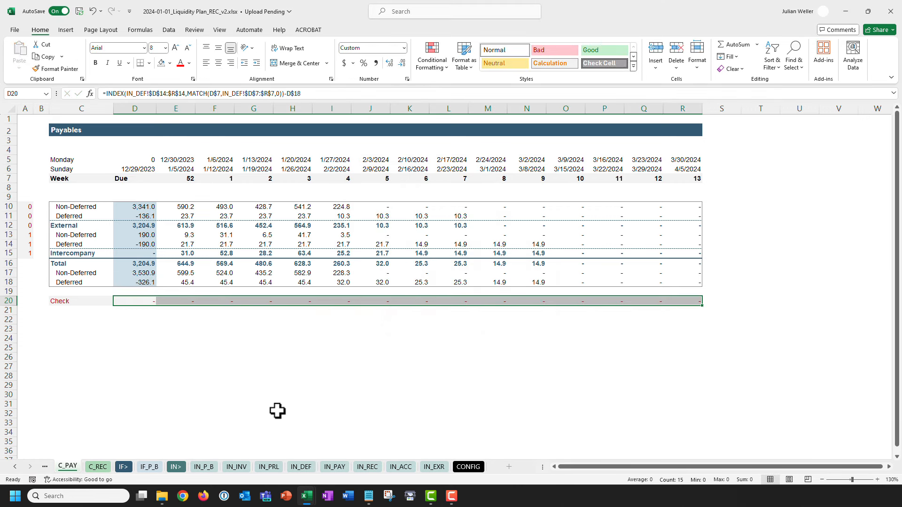
key("ctrl+Left")
key("ctrl+Left")
key("Right")
key("Right")
key("Right")
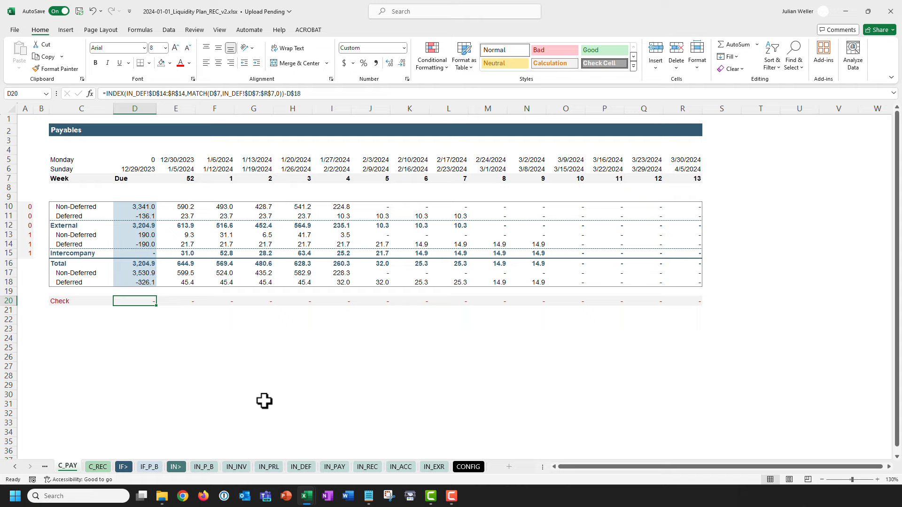
left_click(301, 466)
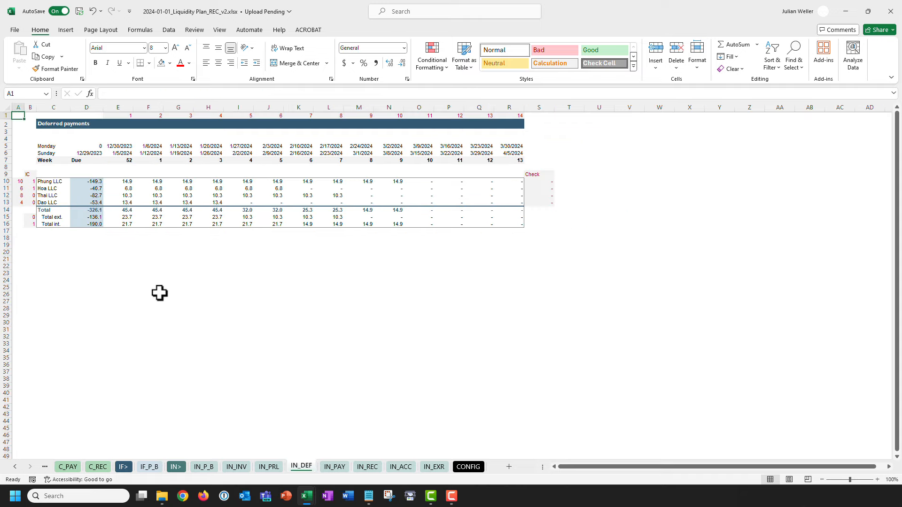
left_click_drag(54, 215, 507, 212)
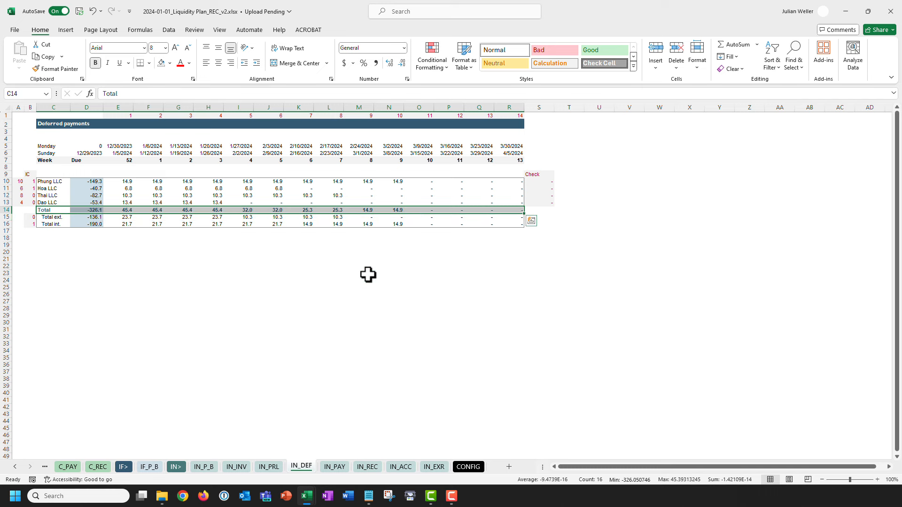
scroll(114, 304, "up", 2)
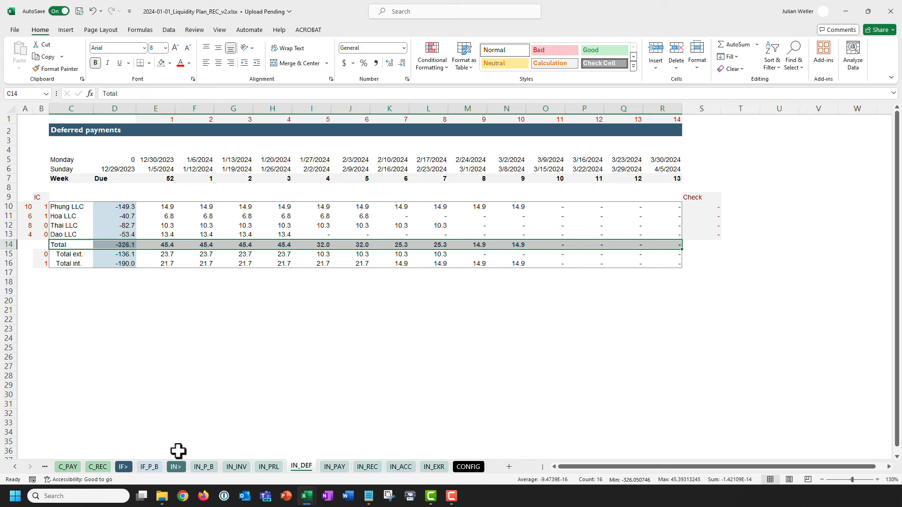
left_click(68, 467)
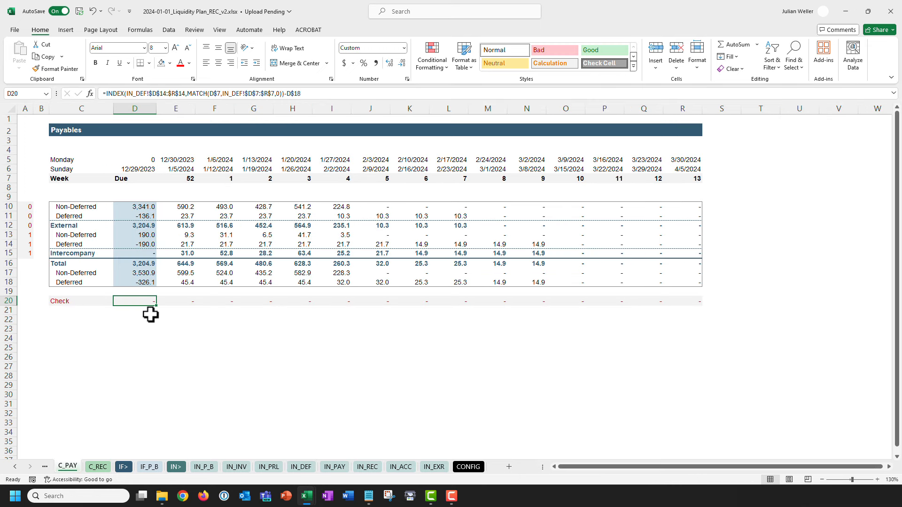
left_click(8, 216)
left_click(8, 244, "ctrl")
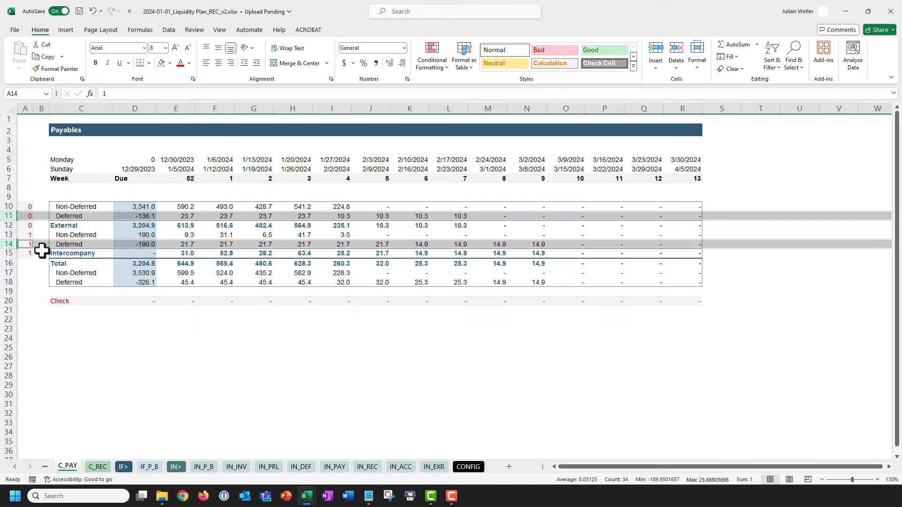
left_click(6, 282)
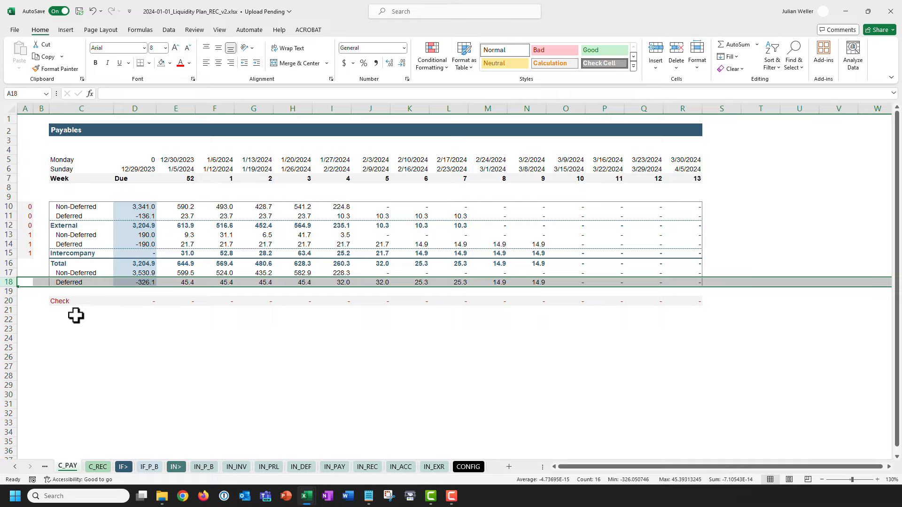
left_click(9, 301)
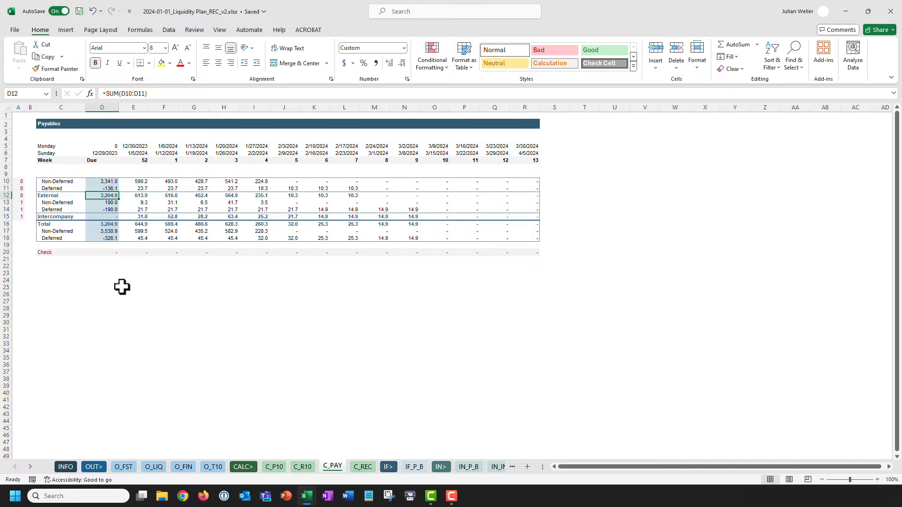
On O_FST, link Due external payments in D7 to =C_PAY!D12.
left_click(126, 468)
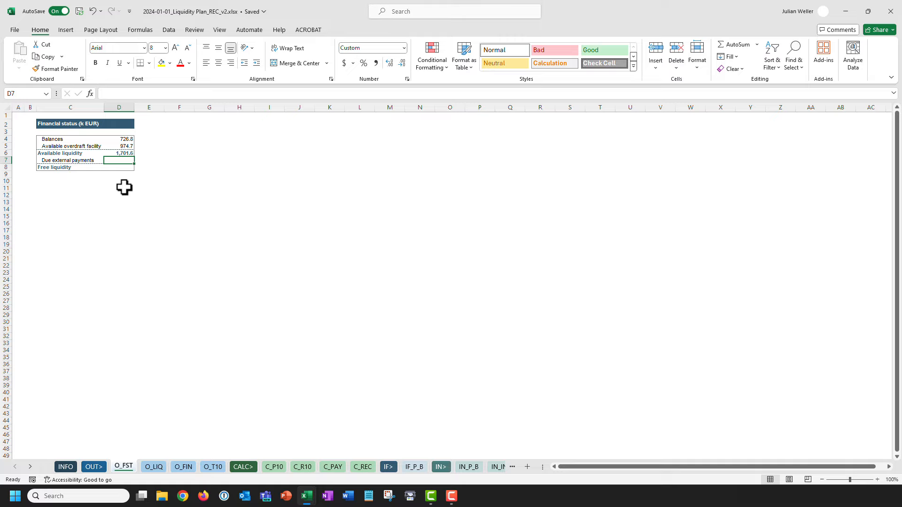
type("=")
left_click(333, 467)
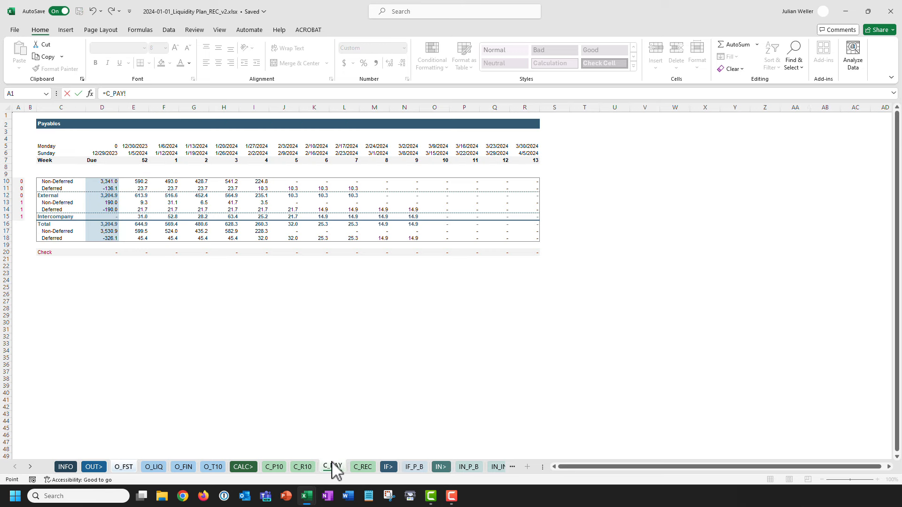
left_click(94, 196)
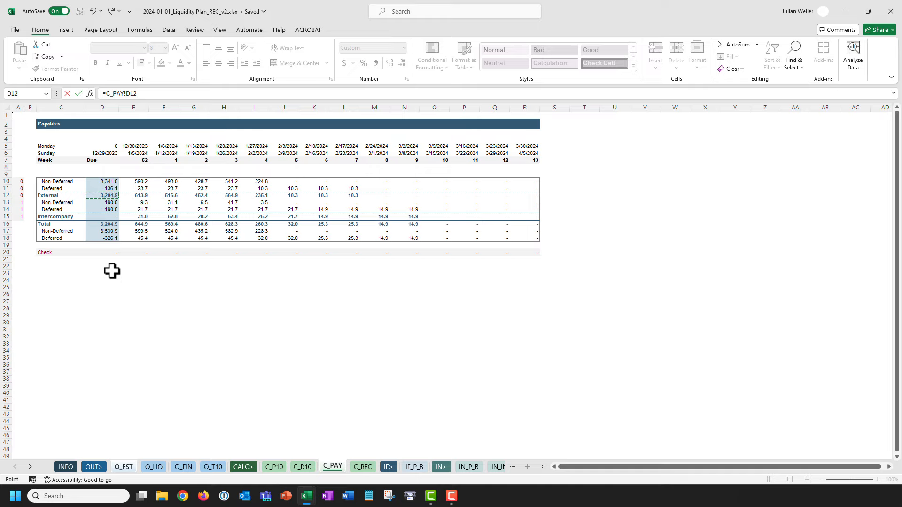
key("Return")
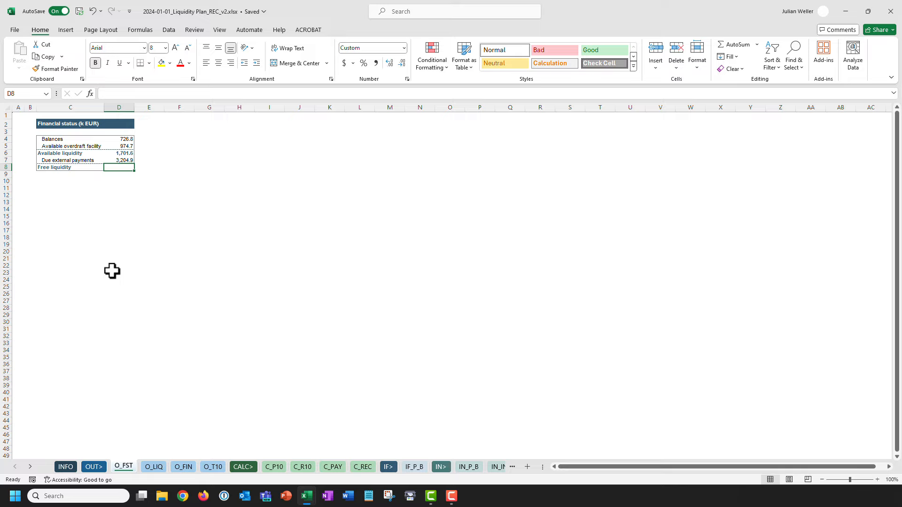
Enter =D6-D7 in D8 to compute Free liquidity.
type("=")
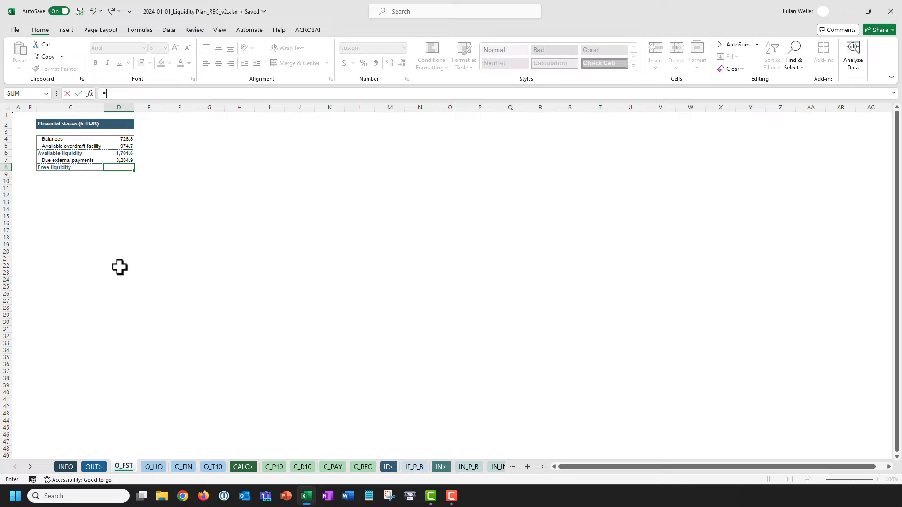
left_click(118, 153)
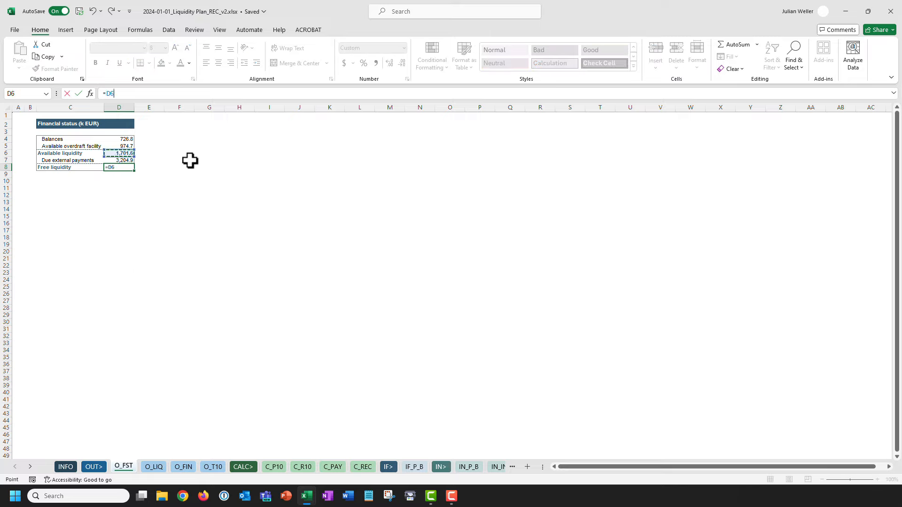
left_click(122, 160)
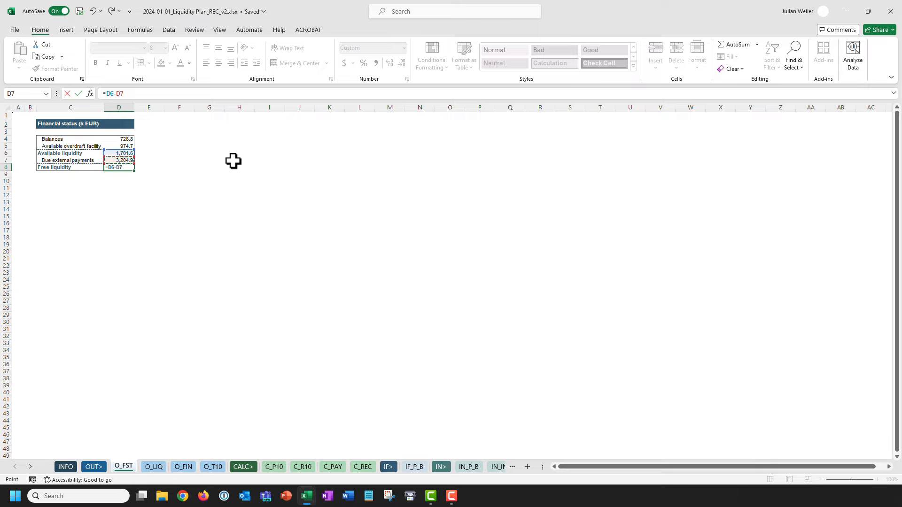
key("Return")
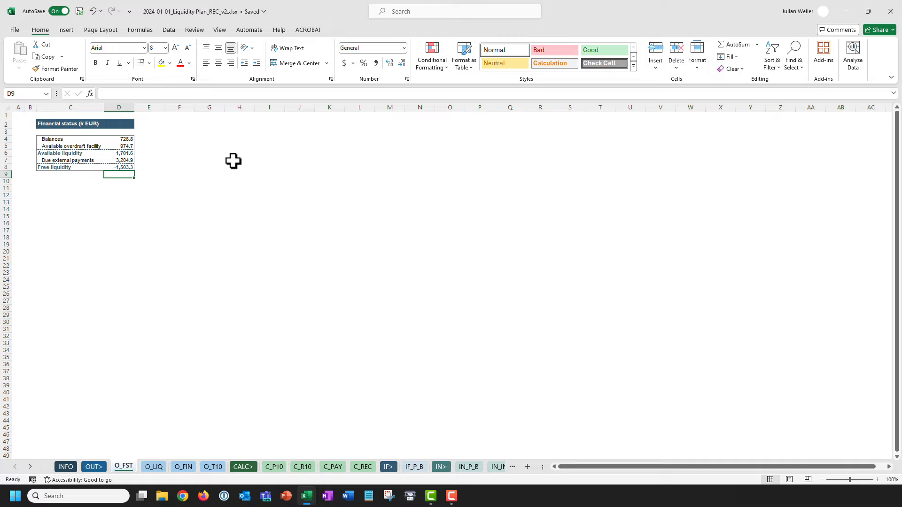
Move to the cells just below the Financial status table.
key("Down")
key("Left")
key("Left")
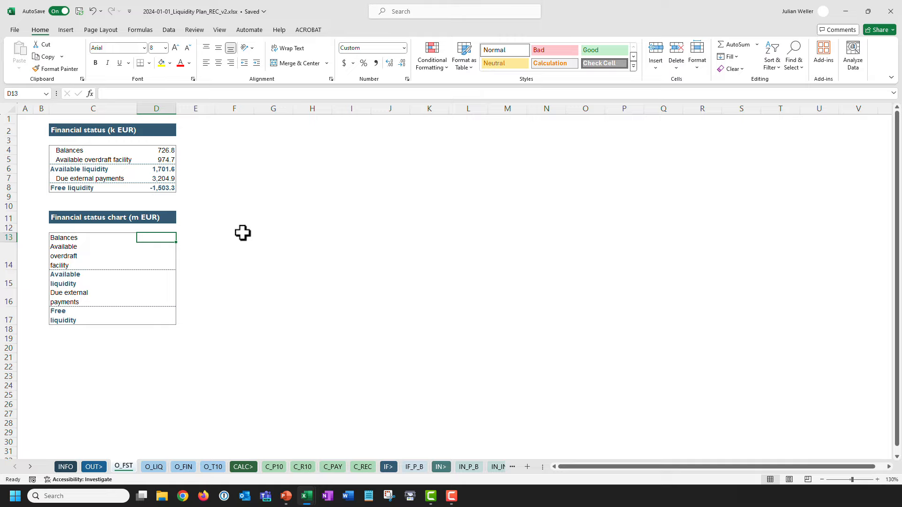
Enter =D4*cfEURtokEUR in D13 and paste it as formulas into D14:D17.
left_click(157, 151)
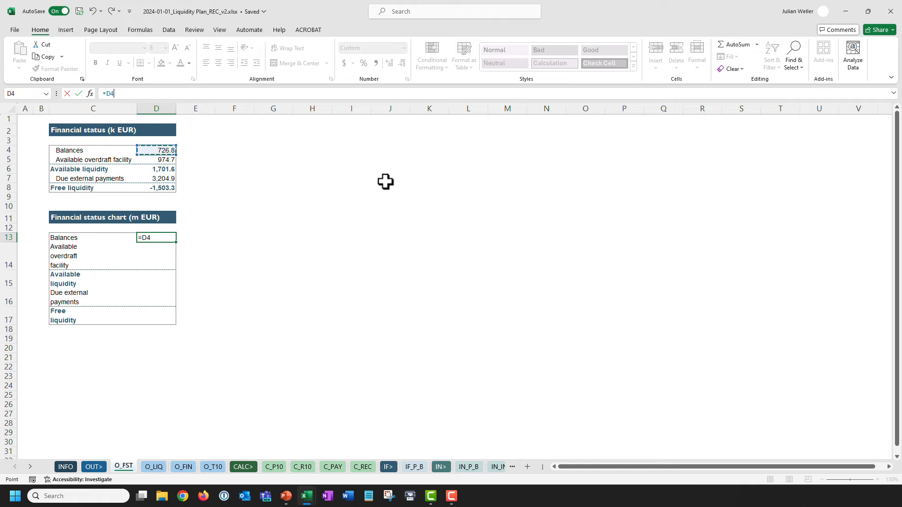
type("*cfEURtokEUR")
key("ctrl+Return")
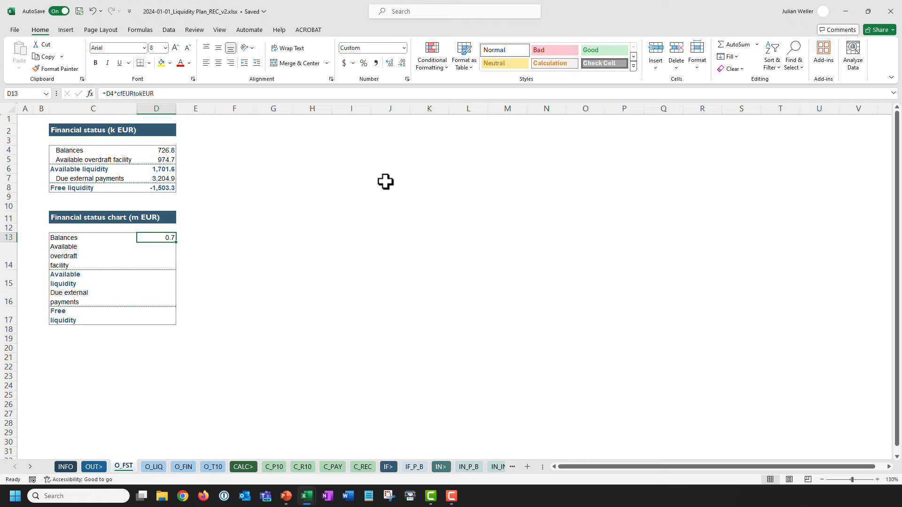
key("ctrl+c")
left_click(157, 320, "shift")
key("ctrl+alt+v")
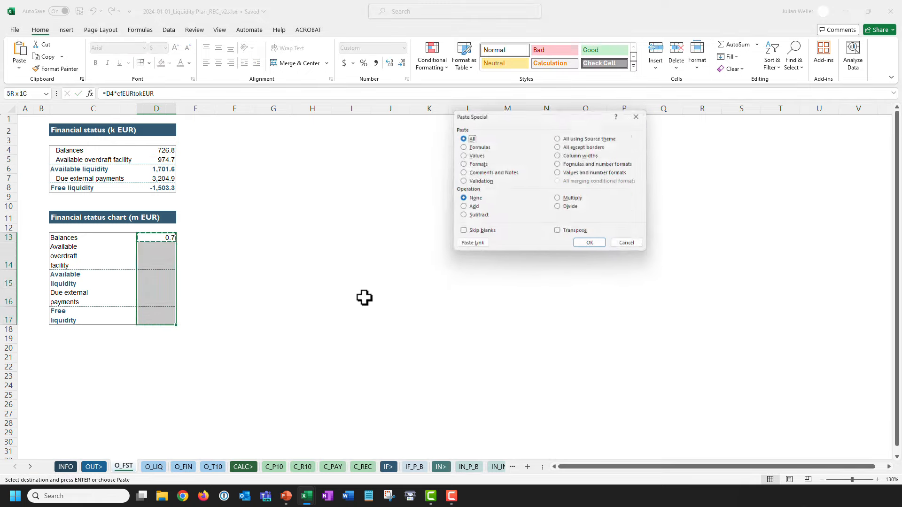
key("f")
key("Return")
Select the chart table range C13:D17 as chart data.
left_click(206, 258)
key("Escape")
left_click(195, 236)
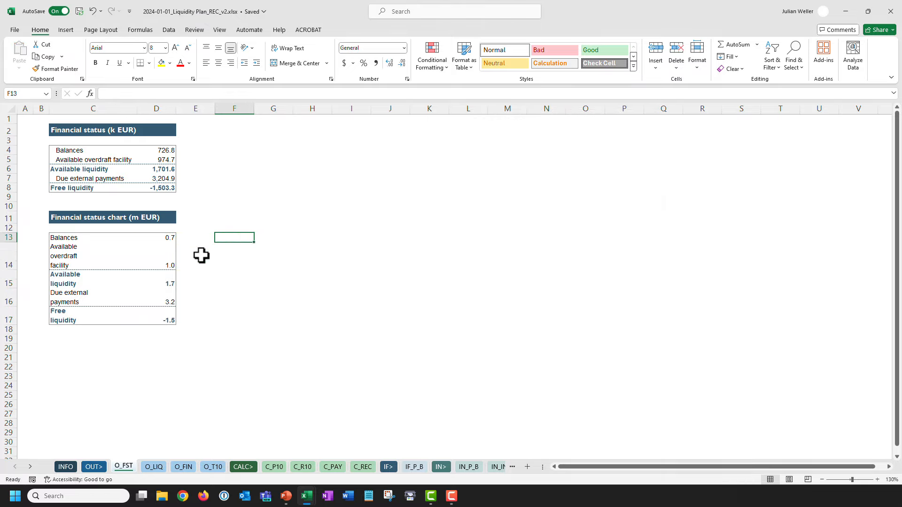
left_click_drag(64, 237, 157, 320)
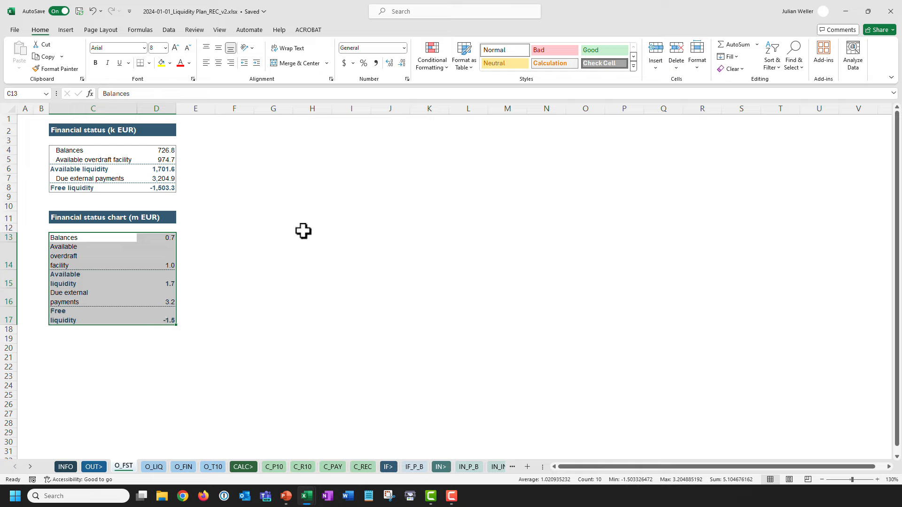
left_click(66, 30)
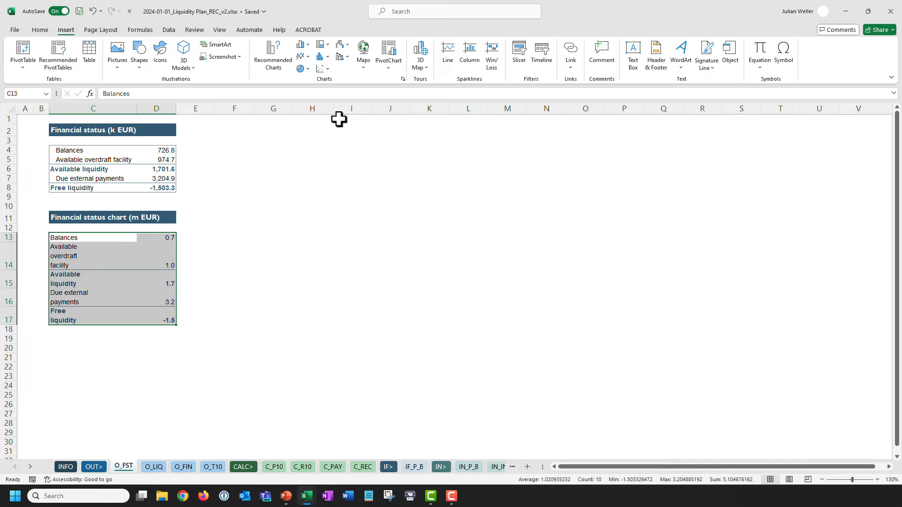
Insert a waterfall chart from the C13:D17 data.
left_click(342, 45)
left_click(348, 121)
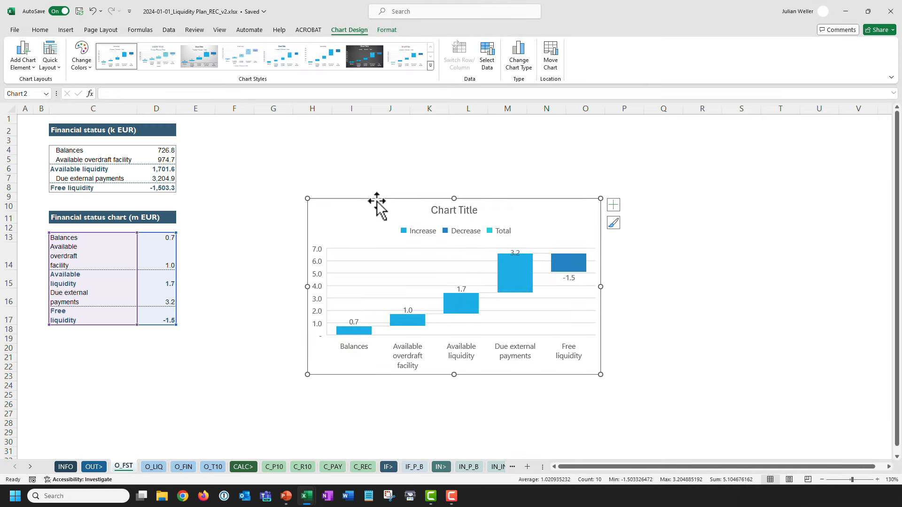
left_click(464, 313)
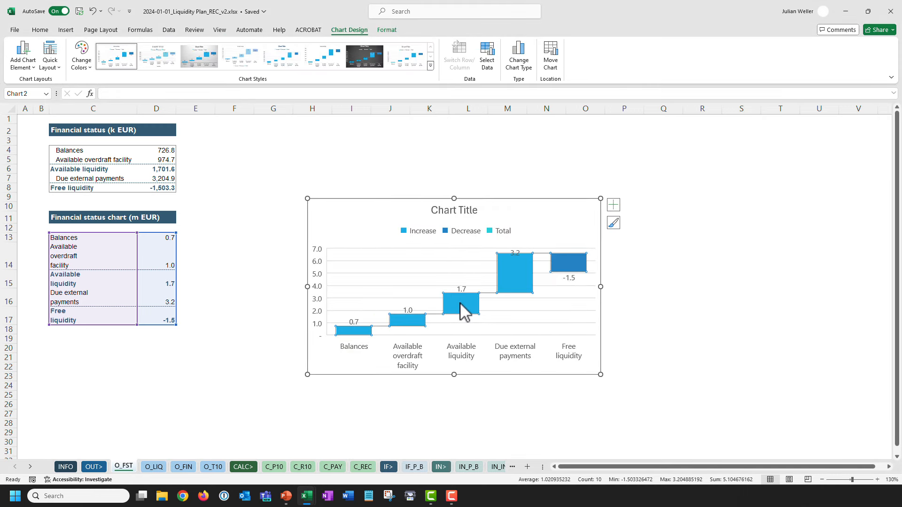
Set the Available liquidity and Free liquidity bars as totals.
right_click(457, 303)
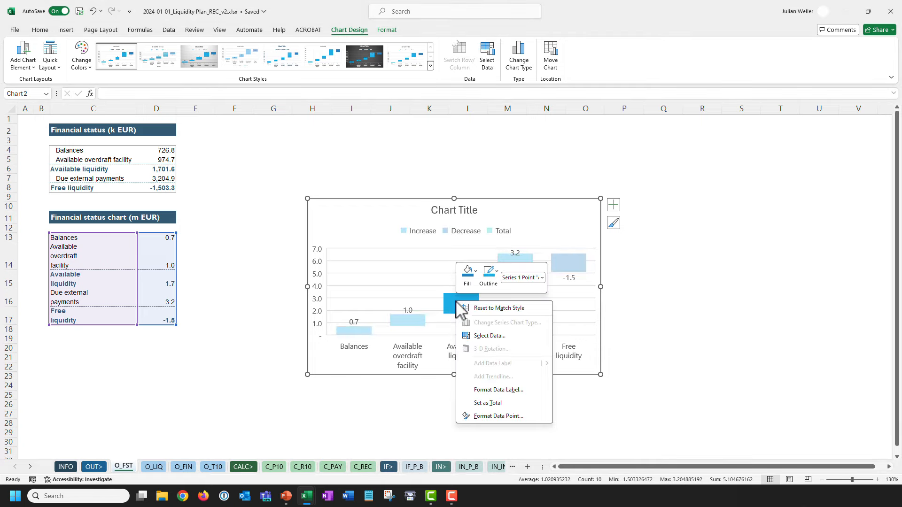
left_click(481, 404)
left_click(569, 276)
right_click(565, 275)
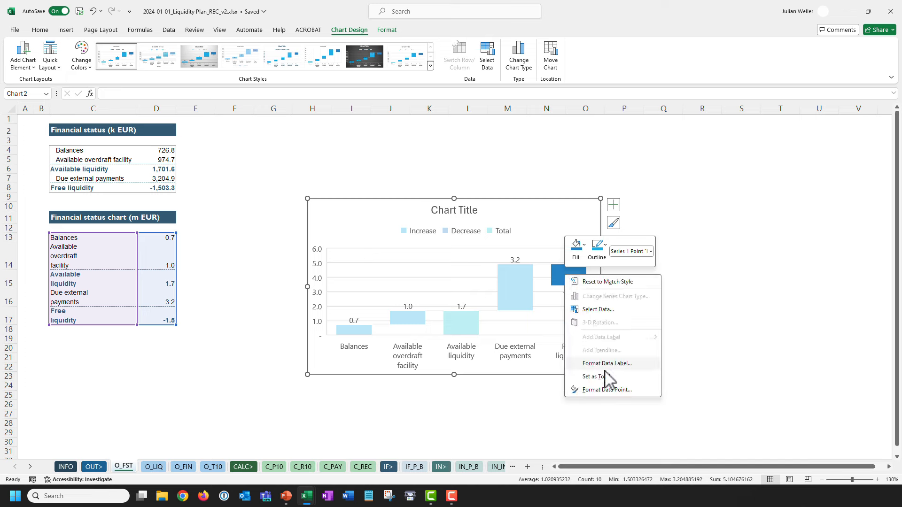
left_click(605, 376)
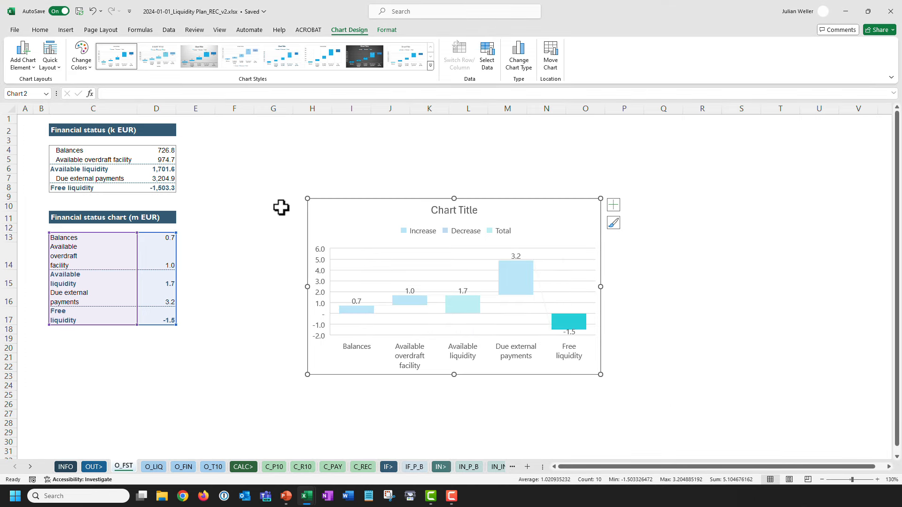
left_click(281, 208)
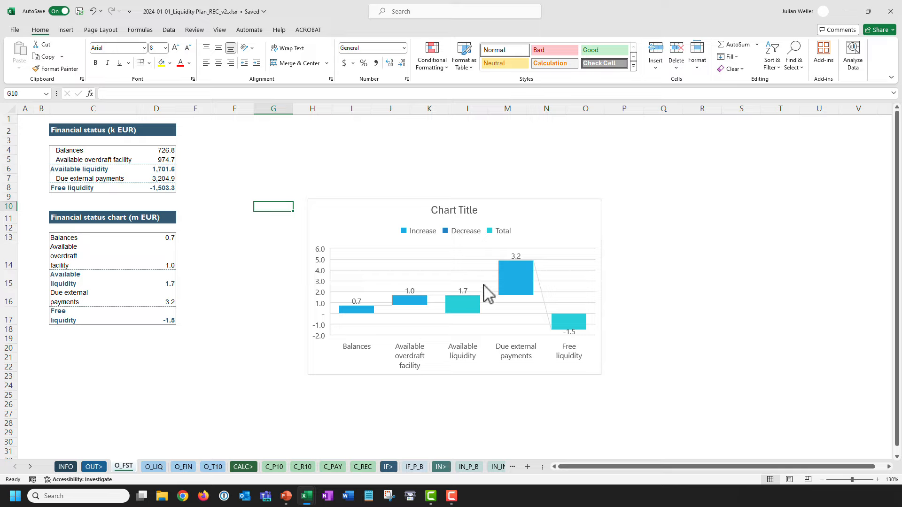
Delete the waterfall chart's title.
left_click(453, 213)
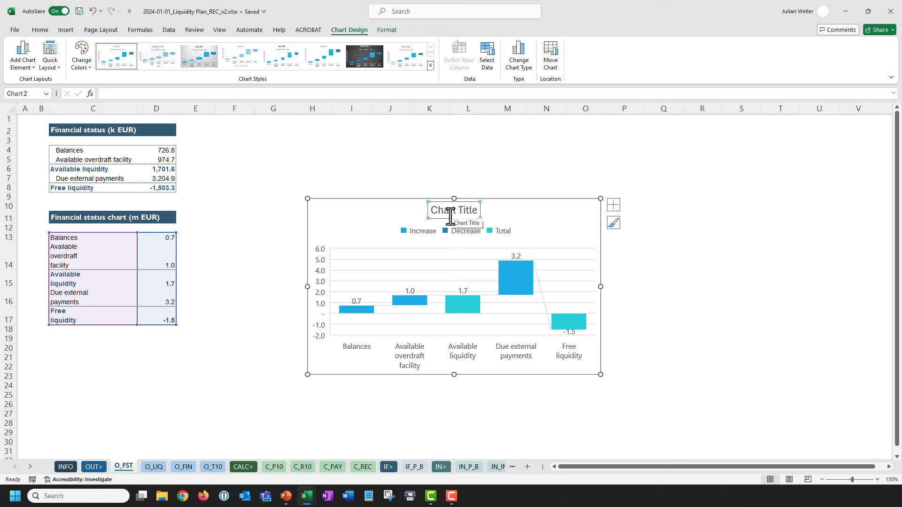
right_click(450, 217)
left_click(464, 238)
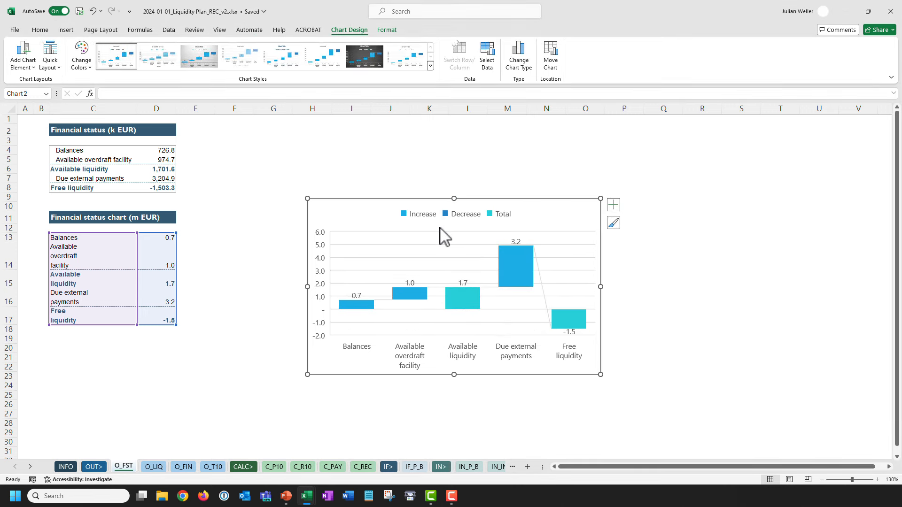
Delete the chart legend, leaving only bars and axes.
left_click(430, 214)
right_click(429, 212)
key("Escape")
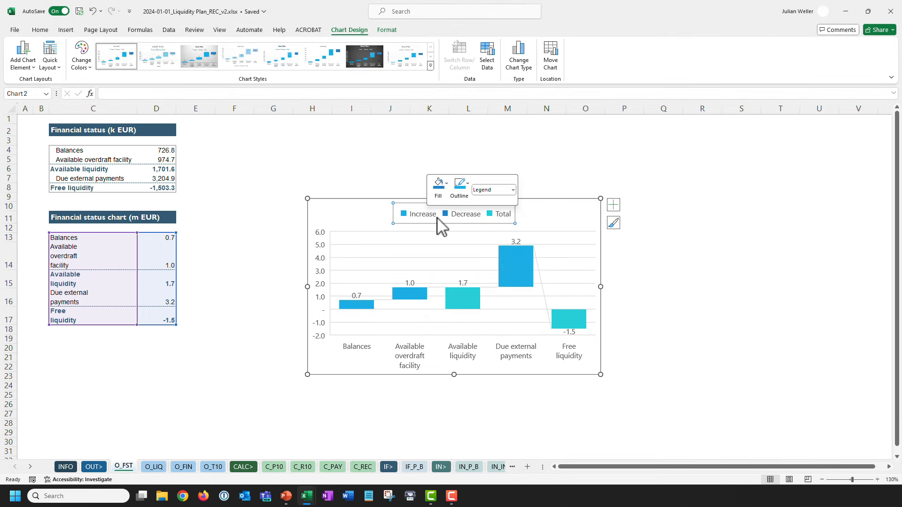
key("Delete")
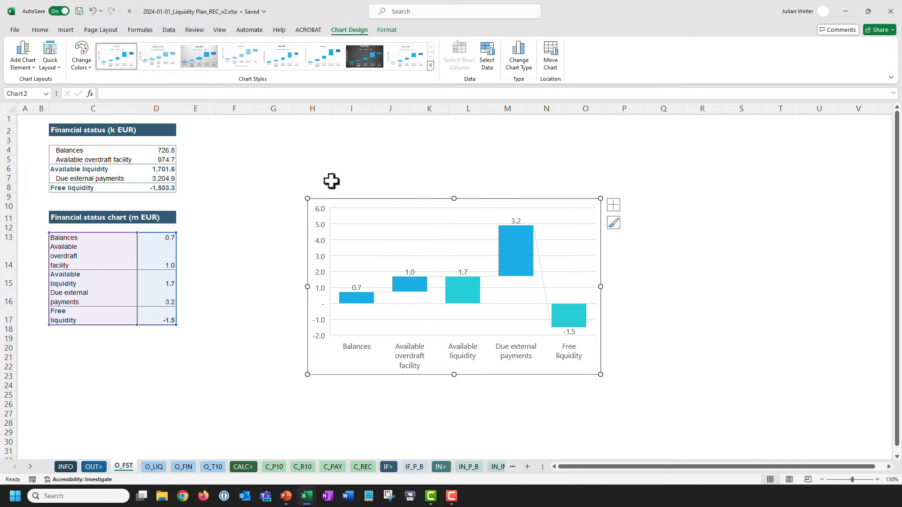
left_click(329, 183)
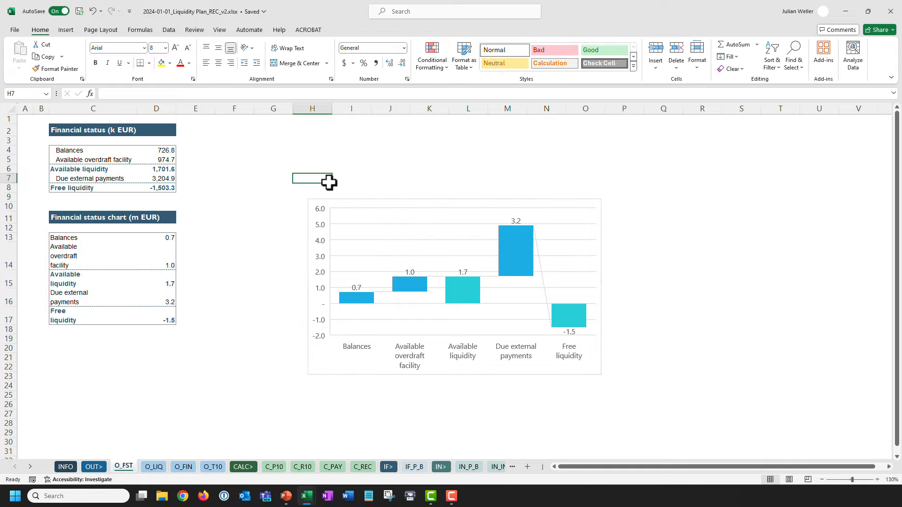
left_click(367, 227)
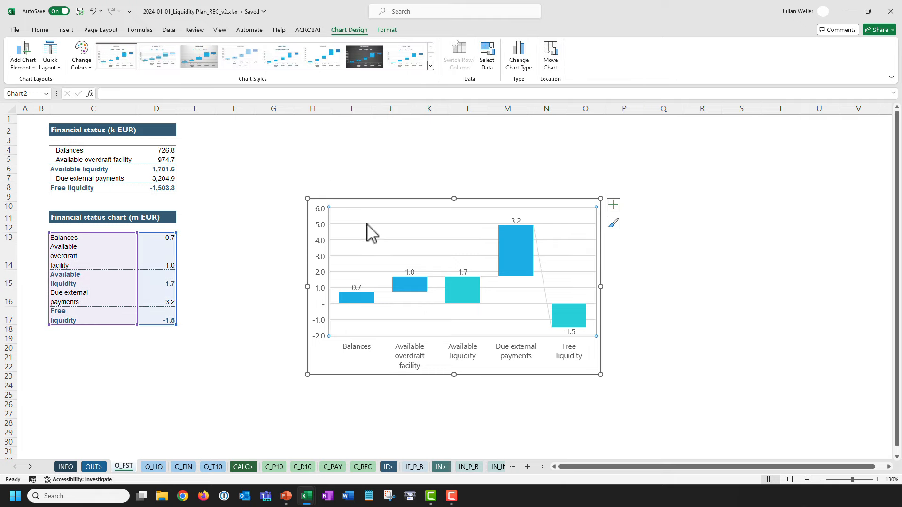
right_click(368, 231)
key("Escape")
left_click(345, 184)
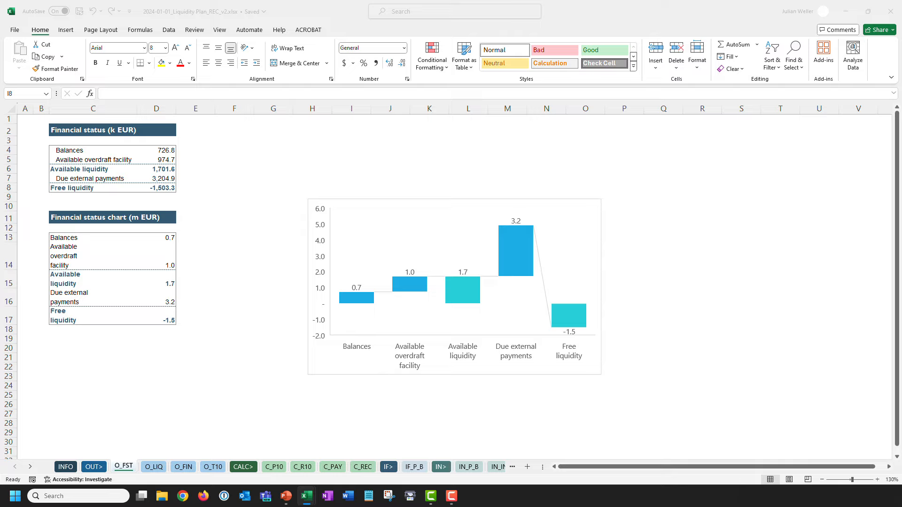
Resize the chart to 4.13 inches high and 8.04 inches wide.
left_click(354, 201)
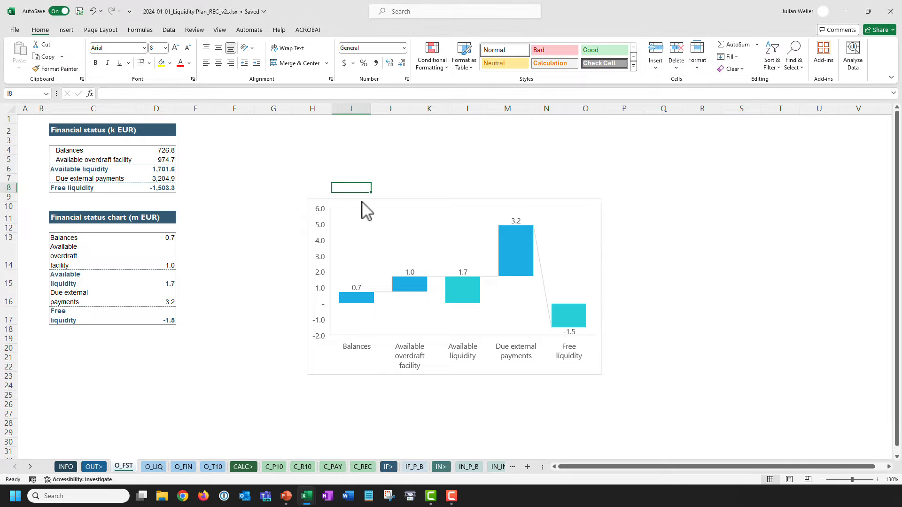
left_click(360, 203)
left_click(388, 31)
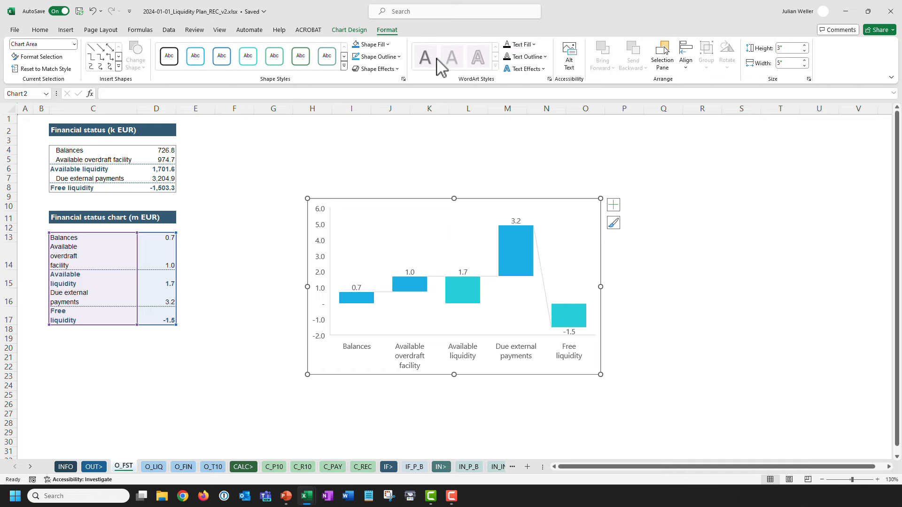
left_click(787, 48)
type("4.13")
key("Tab")
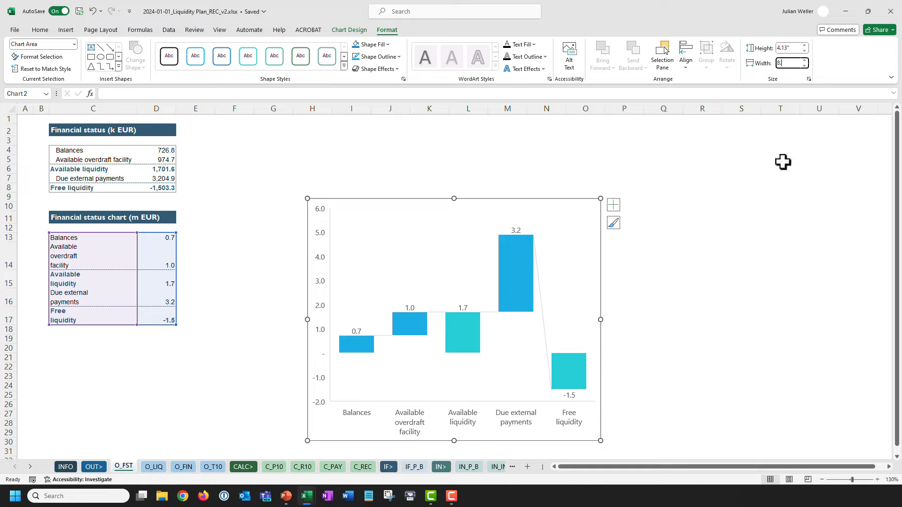
type("8.04")
key("Return")
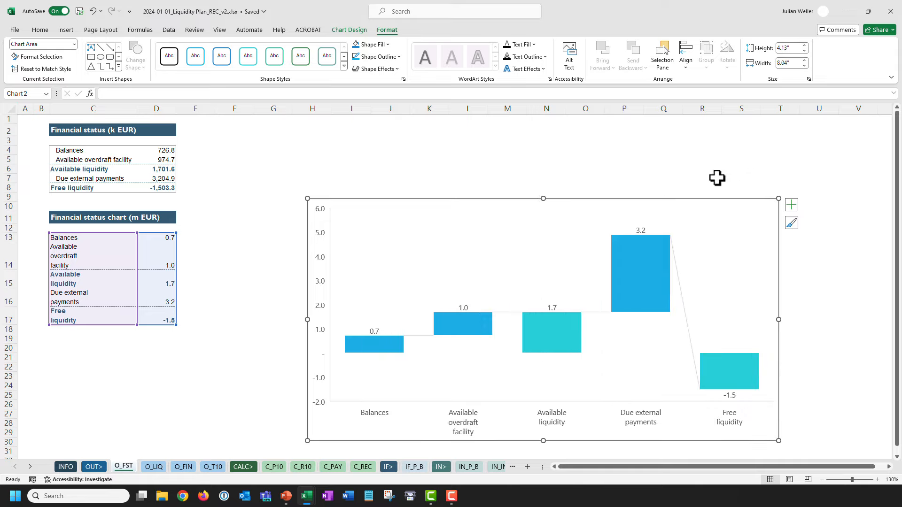
left_click(330, 160)
Set the chart outline to No Outline and drag it left toward the tables.
left_click(337, 200)
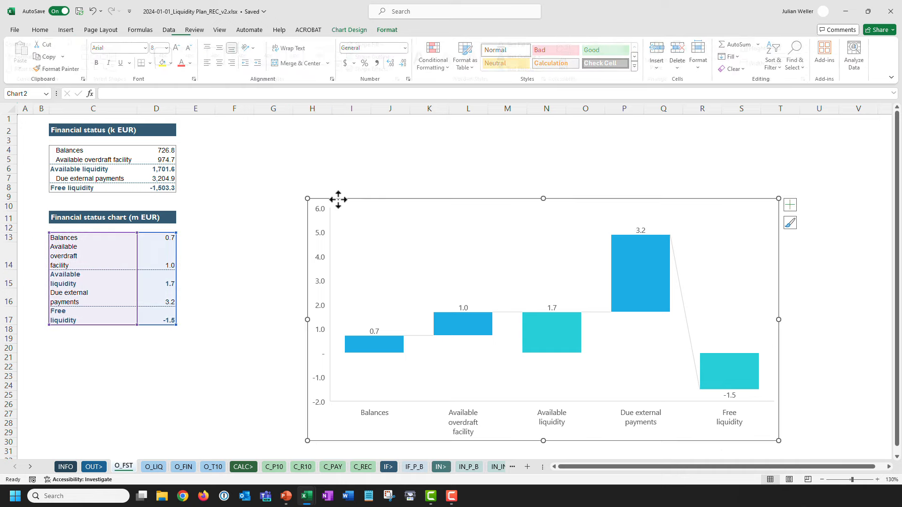
left_click(387, 30)
left_click(378, 56)
left_click(385, 204)
left_click(288, 167)
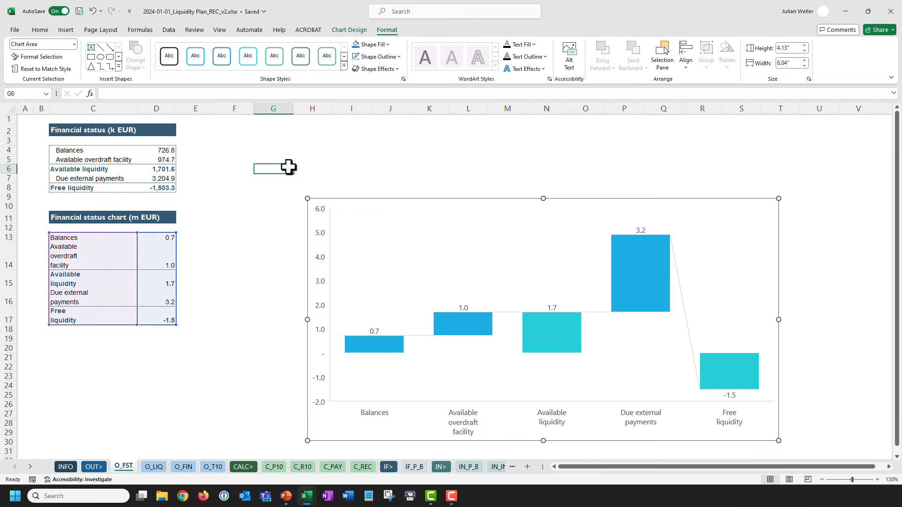
left_click_drag(376, 201, 288, 192)
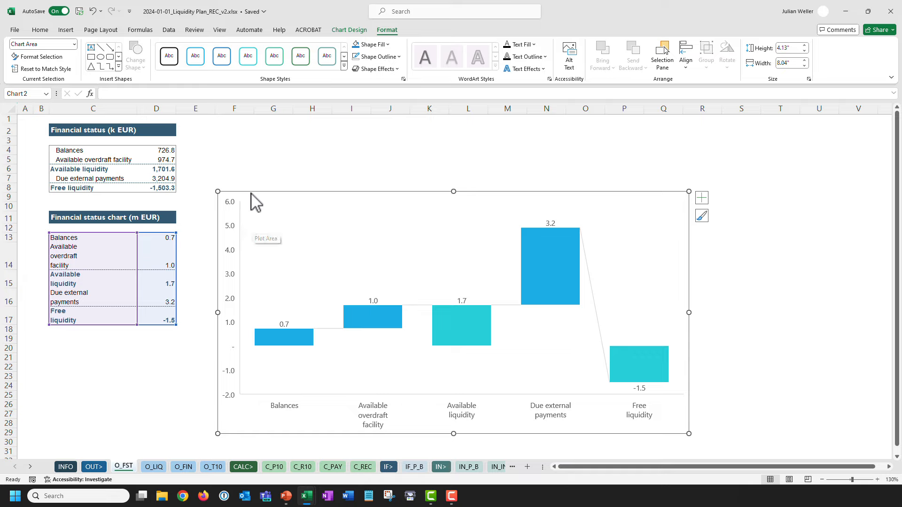
Set all chart text to 18 pt and zoom the sheet to 100%.
left_click(40, 29)
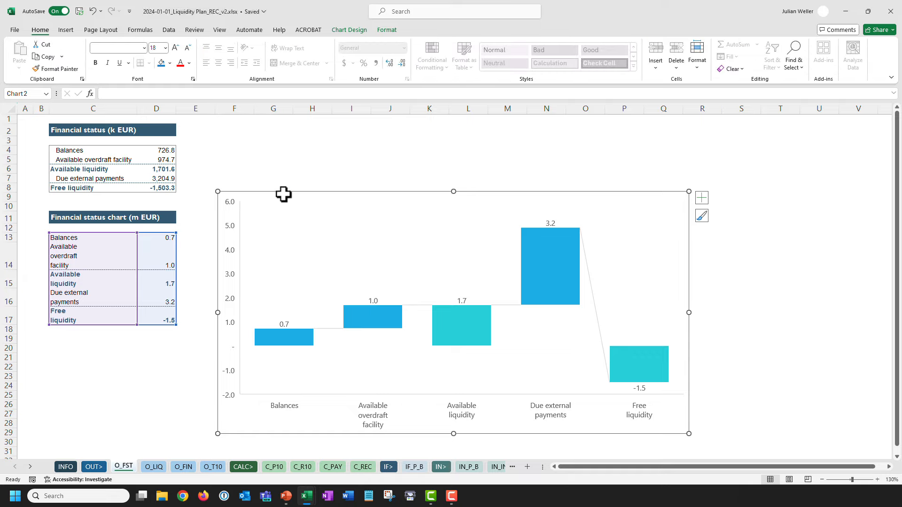
left_click(156, 48)
key("Return")
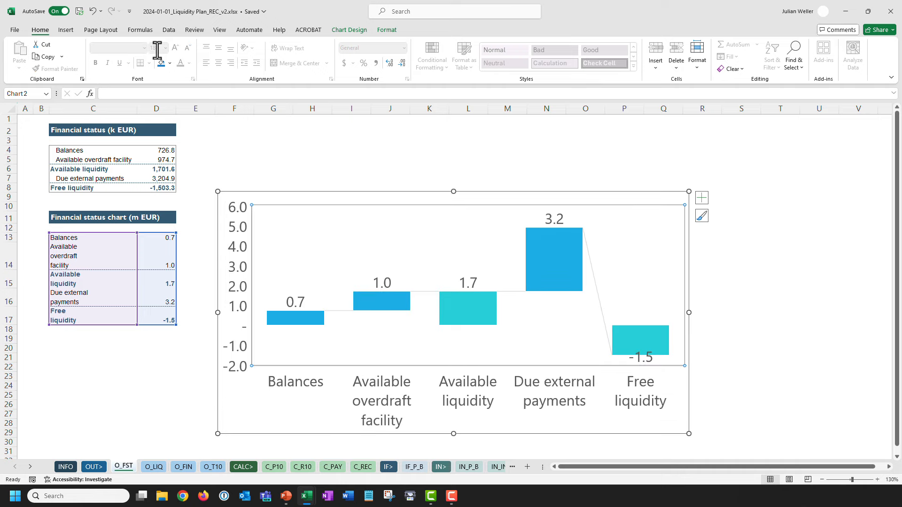
left_click(310, 164)
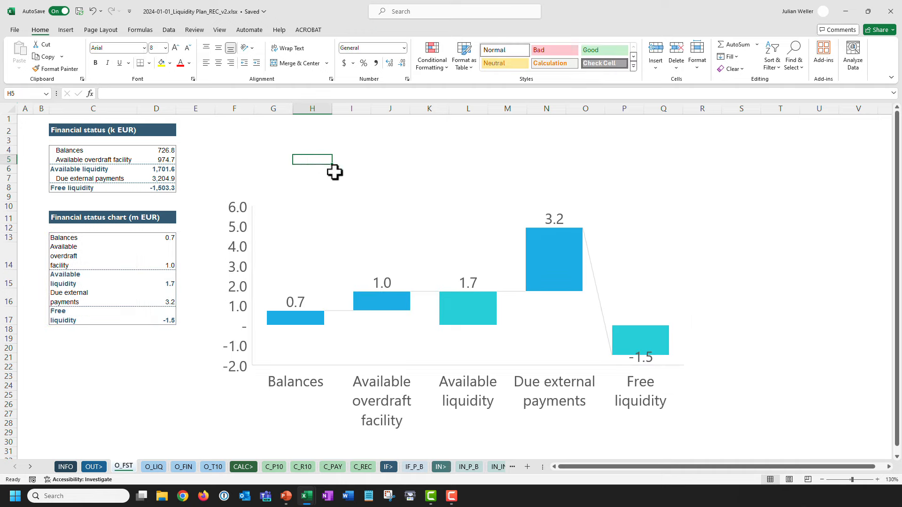
left_click(827, 482)
Set the data label position to Center so values sit inside the bars.
left_click(203, 177)
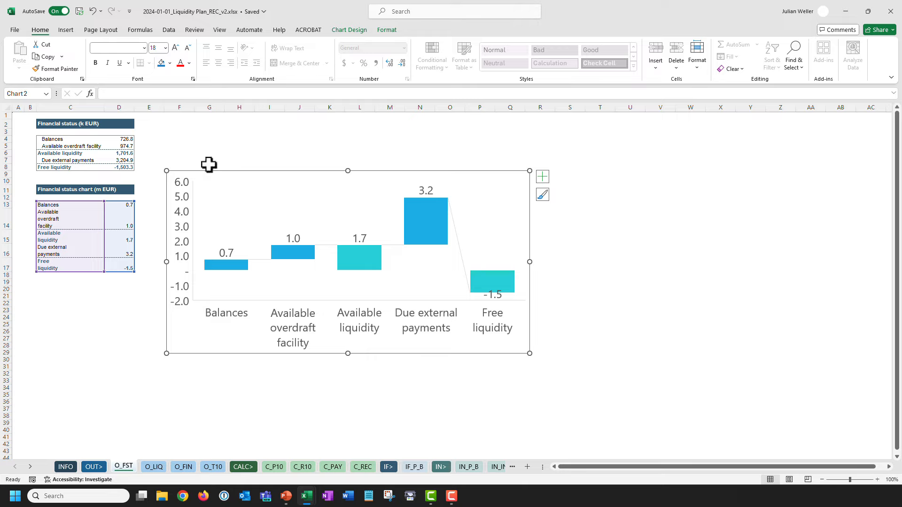
right_click(364, 236)
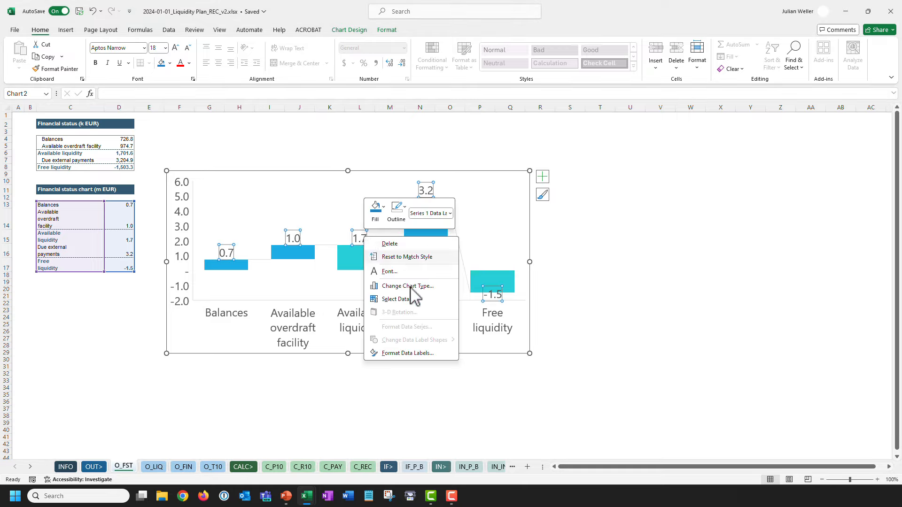
left_click(433, 354)
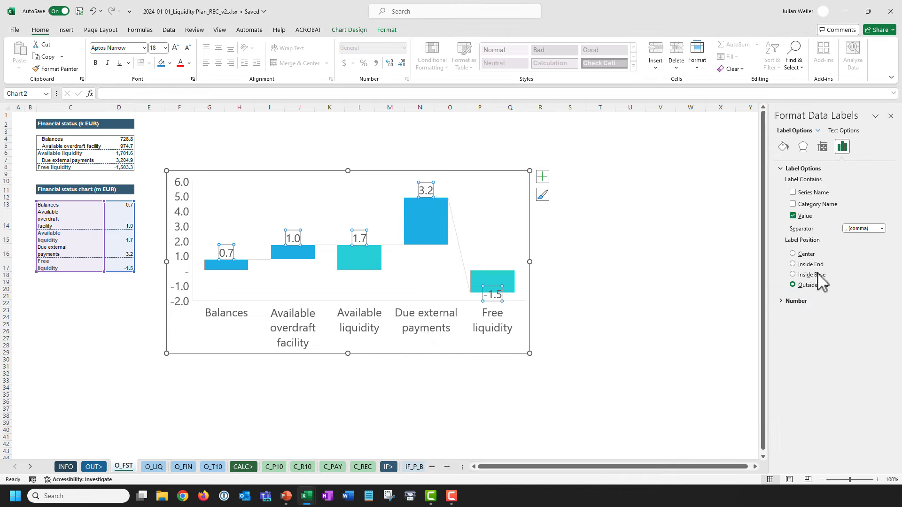
left_click(806, 255)
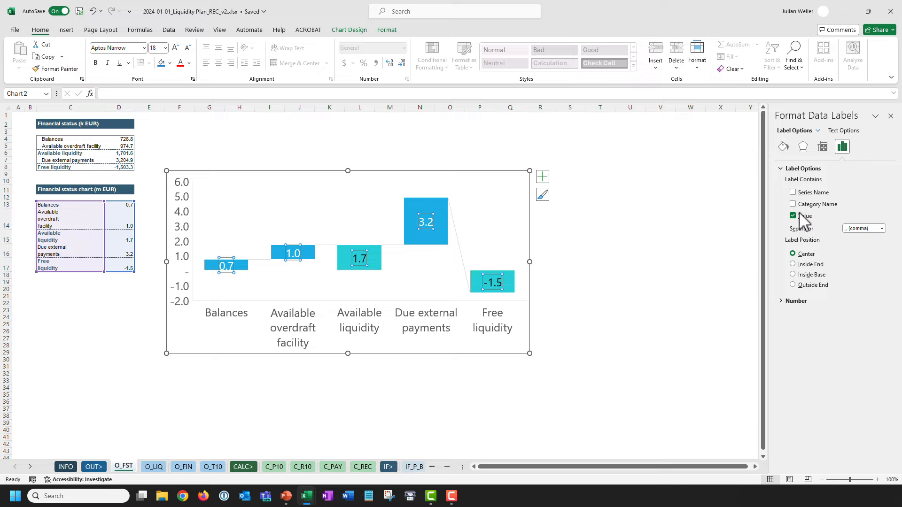
left_click(890, 116)
Change D7 to =(-1)*C_PAY!D12 so Due external payments become negative.
left_click(437, 151)
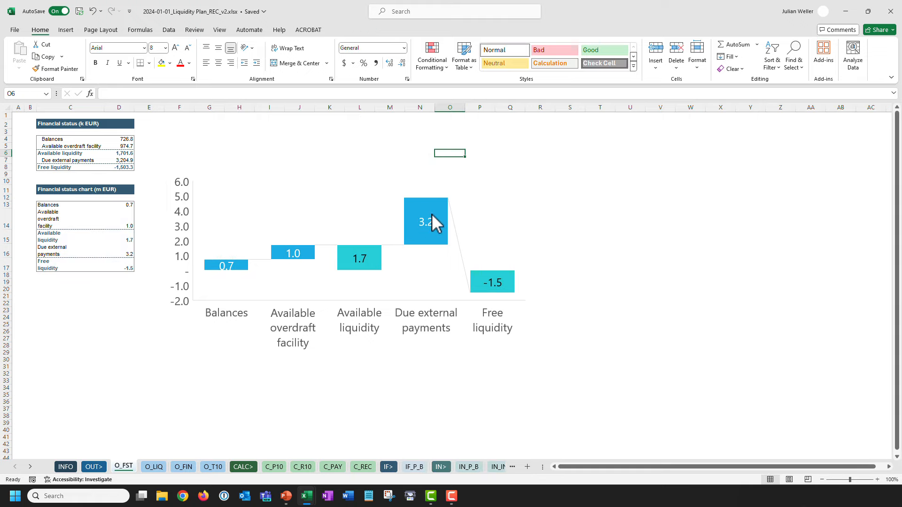
mouse_move(433, 214)
left_click(119, 160)
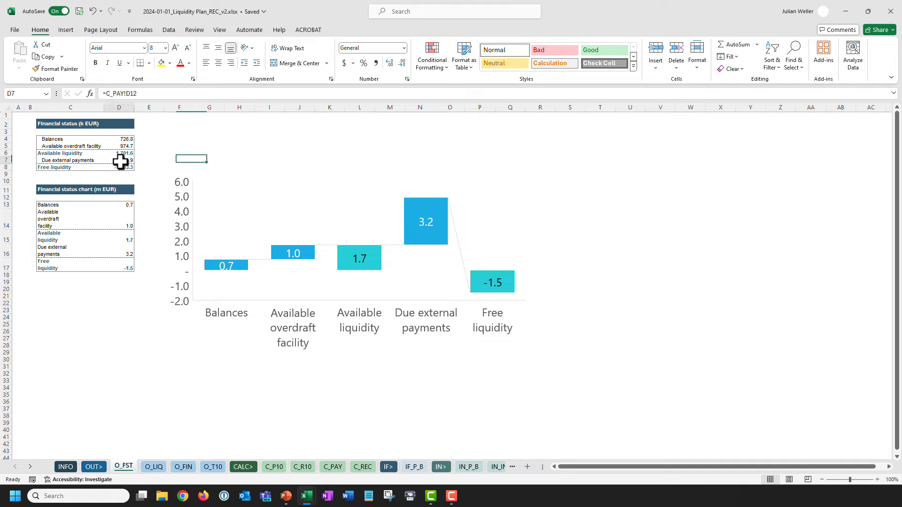
left_click(105, 94)
type("(-1)*")
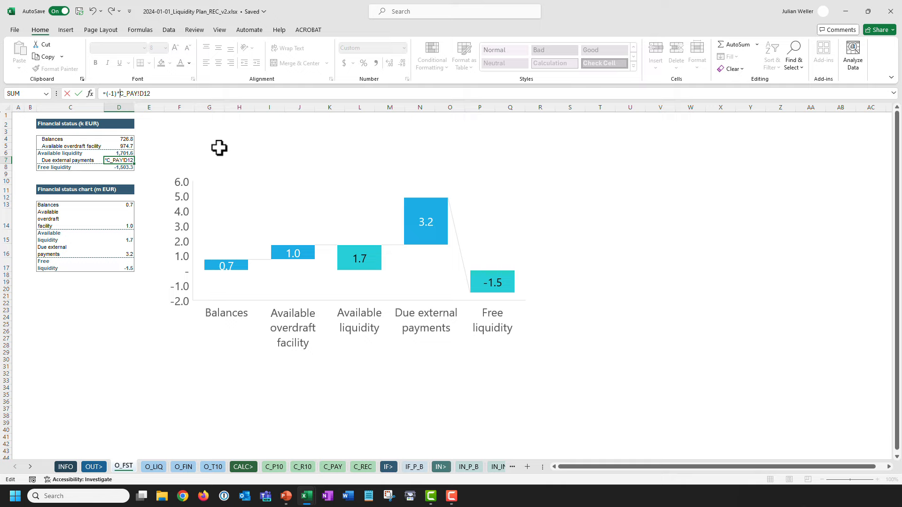
key("Return")
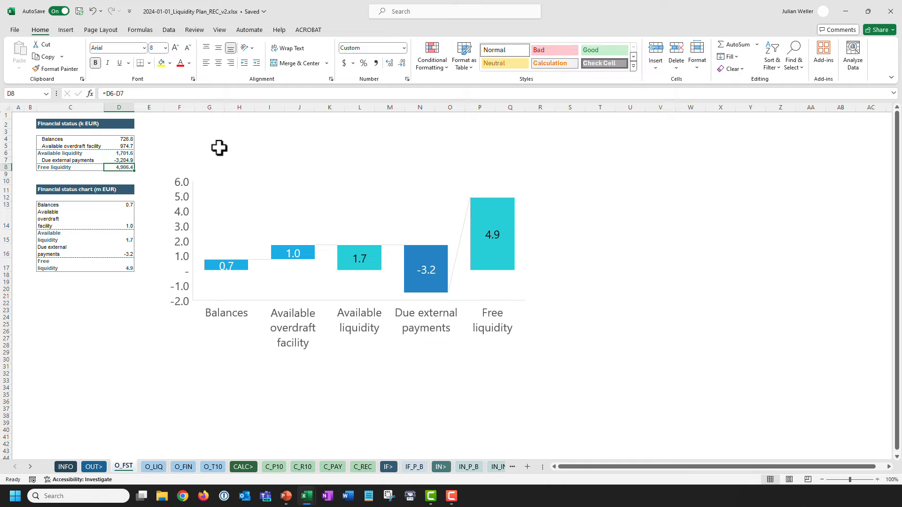
Replace the Free liquidity formula in D8 with =SUM(D6:D7).
type("=SUM(D6:D7")
key("Return")
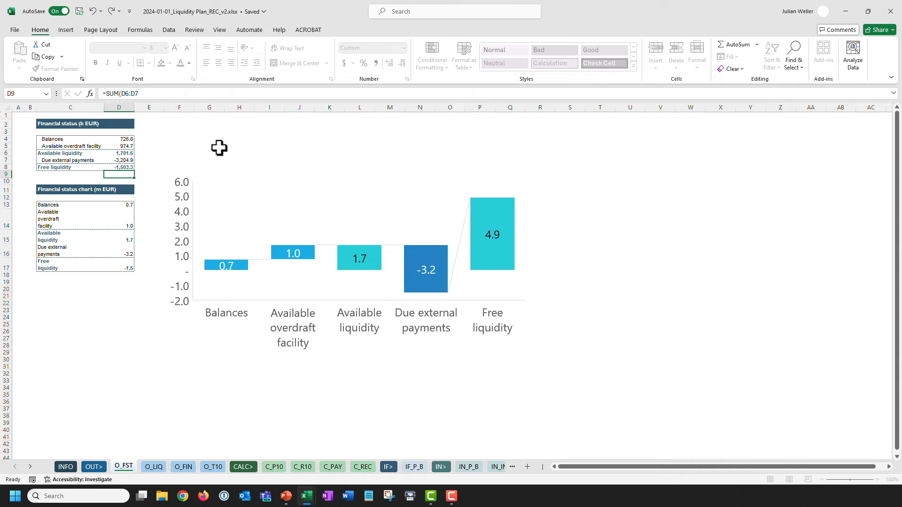
left_click(117, 167)
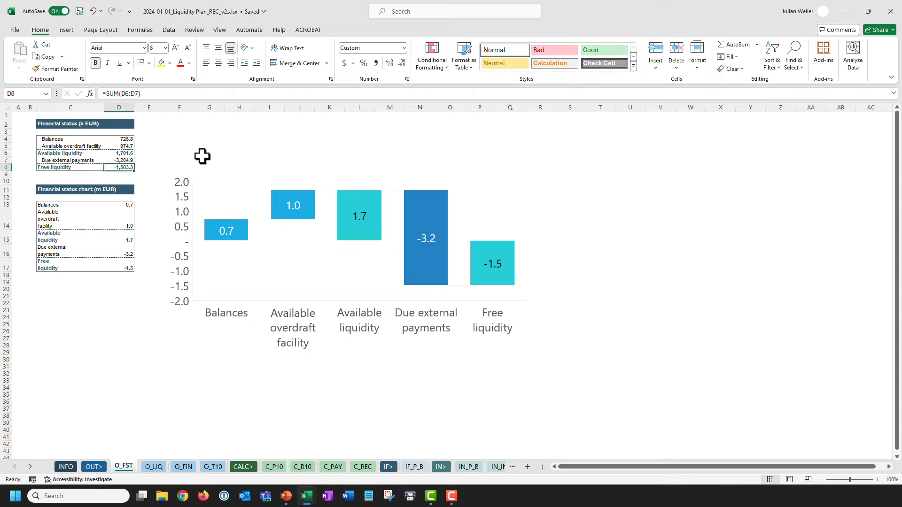
left_click(257, 174)
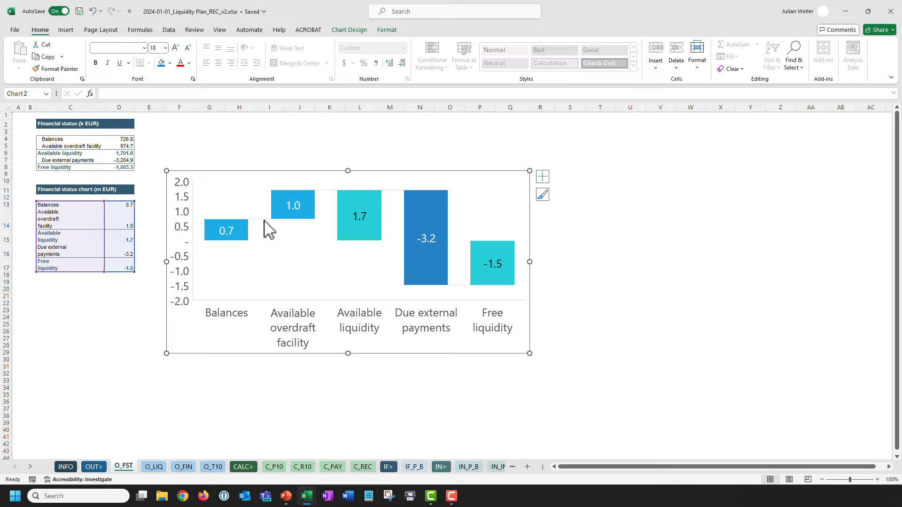
Recolour the Balances bar from the fill colour palette.
left_click(243, 234)
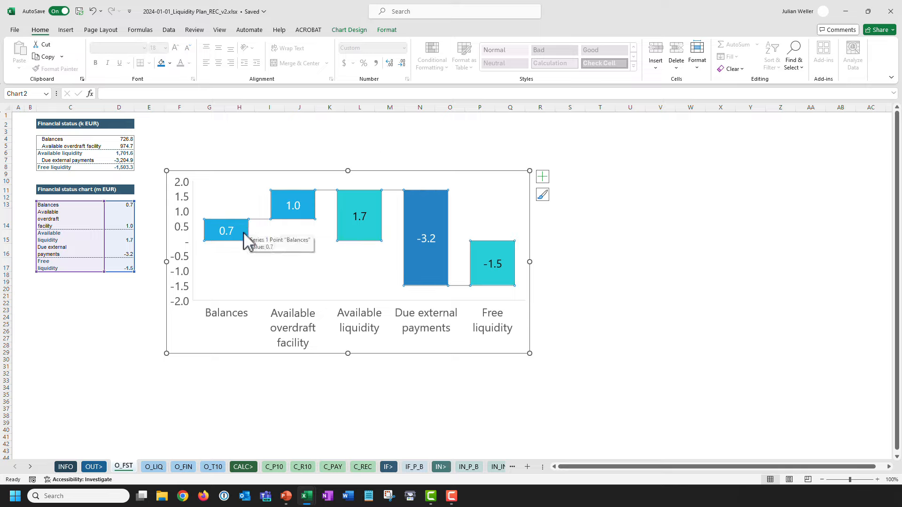
left_click(245, 235)
left_click(287, 205)
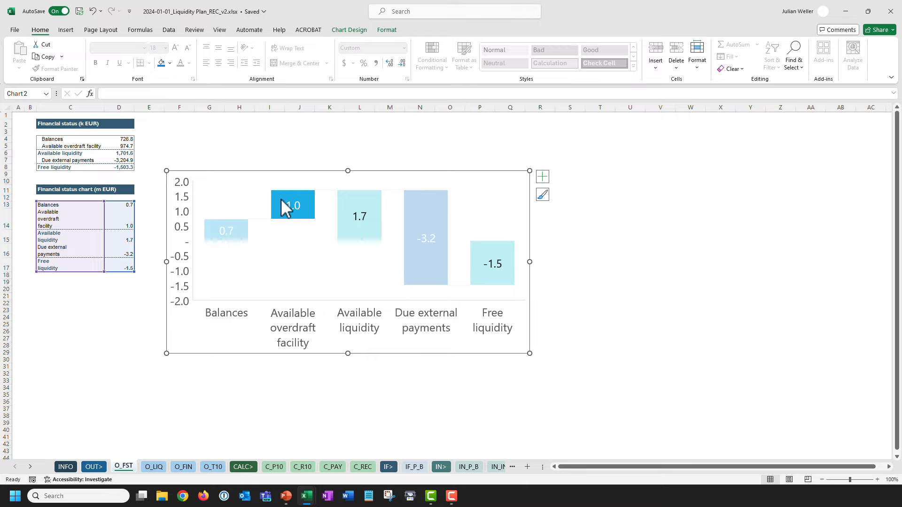
left_click(242, 228)
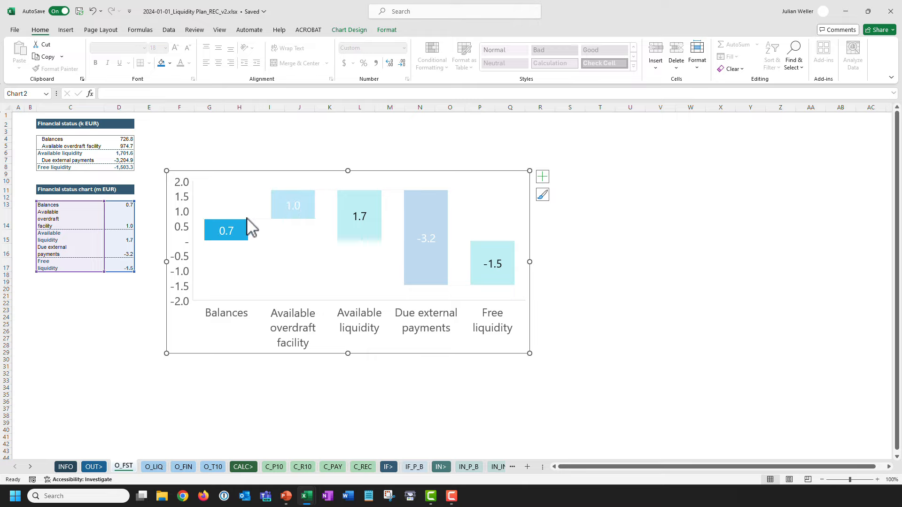
left_click(170, 63)
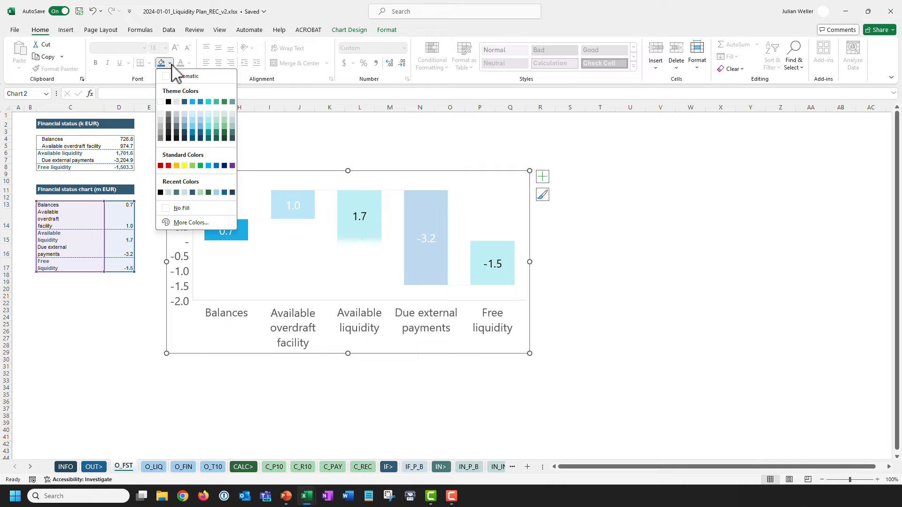
left_click(224, 102)
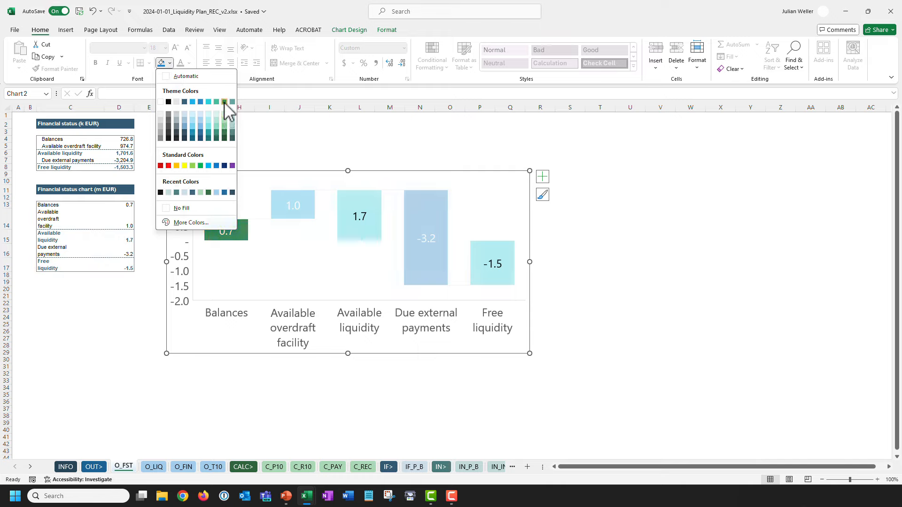
Fill the whole waterfall bar series with custom hex colour #7EC492 green.
left_click(225, 232)
left_click(241, 230)
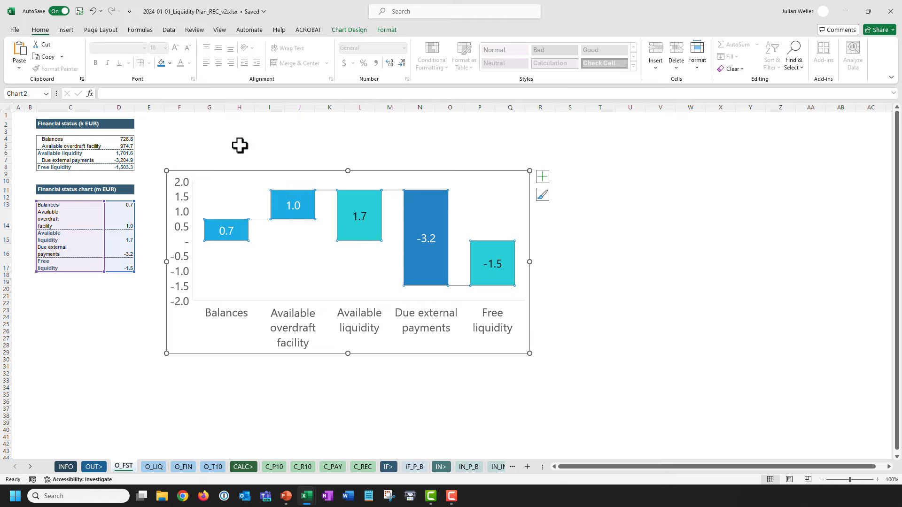
left_click(169, 63)
left_click(197, 221)
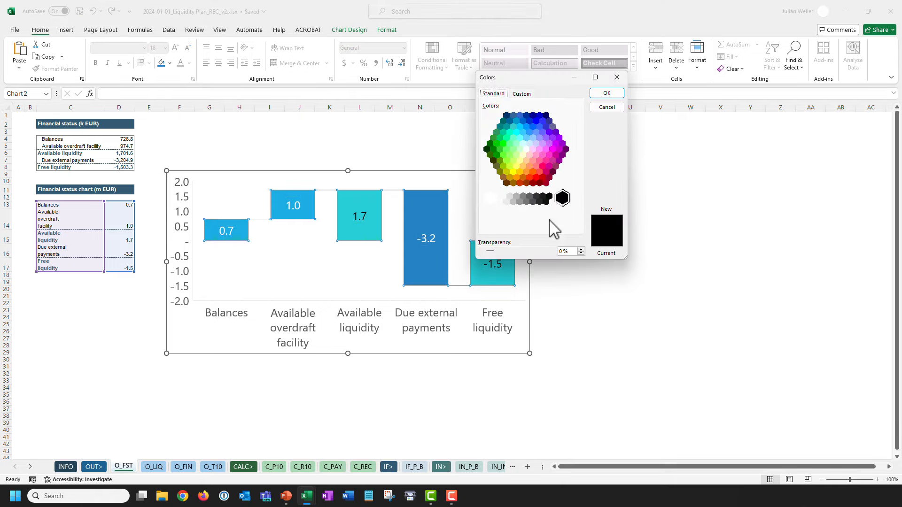
left_click(522, 94)
left_click(536, 227)
type("#7EC492")
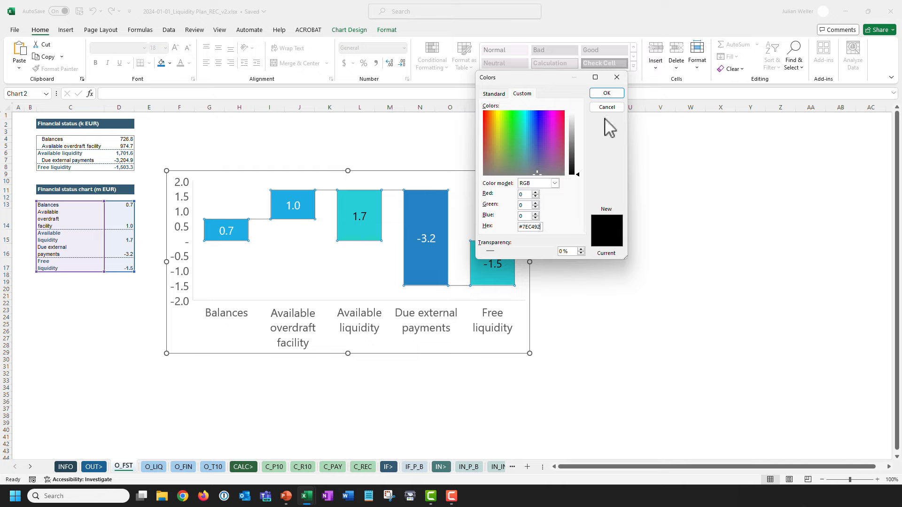
left_click(607, 93)
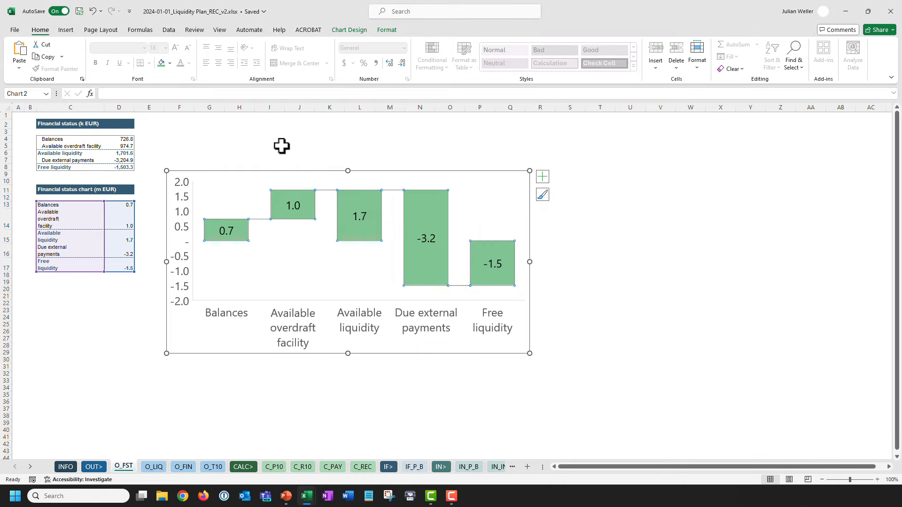
Make the waterfall's data labels white.
left_click(230, 230)
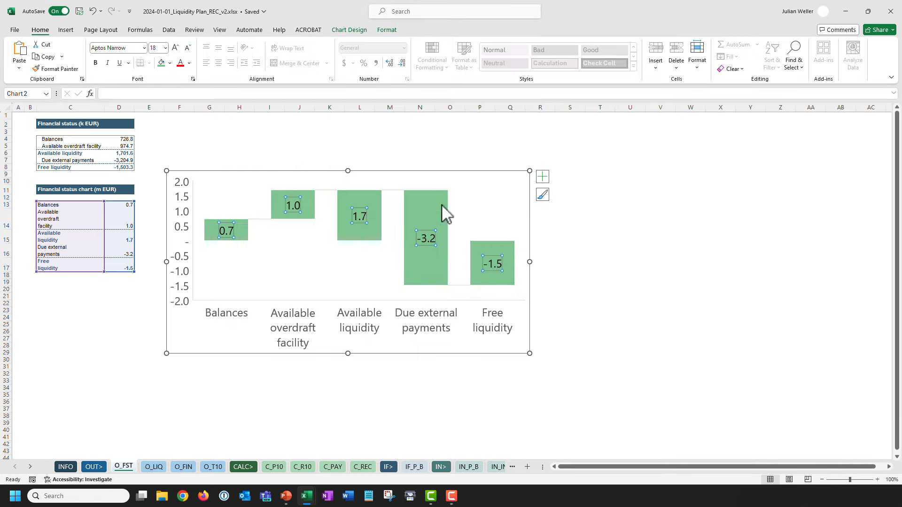
left_click(189, 63)
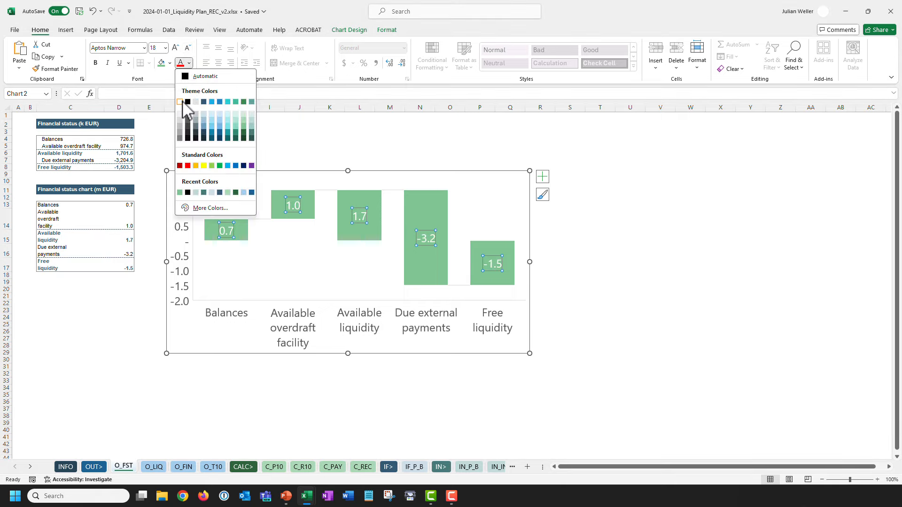
left_click(180, 102)
left_click(330, 123)
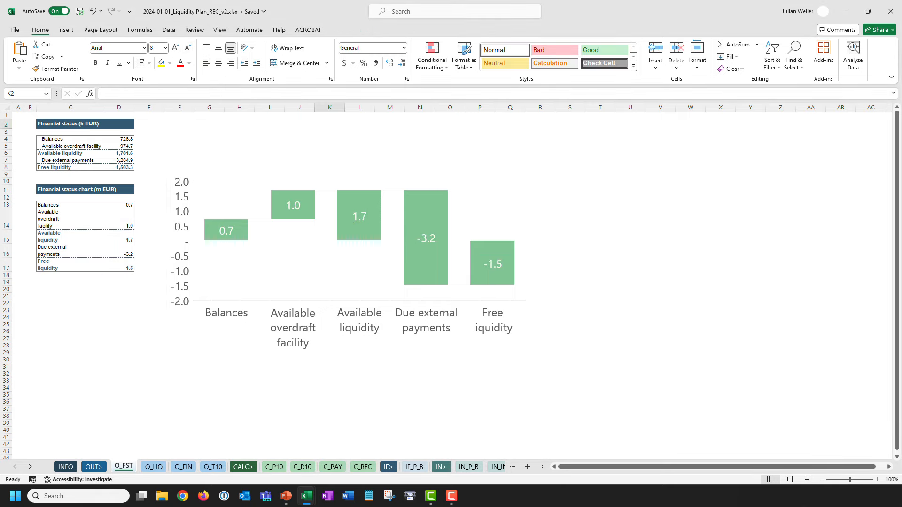
Copy the grey hex value #BFBFBF from the reference v27_vF workbook's chart.
key("shift+super+Right")
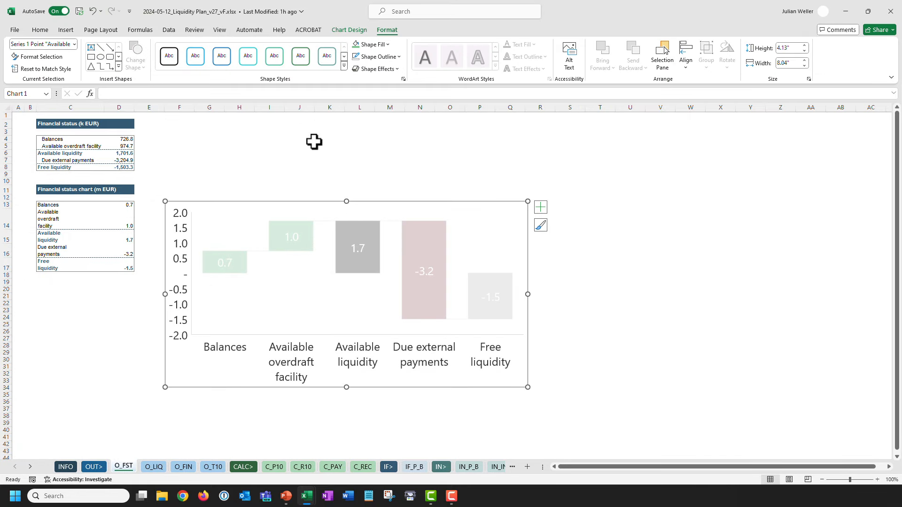
left_click(380, 45)
left_click(399, 204)
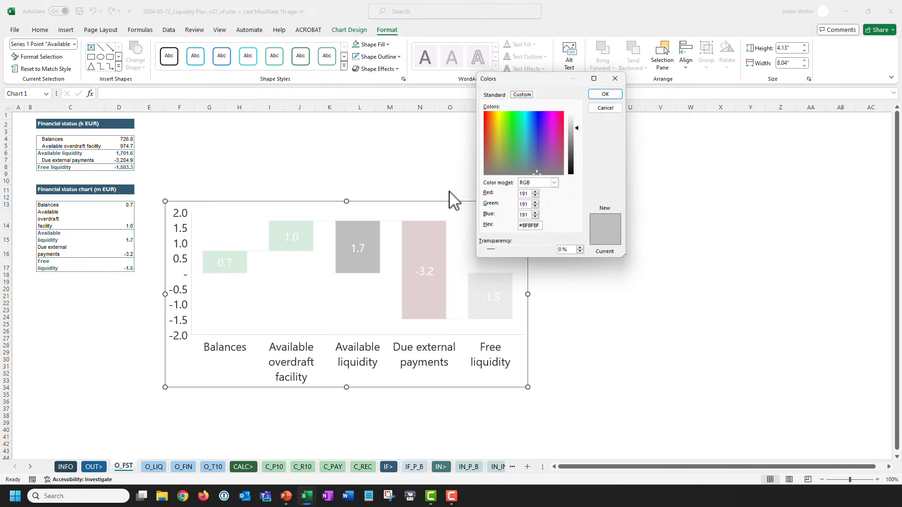
double_click(536, 227)
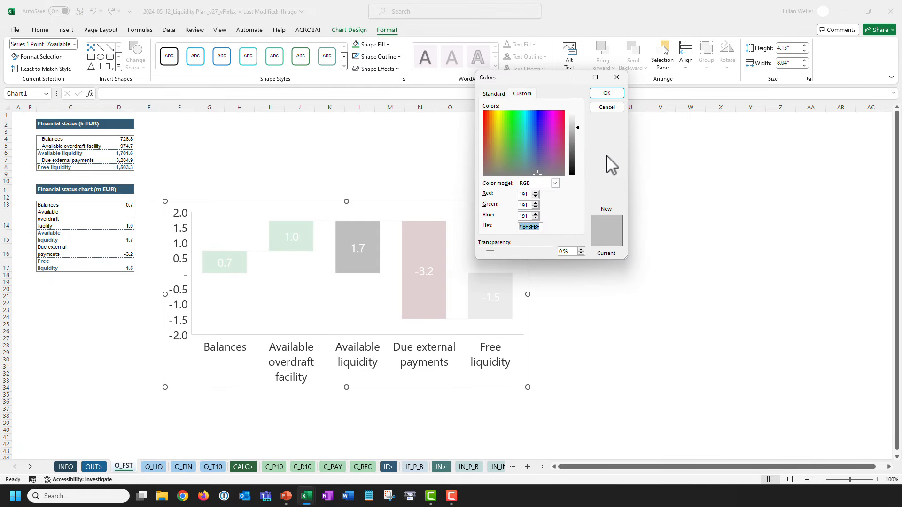
left_click(617, 77)
key("shift+super+Left")
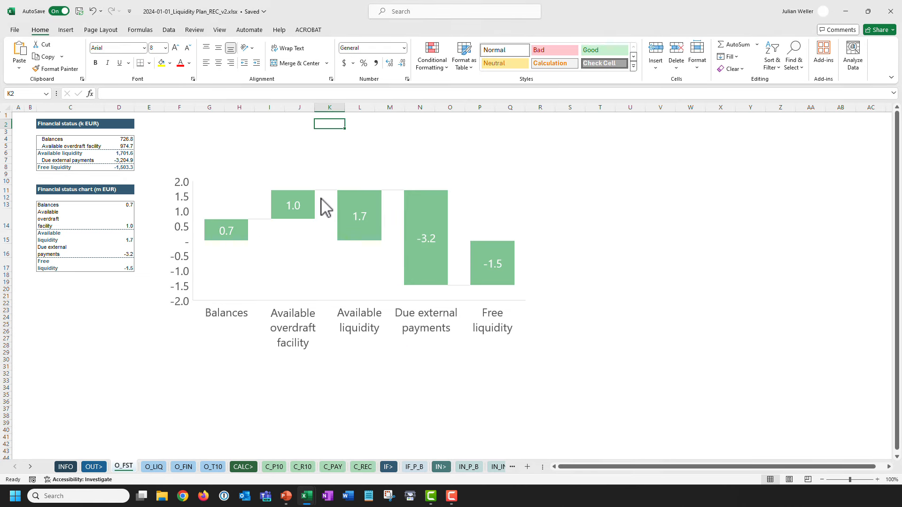
Fill the Available liquidity and Free liquidity bars grey #BFBFBF.
left_click(343, 200)
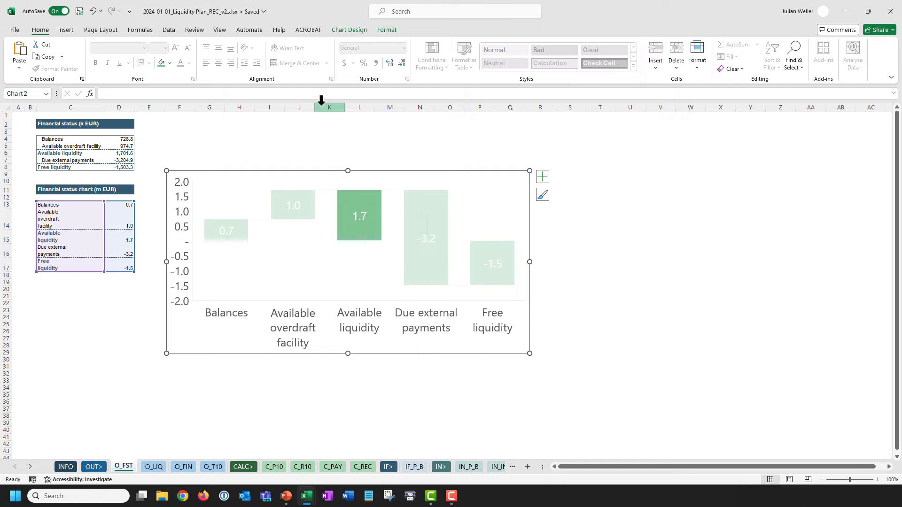
left_click(170, 64)
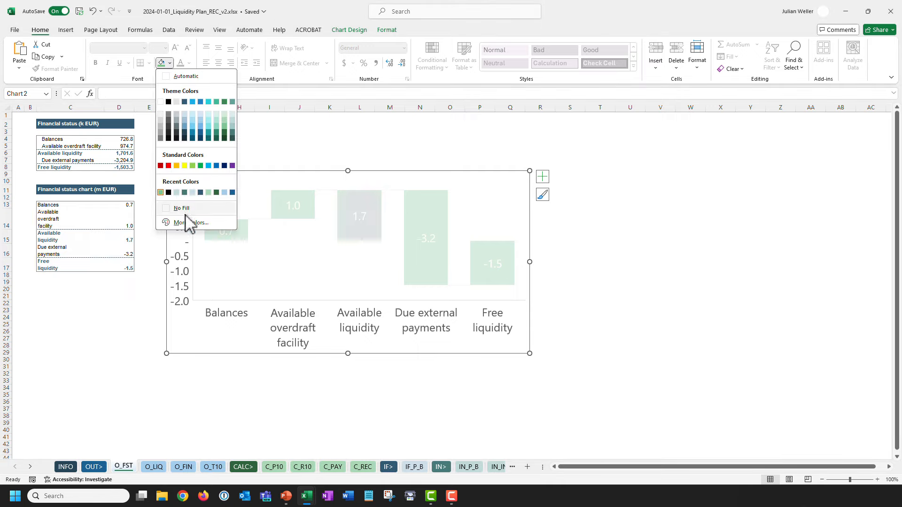
left_click(190, 214)
key("ctrl+v")
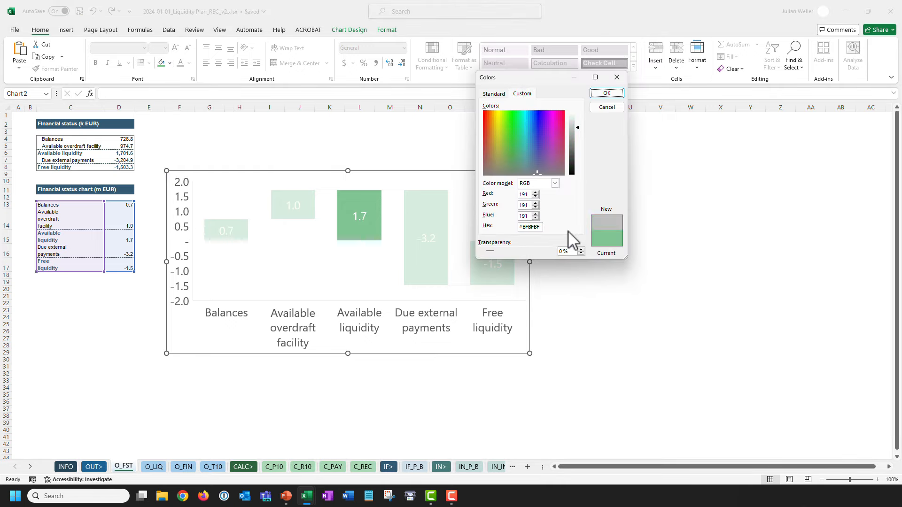
key("Return")
left_click(486, 249)
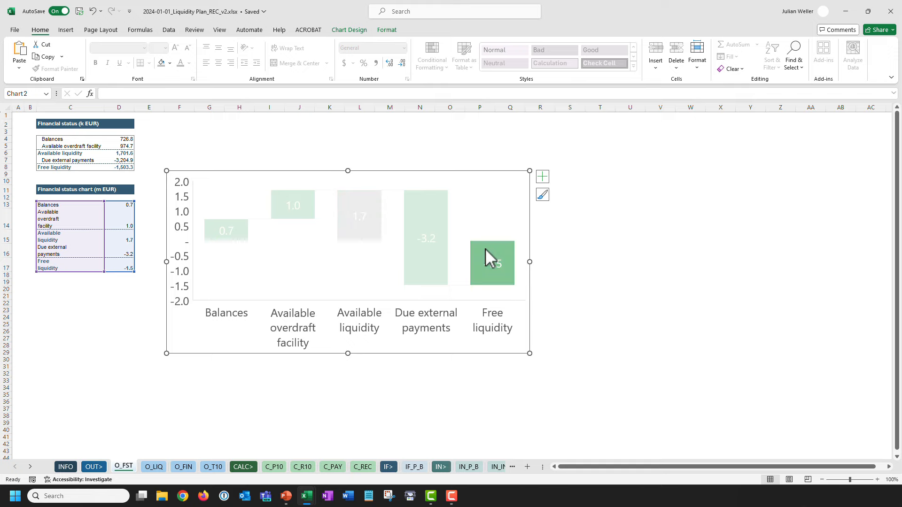
left_click(161, 63)
left_click(406, 145)
key("alt+Tab")
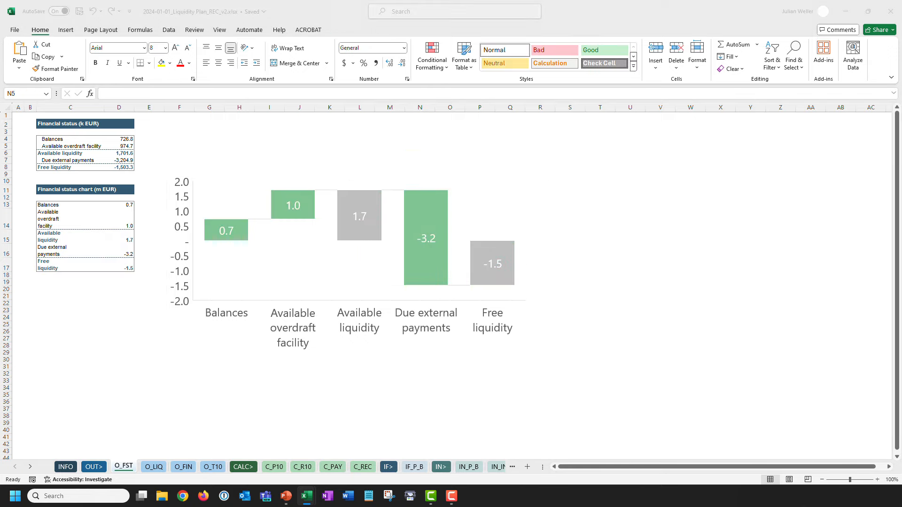
Look up the reference chart's Due external payments bar colour, RGB 156/106/106.
left_click_drag(301, 506, 405, 14)
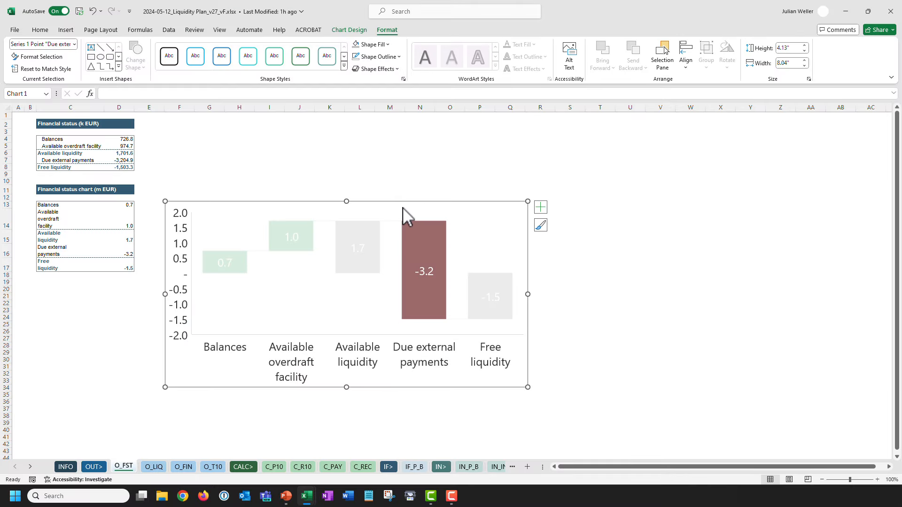
left_click(420, 244)
left_click(388, 45)
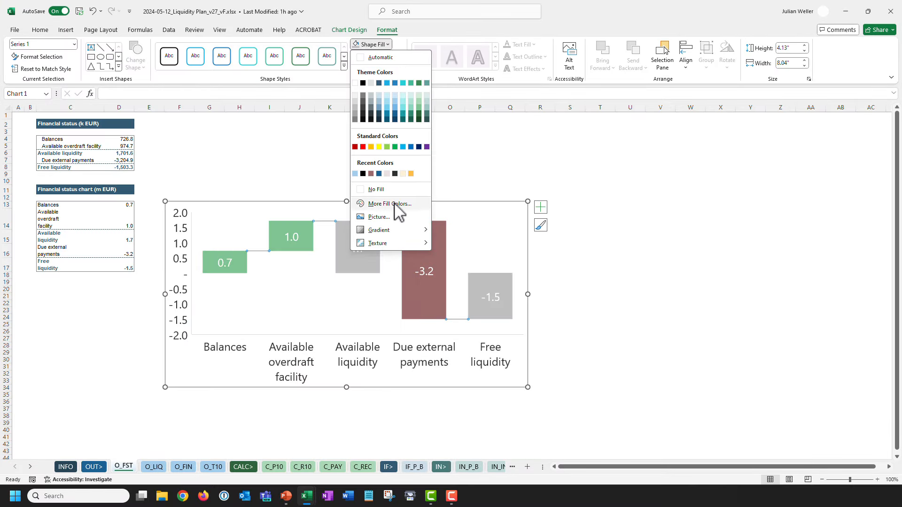
left_click(395, 205)
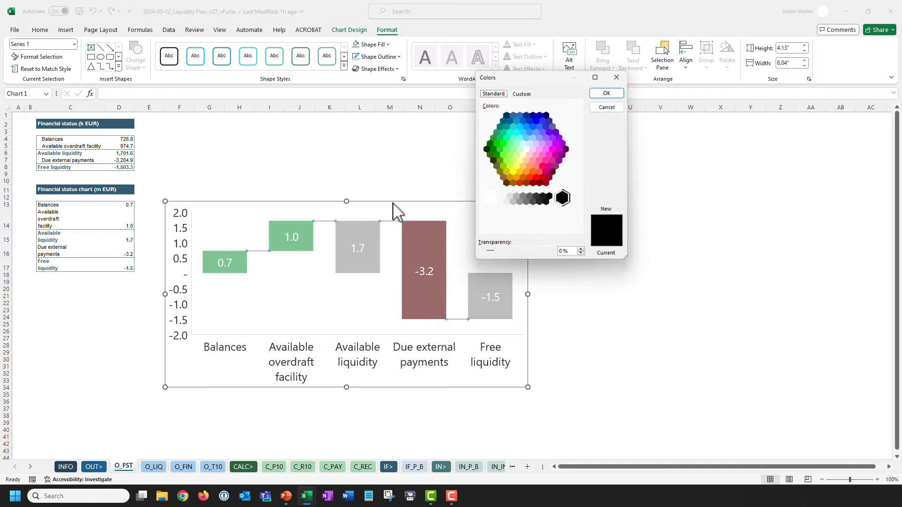
left_click(521, 94)
key("Escape")
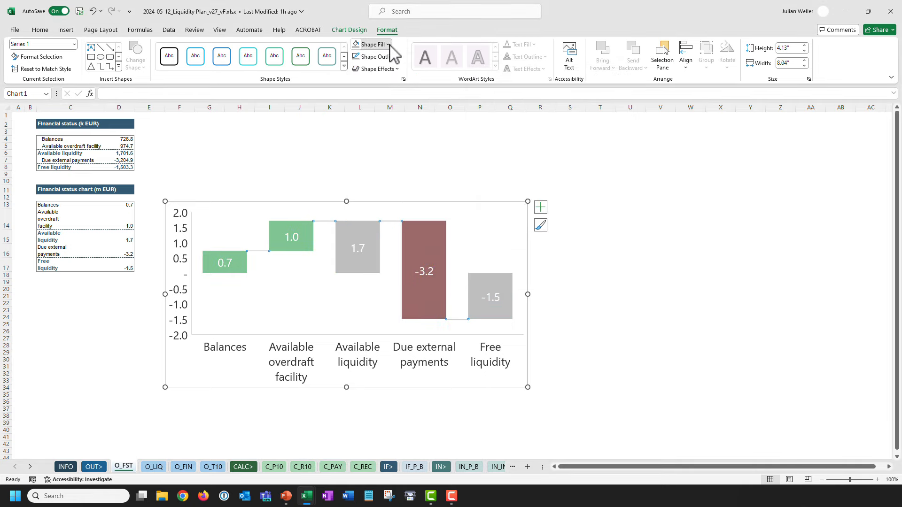
left_click(373, 44)
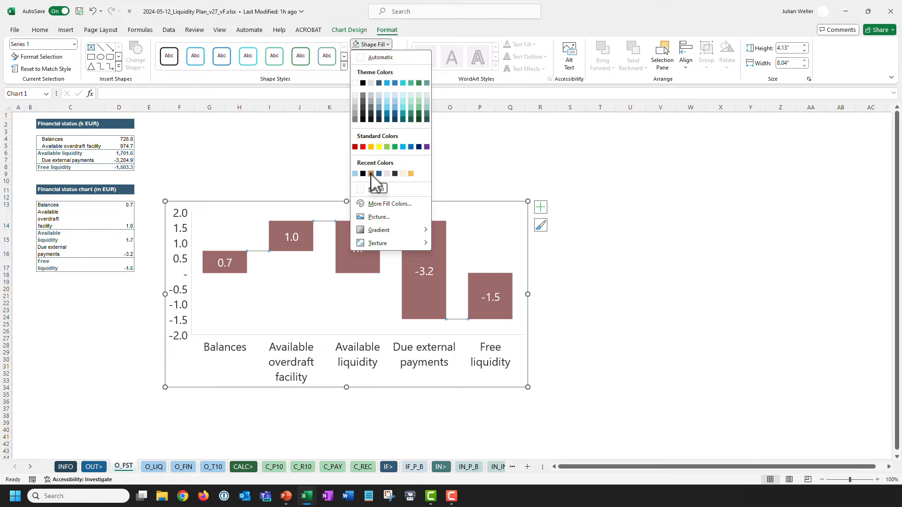
left_click(472, 175)
left_click(426, 236)
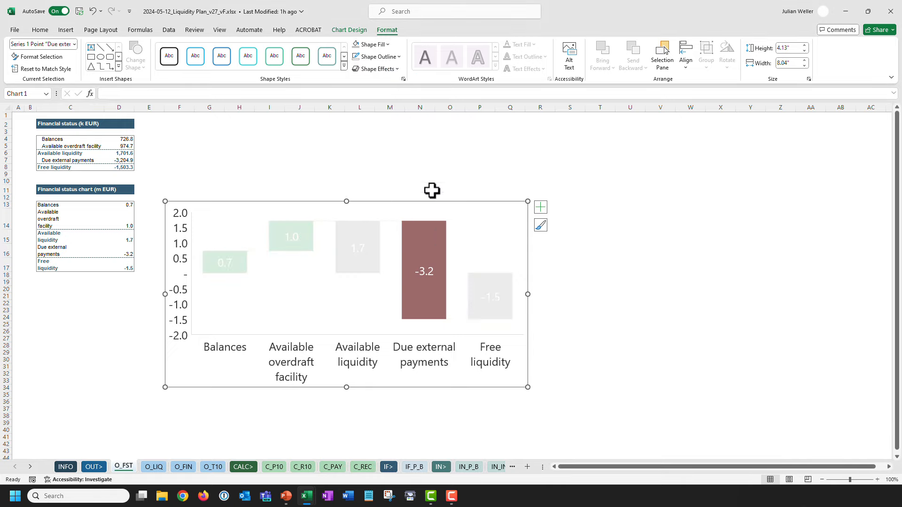
left_click(387, 45)
left_click(404, 203)
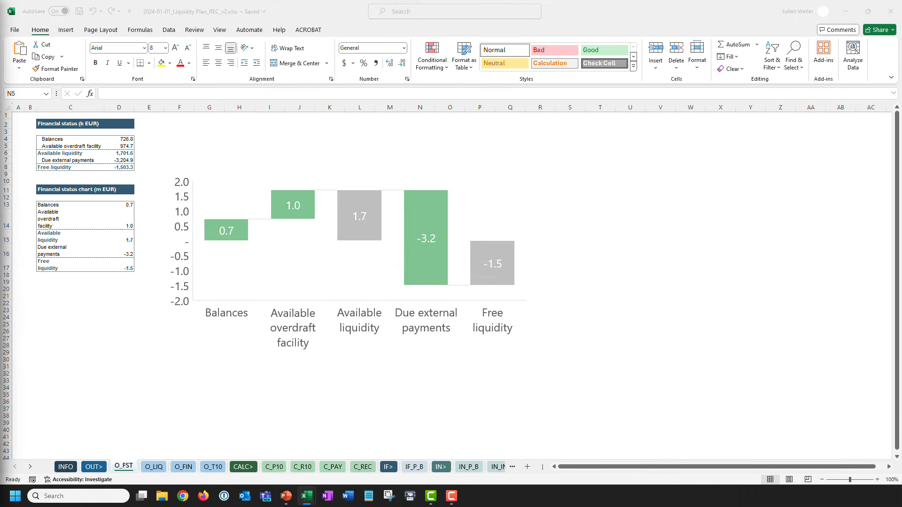
Fill the REC_v2 Due external payments bar dark red, RGB 156/106/106.
left_click(427, 207)
left_click(422, 212)
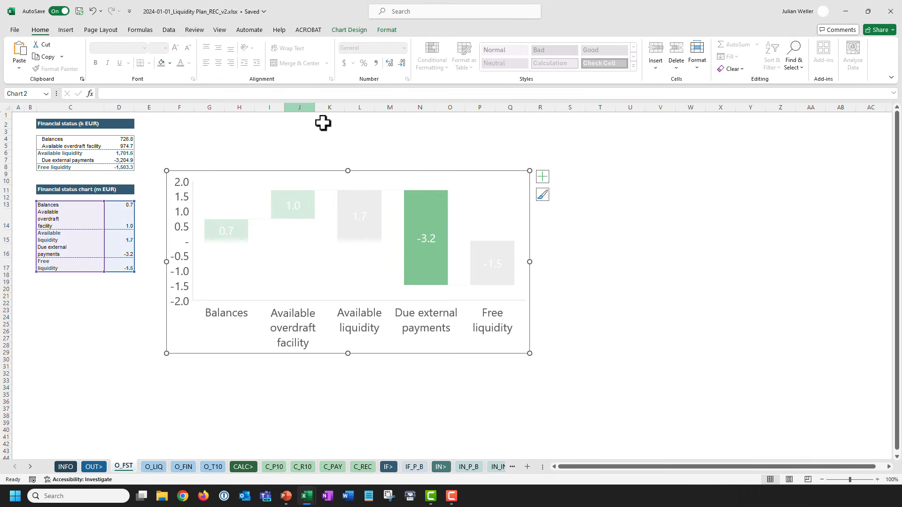
double_click(413, 207)
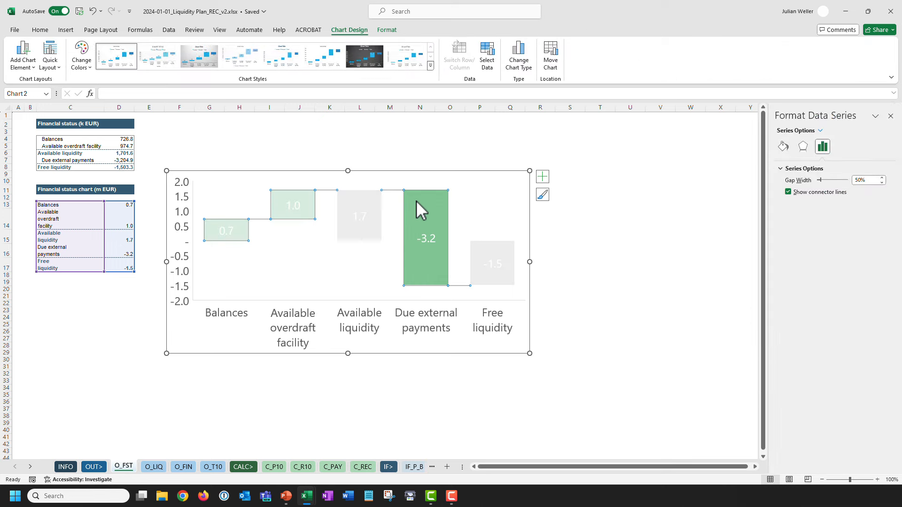
left_click(416, 201)
left_click(39, 29)
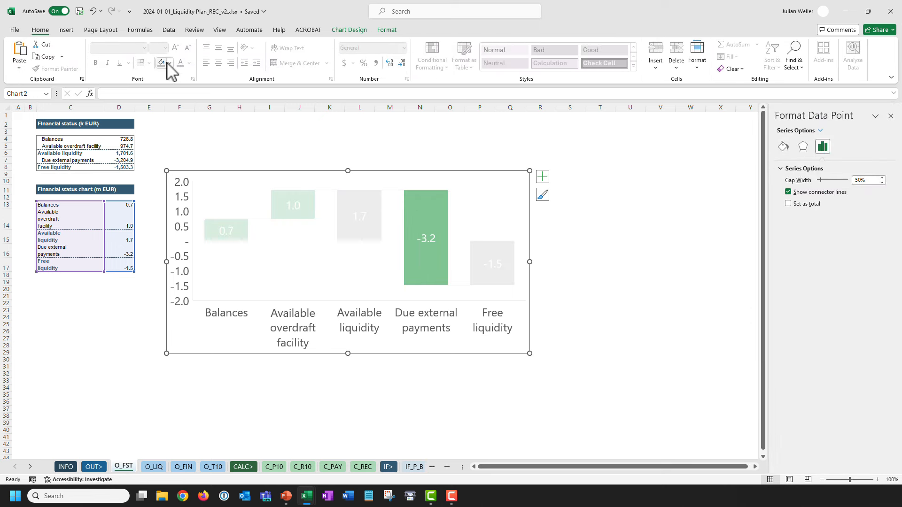
left_click(169, 63)
left_click(206, 228)
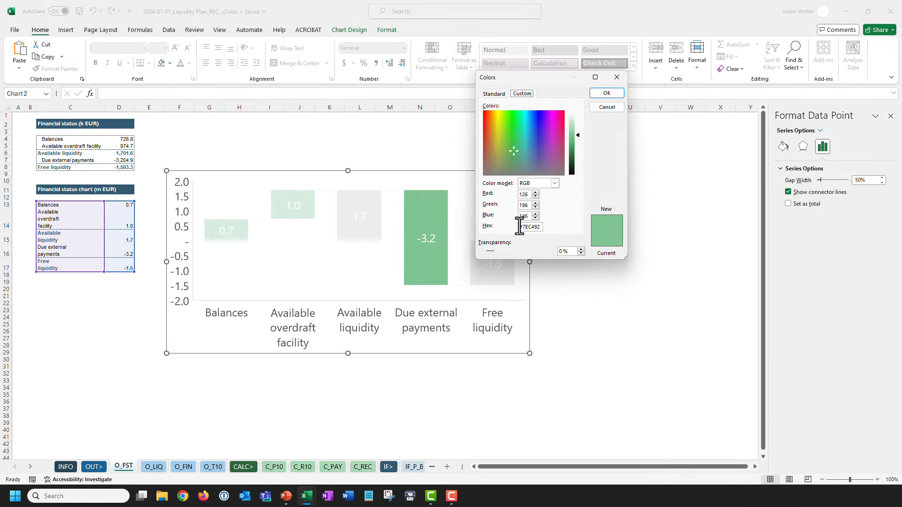
key("Return")
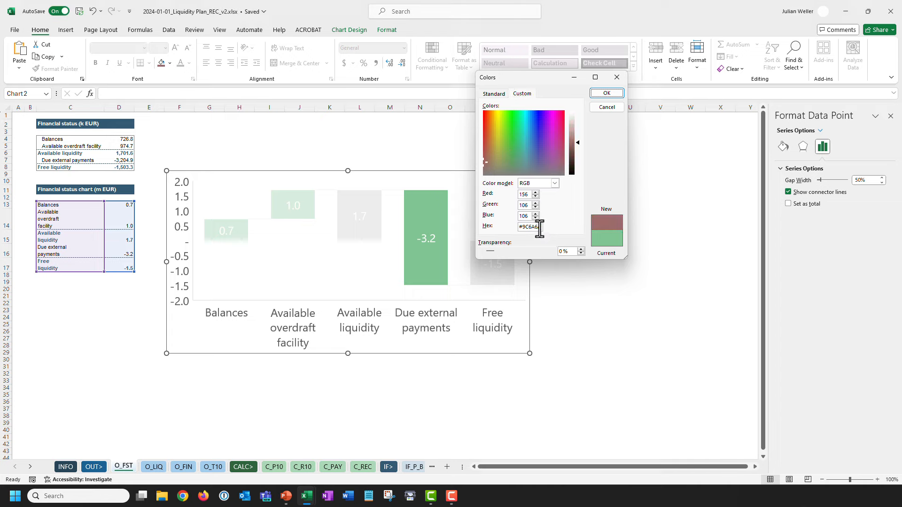
left_click(359, 153)
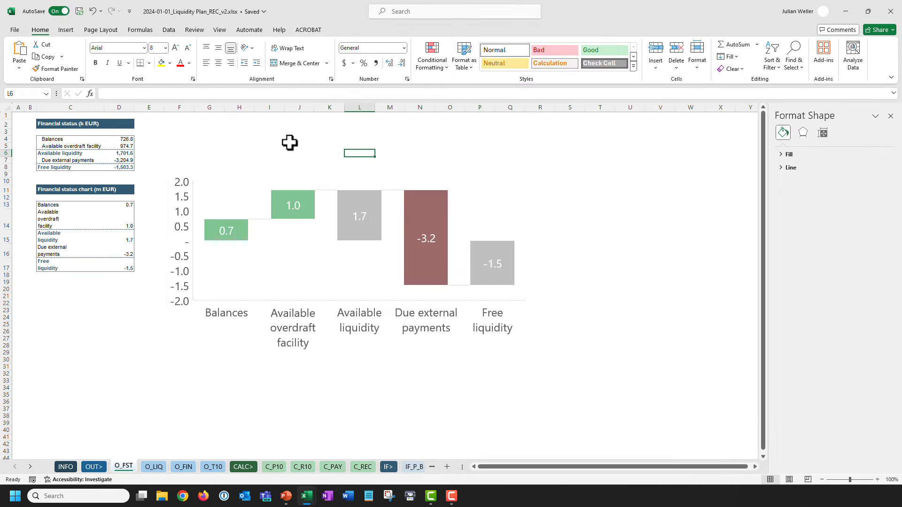
left_click(891, 116)
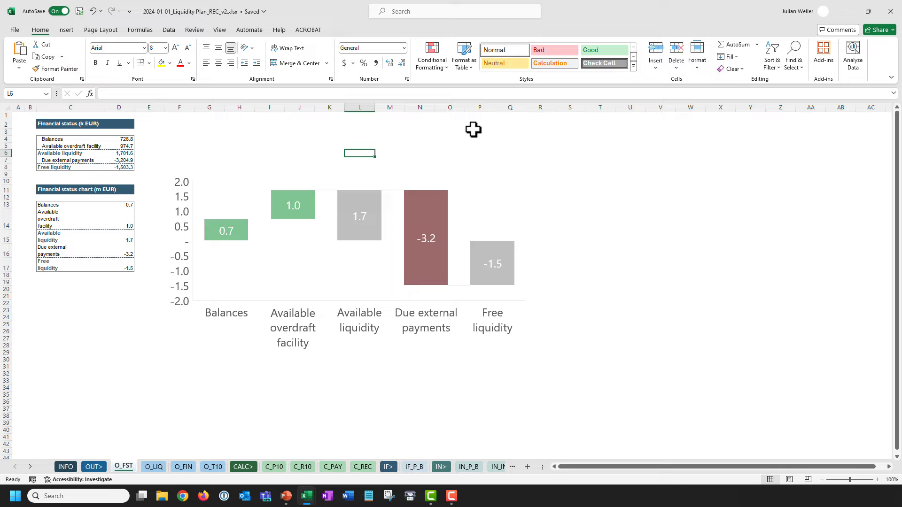
Try dark grey RGB 50/50/50 as the waterfall's value label font colour.
left_click(190, 153)
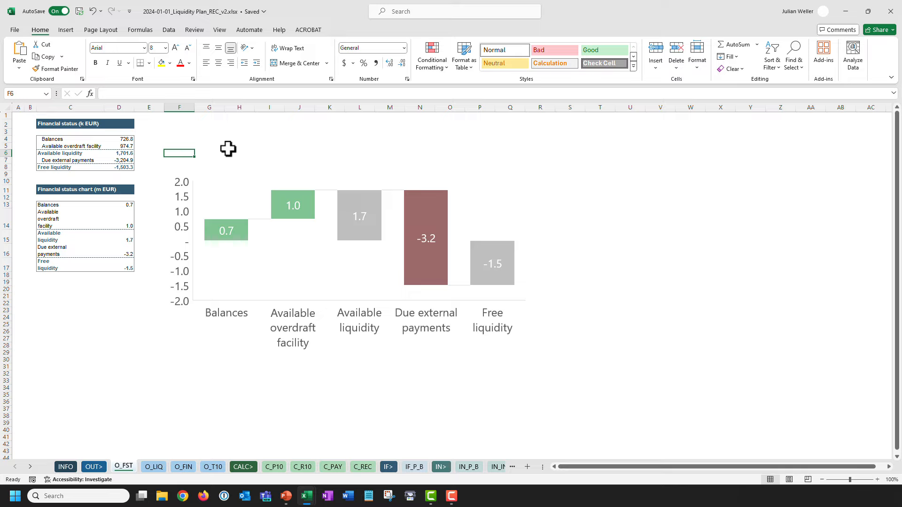
key("alt+Tab")
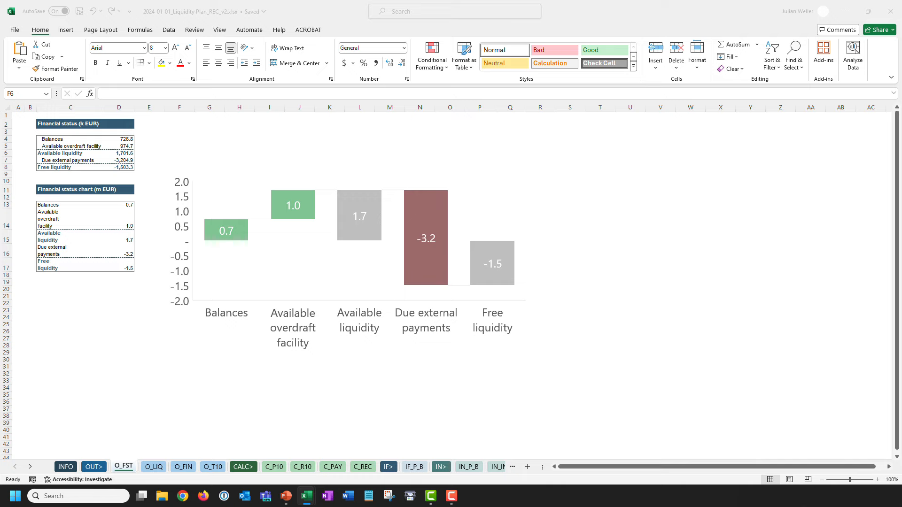
key("alt+Tab")
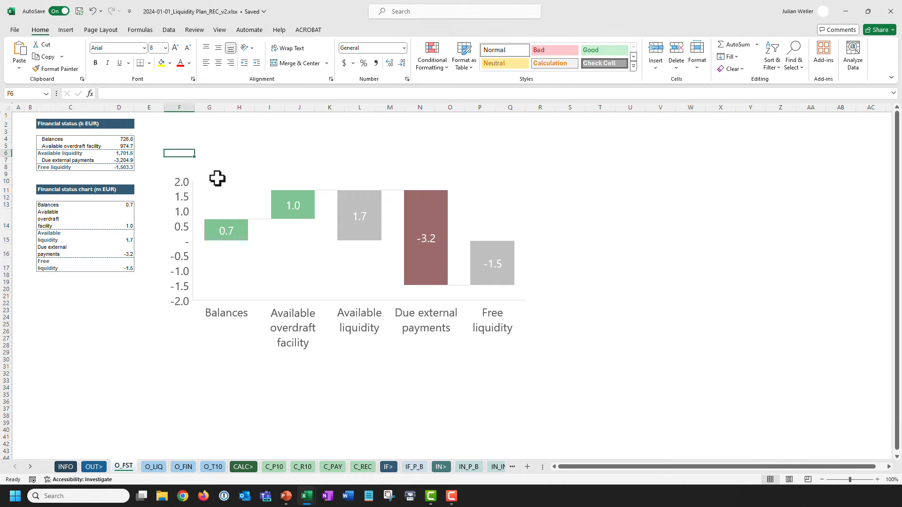
left_click(218, 177)
left_click(189, 63)
left_click(211, 207)
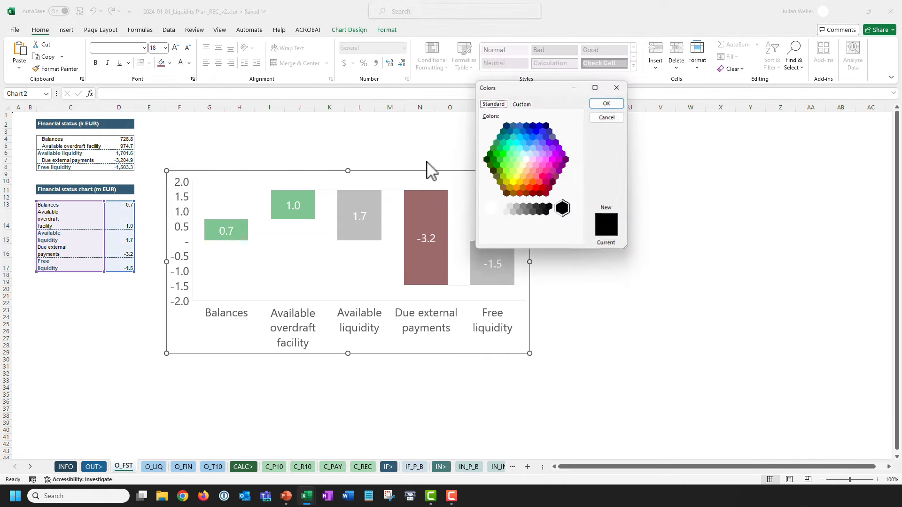
left_click(522, 103)
type("50")
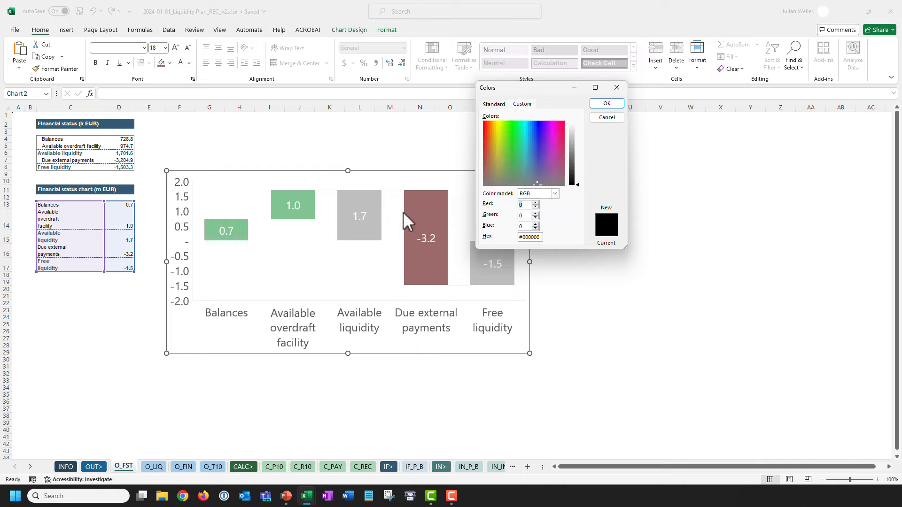
key("Tab")
type("50")
key("Tab")
type("50")
key("Return")
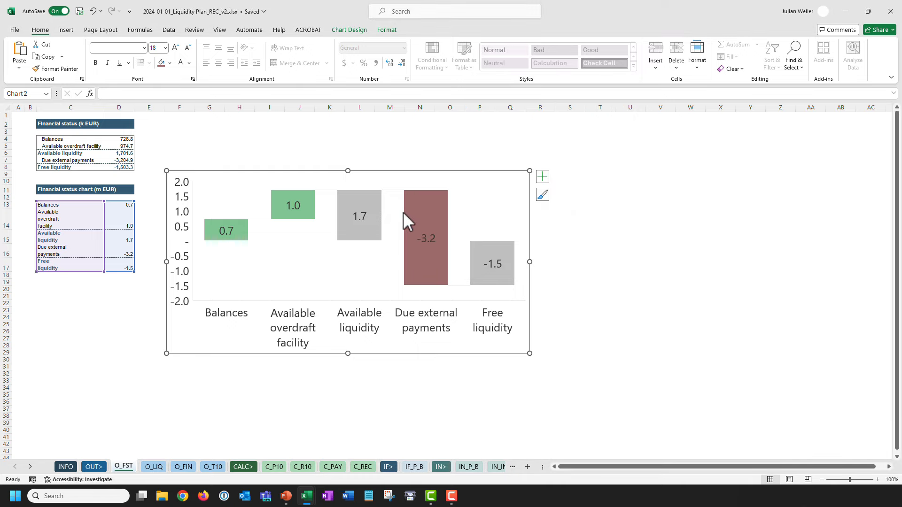
Review the labels against the v27_vF reference and keep them white.
left_click(229, 146)
left_click(229, 230)
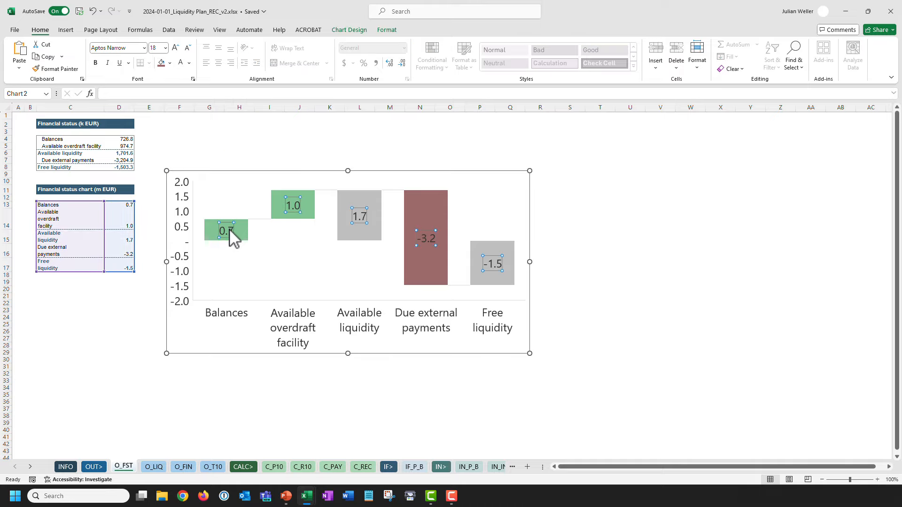
left_click(197, 159)
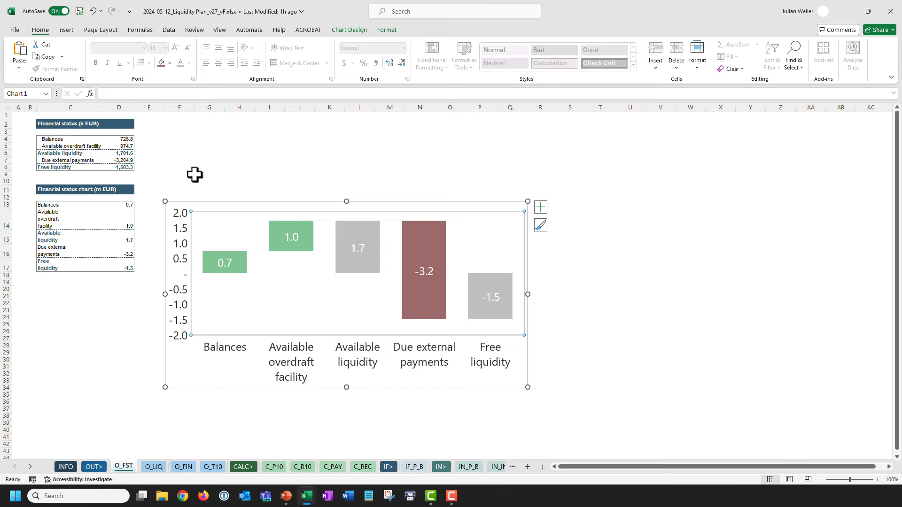
left_click(192, 175)
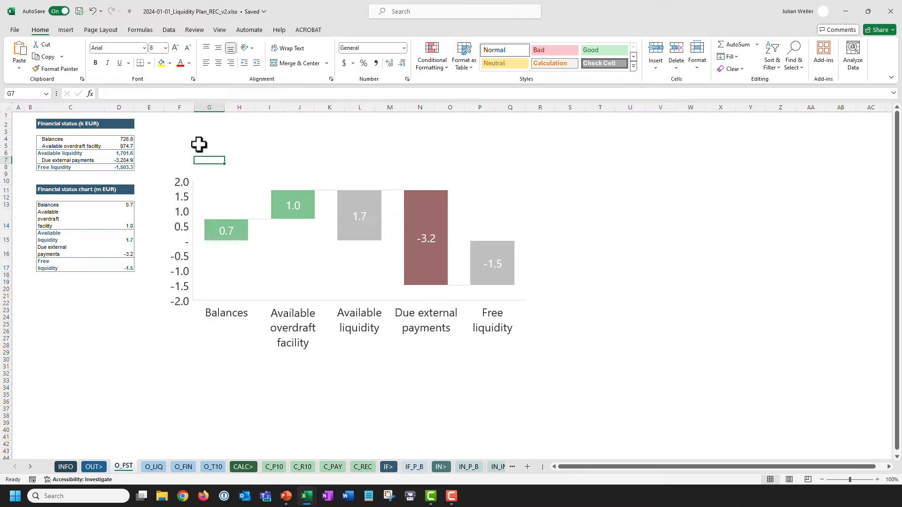
left_click(227, 173)
left_click(175, 147)
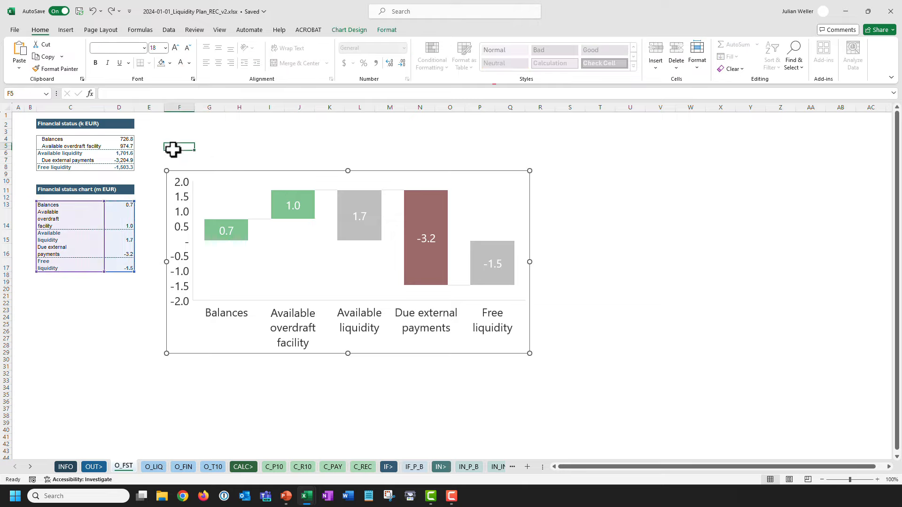
Paste the chart onto slide 73 as an enhanced metafile picture, enlarged toward the upper right.
left_click(287, 496)
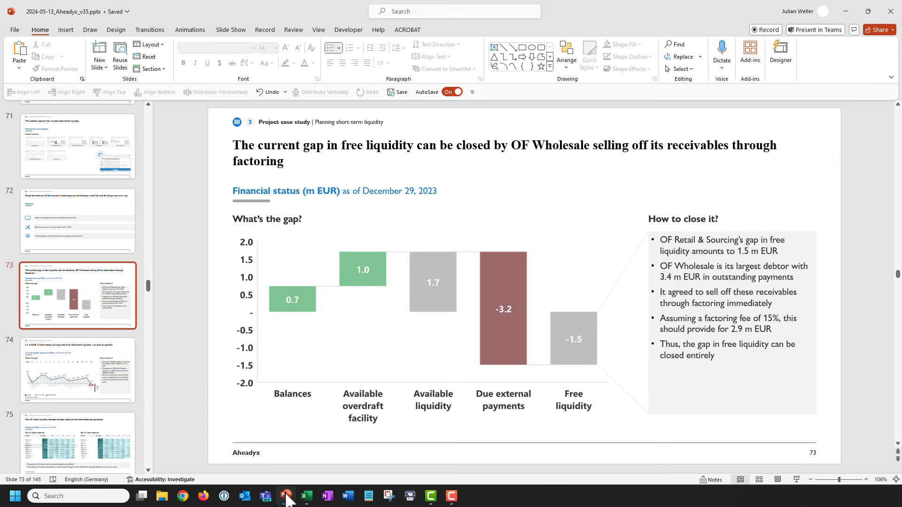
key("ctrl+alt+v")
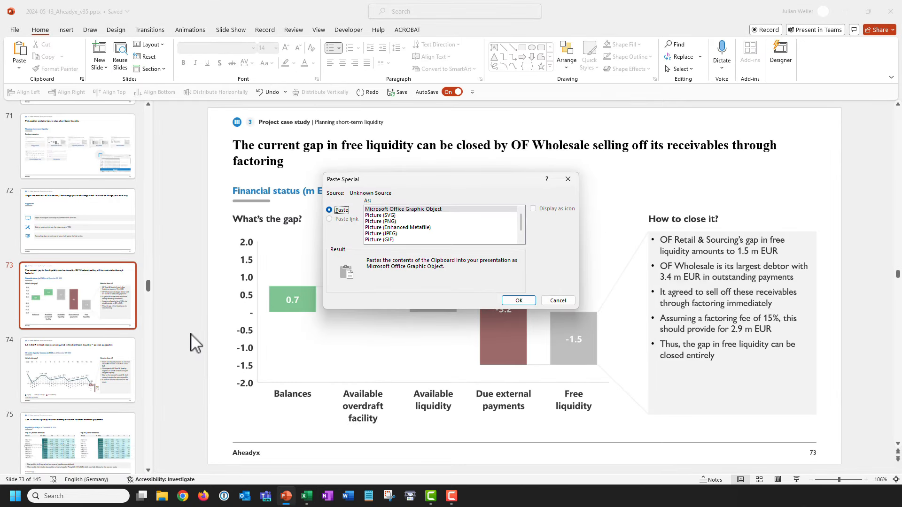
left_click(398, 228)
left_click(514, 300)
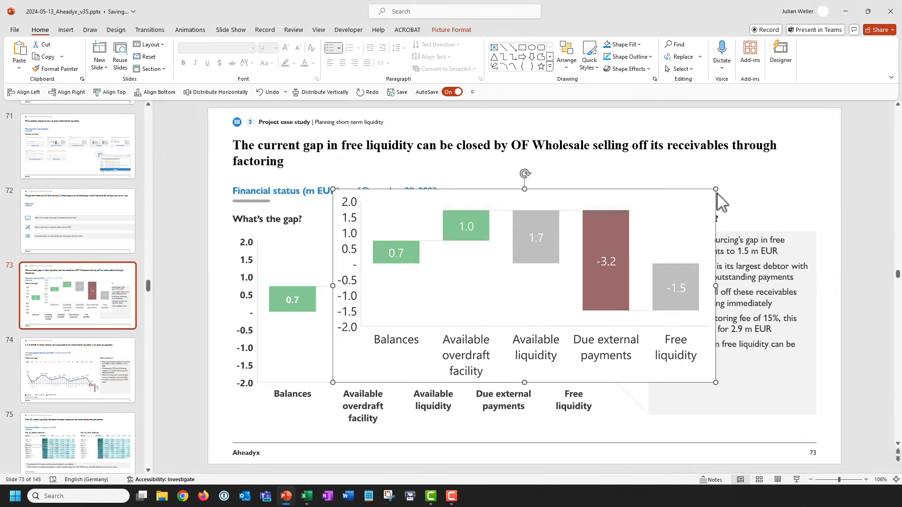
left_click_drag(716, 190, 859, 119)
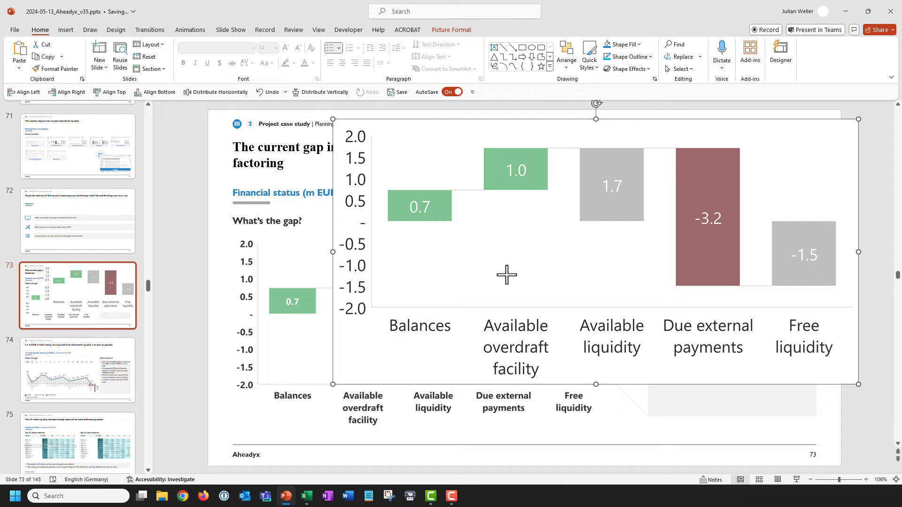
left_click(193, 254)
left_click(441, 286)
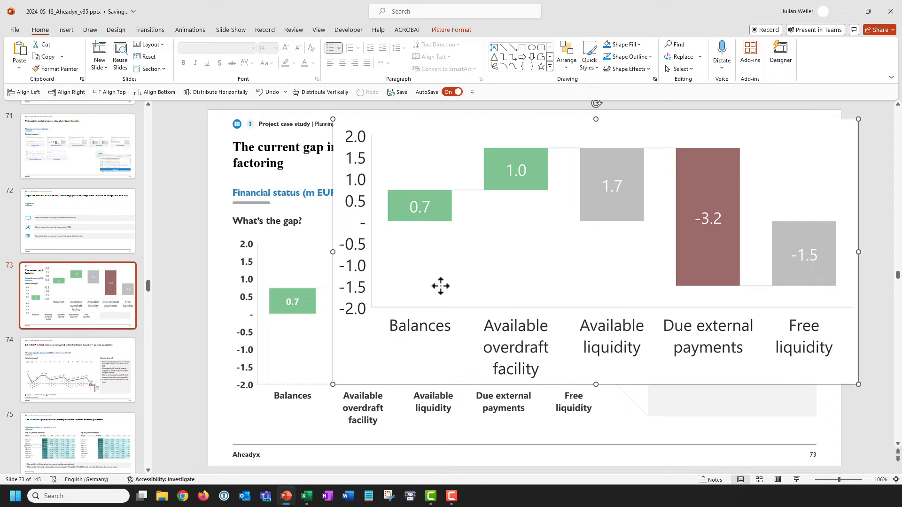